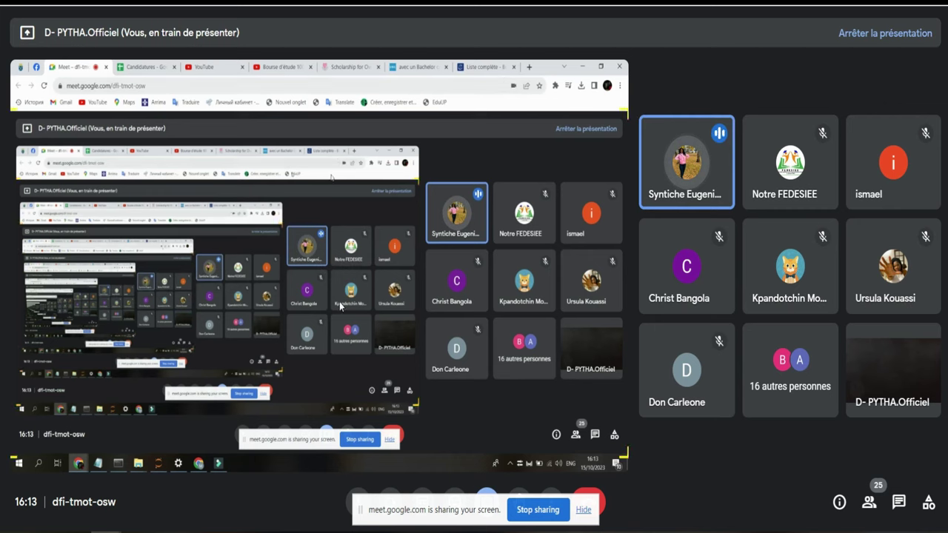
Return to the Mrusse225 YouTube channel, scroll its Videos list, and open a new tab.
key(alt+Tab)
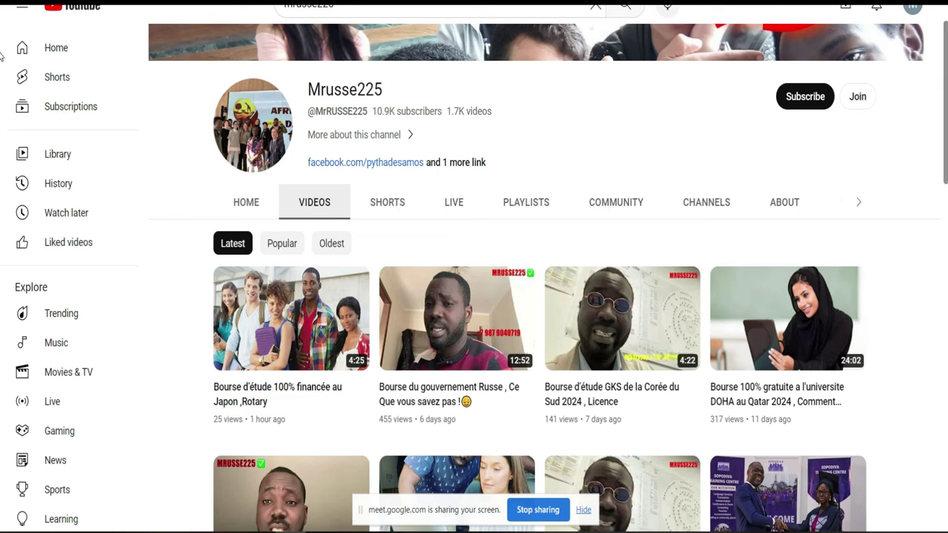
drag(946, 100, 945, 143)
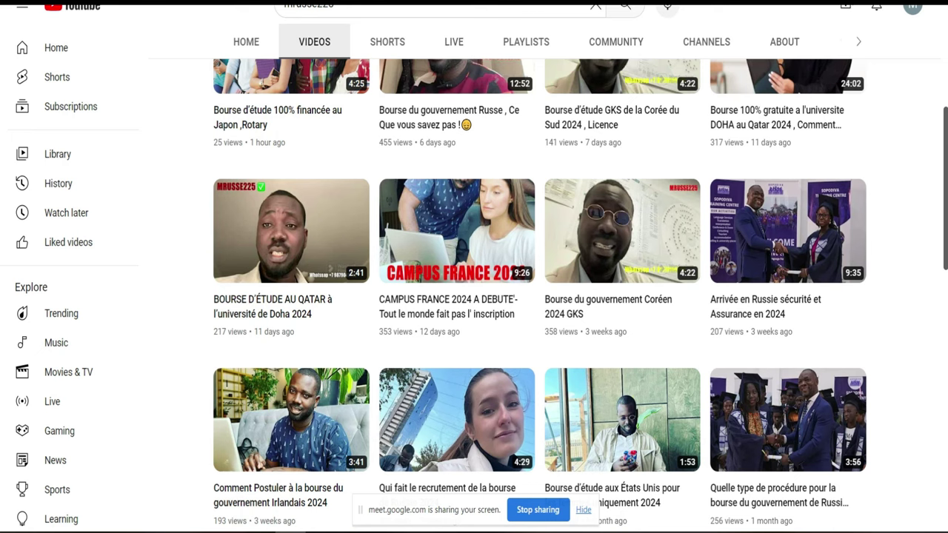
key(ctrl+t)
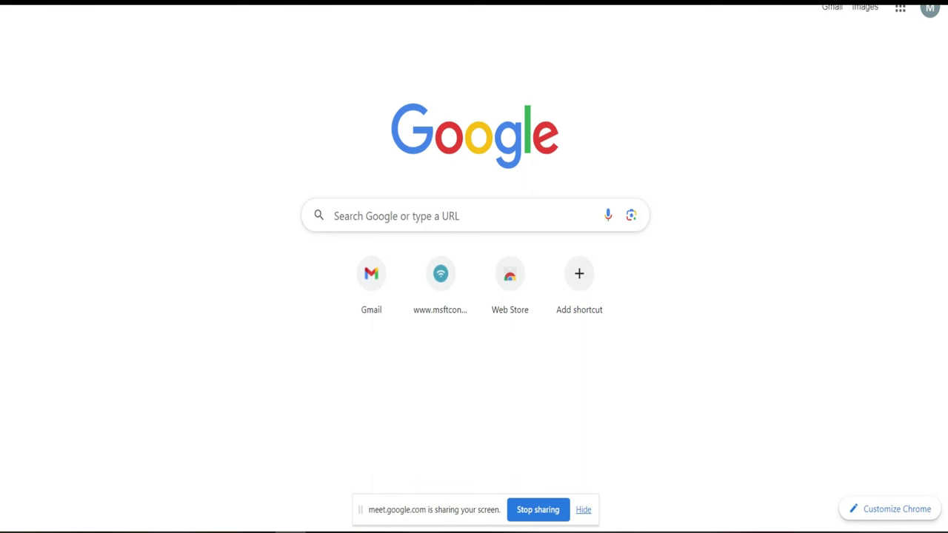
click(400, 216)
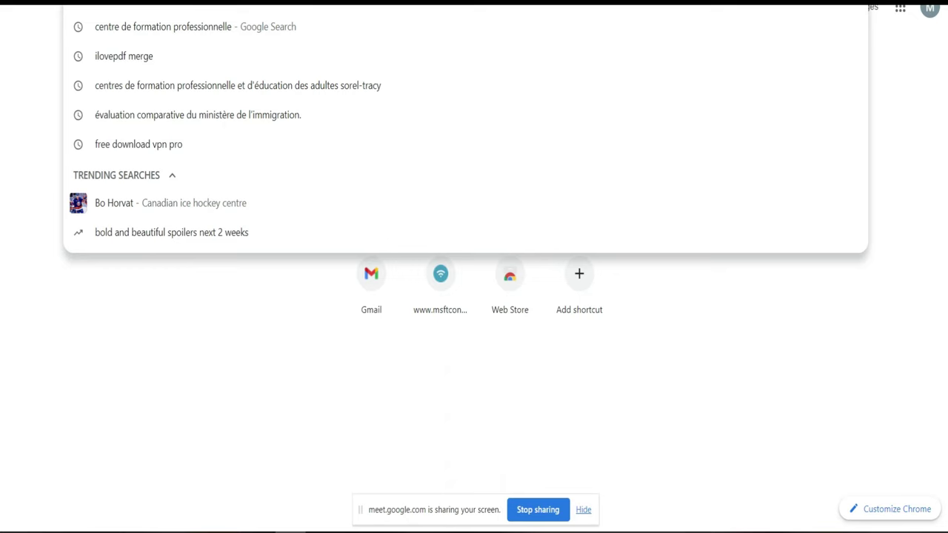
text(www)
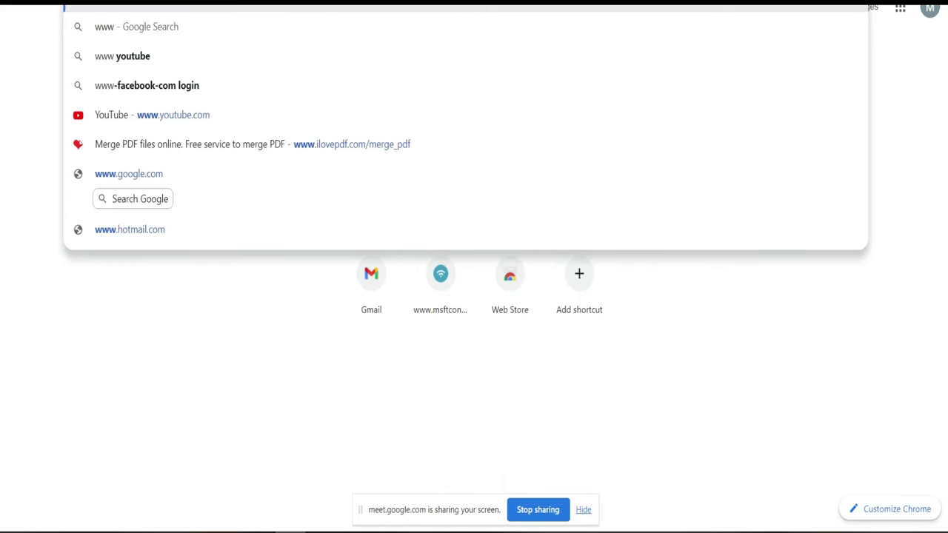
text(.)
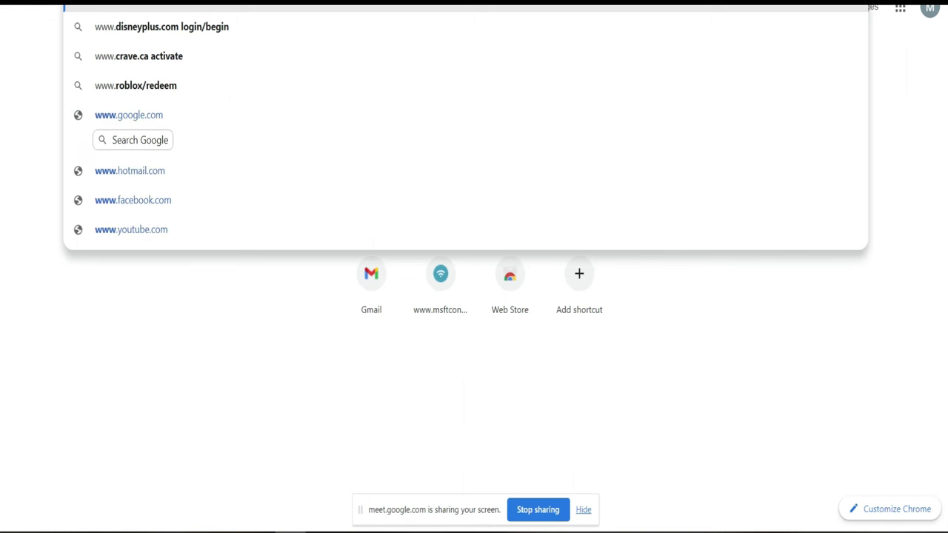
text(e)
key(ctrl+a)
text(eauction)
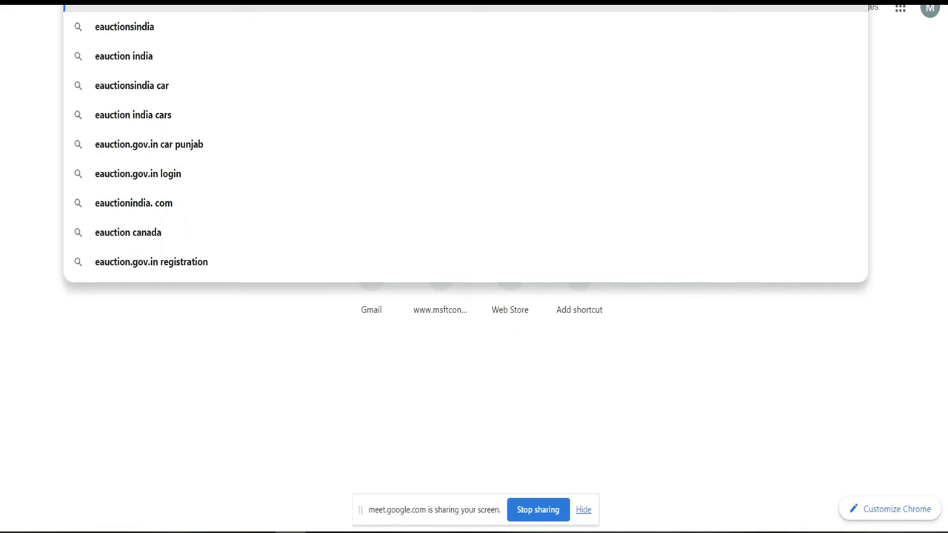
key(ctrl+z)
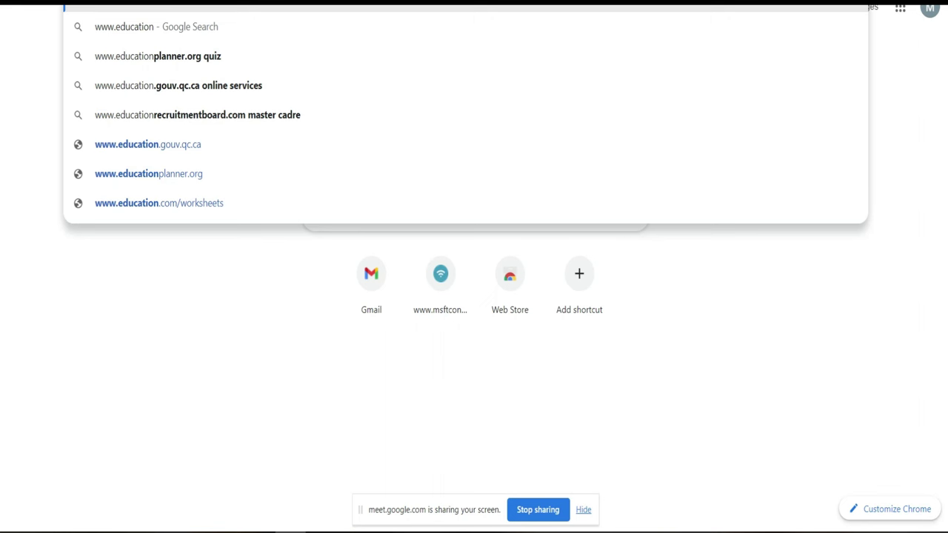
text(-in-)
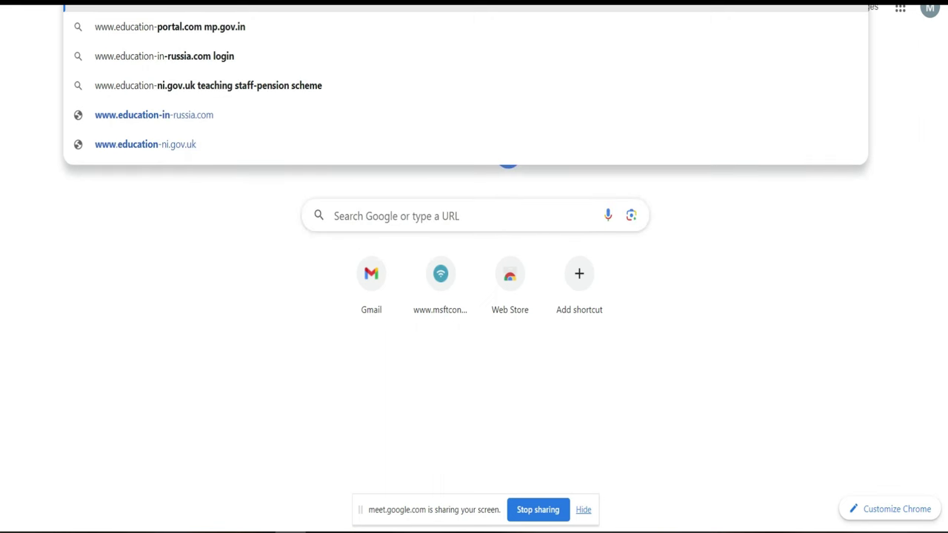
text(R)
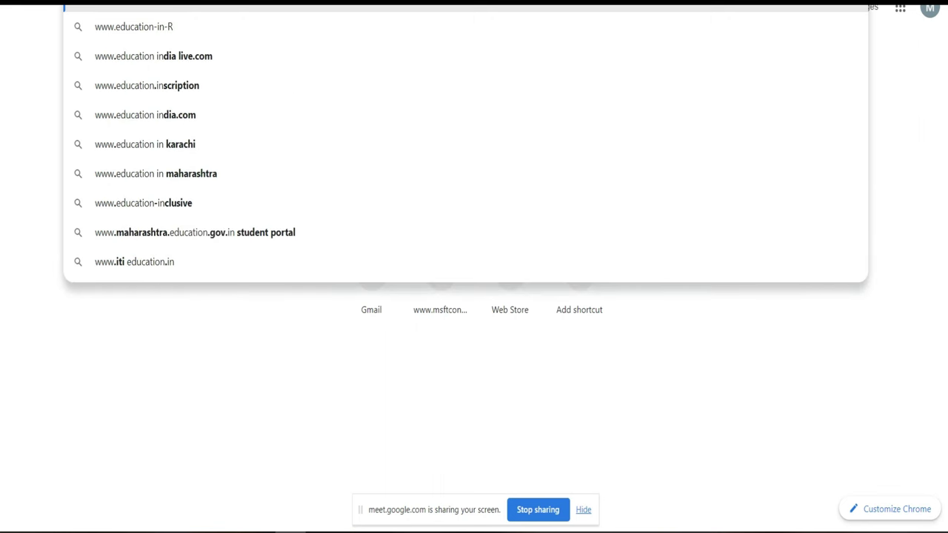
text(ussia)
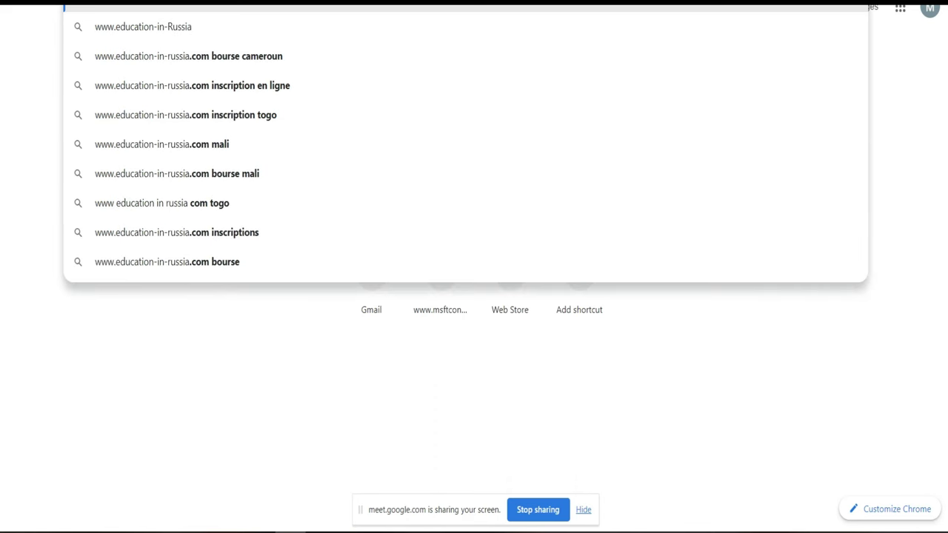
text(.)
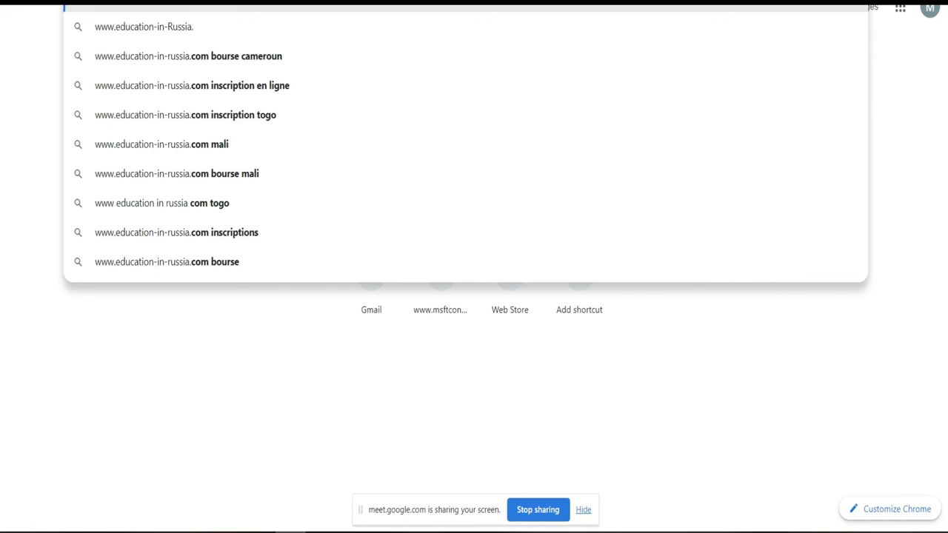
text(com)
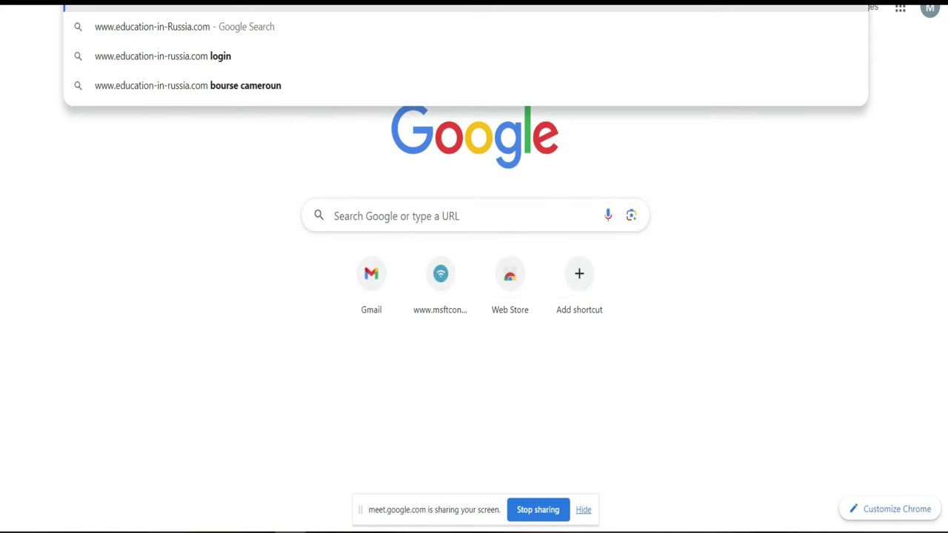
key(Return)
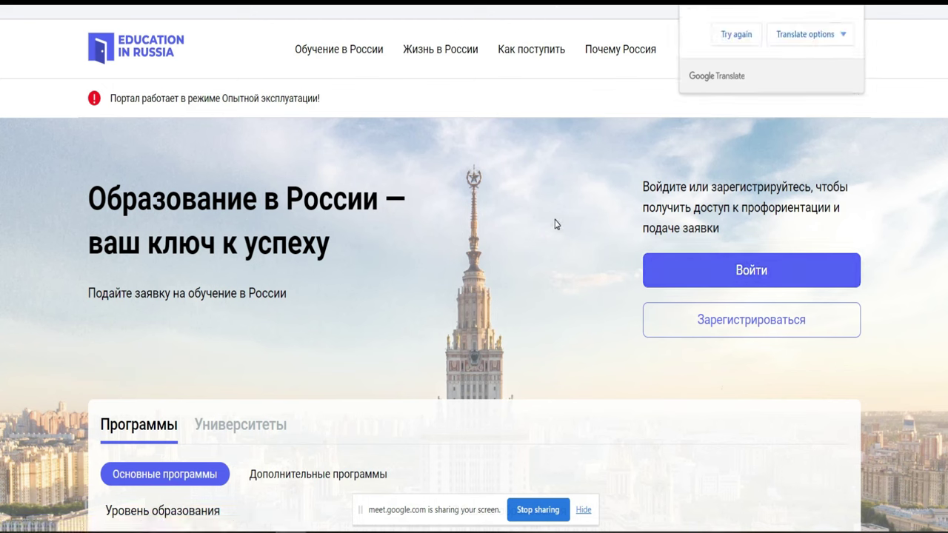
Translate the Education in Russia home page into English from the context menu.
click(731, 42)
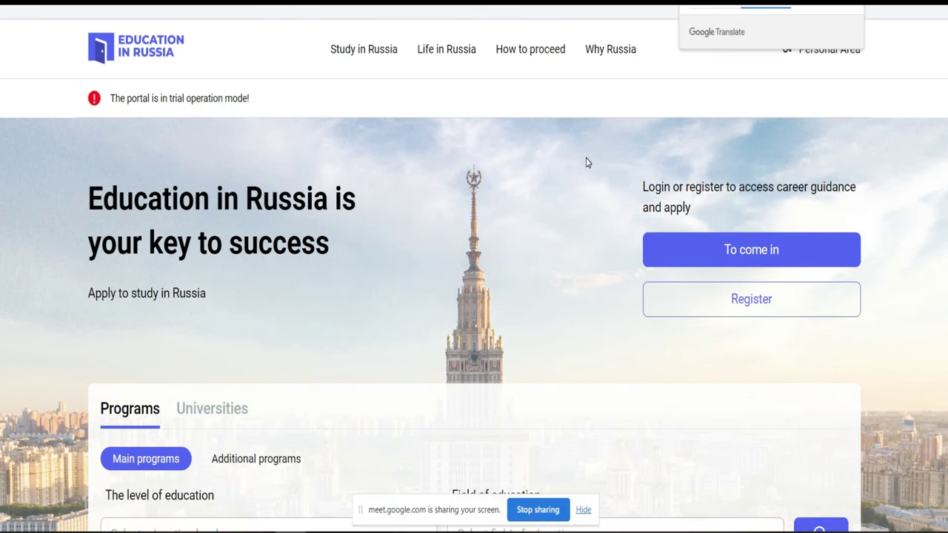
right_click(559, 192)
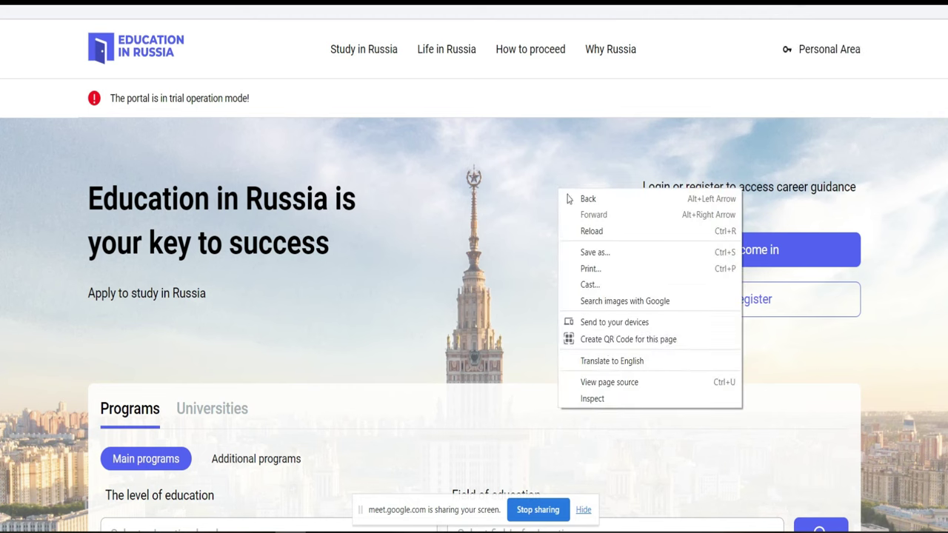
click(565, 139)
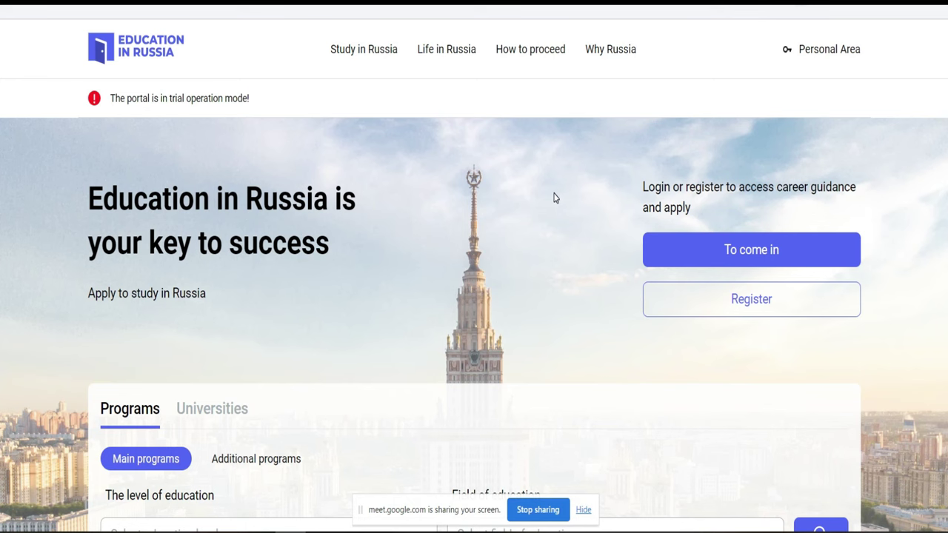
right_click(555, 197)
click(607, 365)
Change the translation target language to French and translate the page.
click(827, 7)
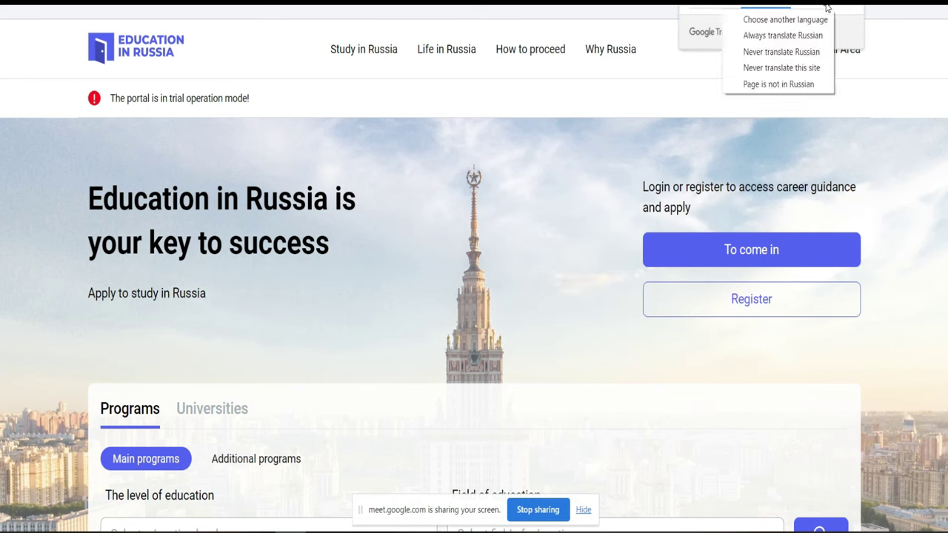
click(767, 20)
click(750, 27)
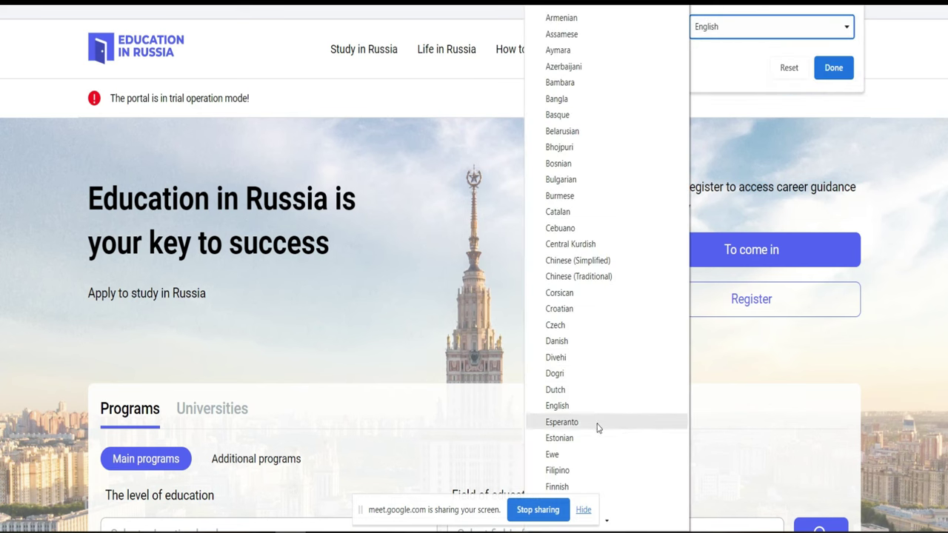
key(Down)
key(Down)
key(Down)
key(Down)
key(Down)
scroll(598, 431, down, 1)
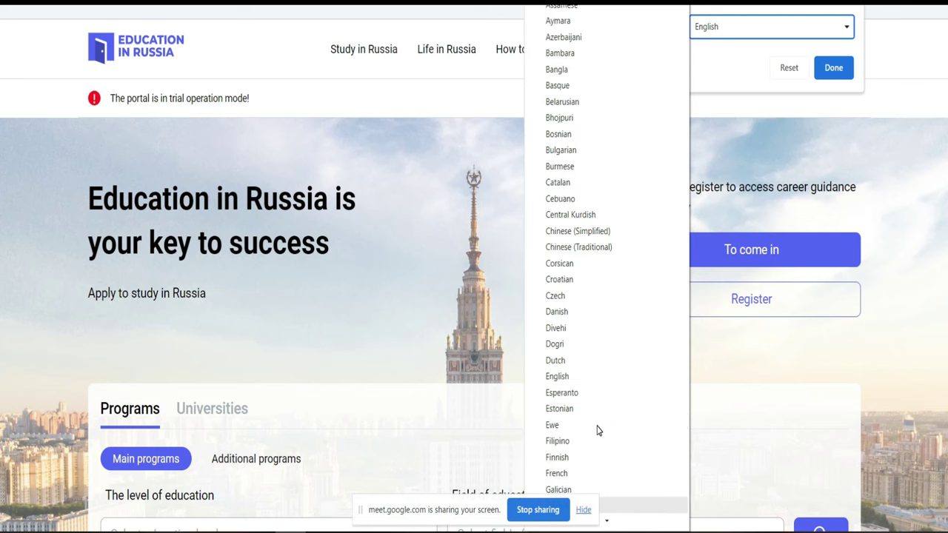
click(559, 457)
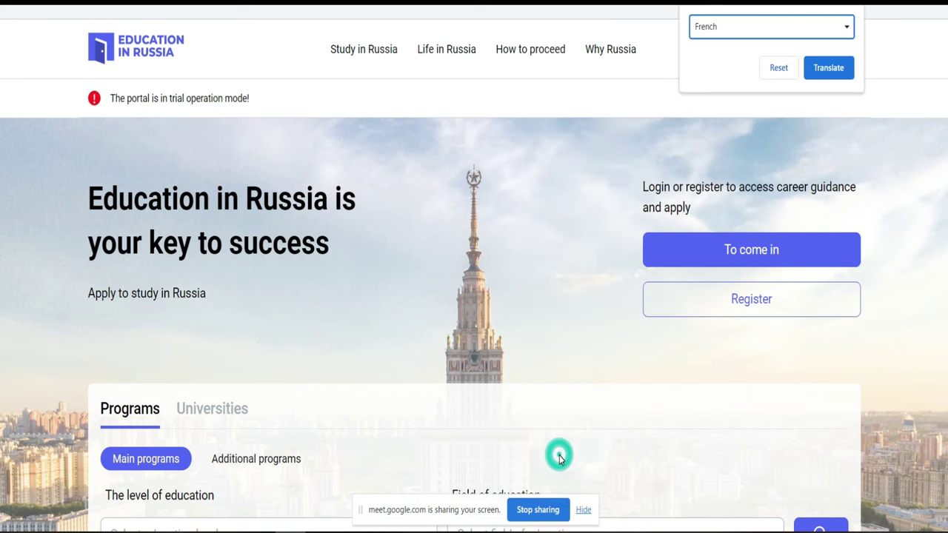
click(829, 68)
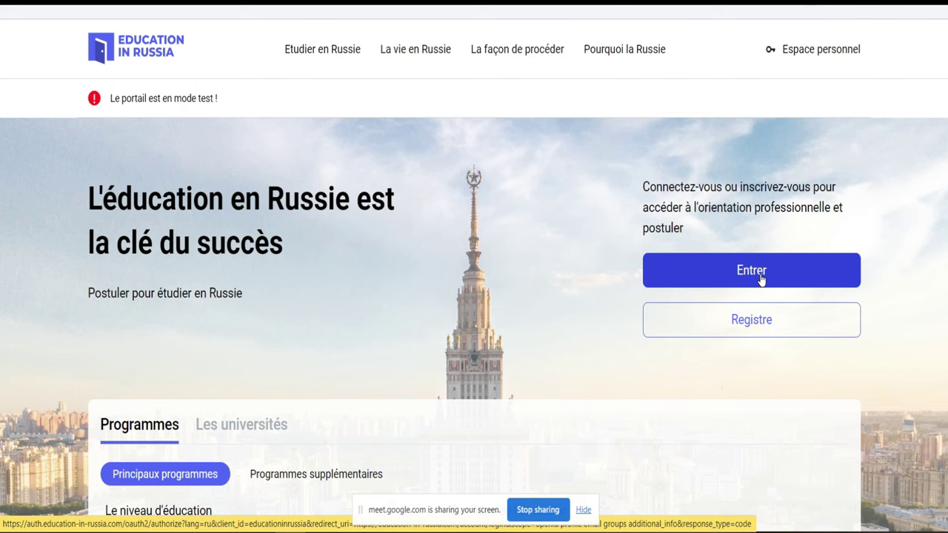
Go to the portal's sign-in page, scroll down, and hide the screen-sharing bar.
click(761, 279)
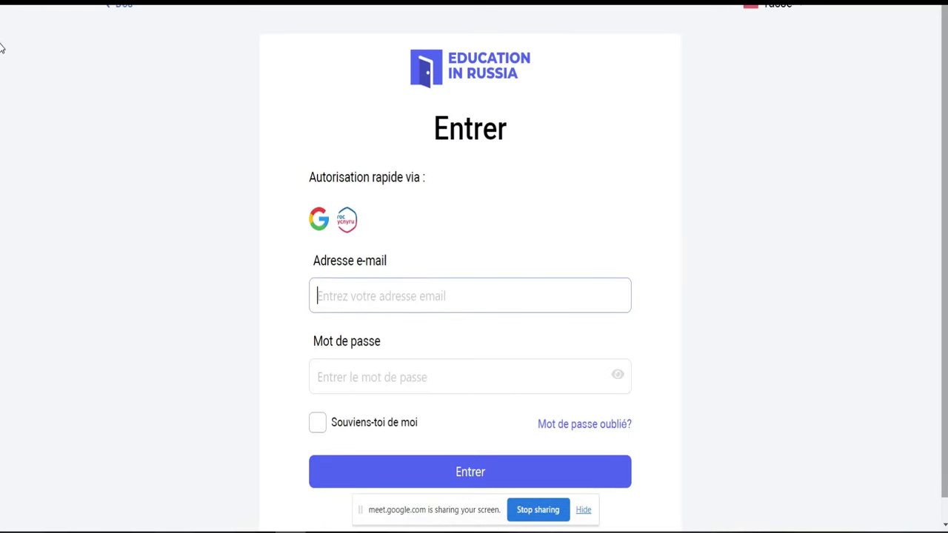
scroll(945, 52, down, 1)
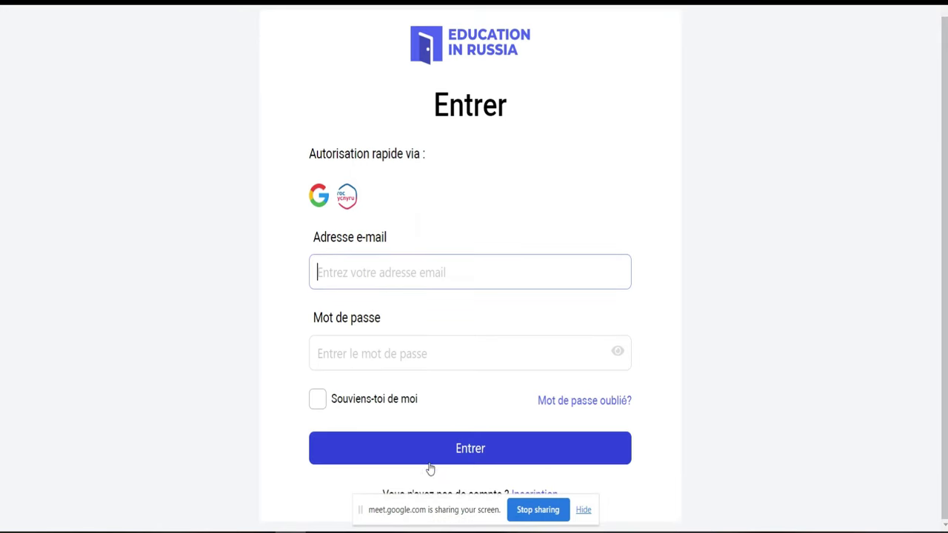
click(583, 511)
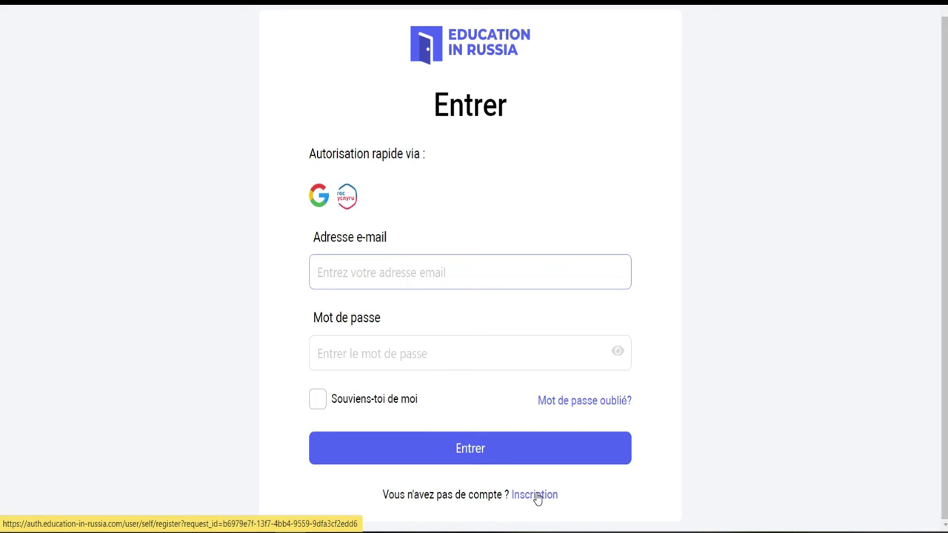
Open the Inscription registration form and highlight the Nom de famille label.
click(537, 495)
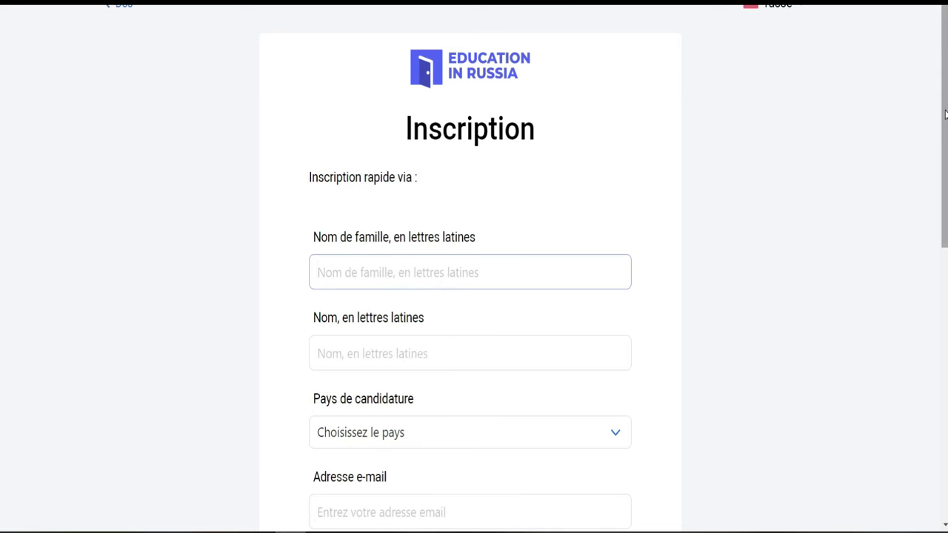
scroll(1, 205, down, 3)
scroll(1, 205, up, 1)
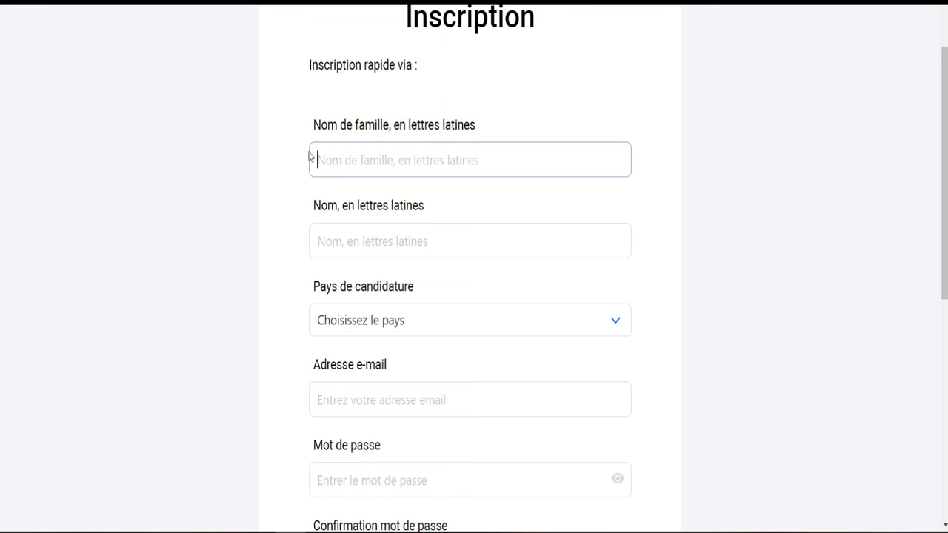
drag(311, 128, 389, 126)
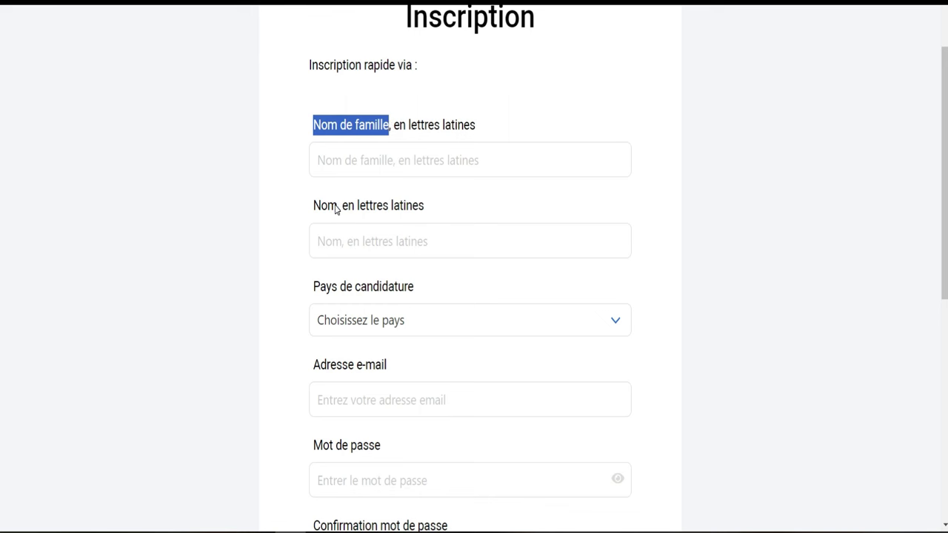
Enter the applicant's surname and given name in Latin letters.
click(381, 157)
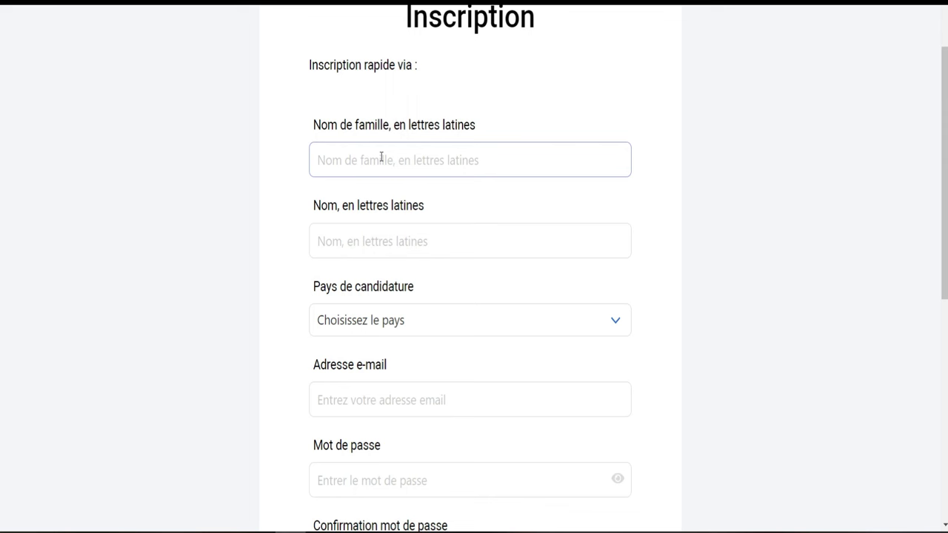
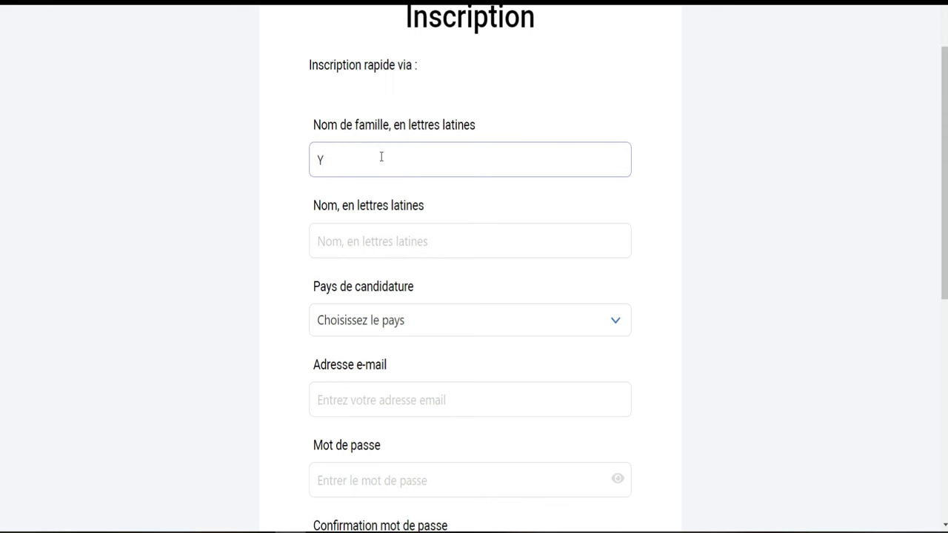
click(361, 242)
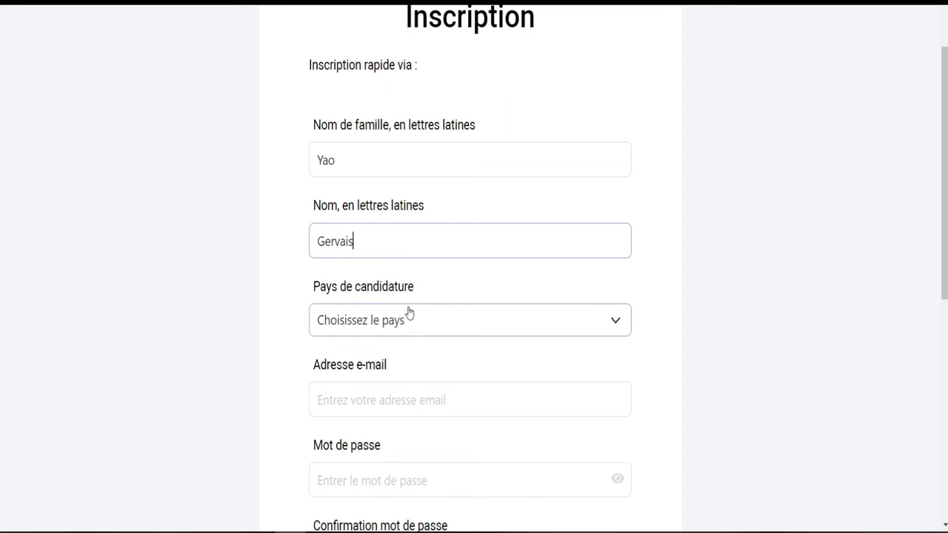
Select Côte d'Ivoire in the Pays de candidature country list.
click(409, 313)
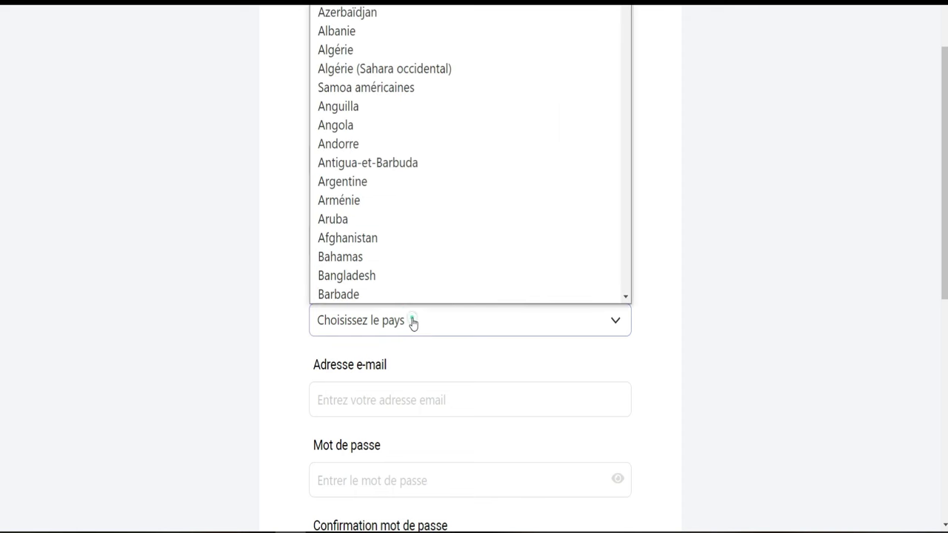
click(655, 261)
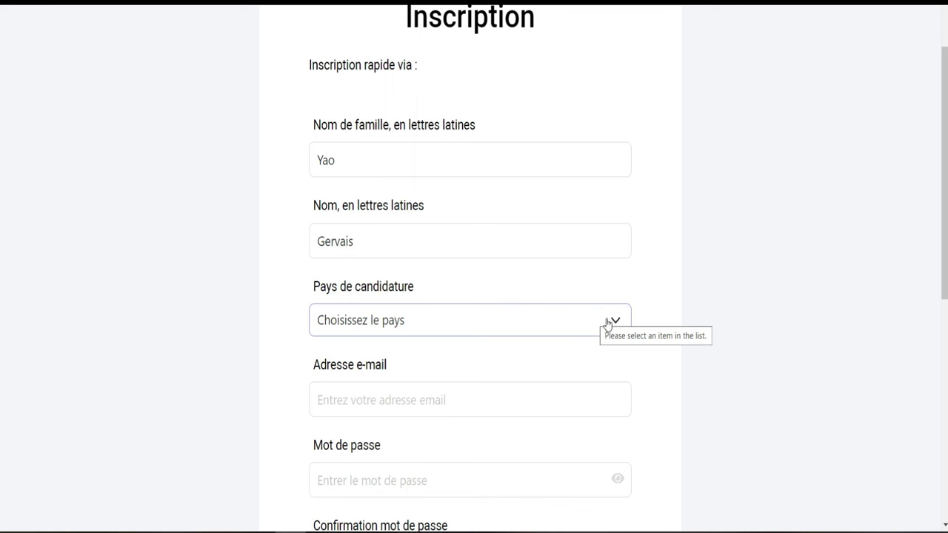
click(590, 323)
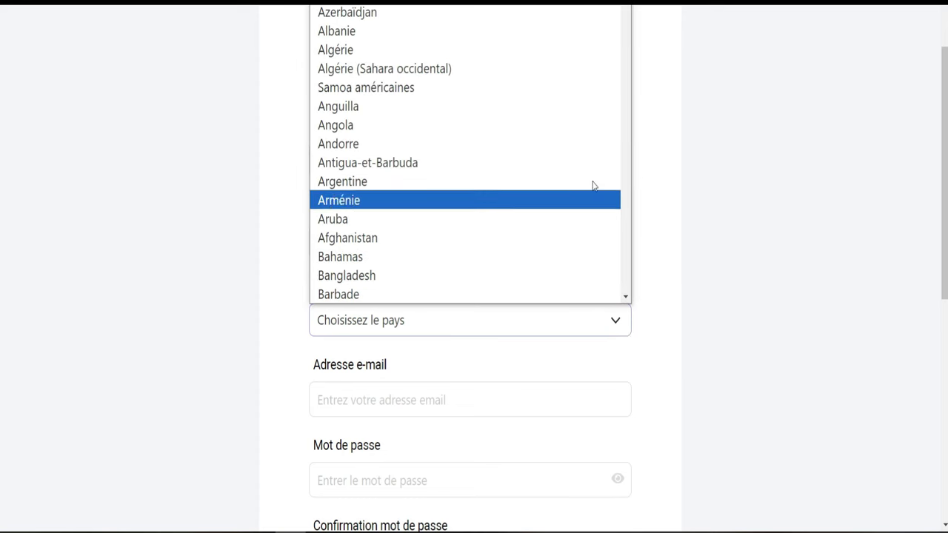
text(cap)
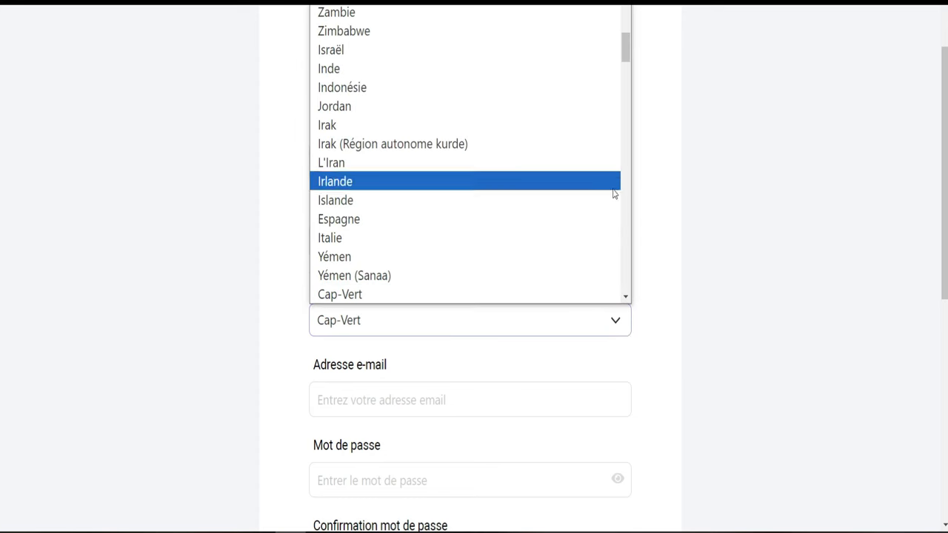
click(626, 296)
scroll(627, 299, down, 5)
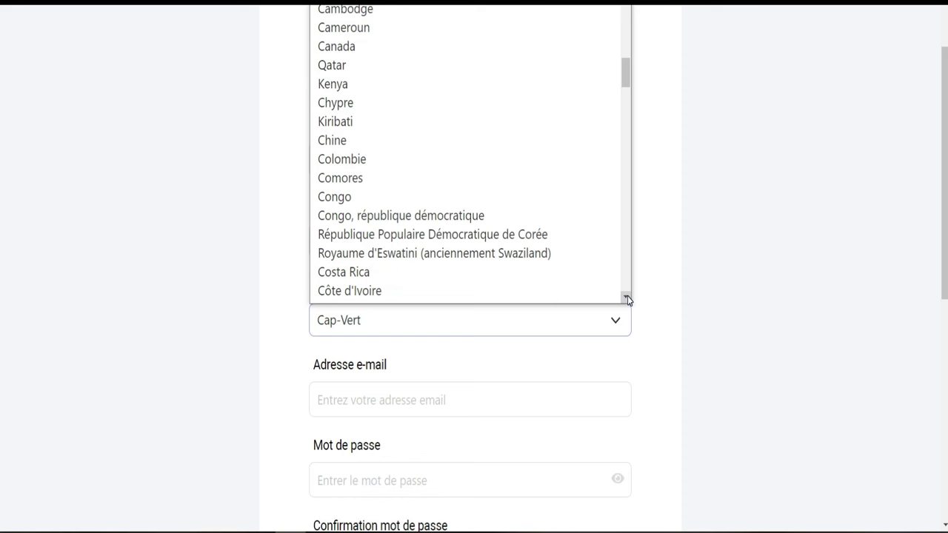
click(489, 287)
click(459, 398)
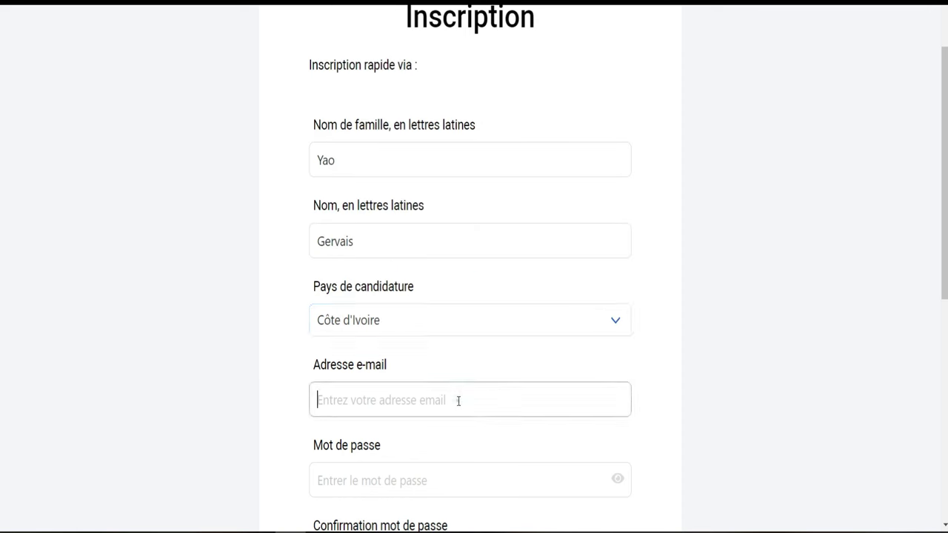
click(911, 2)
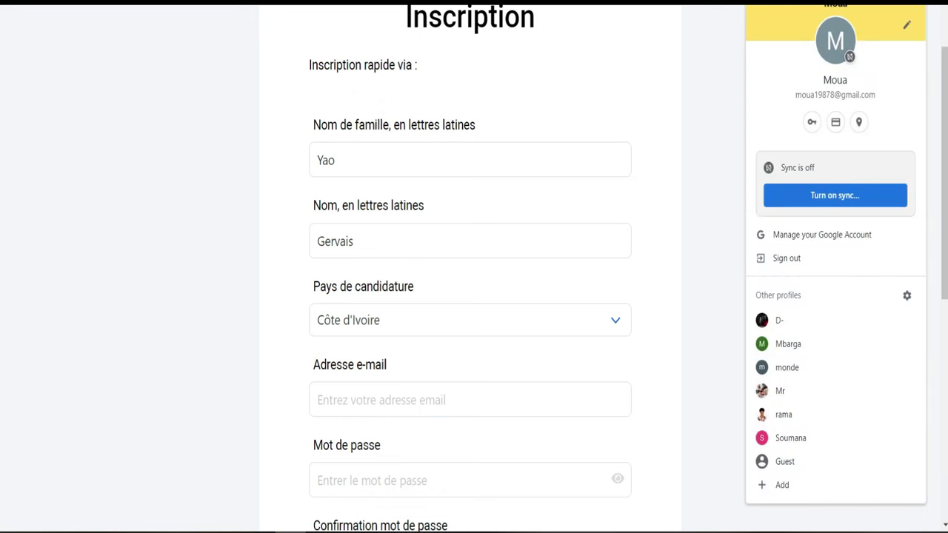
click(795, 93)
click(876, 96)
click(908, 28)
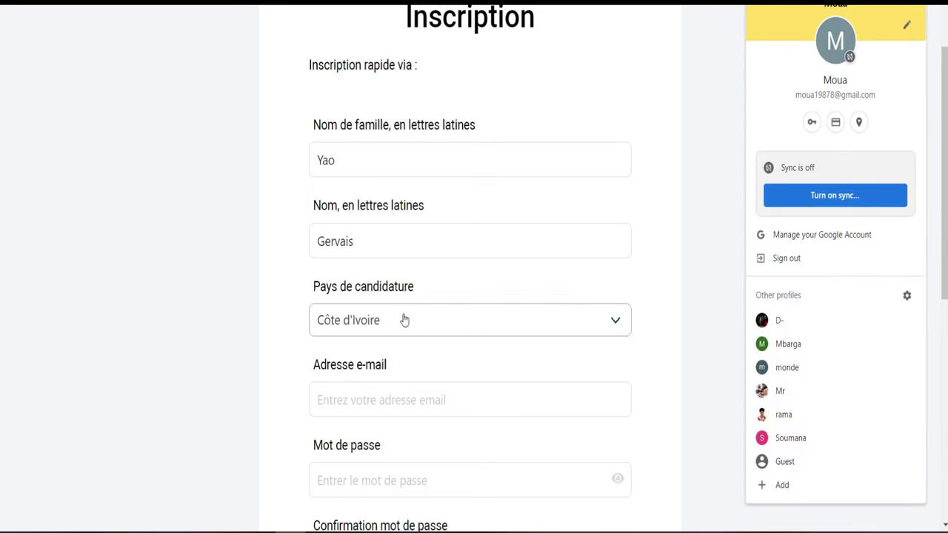
click(383, 401)
click(383, 401)
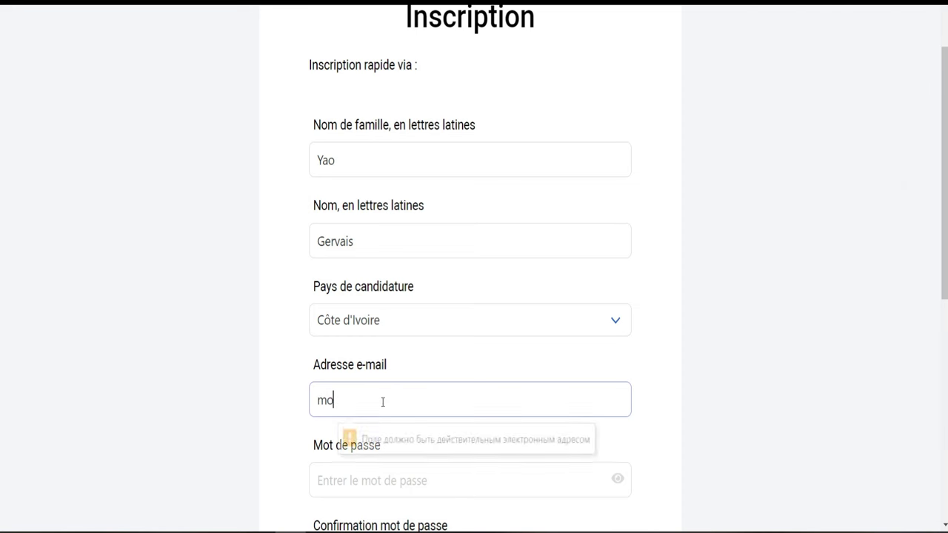
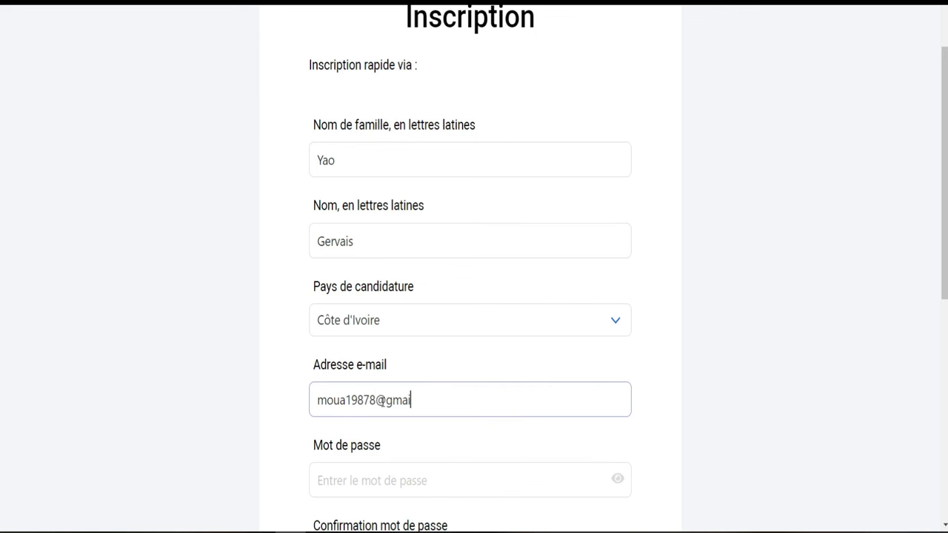
click(919, 4)
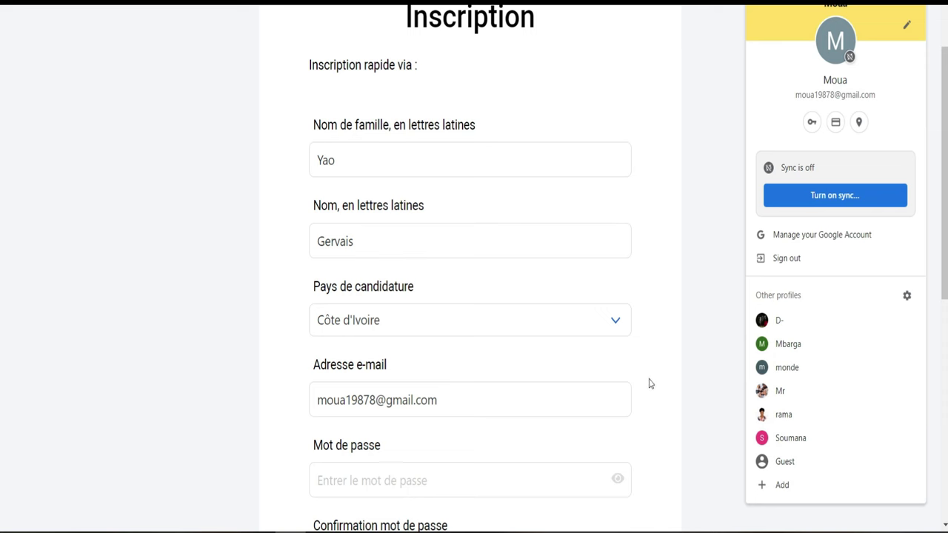
click(435, 477)
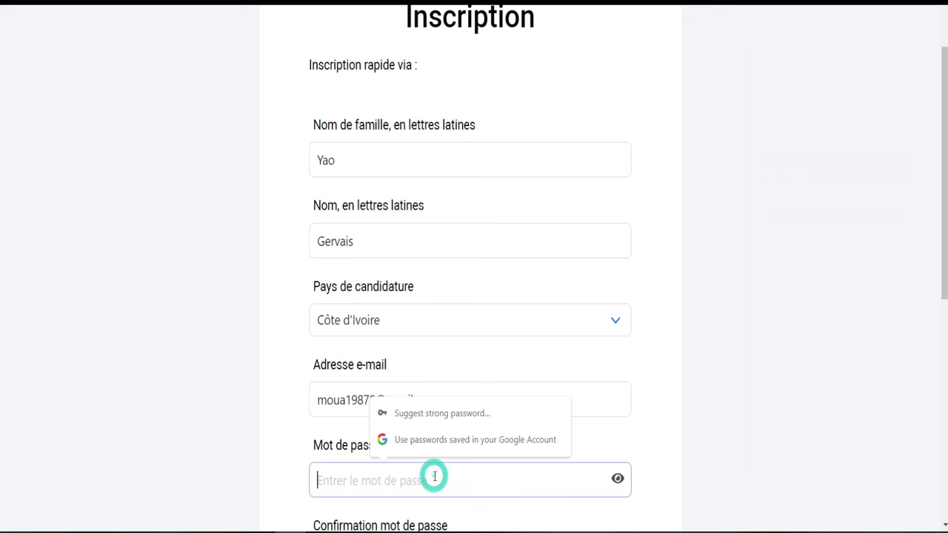
Enter the account password in Mot de passe and repeat it in Confirmation mot de passe.
drag(945, 186, 945, 314)
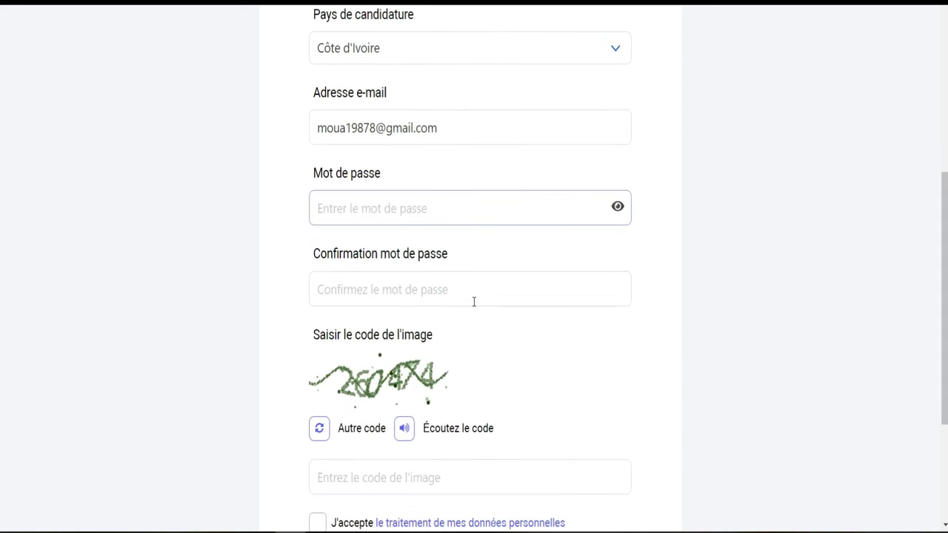
click(462, 208)
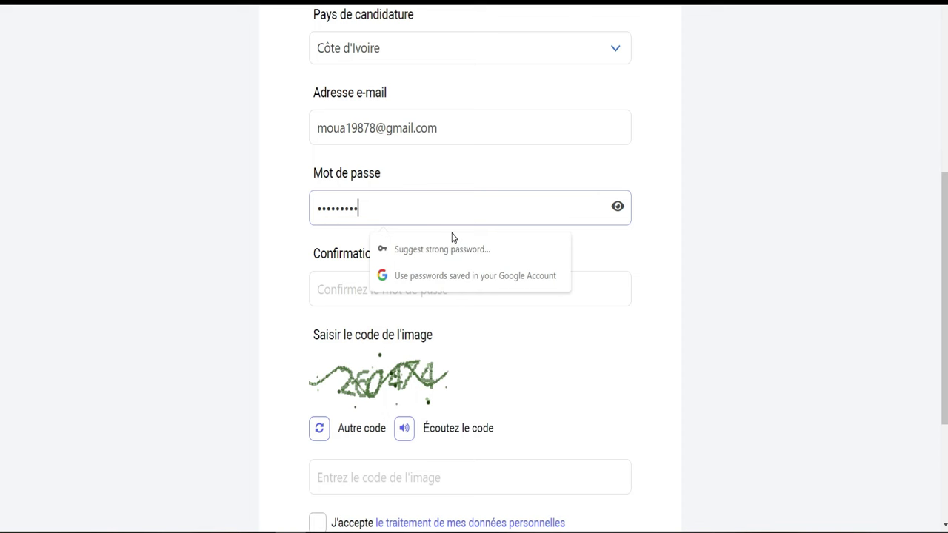
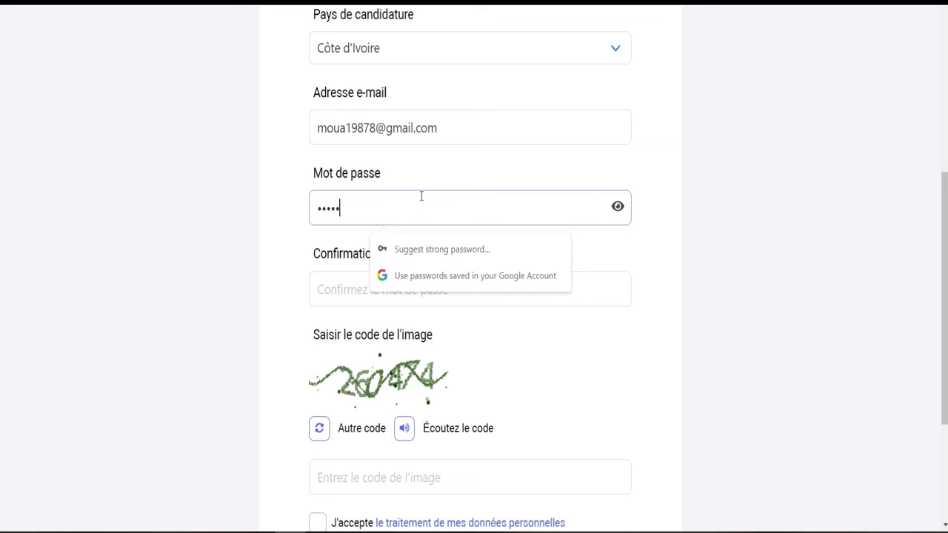
click(352, 289)
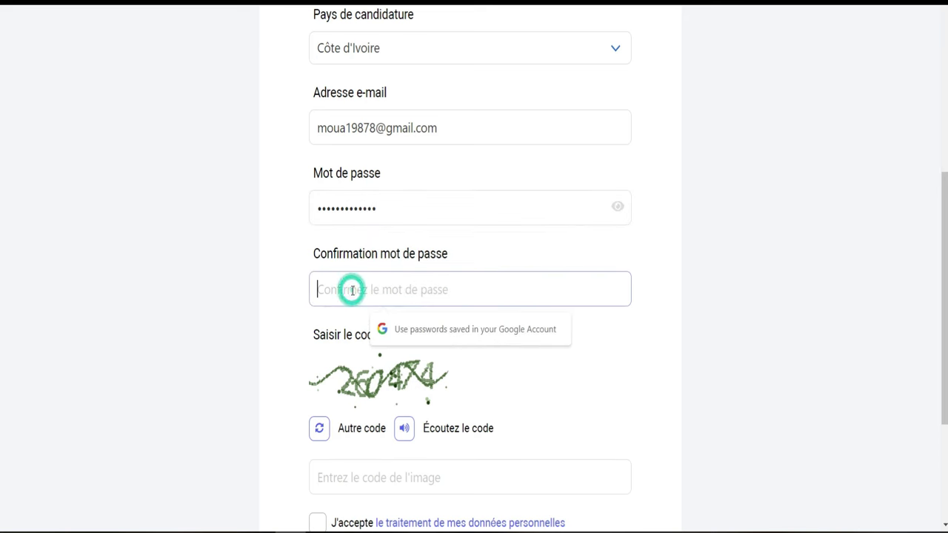
text(•)
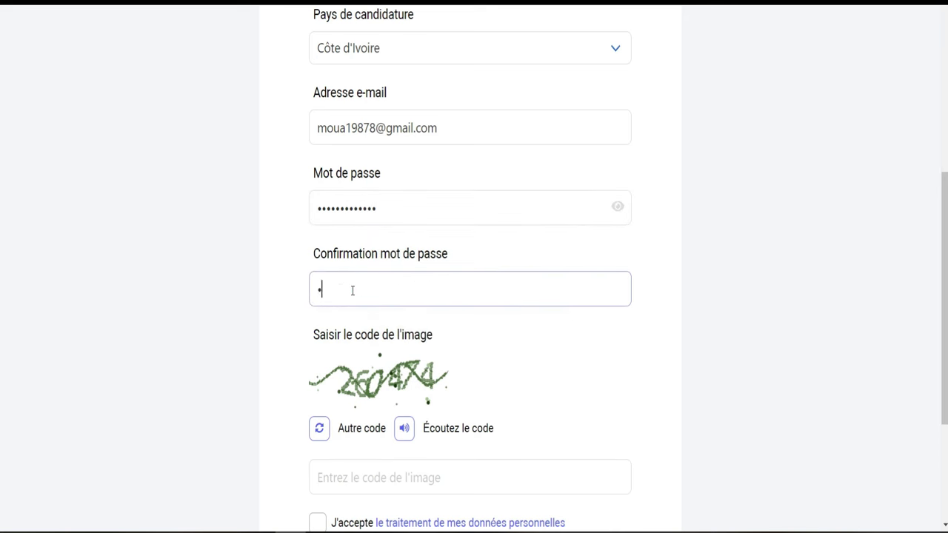
text(••••••••••••)
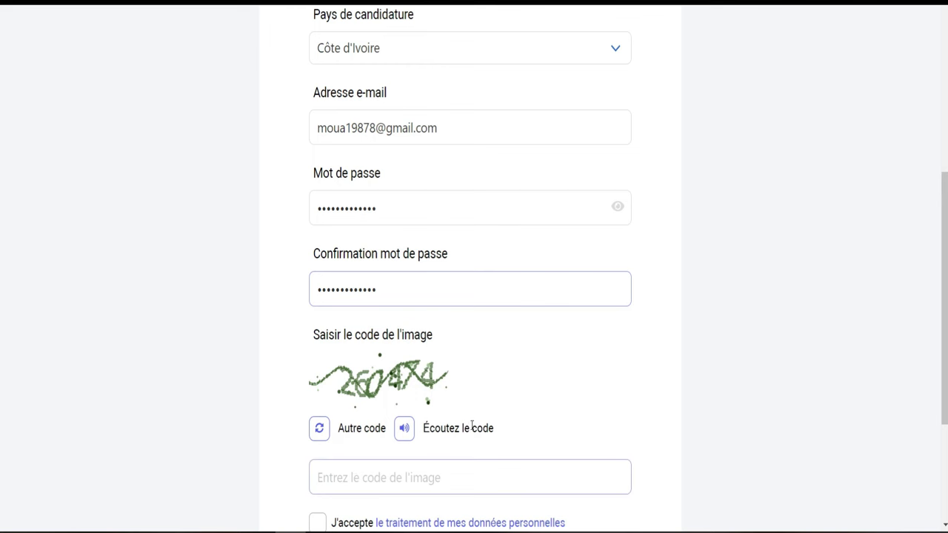
Enter the image code and tick both J'accepte boxes for personal data and cookies.
scroll(2, 215, down, 2)
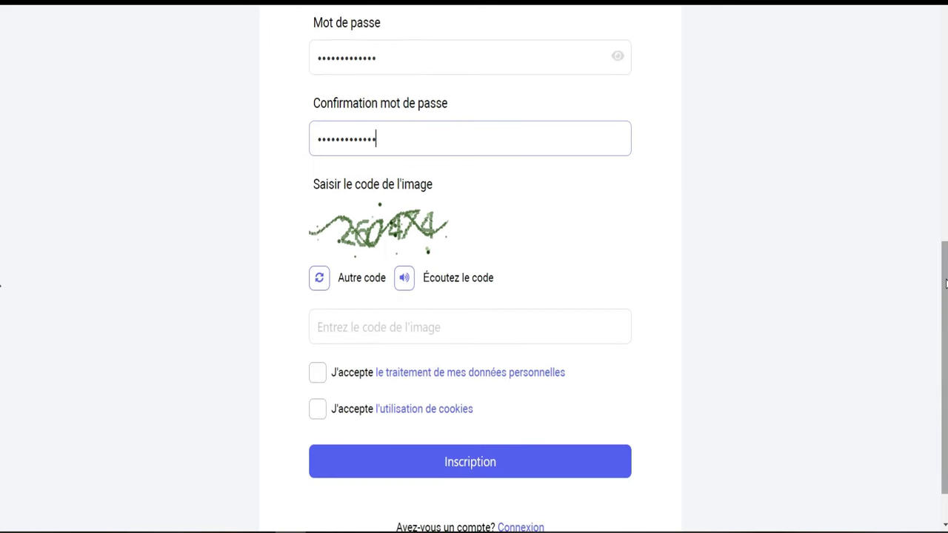
click(363, 326)
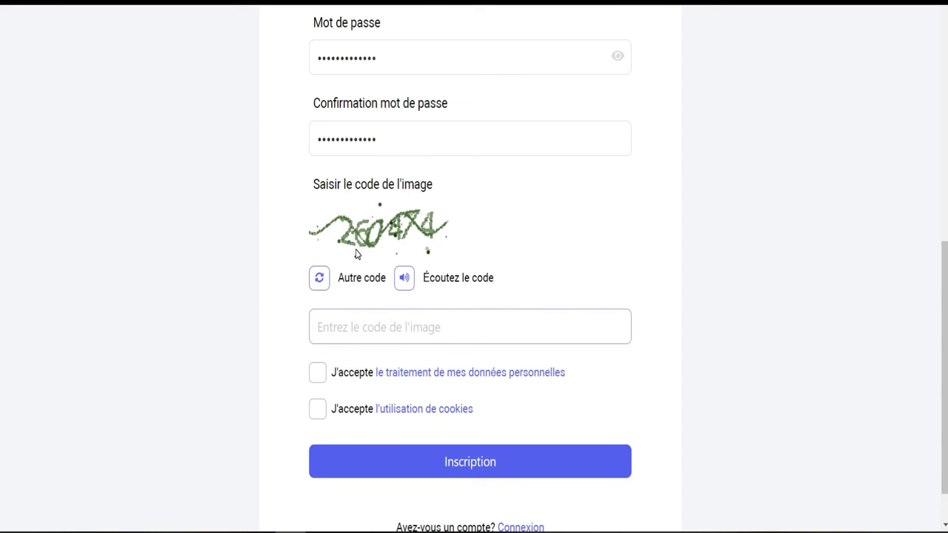
text(260474)
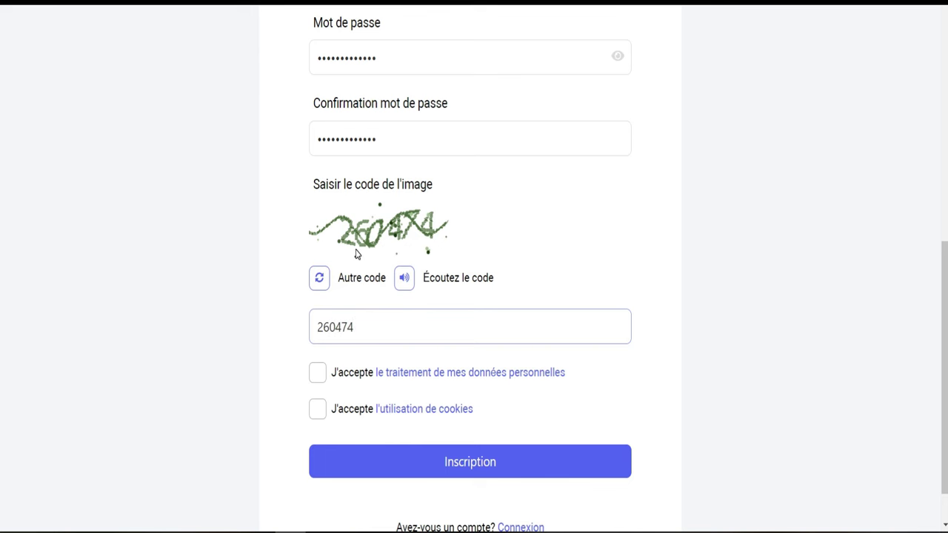
click(317, 374)
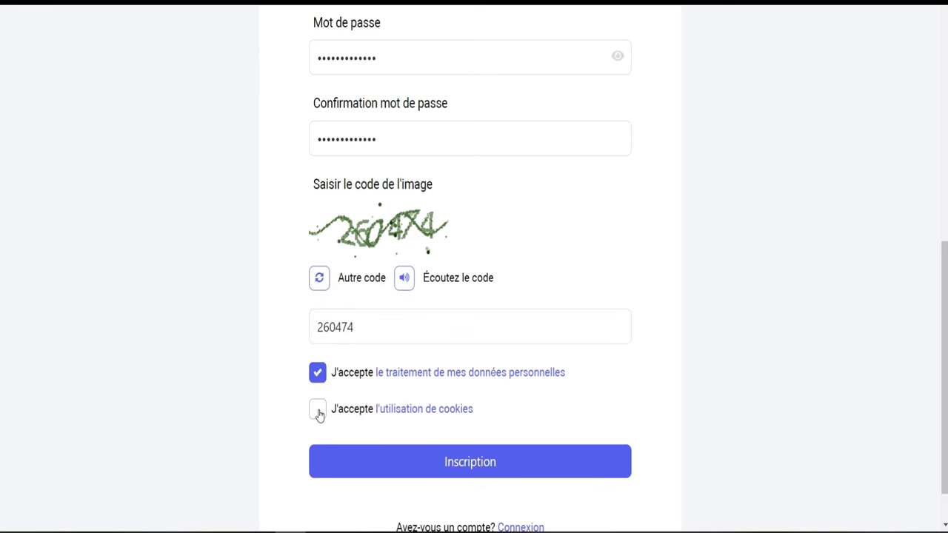
click(319, 416)
Submit the Inscription form and save the password in Chrome's prompt.
click(428, 472)
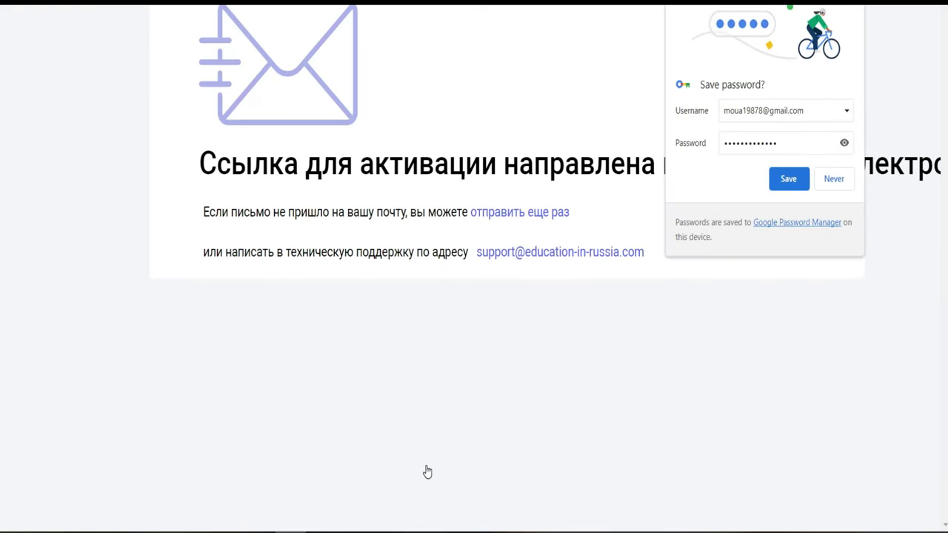
click(789, 178)
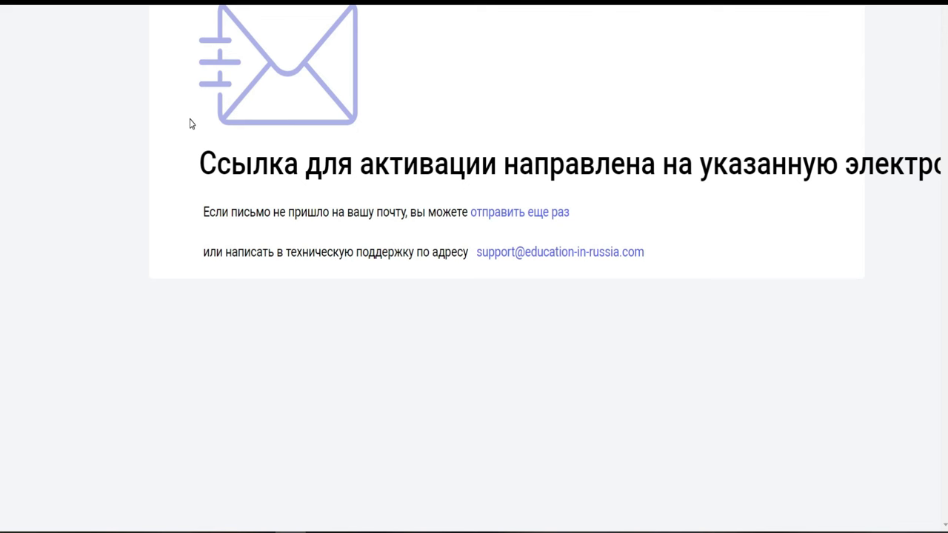
In a new tab, open the 'Подтверждение регистрации' email from noreply in the Gmail inbox.
key(ctrl+Tab)
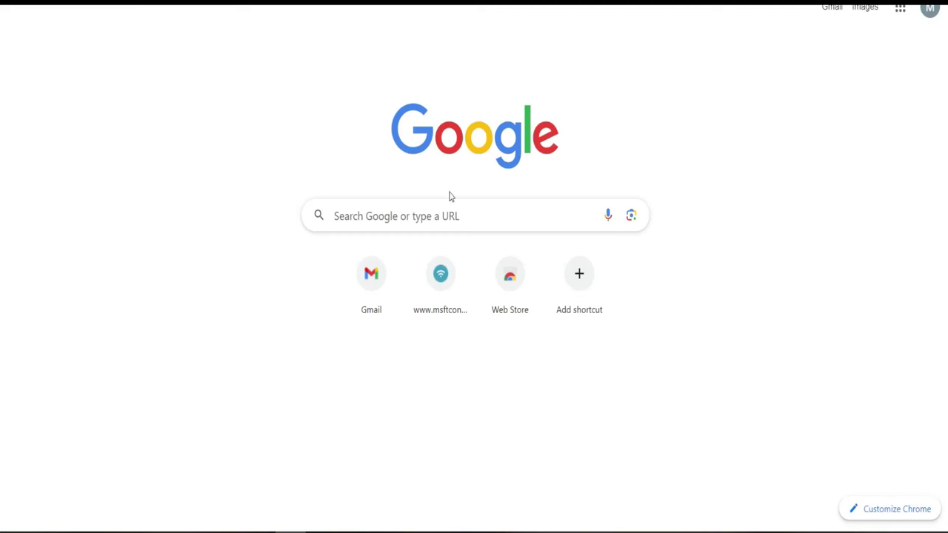
click(372, 272)
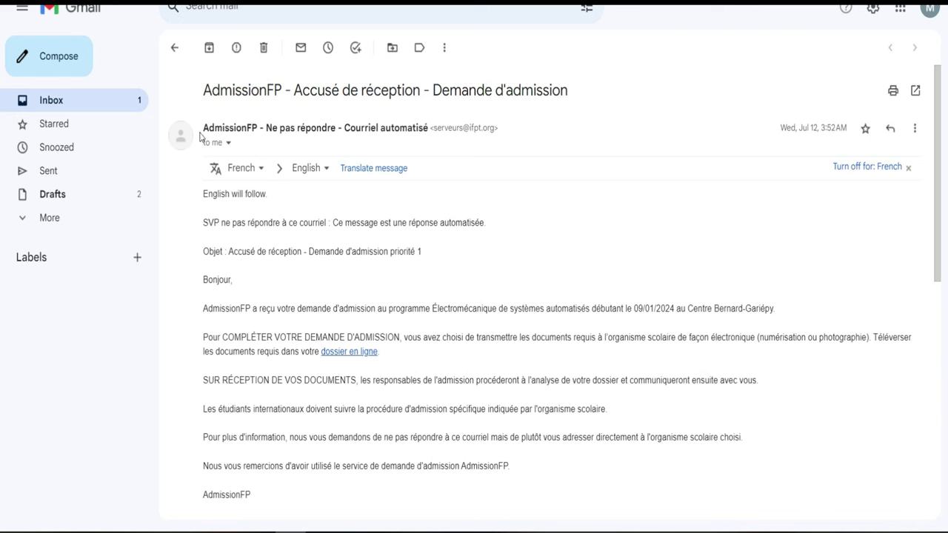
click(109, 104)
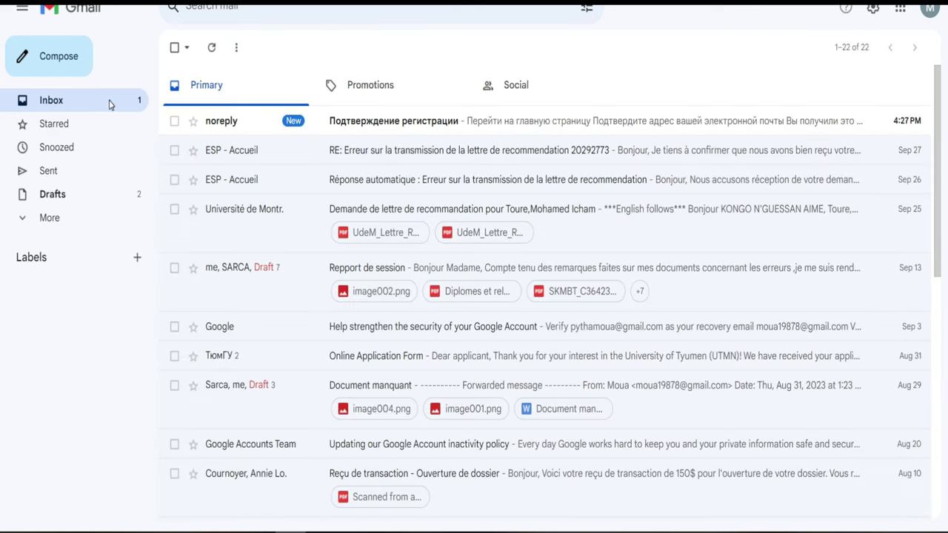
click(364, 121)
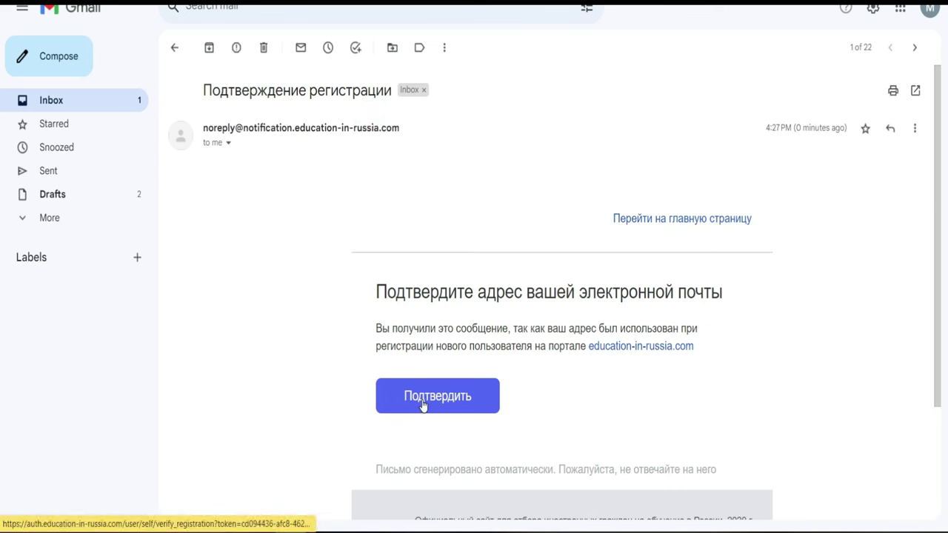
Confirm the address with 'Подтвердить', translate the notice into French, then return to 'la page d'accueil'.
click(458, 408)
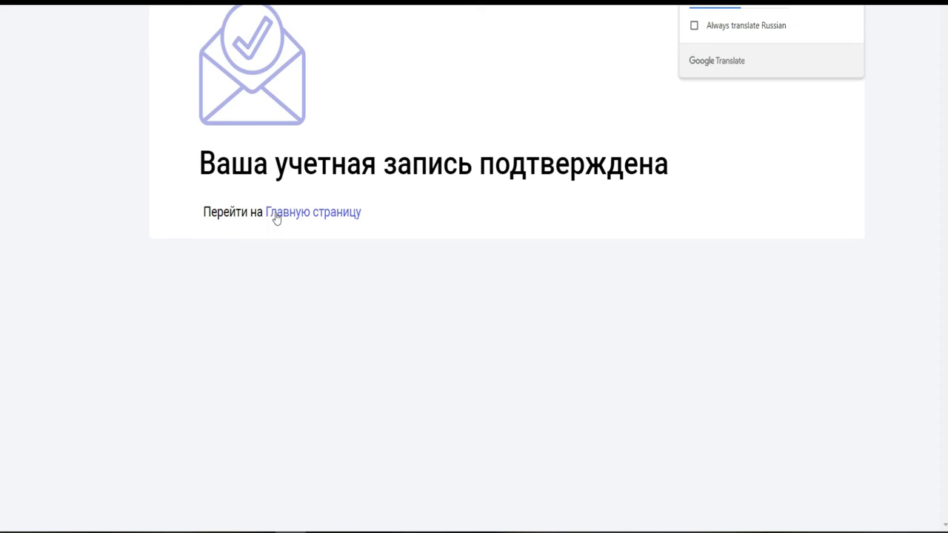
click(765, 3)
click(765, 8)
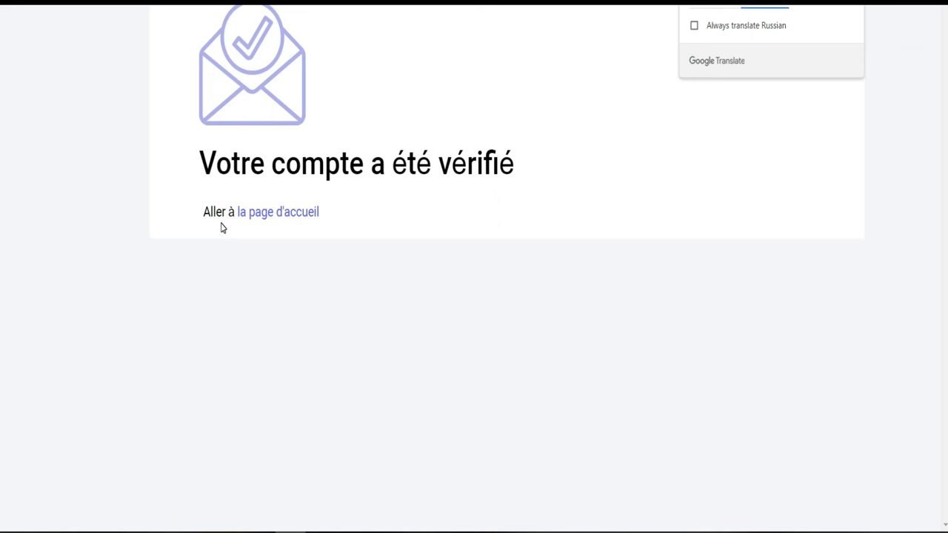
click(281, 215)
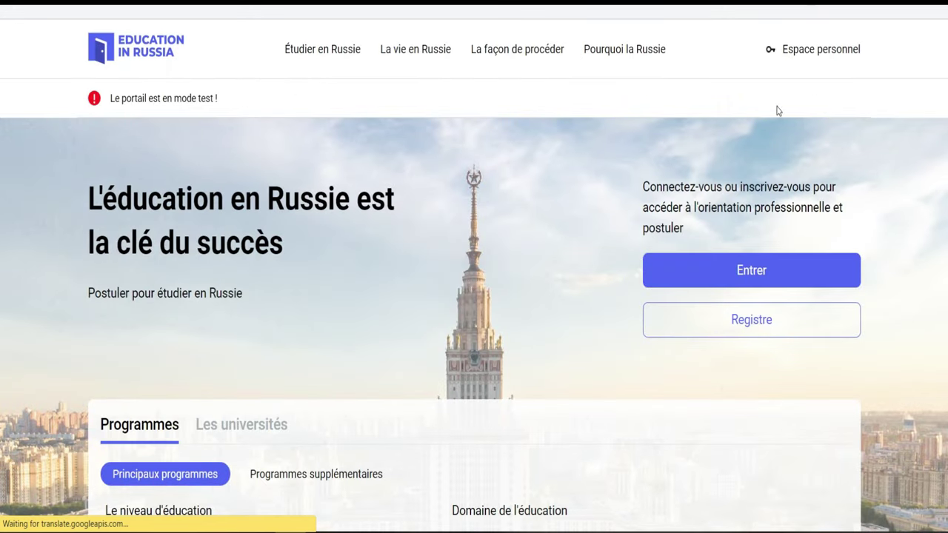
Log in through 'Entrer' with the saved email and password, declining Windows Hello protection.
click(744, 270)
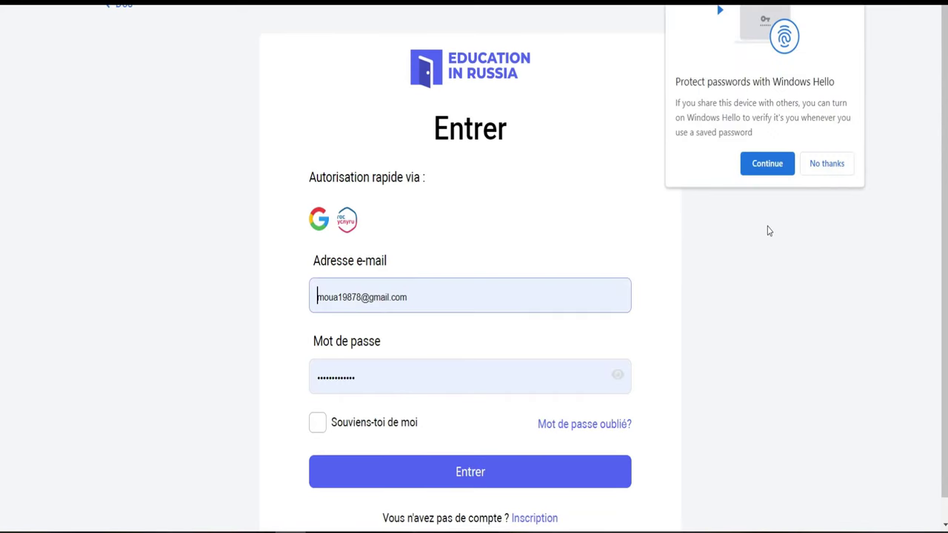
click(819, 169)
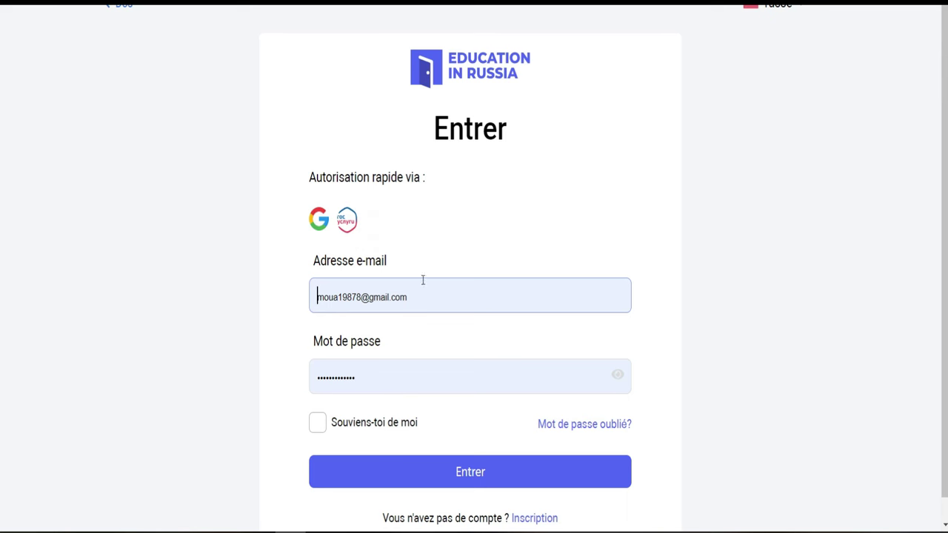
click(455, 480)
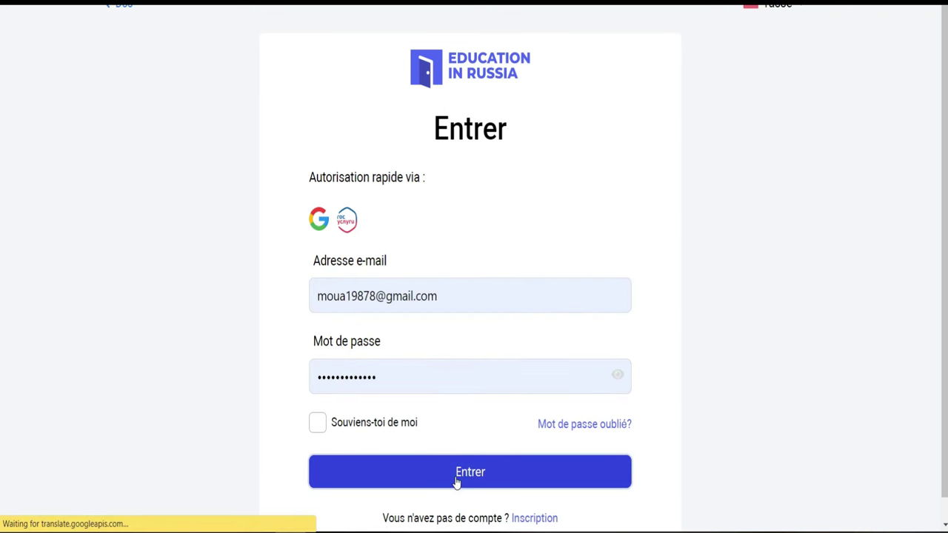
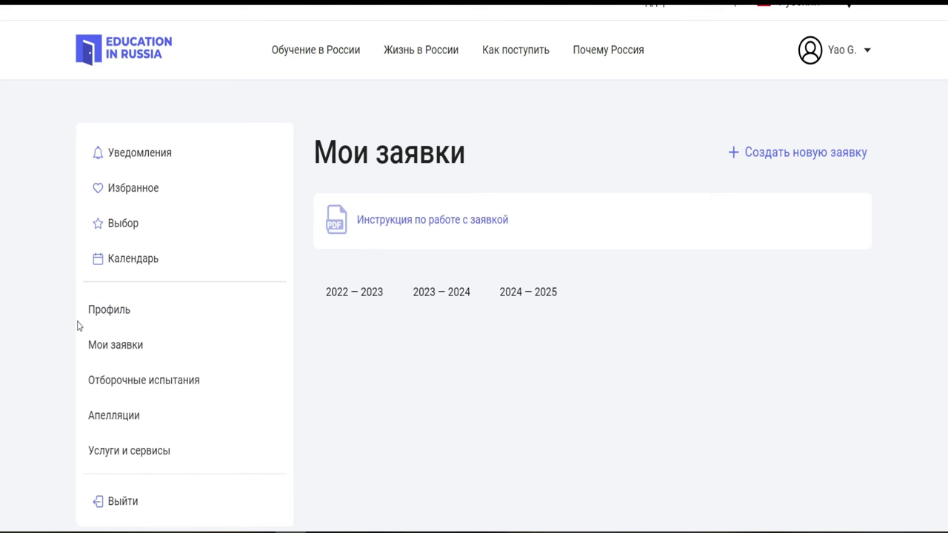
Switch the portal's interface language from Russian to Français.
click(789, 160)
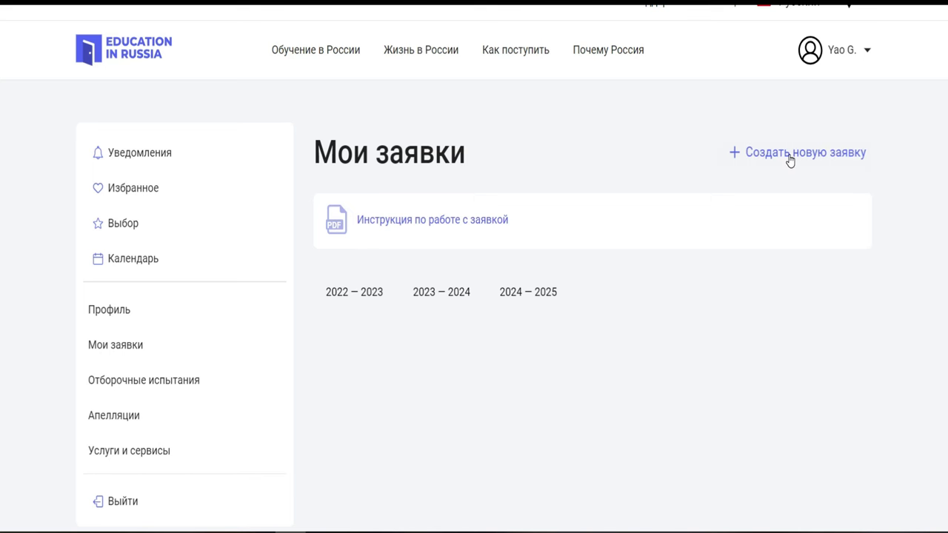
click(829, 7)
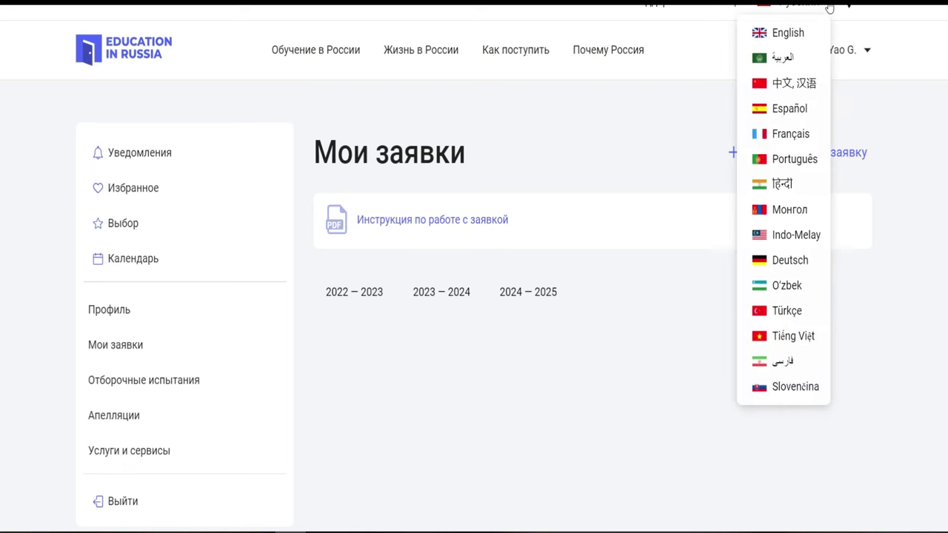
click(786, 139)
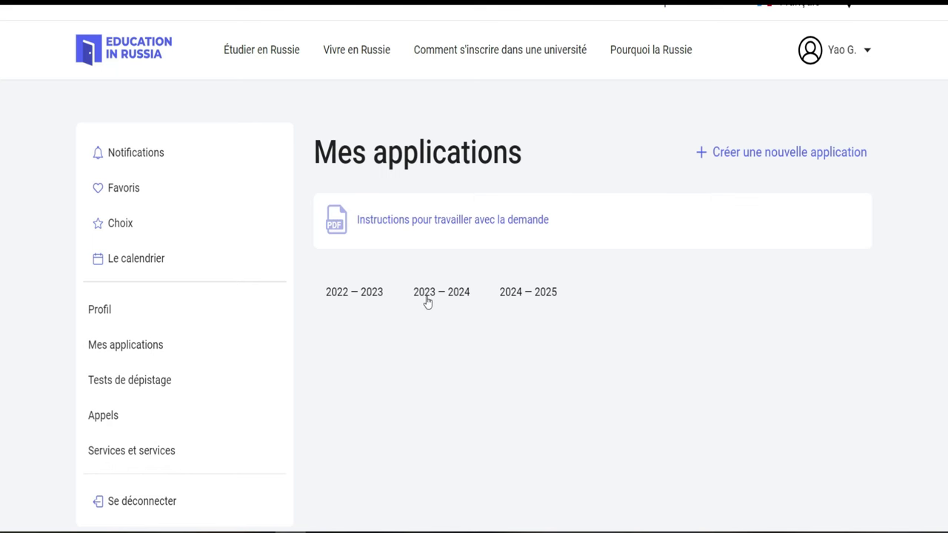
Create a new application and look over the blank Formulaire de candidature.
click(741, 154)
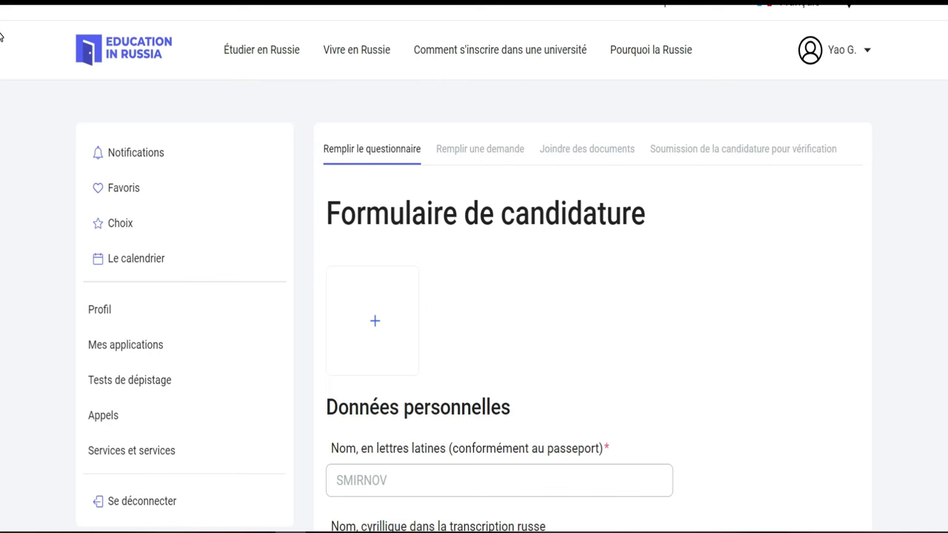
scroll(1, 37, down, 4)
scroll(2, 60, up, 2)
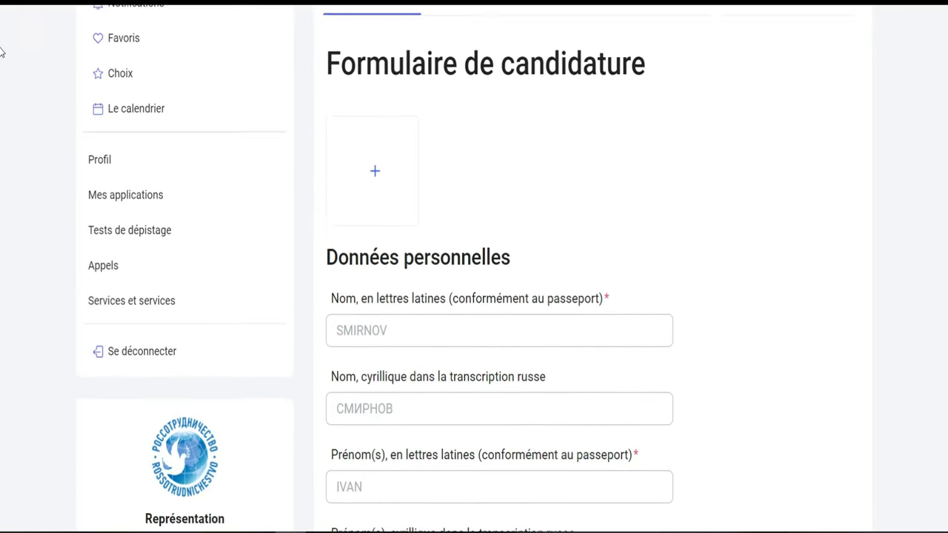
scroll(1, 74, down, 12)
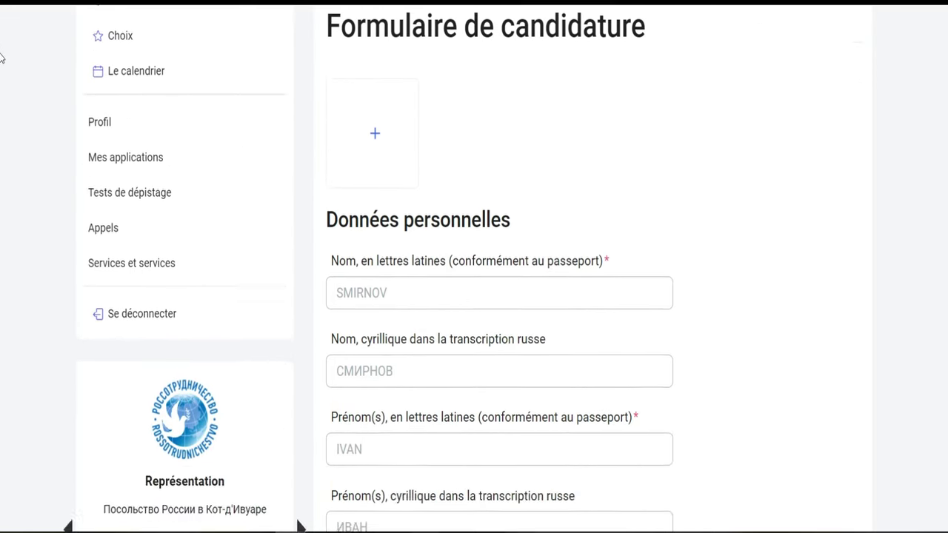
scroll(1, 108, up, 12)
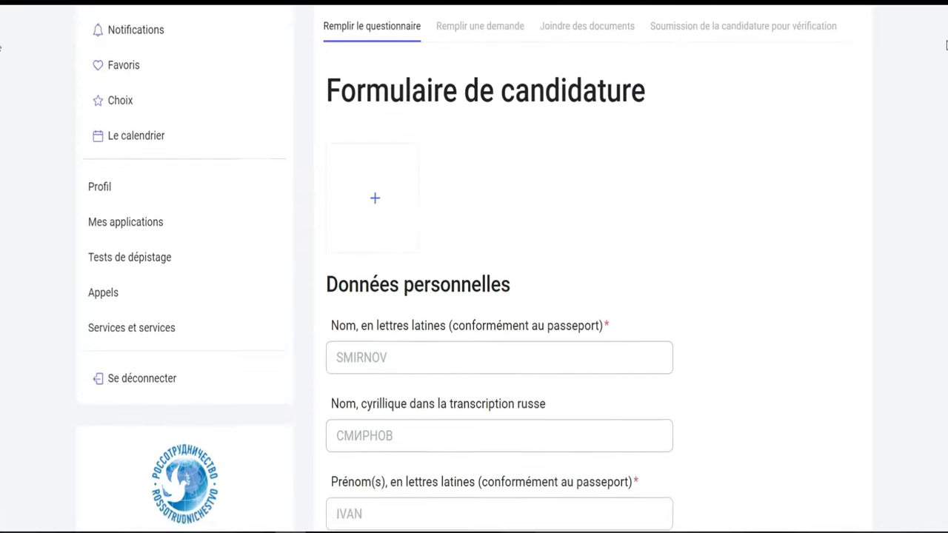
scroll(944, 49, down, 1)
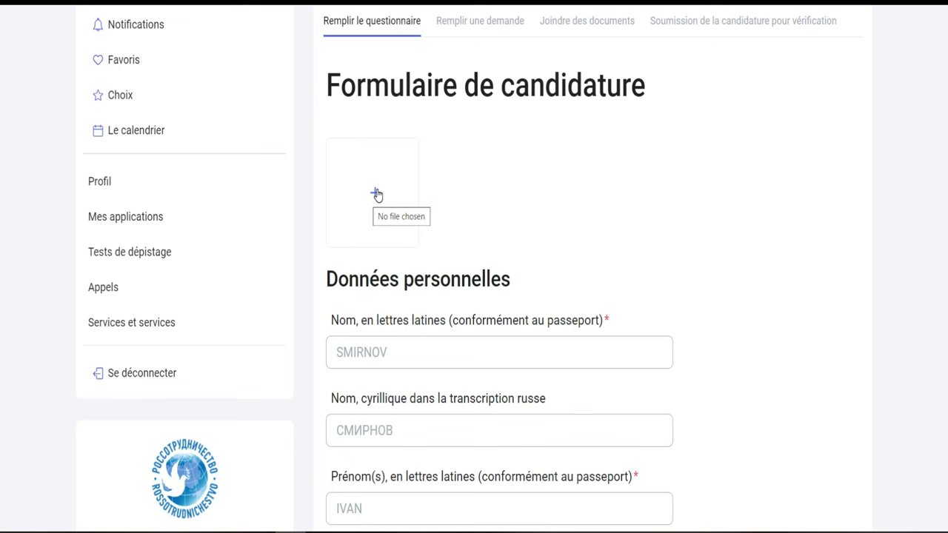
Upload passport_photo from Desktop > BOURSE DE RUSSIE as the applicant's photo.
click(377, 194)
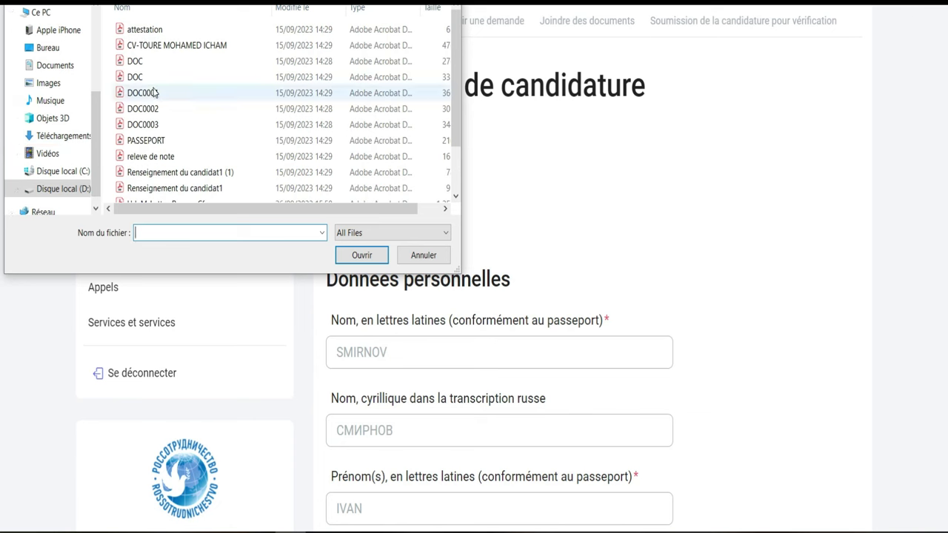
click(74, 188)
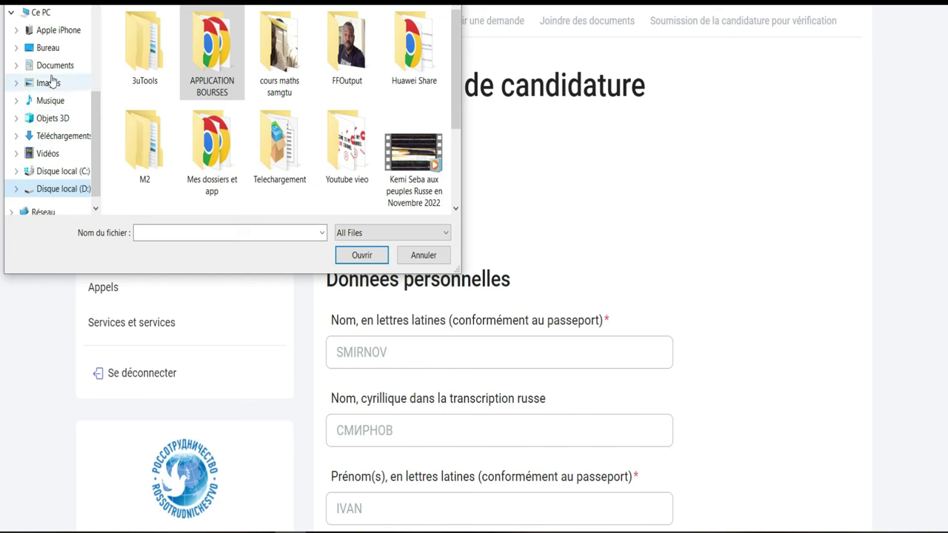
click(51, 50)
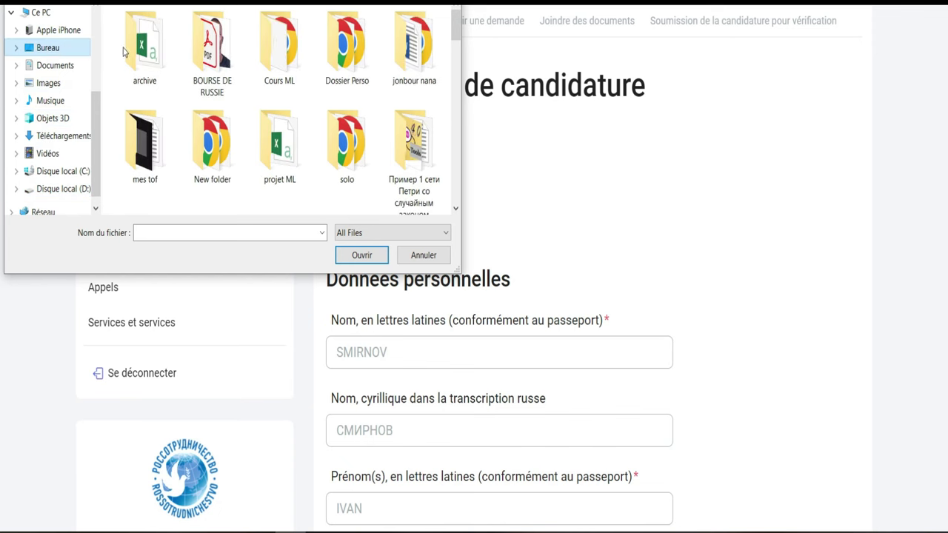
double_click(209, 50)
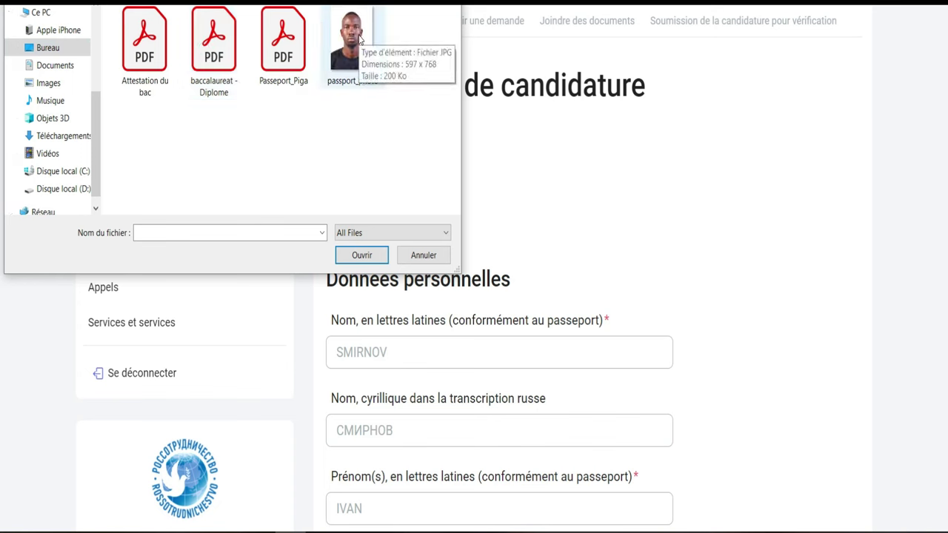
double_click(359, 41)
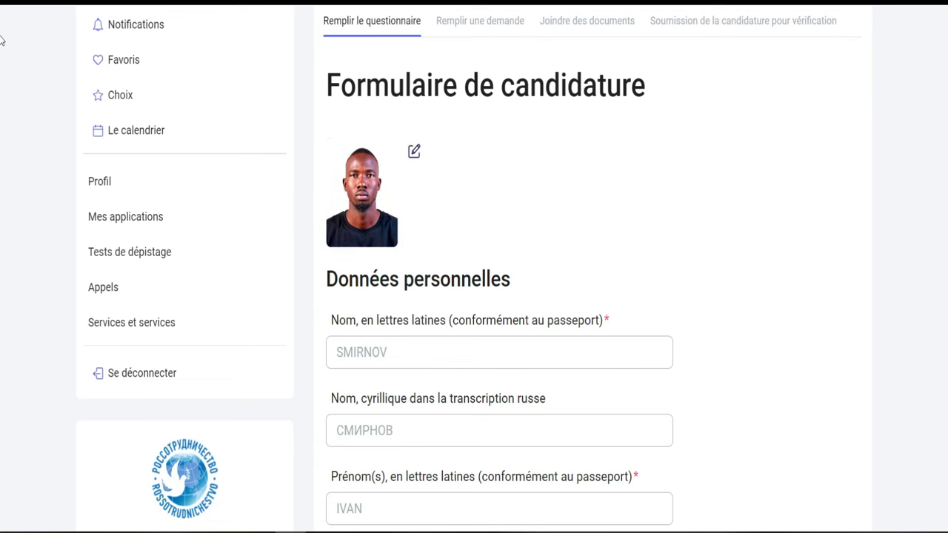
Enter the applicant's surname and first name in the Latin-letter Nom and Prénom fields.
scroll(2, 44, down, 2)
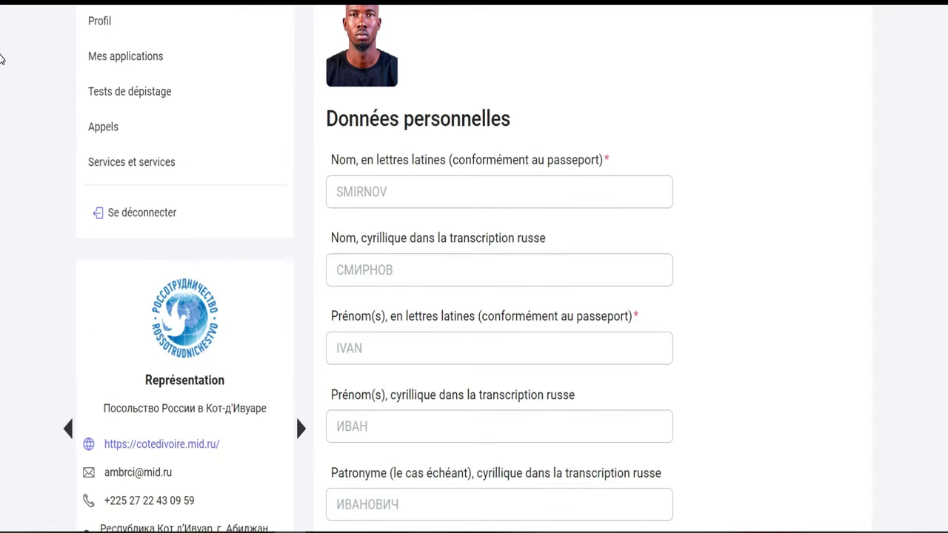
click(394, 191)
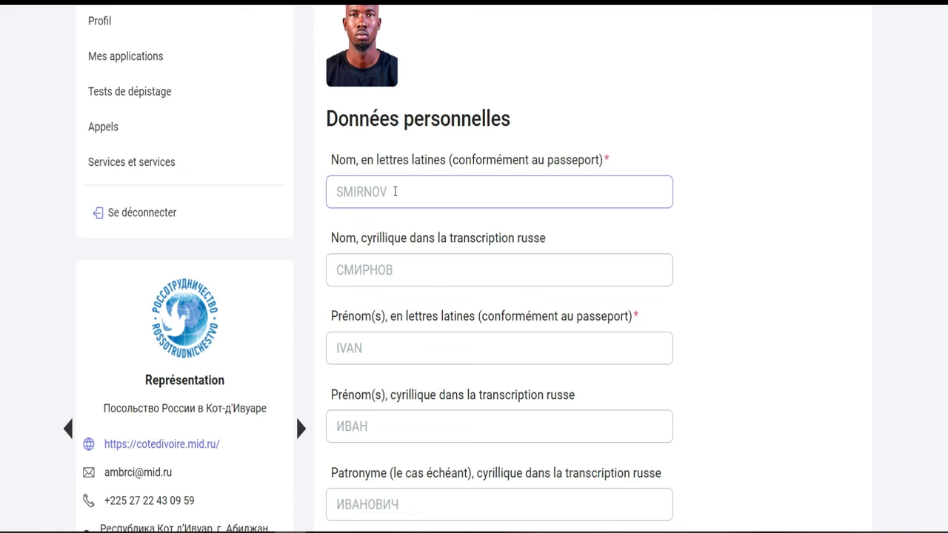
click(360, 356)
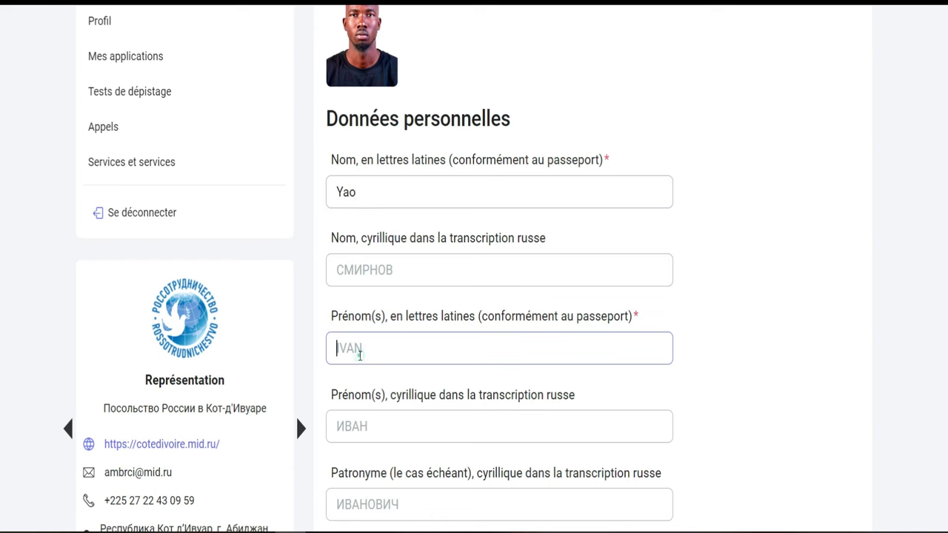
click(395, 261)
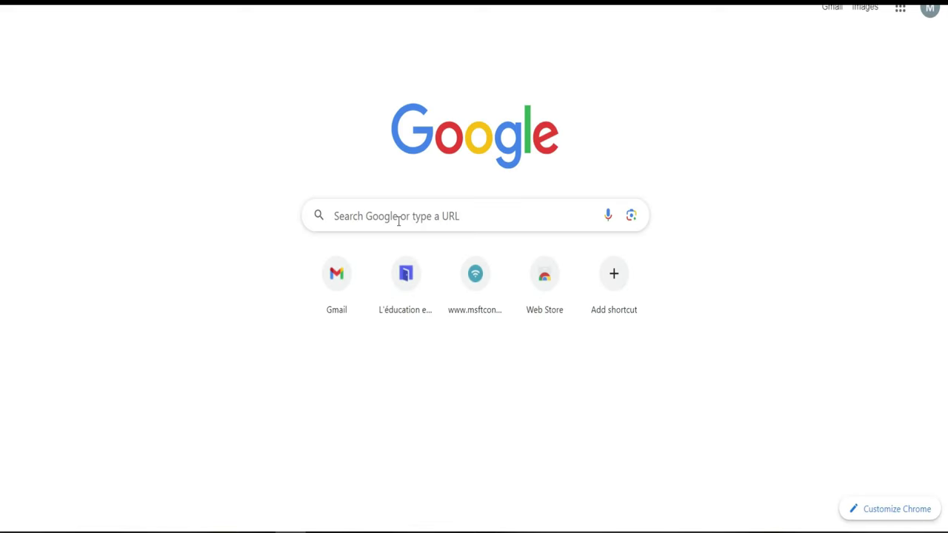
Search Google for google translate.
click(399, 220)
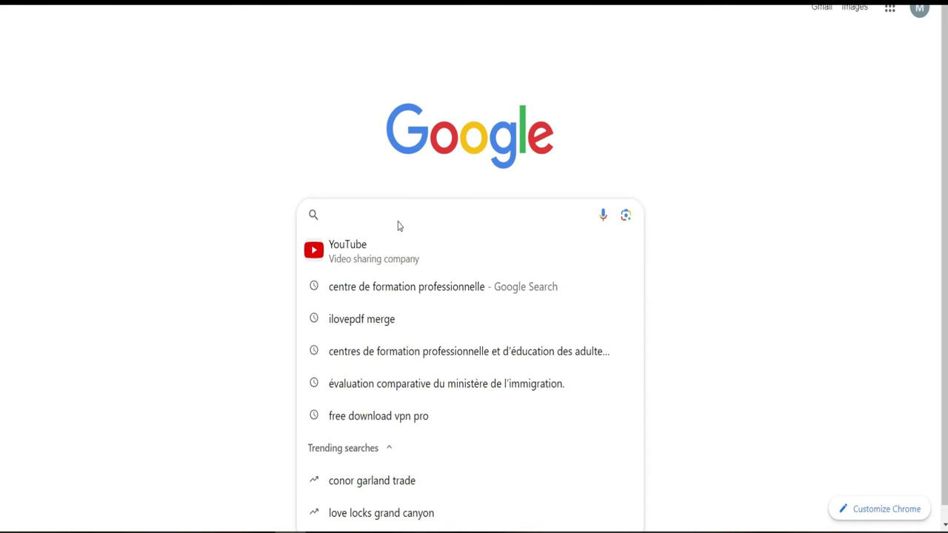
text(google)
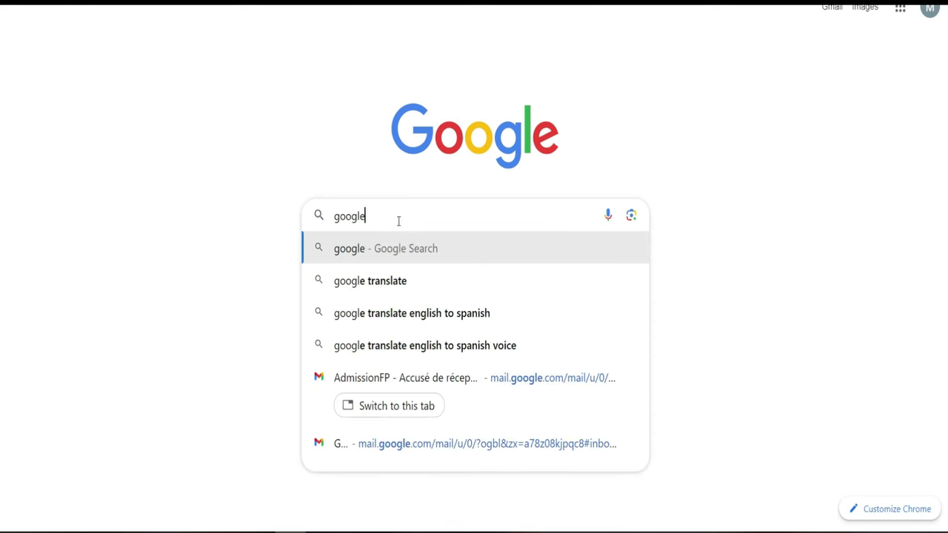
click(369, 321)
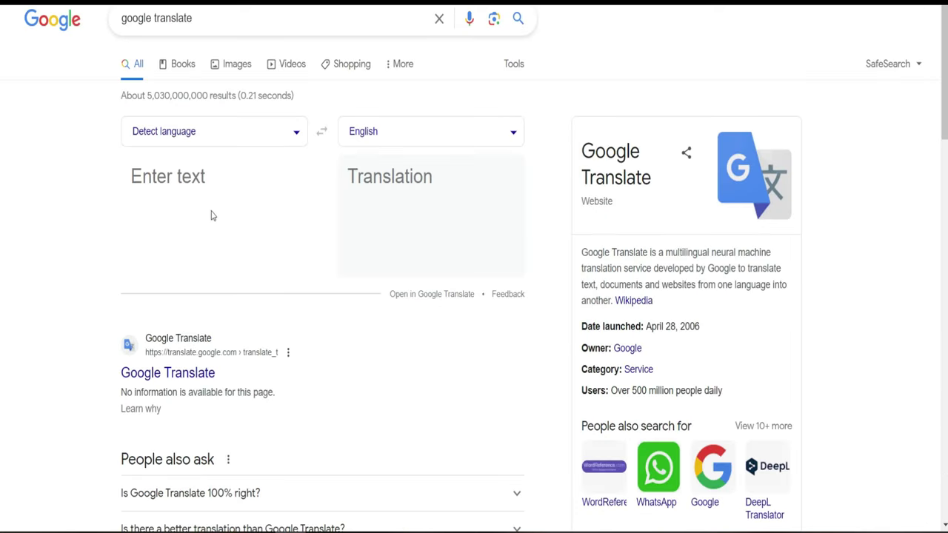
Translate the applicant's surname from French to Russian and copy the Cyrillic result.
click(209, 177)
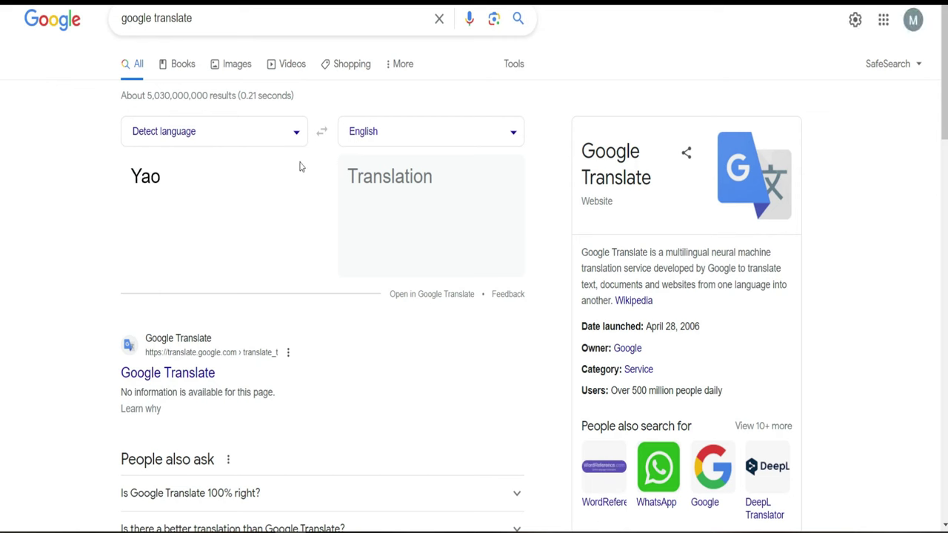
click(511, 138)
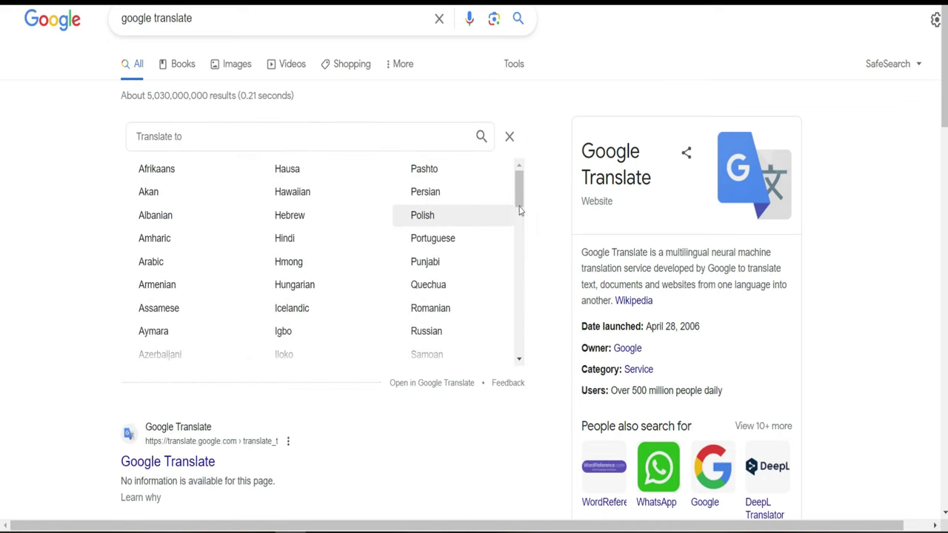
click(423, 332)
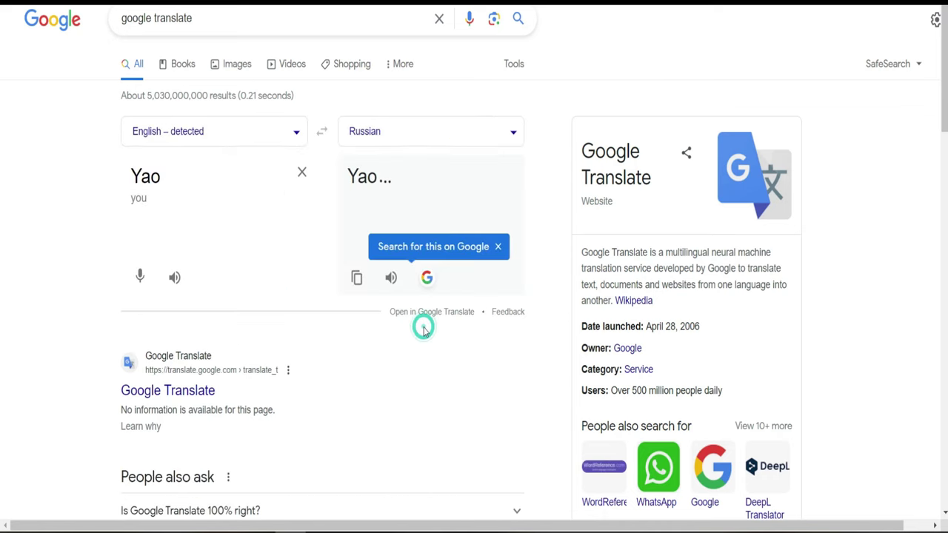
click(250, 134)
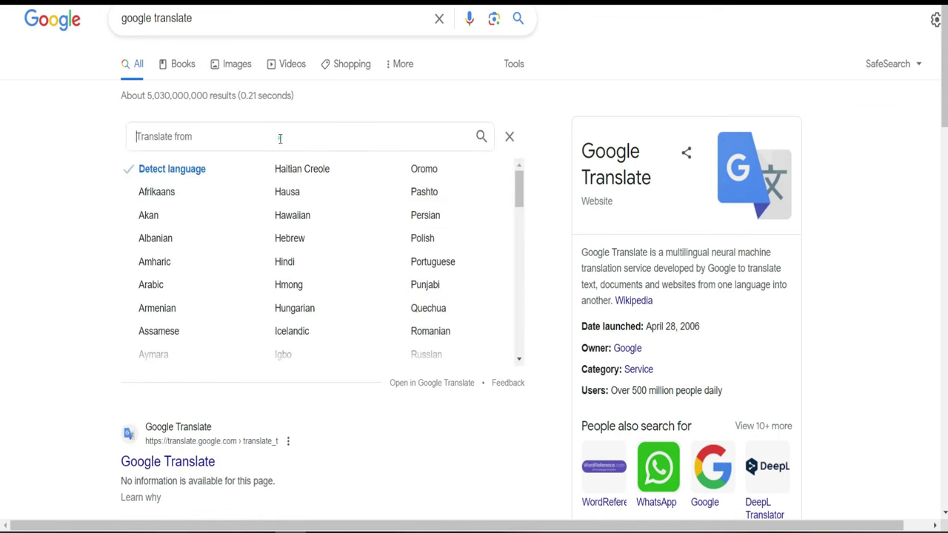
text(f)
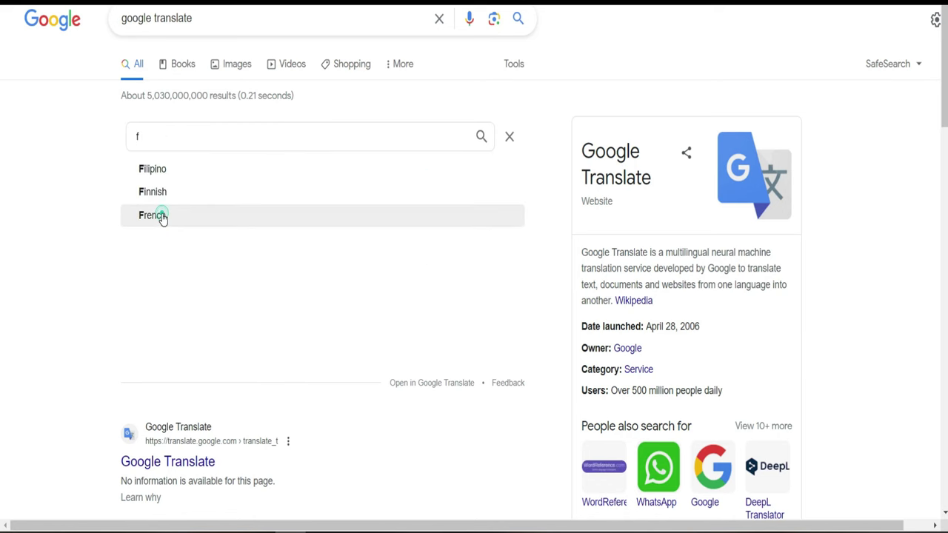
click(162, 215)
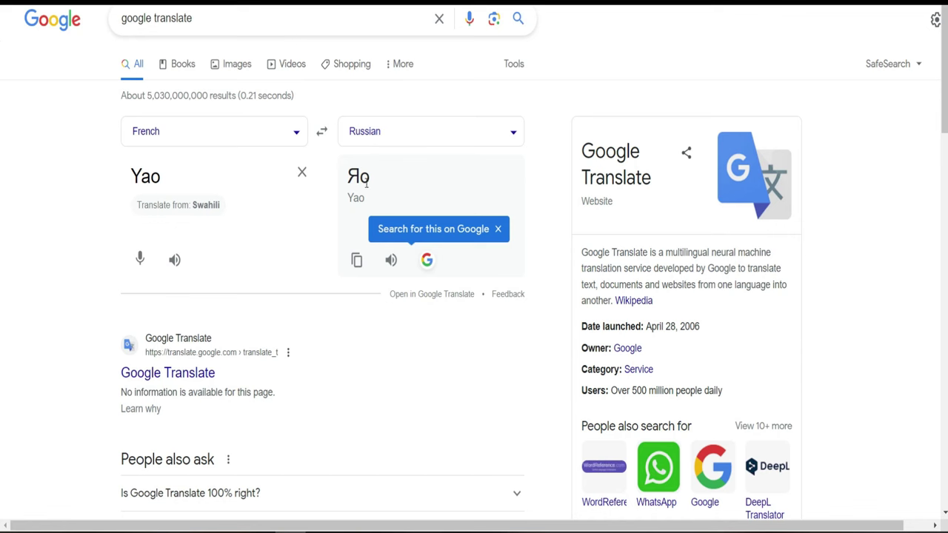
click(357, 261)
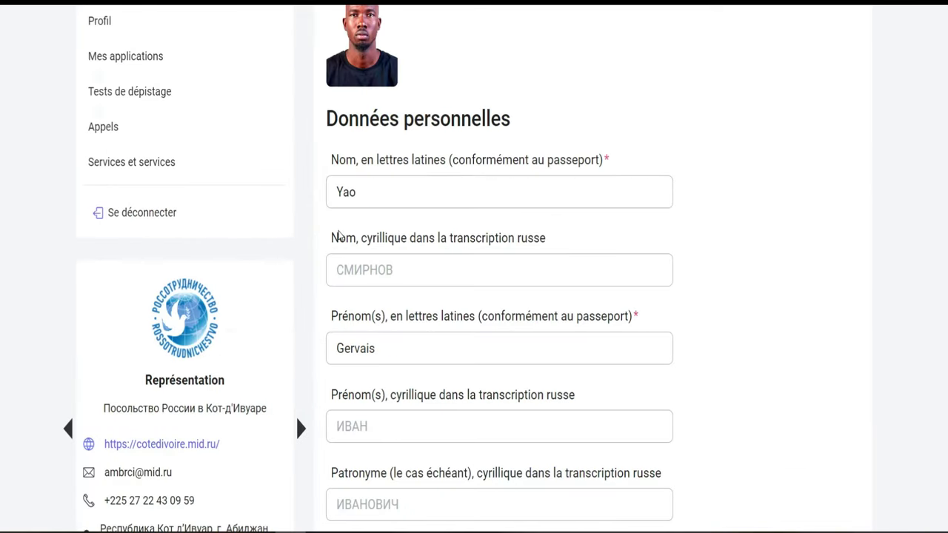
Enter the surname in Cyrillic in 'Nom, cyrillique', then clear the Translate input.
click(352, 271)
text(Y)
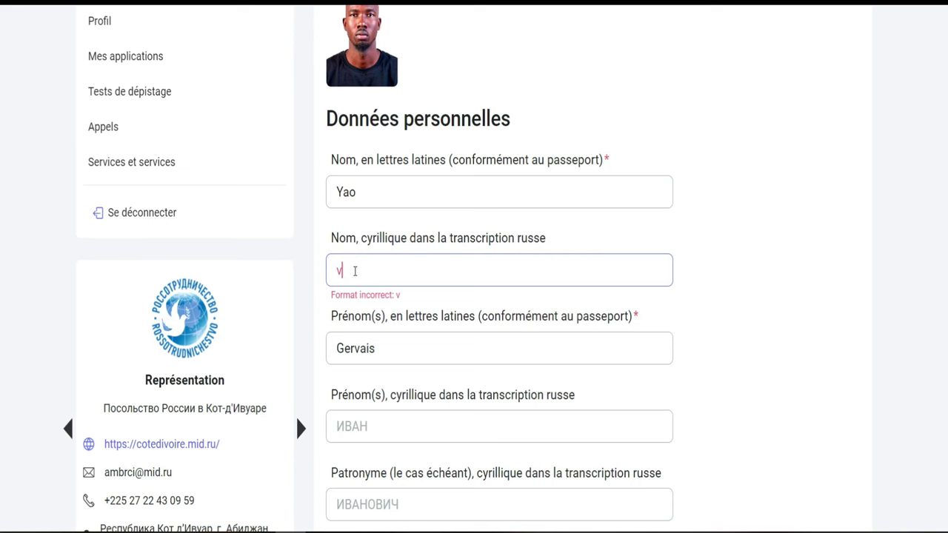
key(BackSpace)
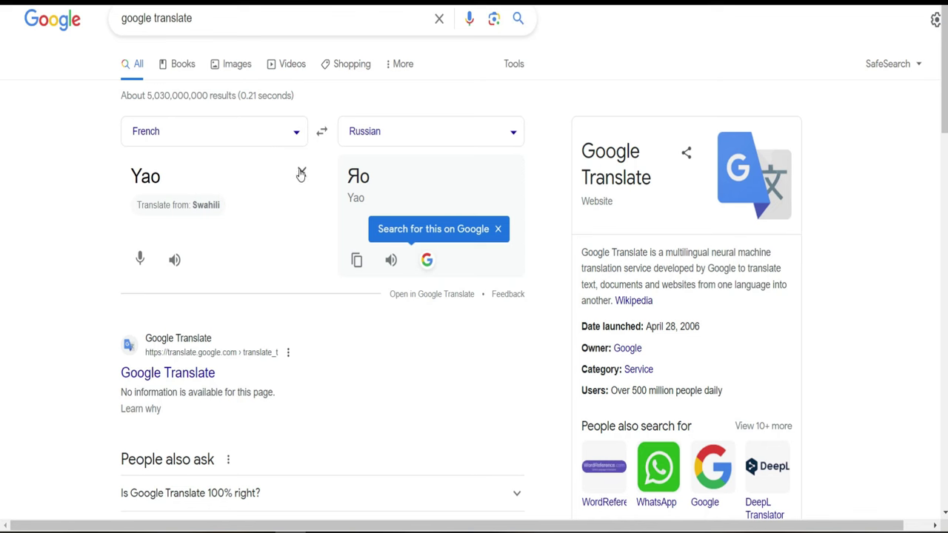
click(301, 174)
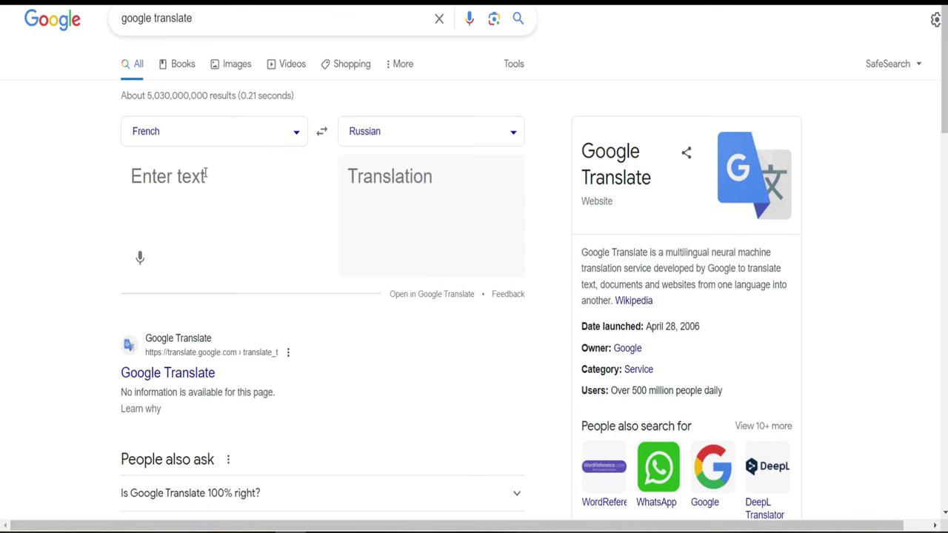
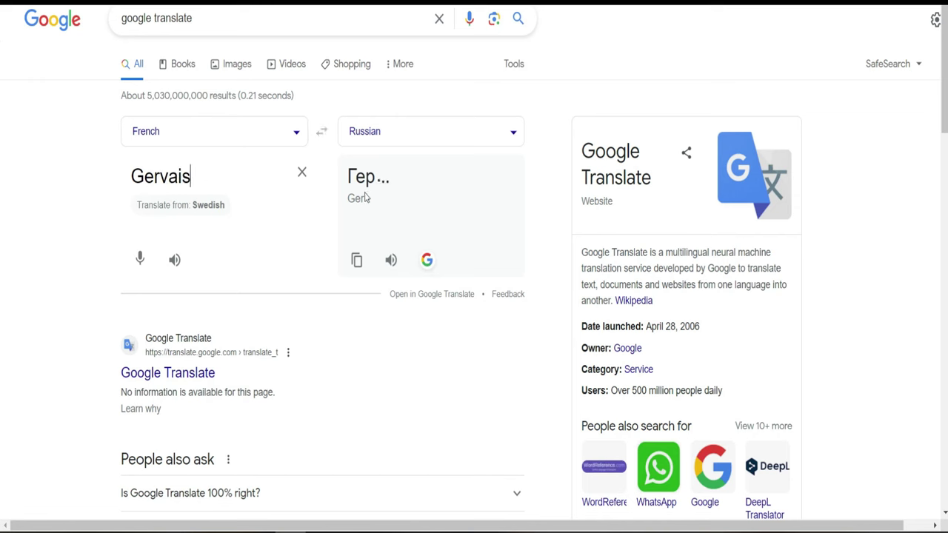
Translate the applicant's first name into Russian Cyrillic, copy it, and return to the form.
click(356, 260)
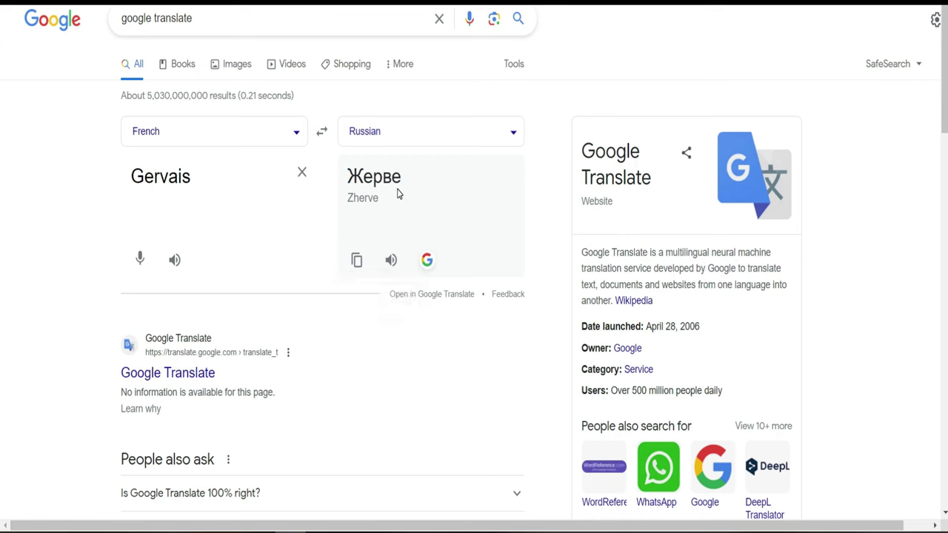
key(alt+Tab)
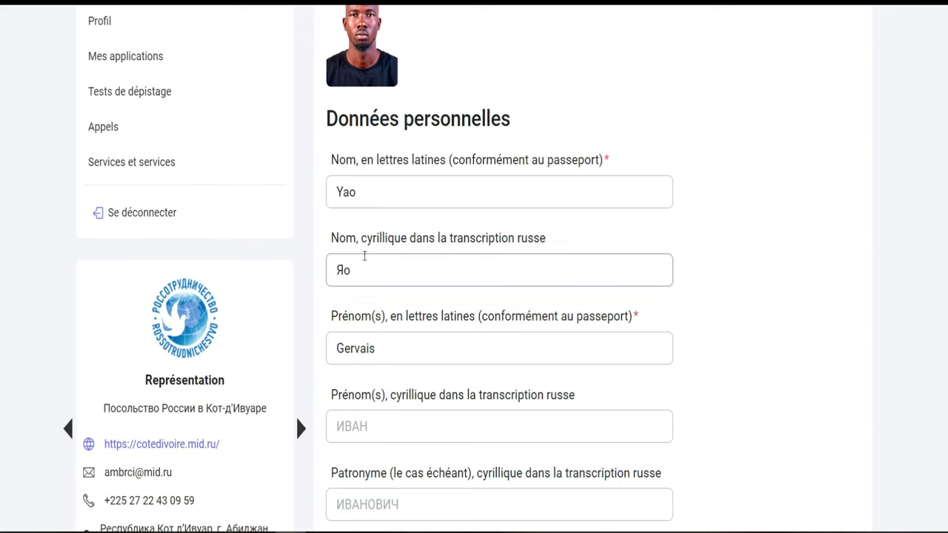
Paste the Cyrillic first name and set Lieu de naissance to Grand-Bassam.
click(367, 426)
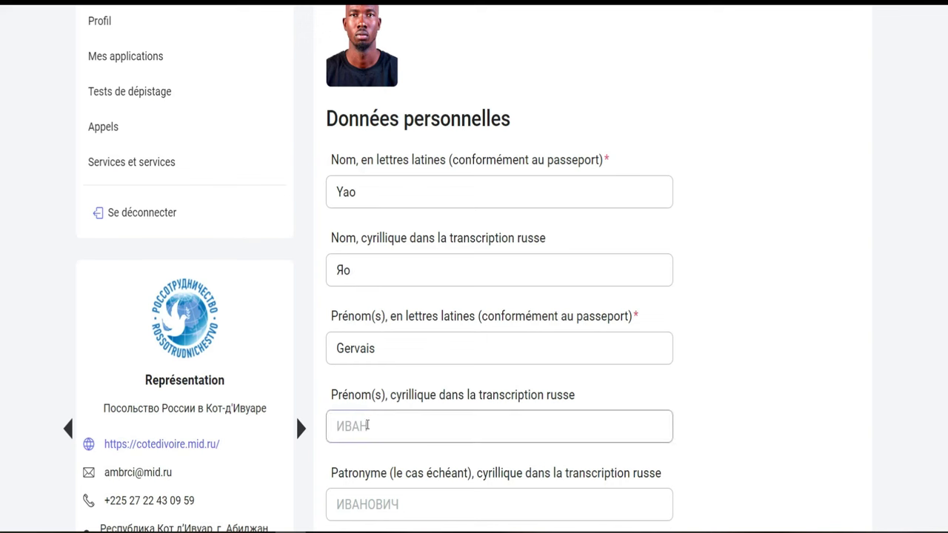
key(ctrl+v)
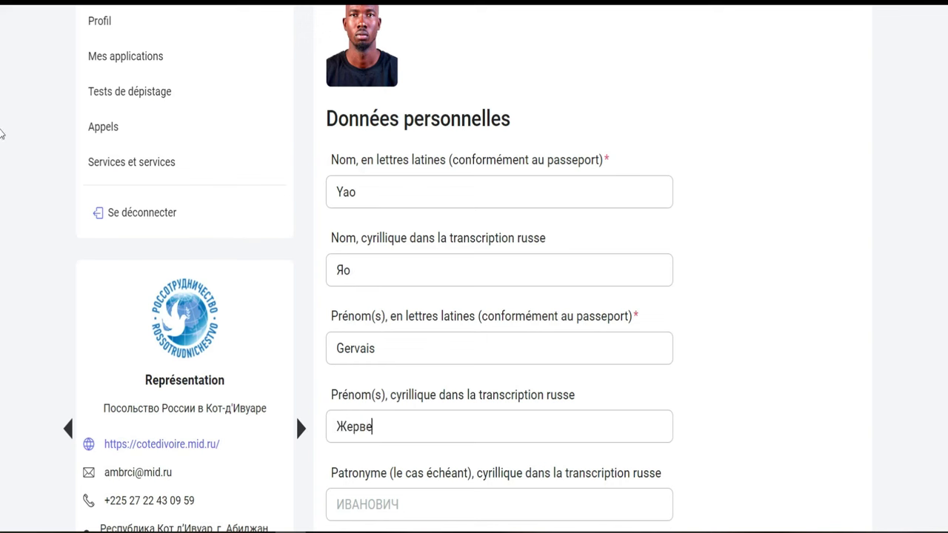
scroll(1, 65, down, 4)
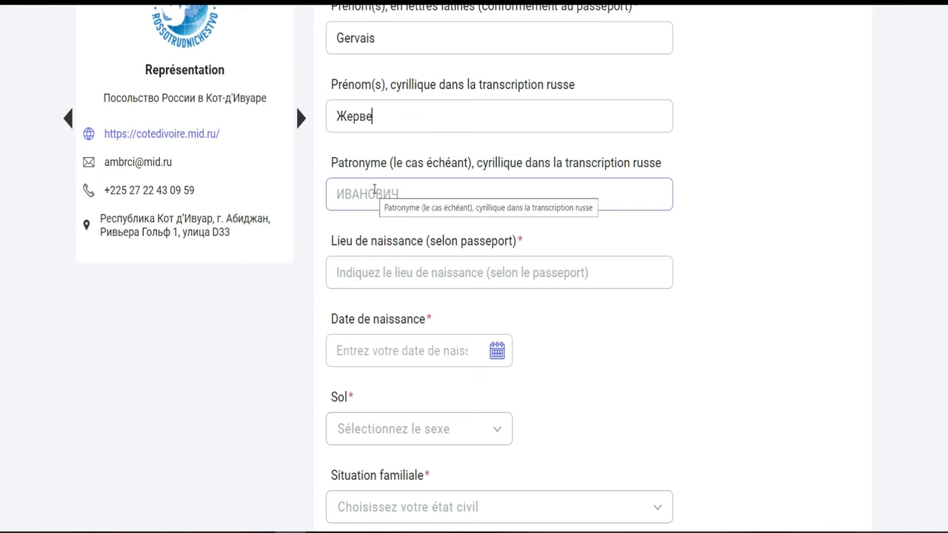
click(377, 272)
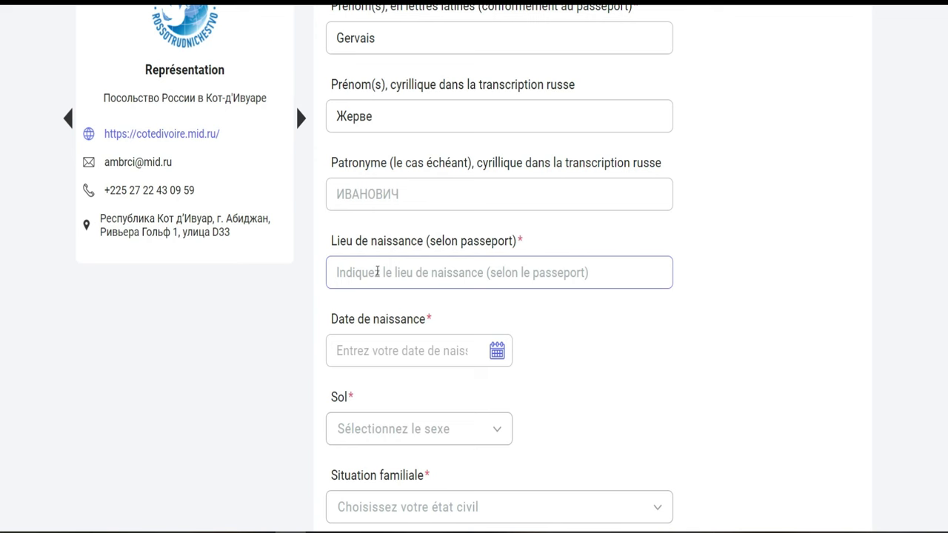
text(Grand)
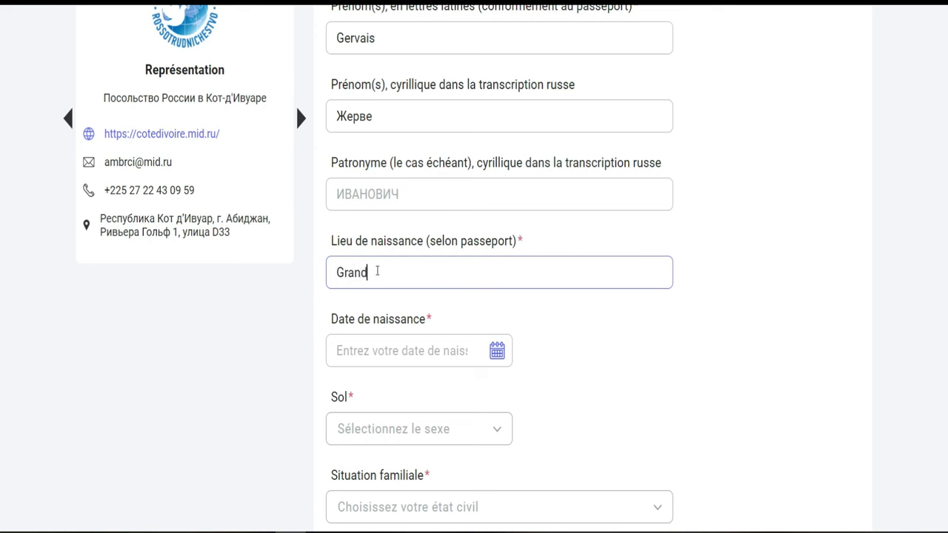
text(-Bassam)
click(389, 360)
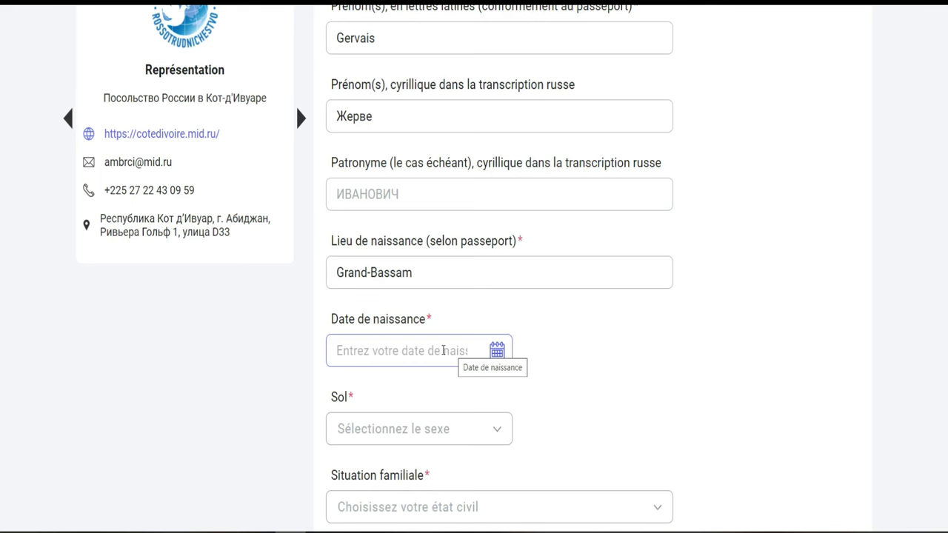
click(495, 351)
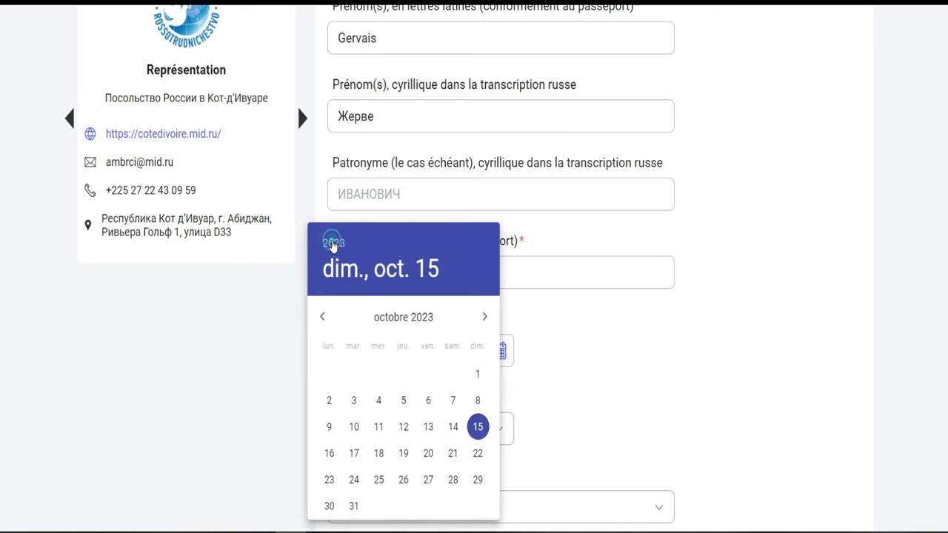
click(333, 244)
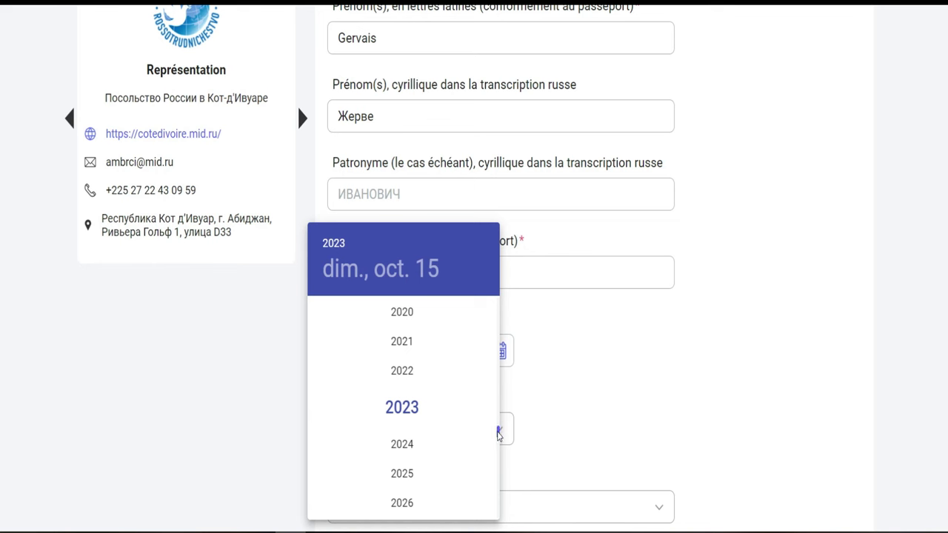
drag(500, 436, 495, 412)
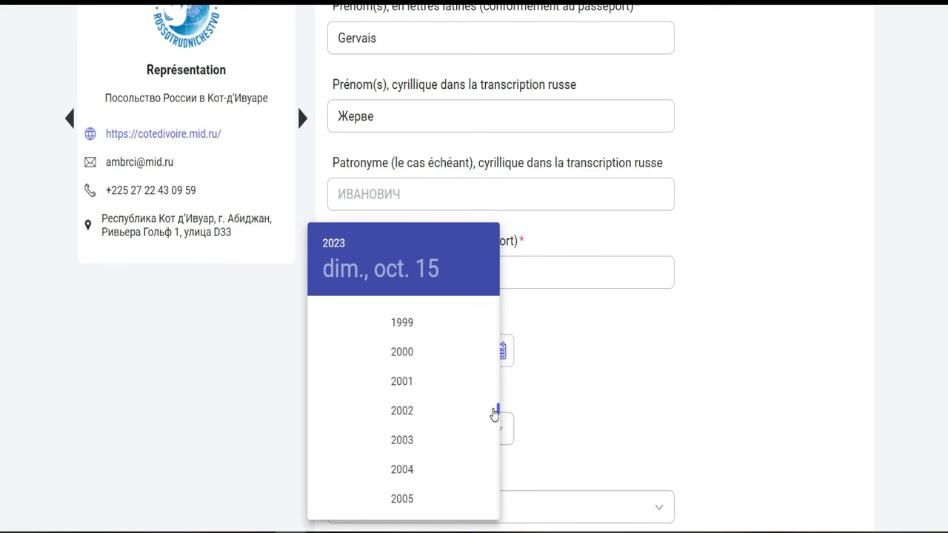
click(416, 470)
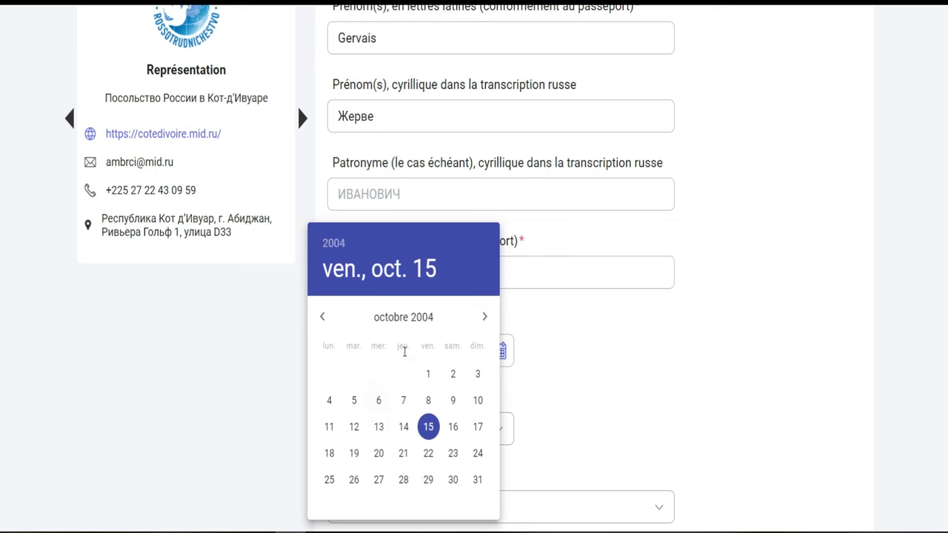
click(378, 427)
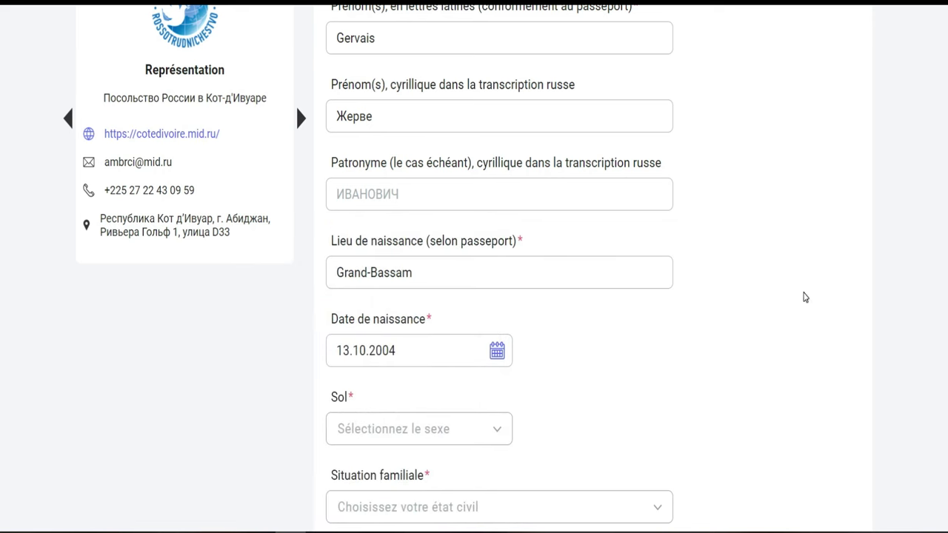
Set the sex to Homme and the marital status to Célibataire.
scroll(1, 89, down, 4)
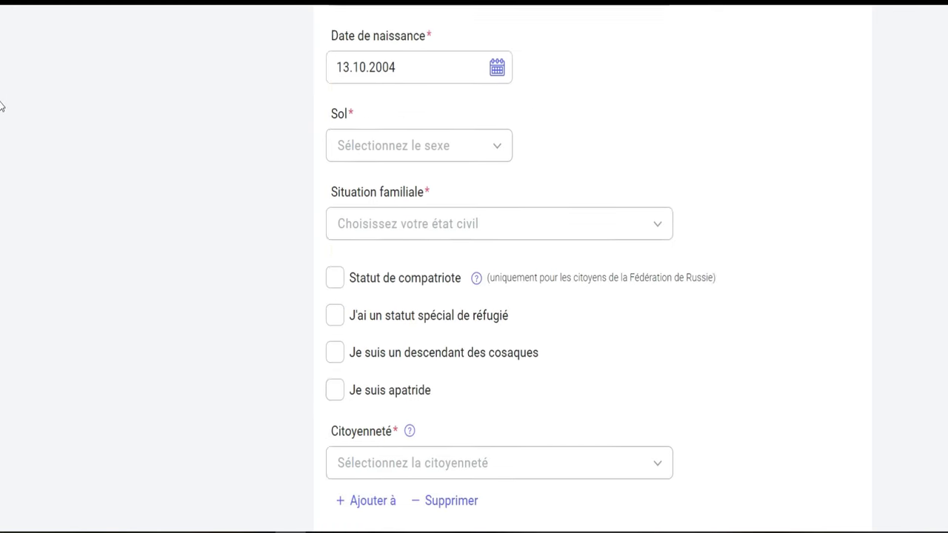
click(463, 117)
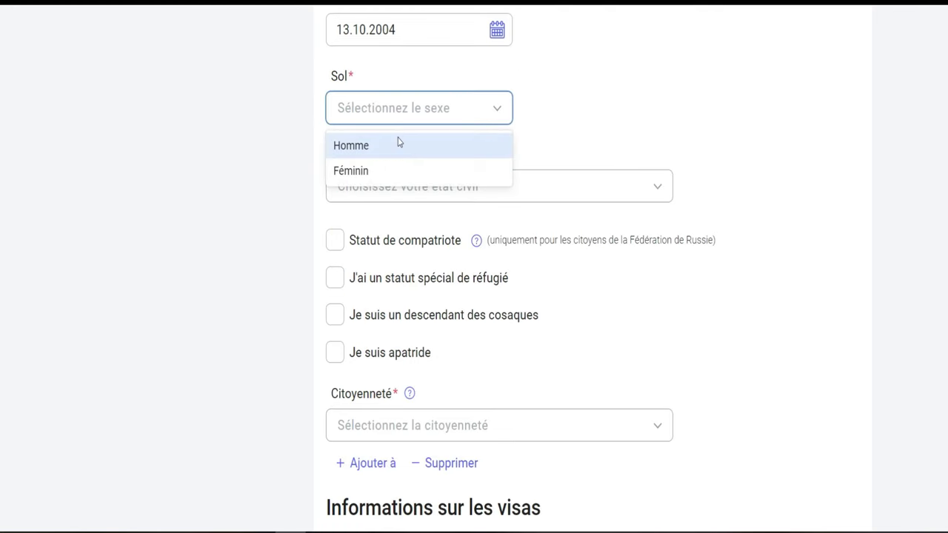
click(372, 147)
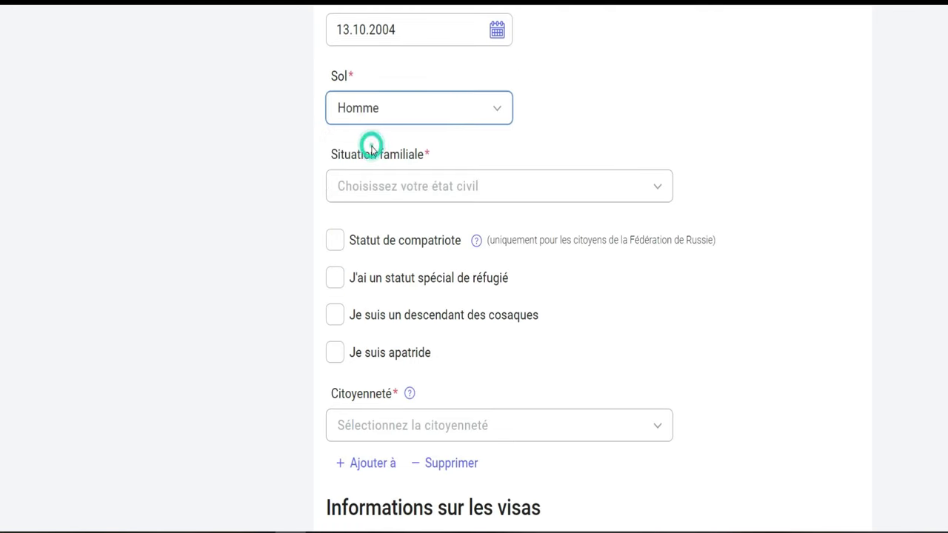
click(448, 189)
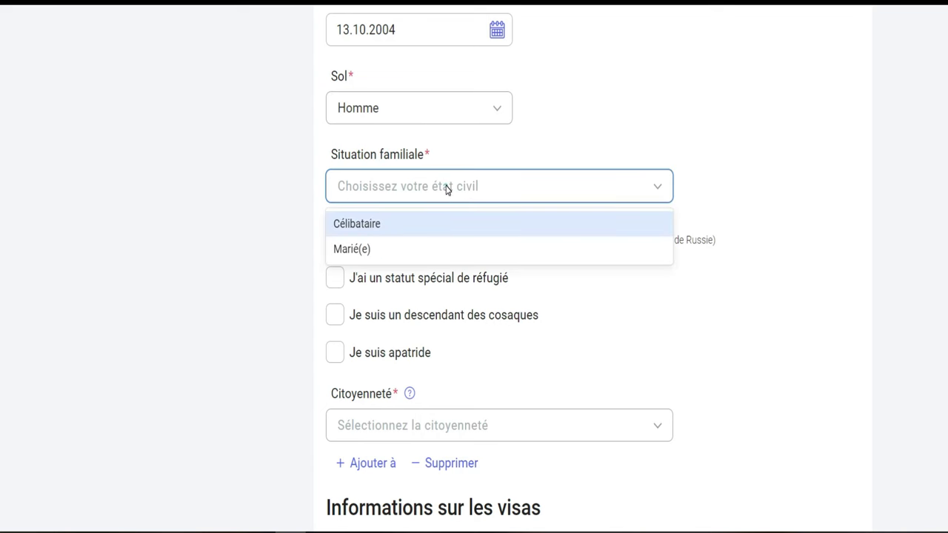
click(348, 228)
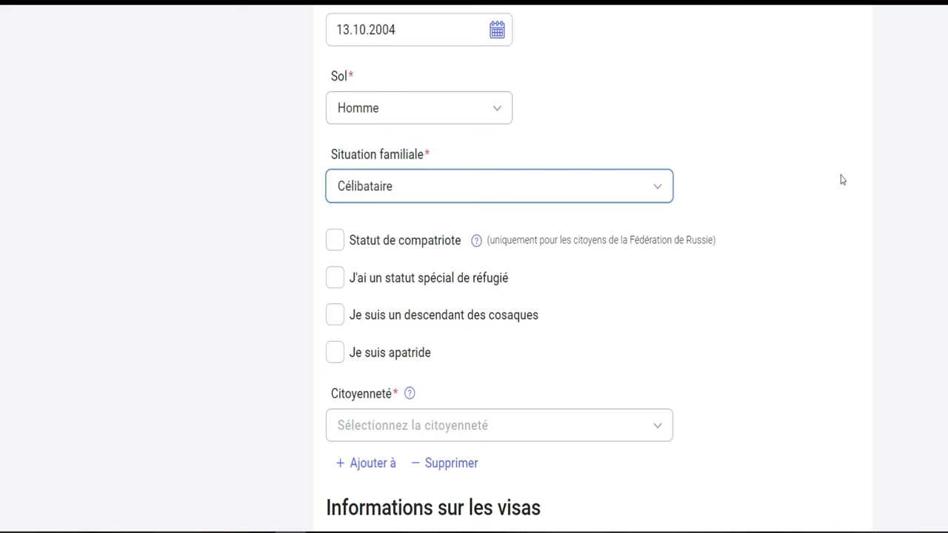
scroll(1, 140, down, 2)
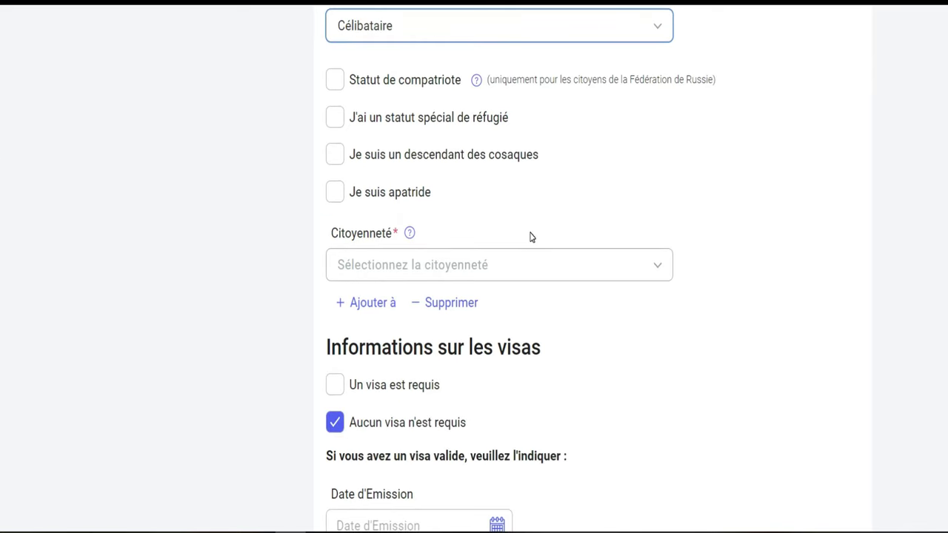
Choose Côte d'Ivoire in the Citoyenneté dropdown.
click(539, 271)
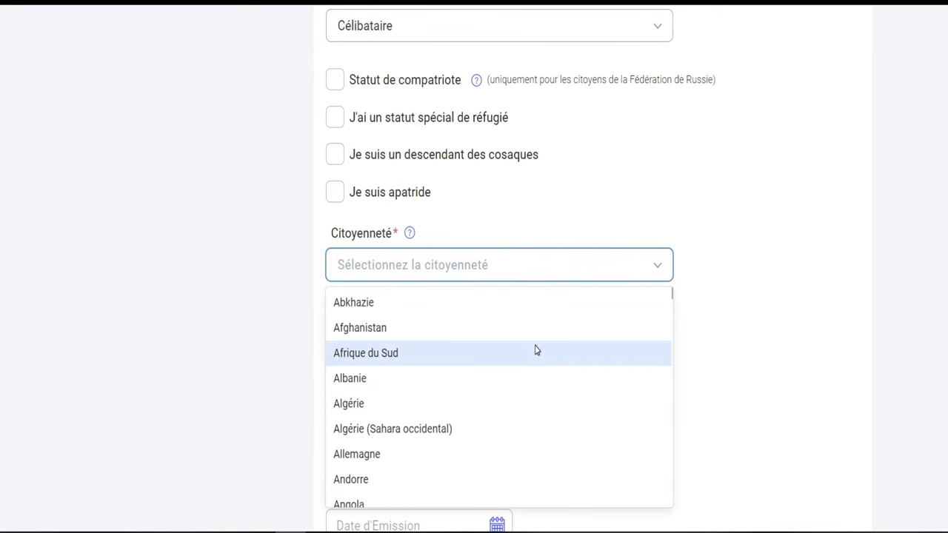
text(c)
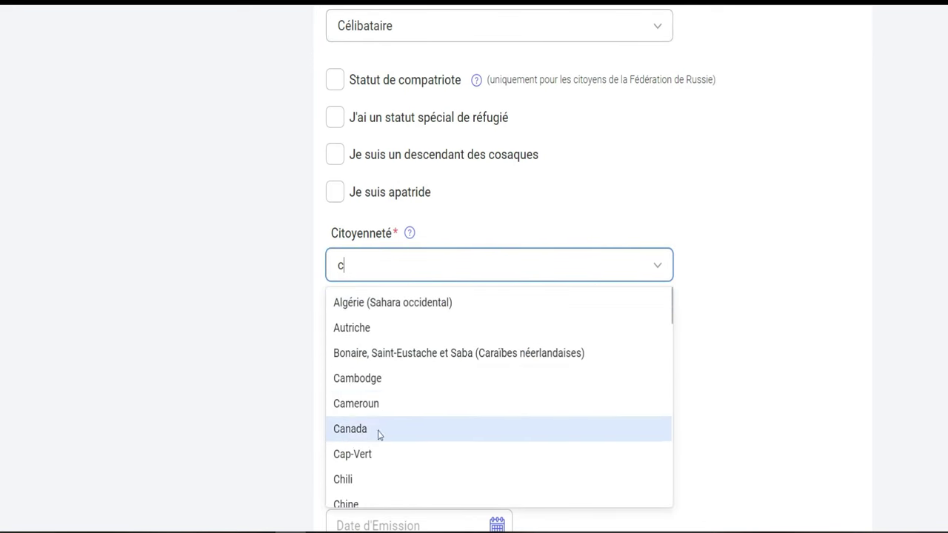
click(671, 317)
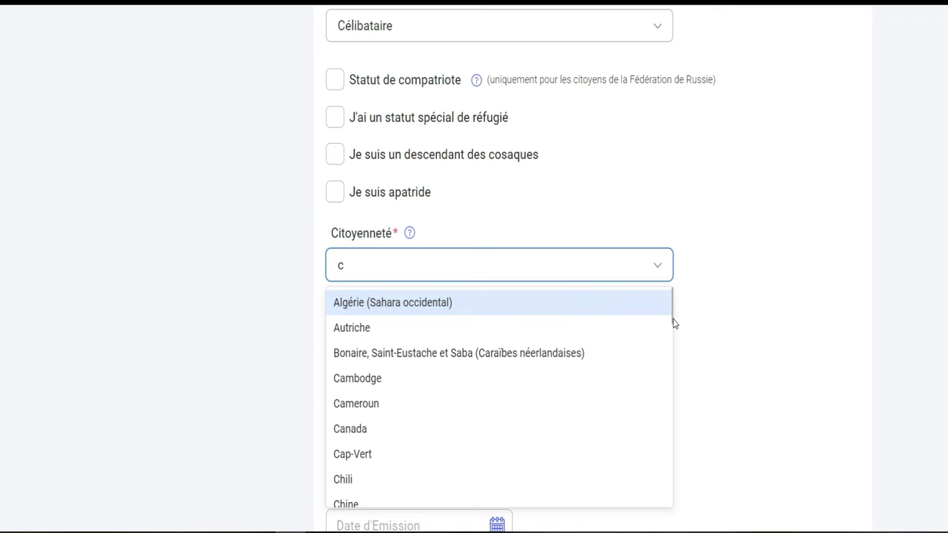
drag(674, 321, 670, 370)
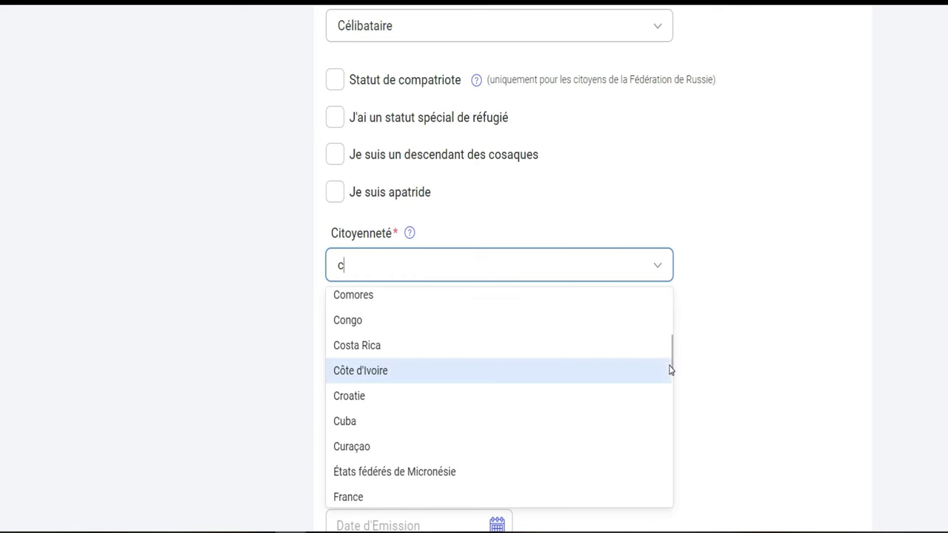
click(509, 370)
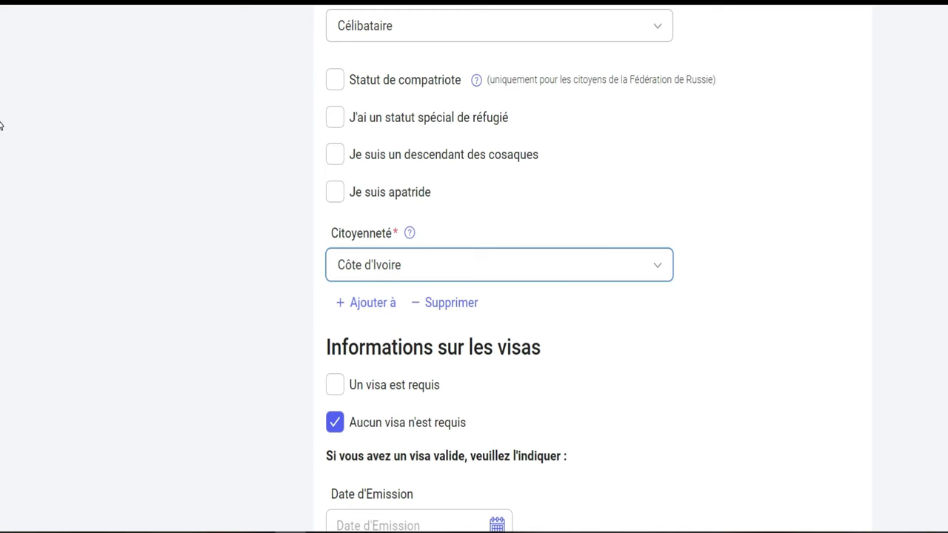
scroll(1, 130, down, 3)
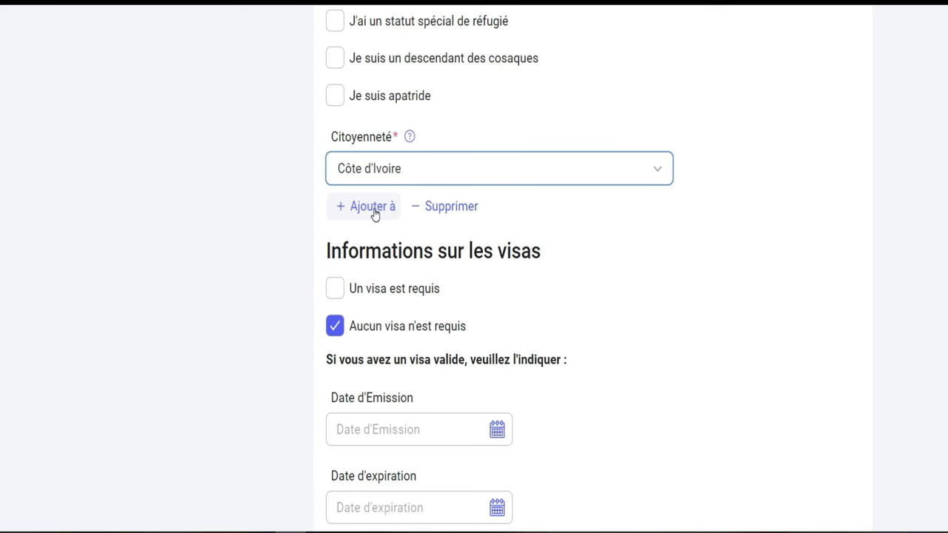
Finish the citizenship entry, untick the no-visa box, and open the visa country list.
click(571, 249)
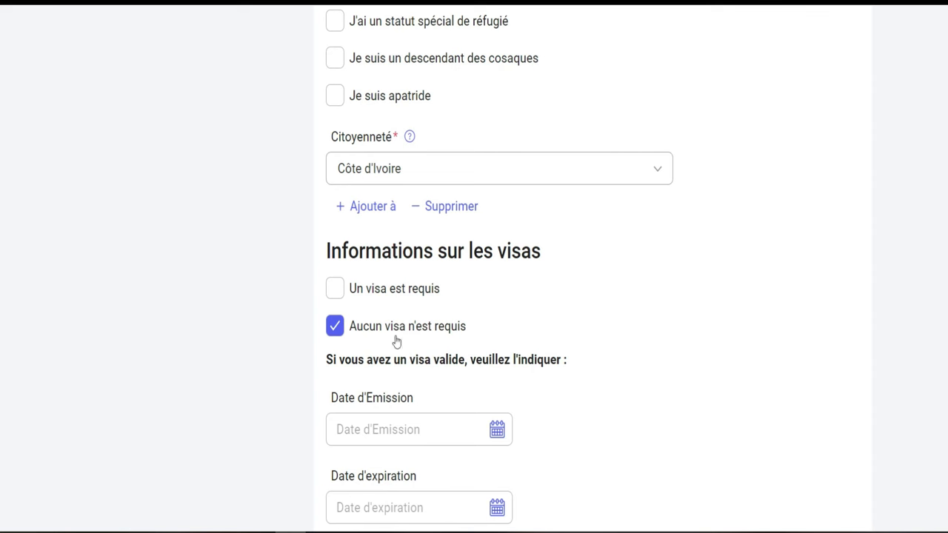
click(335, 291)
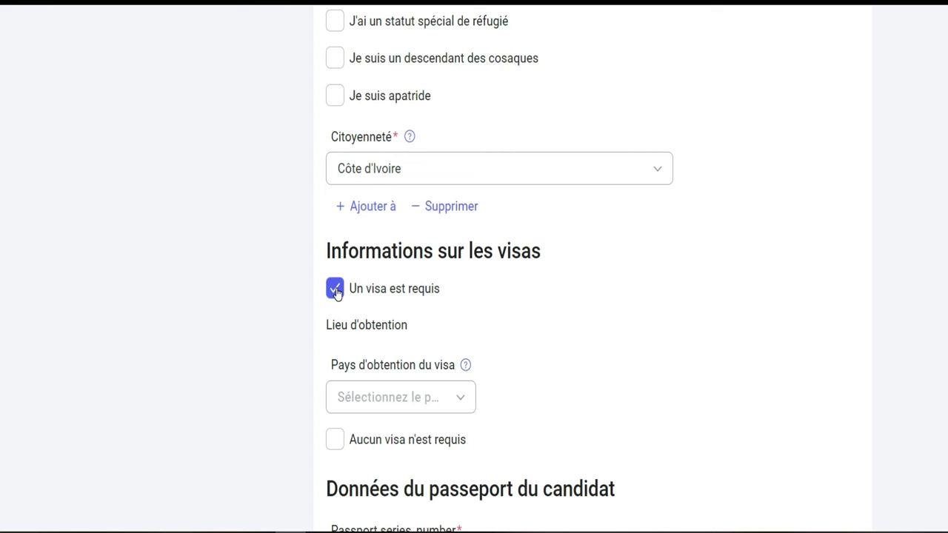
click(396, 405)
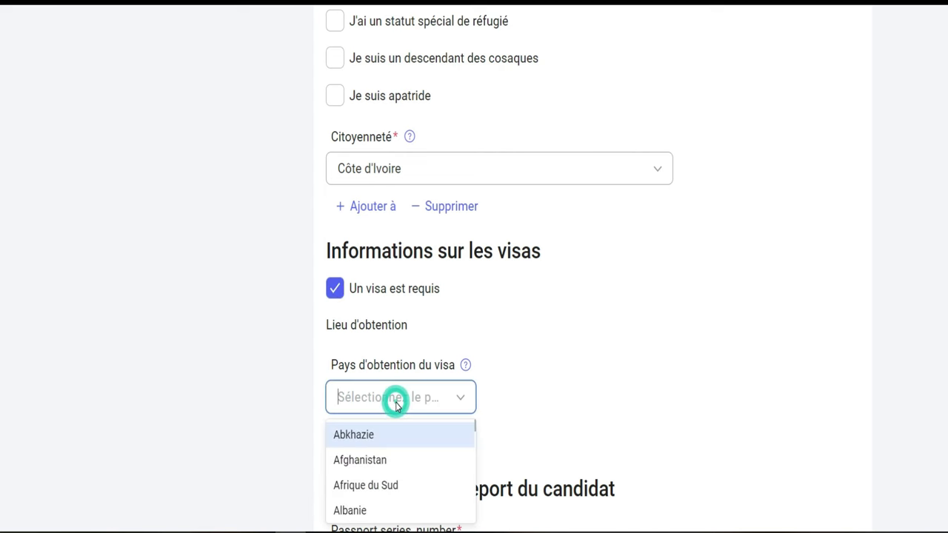
scroll(2, 185, down, 5)
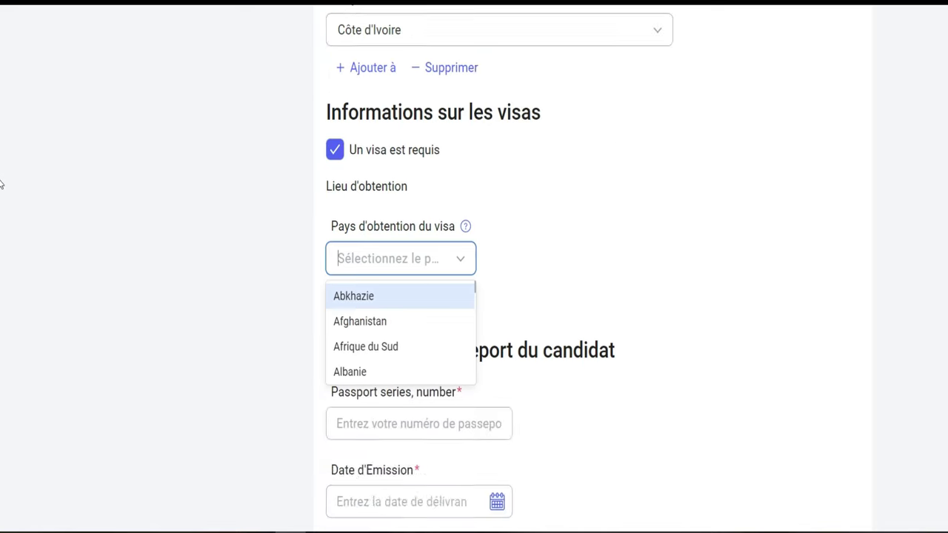
scroll(2, 208, up, 1)
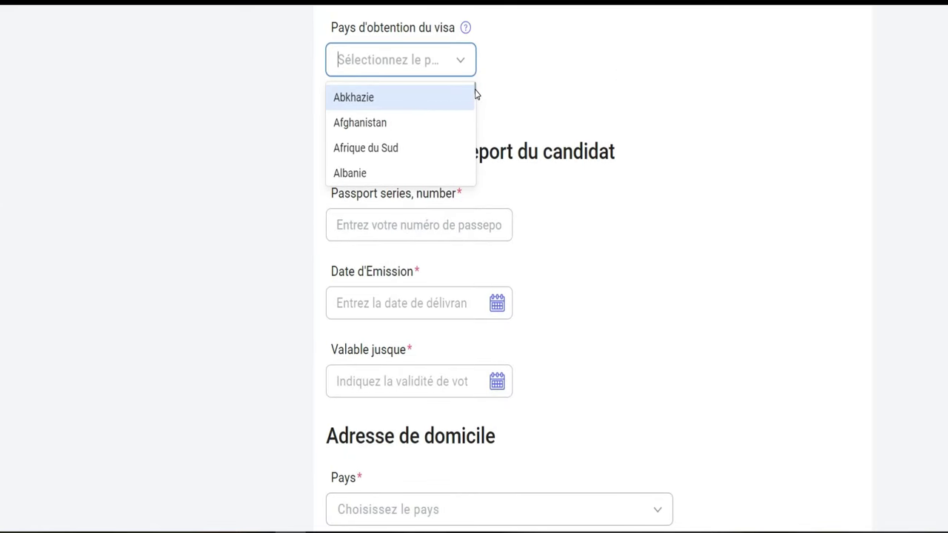
scroll(477, 95, down, 5)
Filter the visa countries by 'c' and select Côte d'Ivoire.
drag(477, 98, 477, 105)
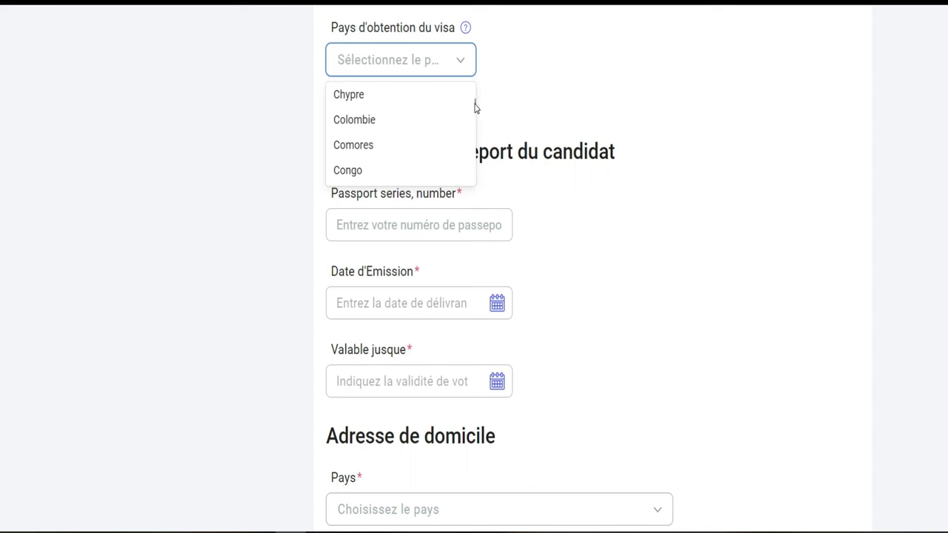
drag(475, 108, 475, 127)
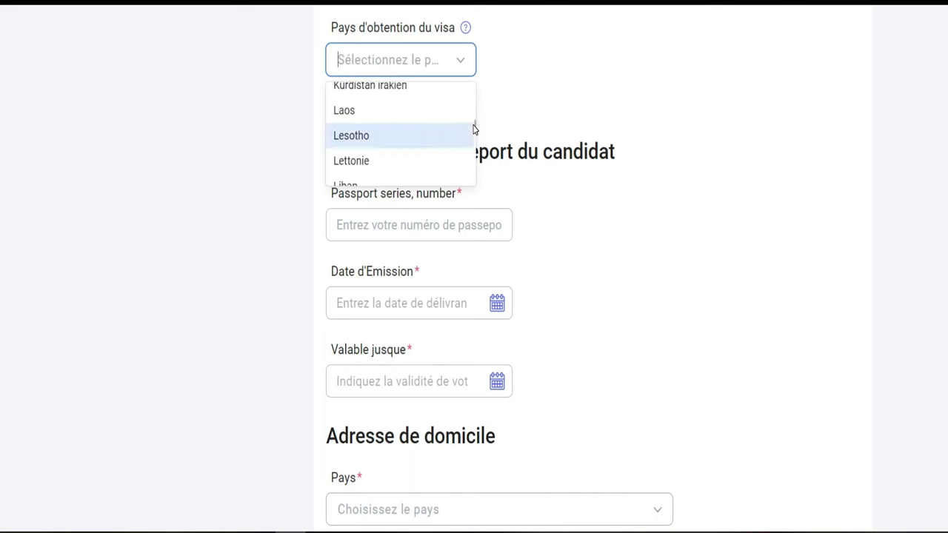
click(404, 65)
text(c)
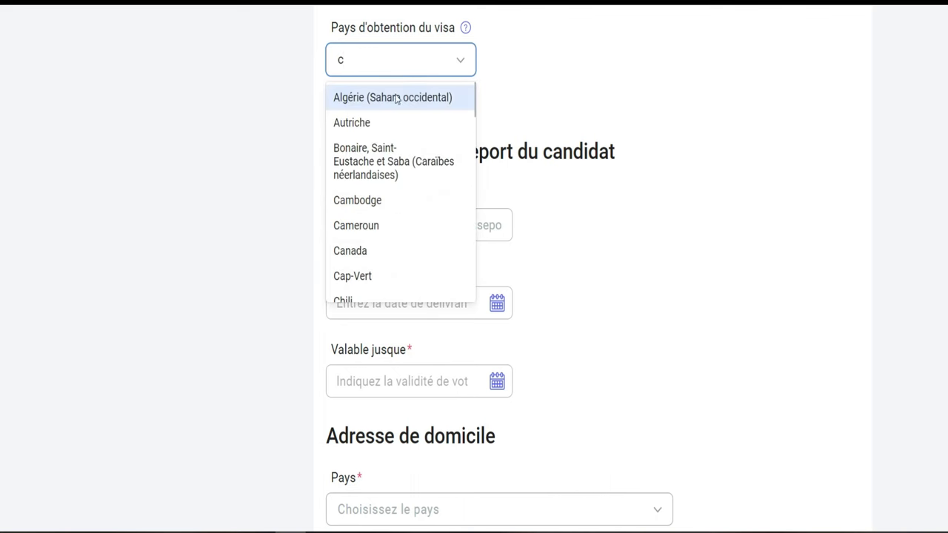
drag(475, 108, 425, 186)
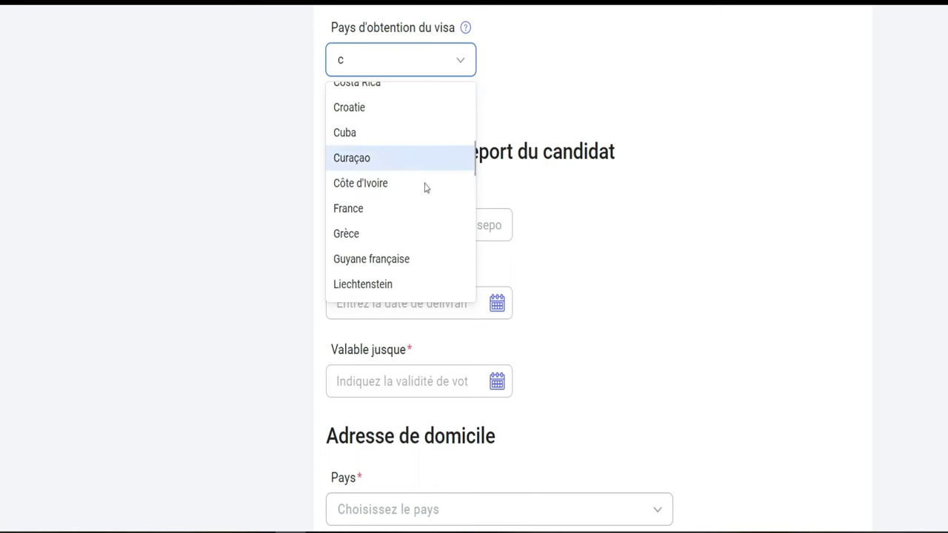
click(400, 189)
click(599, 67)
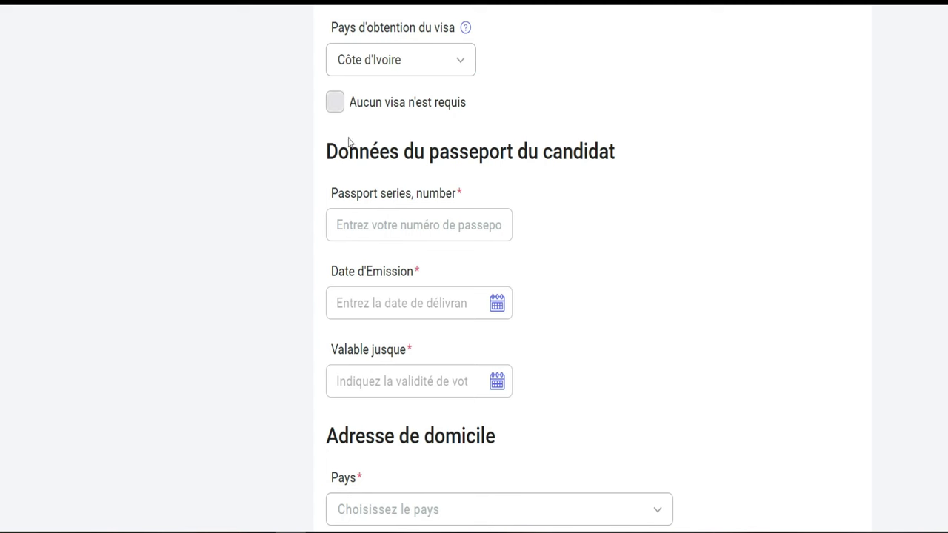
click(365, 223)
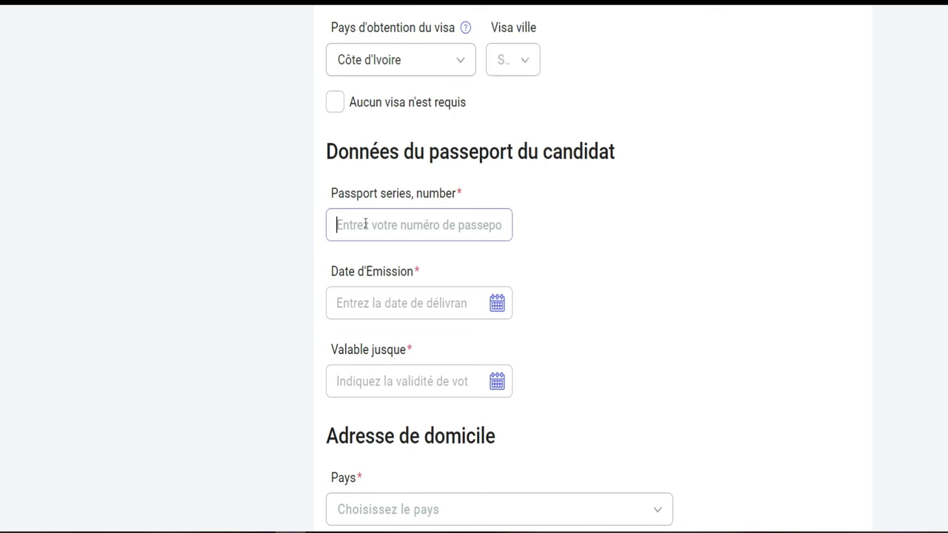
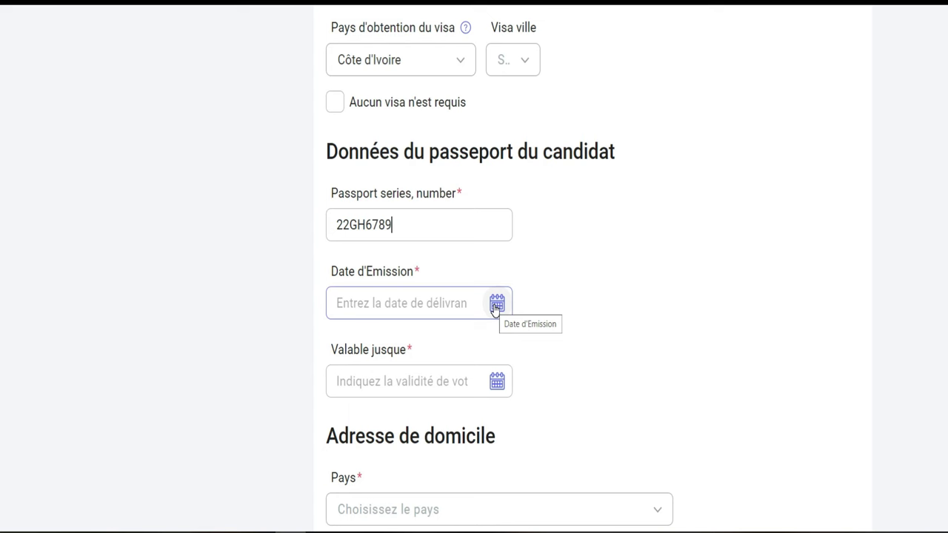
Enter the applicant's passport series and number.
click(461, 303)
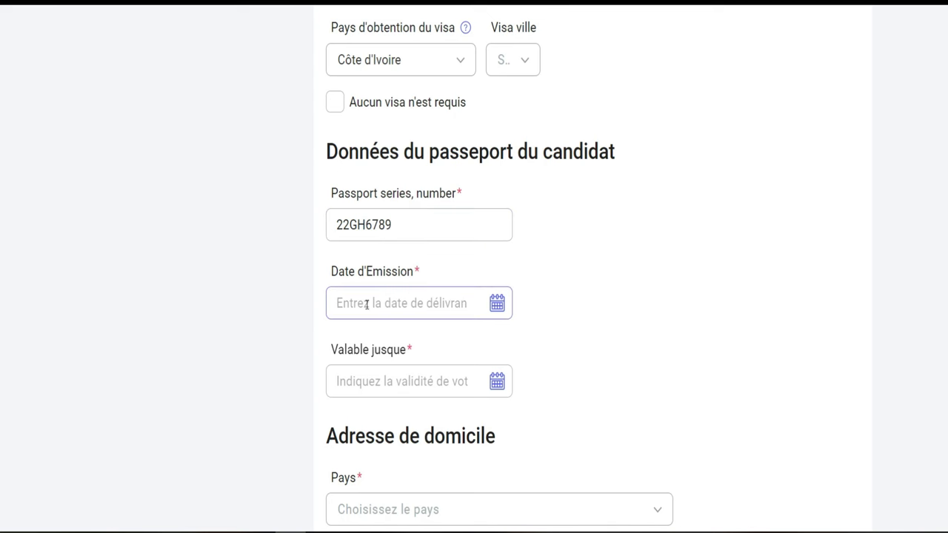
Set the passport issue date to 05.10.2022 with the calendar picker.
click(496, 307)
click(337, 244)
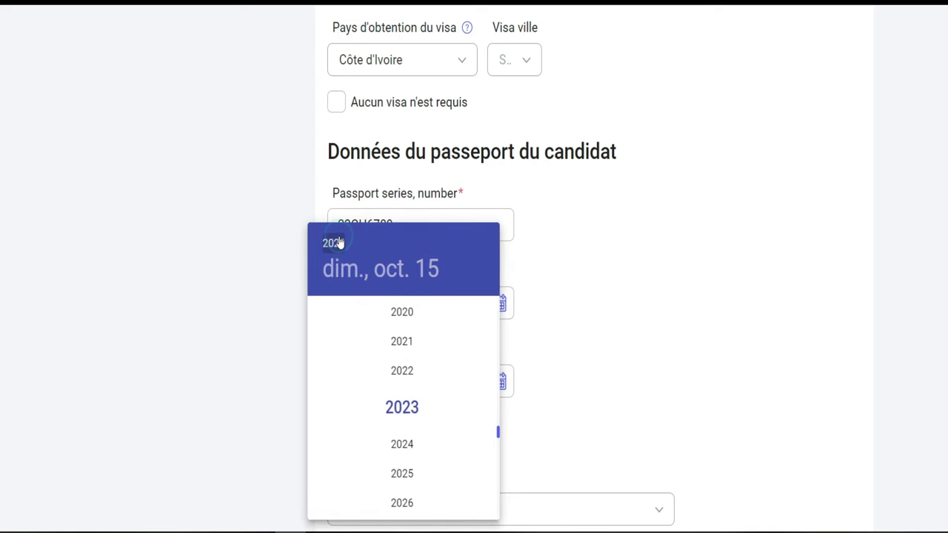
click(402, 371)
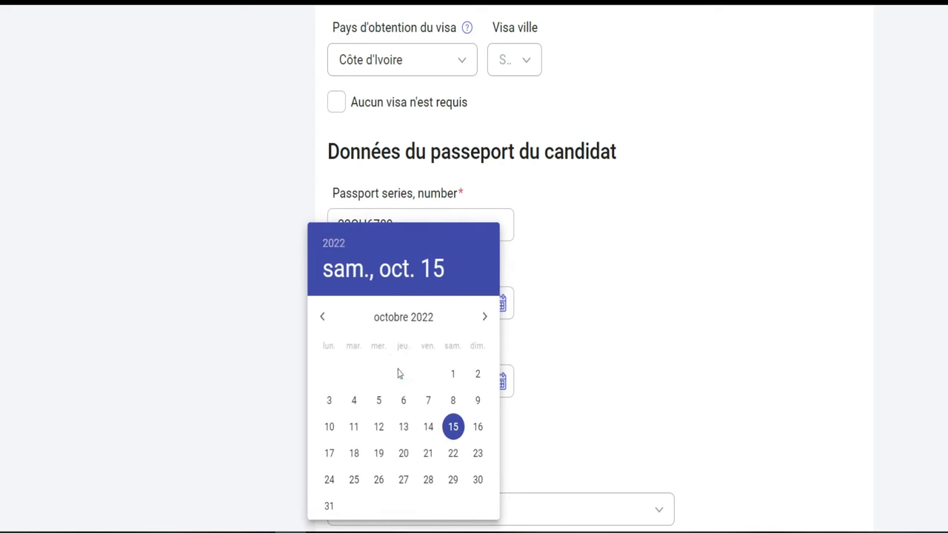
click(379, 403)
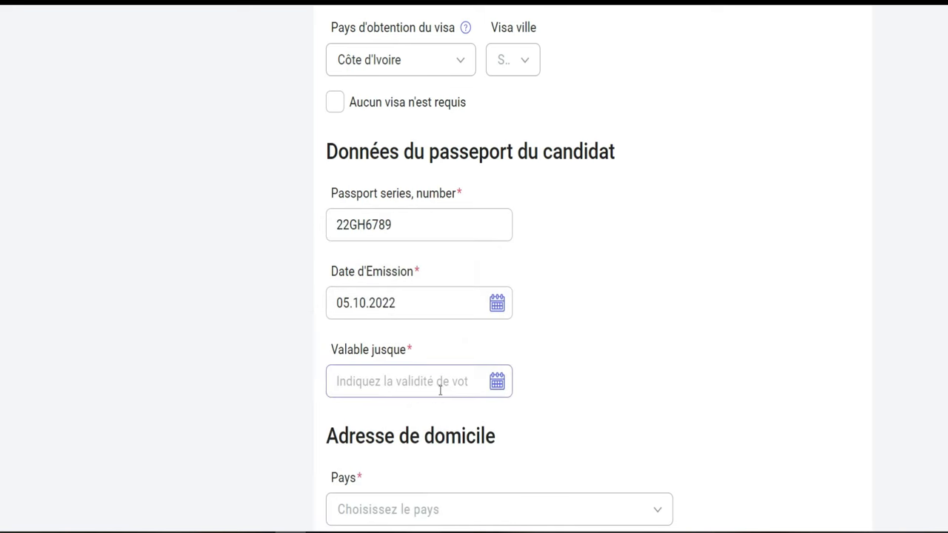
Set the passport validity end date to 14.10.2027 with the calendar picker.
click(497, 383)
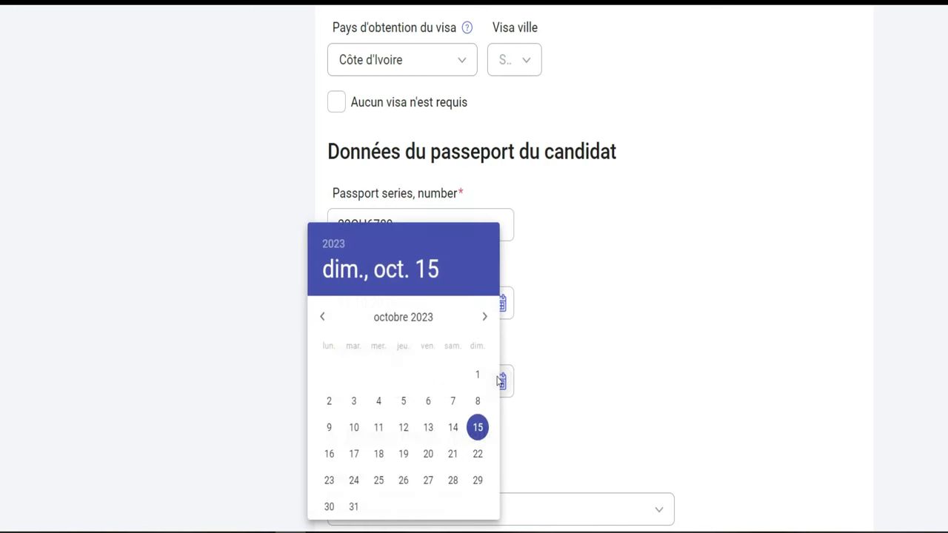
click(333, 245)
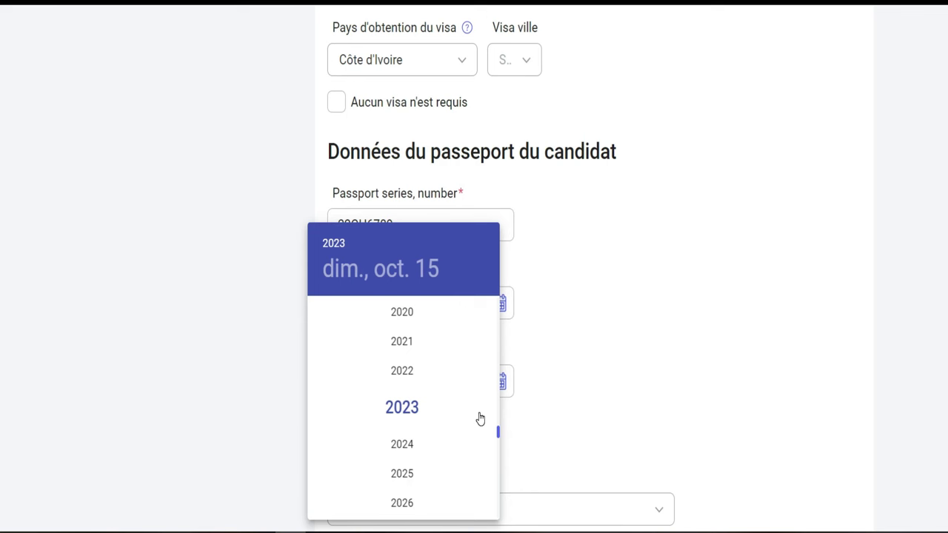
click(499, 432)
drag(499, 432, 498, 437)
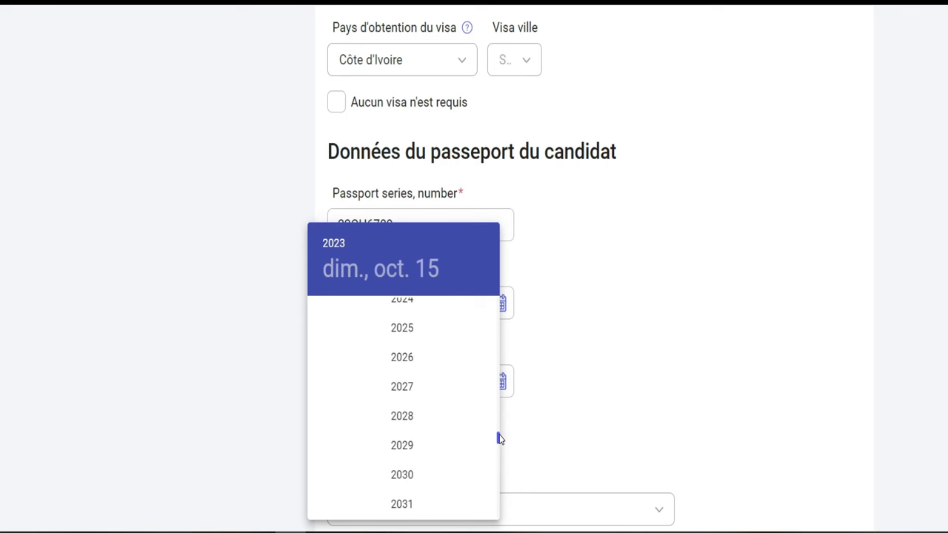
click(407, 387)
click(399, 428)
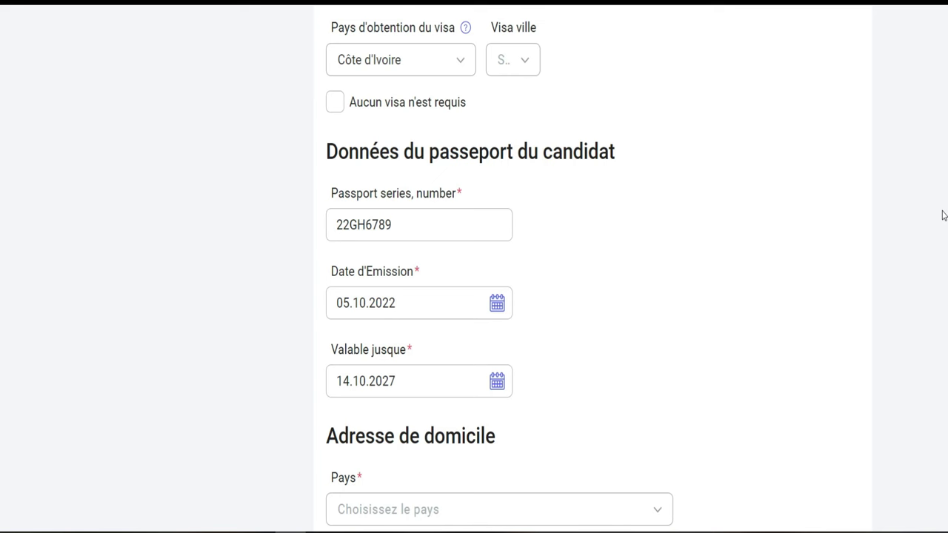
Pick Côte d'Ivoire as the home address country, filtering the list by 'C'.
scroll(1, 210, down, 5)
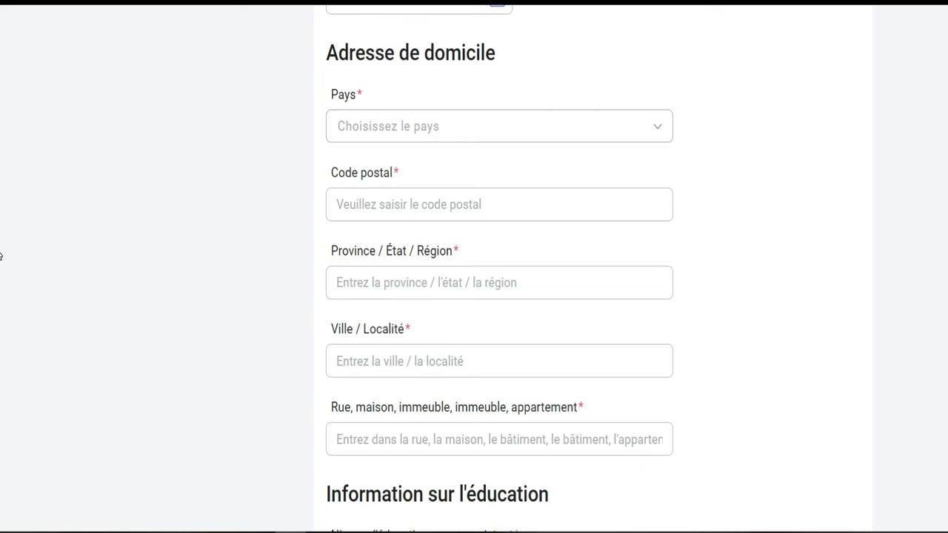
scroll(1, 256, down, 1)
scroll(2, 255, up, 1)
scroll(1, 257, down, 1)
click(634, 114)
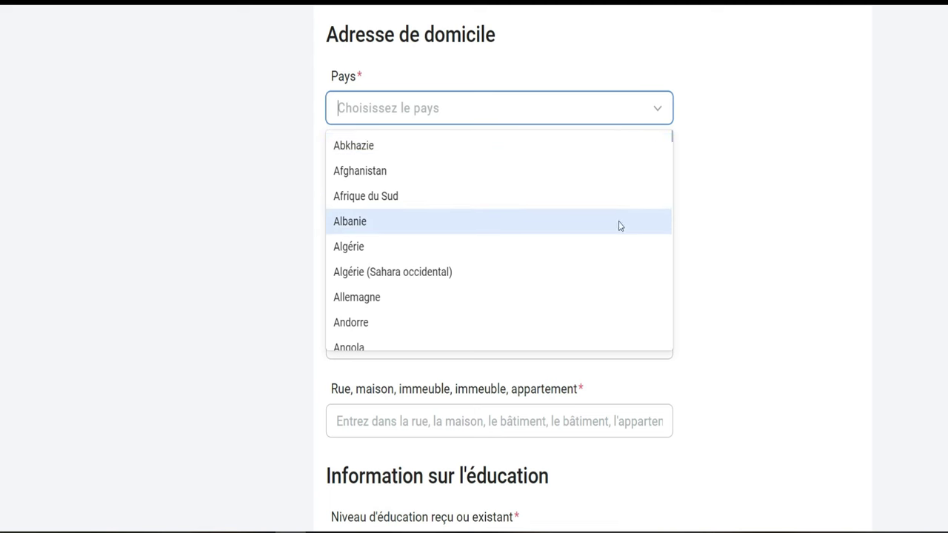
drag(671, 132, 674, 157)
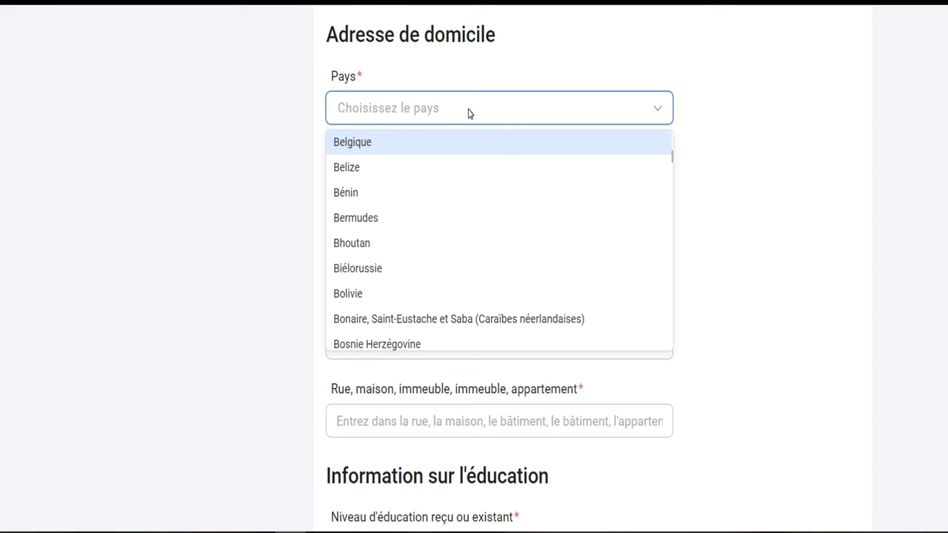
text(C)
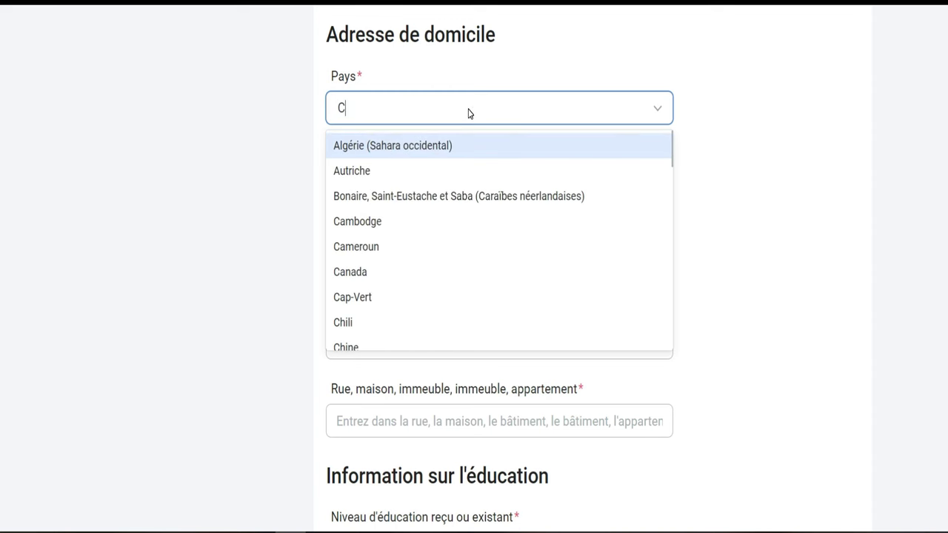
key(Down)
key(Down)
key(Down)
key(Down)
key(Down)
key(Down)
key(Down)
key(Down)
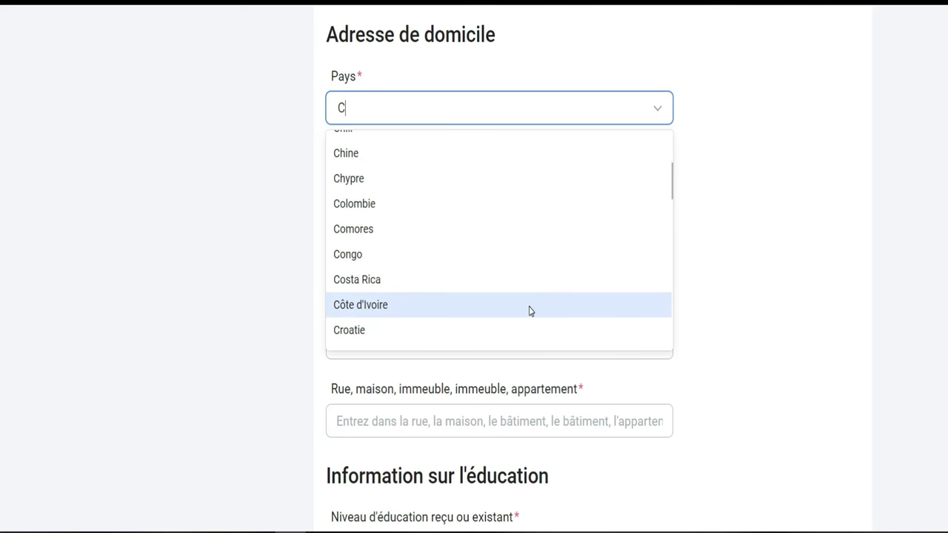
click(528, 310)
click(448, 186)
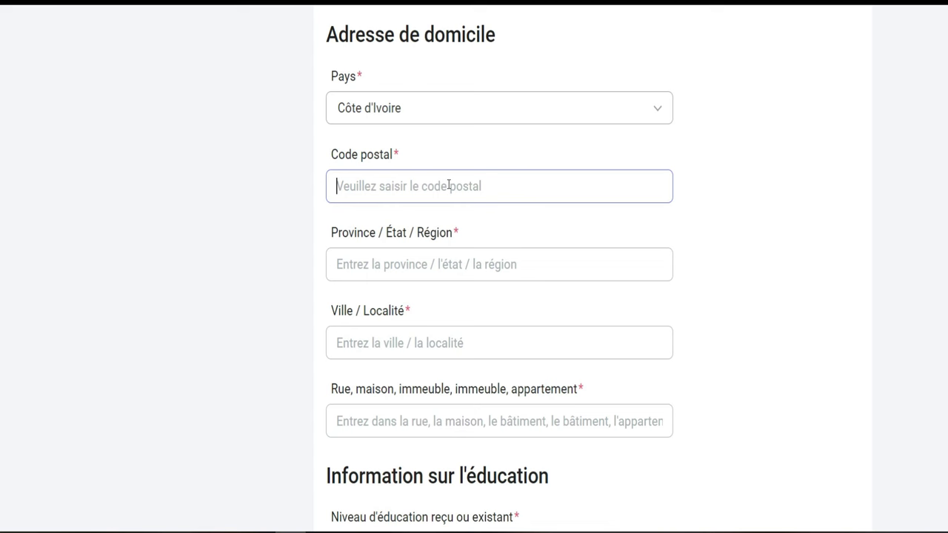
Enter the home postal code and the province name, correcting a typo in the province.
text(1863)
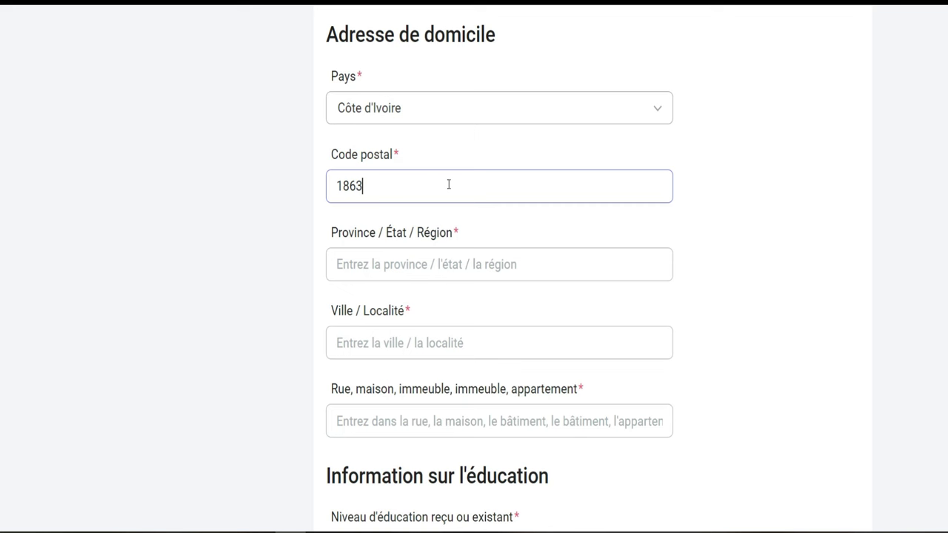
click(409, 270)
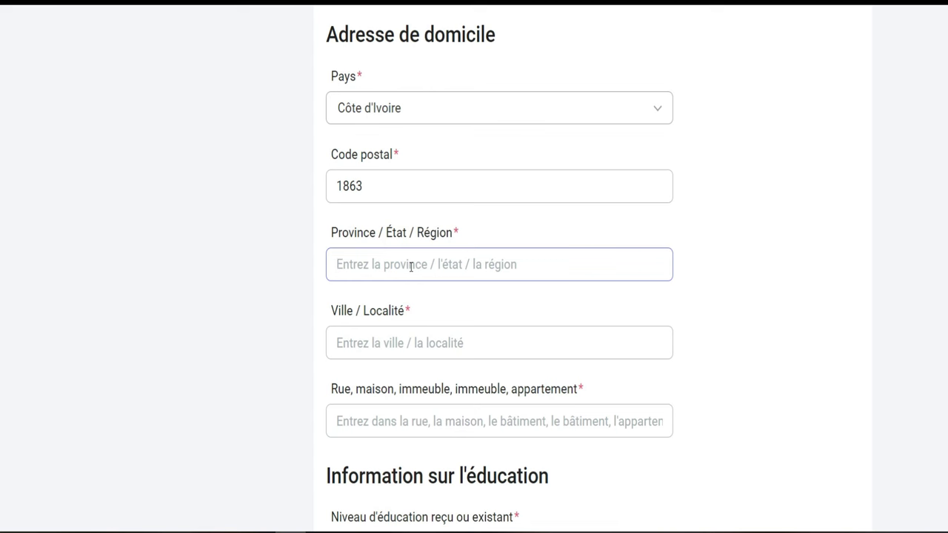
text(L)
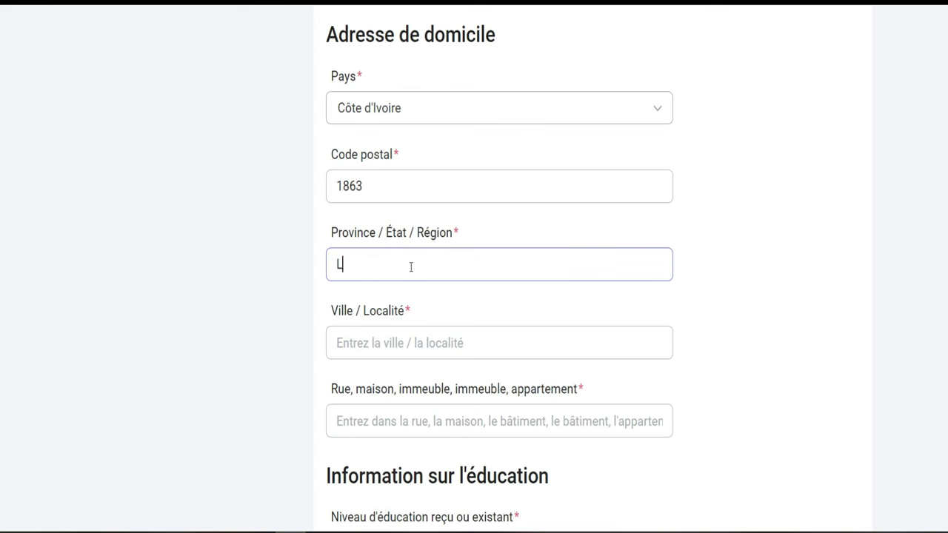
text(agunes)
Fill in the home city and begin typing the street line.
click(379, 343)
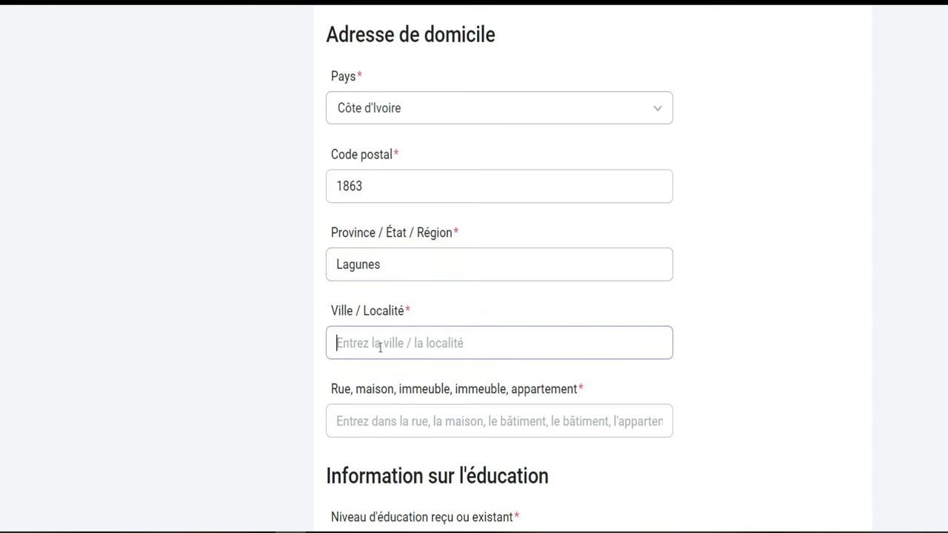
text(A)
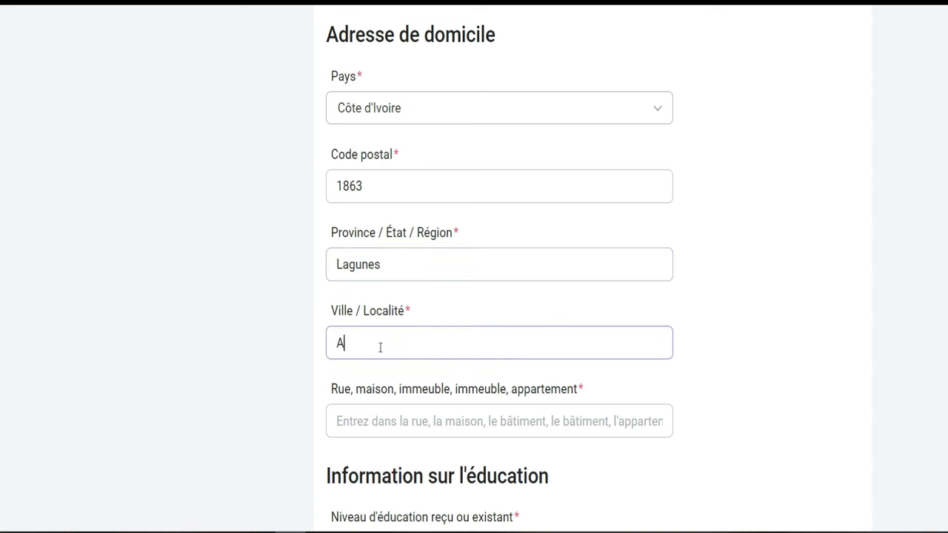
text(bidjan)
click(517, 424)
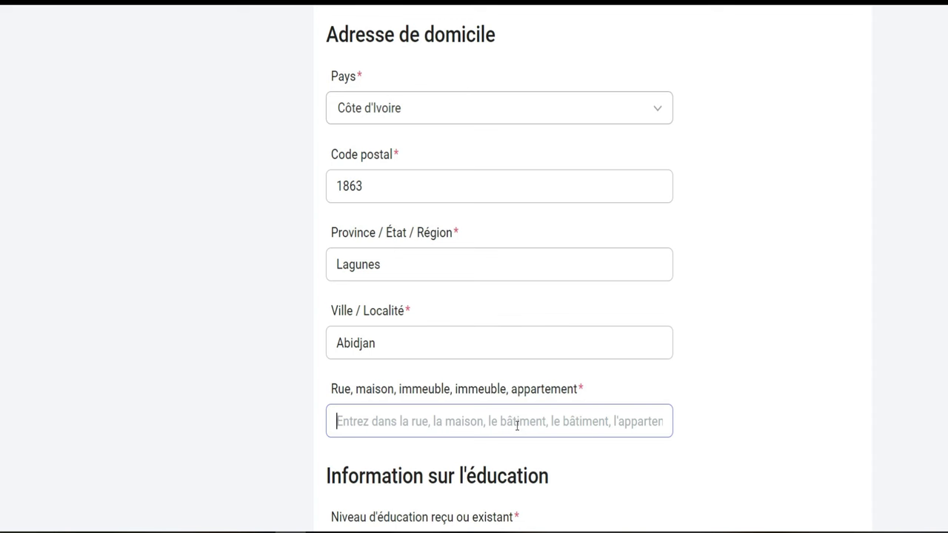
text(0a)
key(BackSpace)
text(1,)
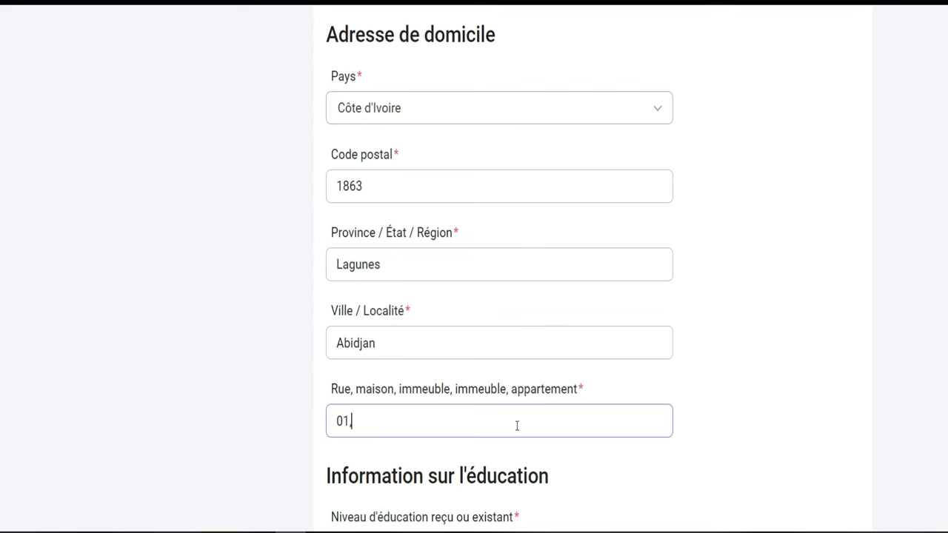
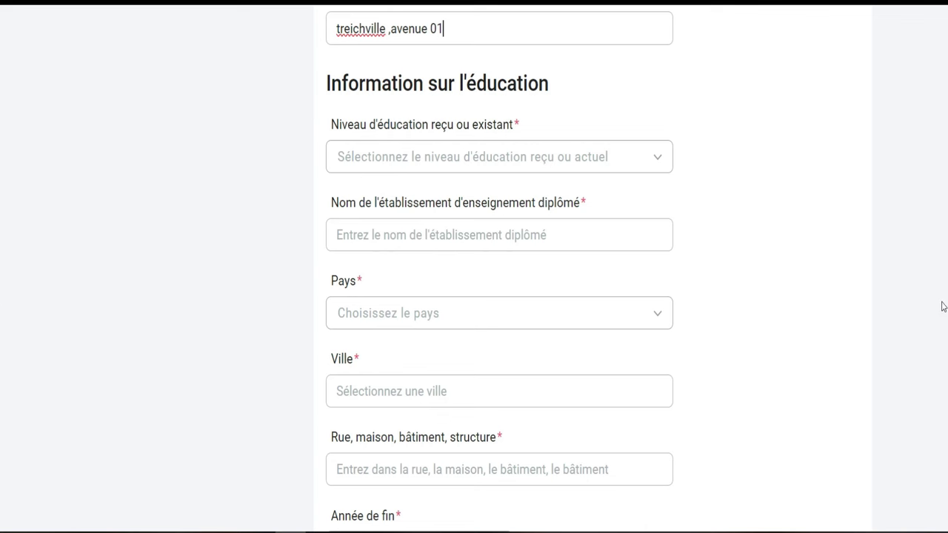
In the education section, choose Среднее общее образование as the education level received.
scroll(937, 251, up, 6)
scroll(937, 252, down, 2)
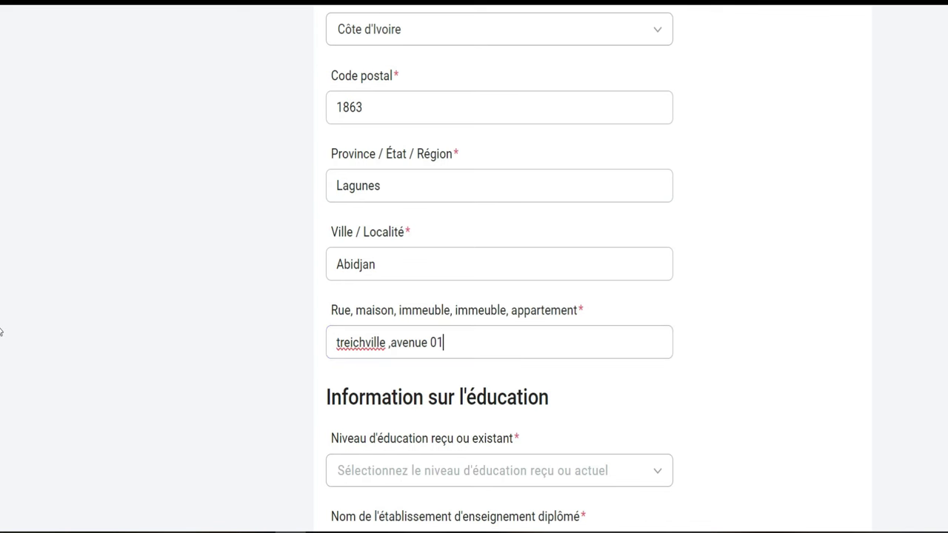
scroll(1, 285, down, 5)
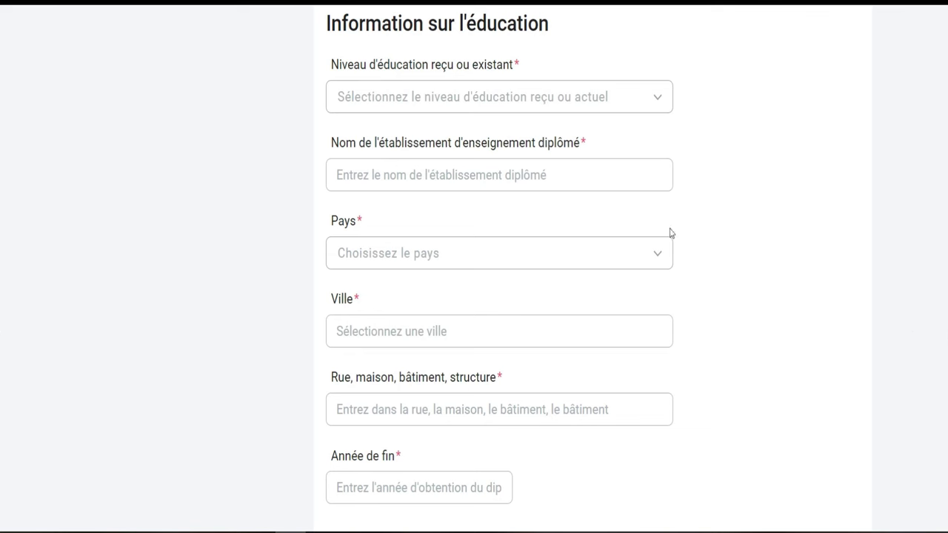
click(654, 105)
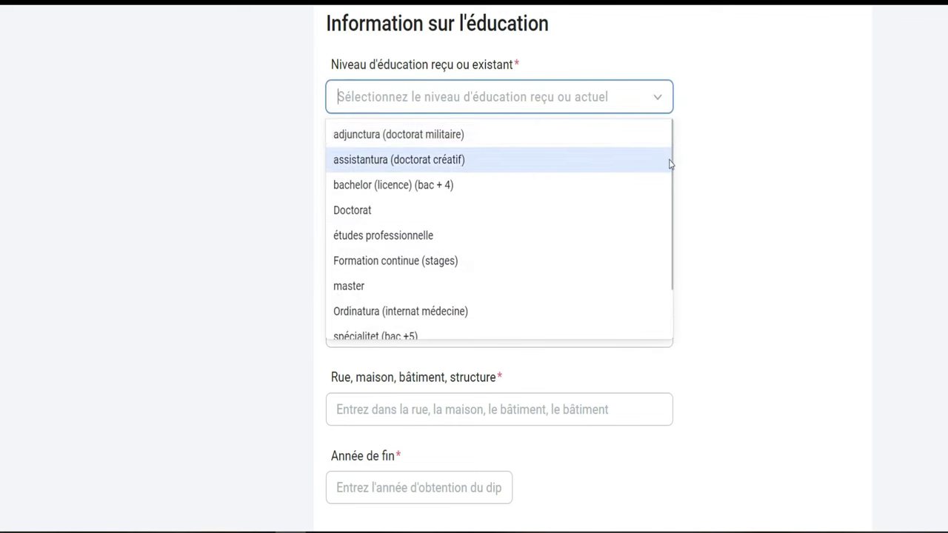
scroll(673, 162, down, 2)
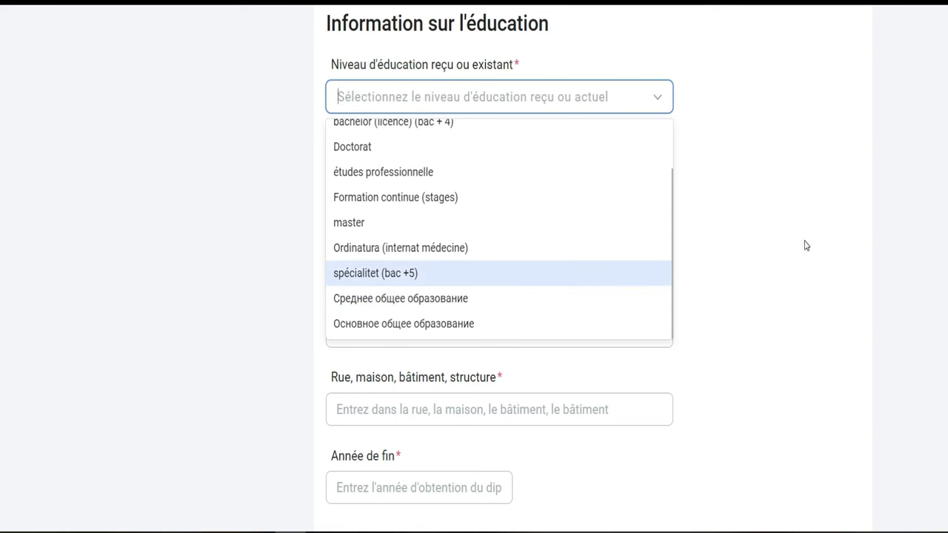
click(441, 300)
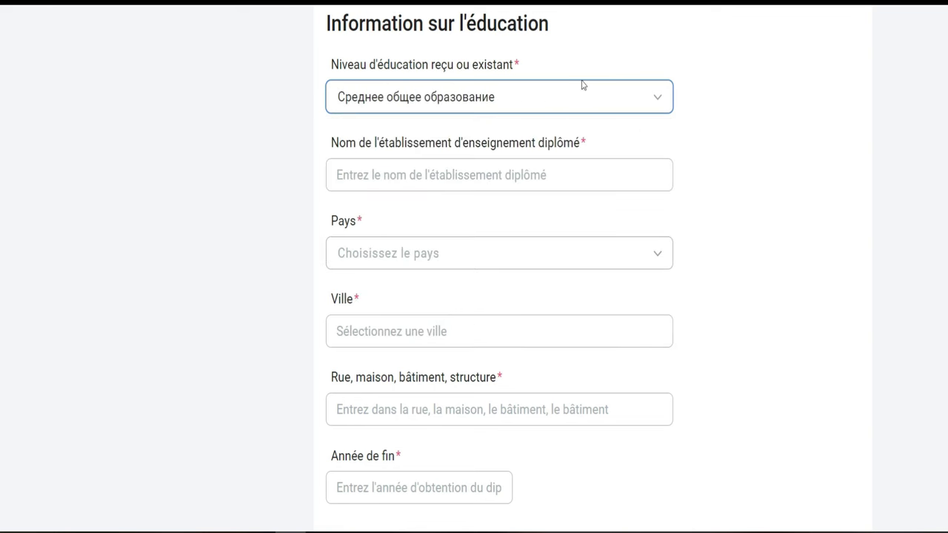
right_click(831, 83)
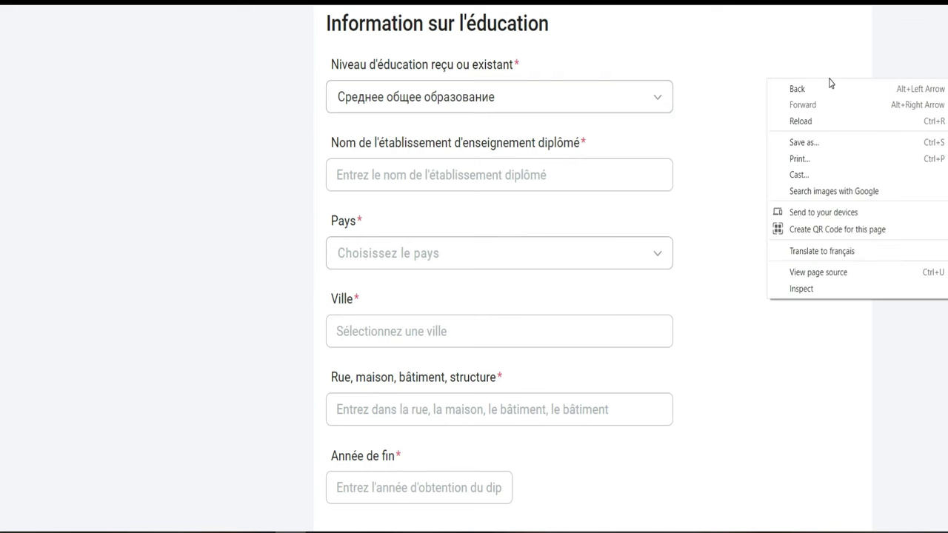
Translate the form into French so the education level reads Enseignement secondaire général.
click(818, 251)
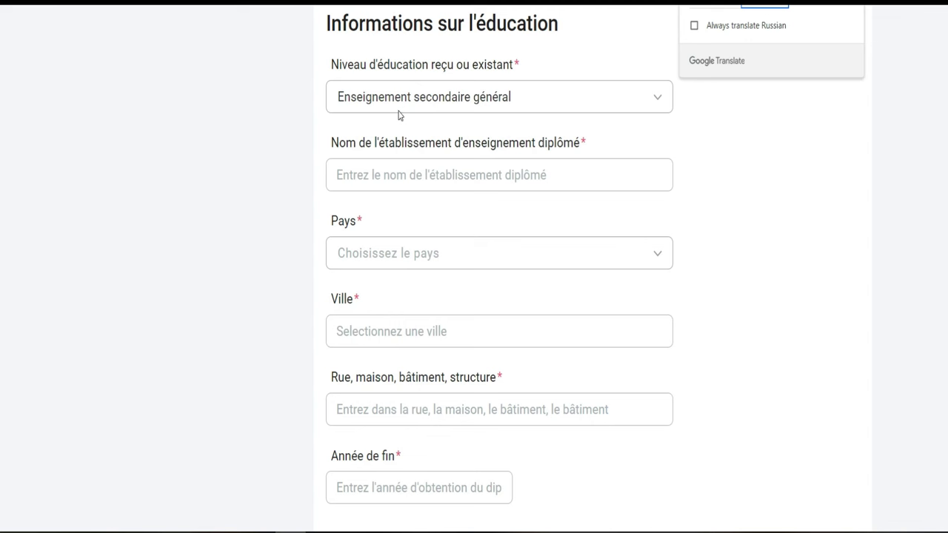
click(394, 174)
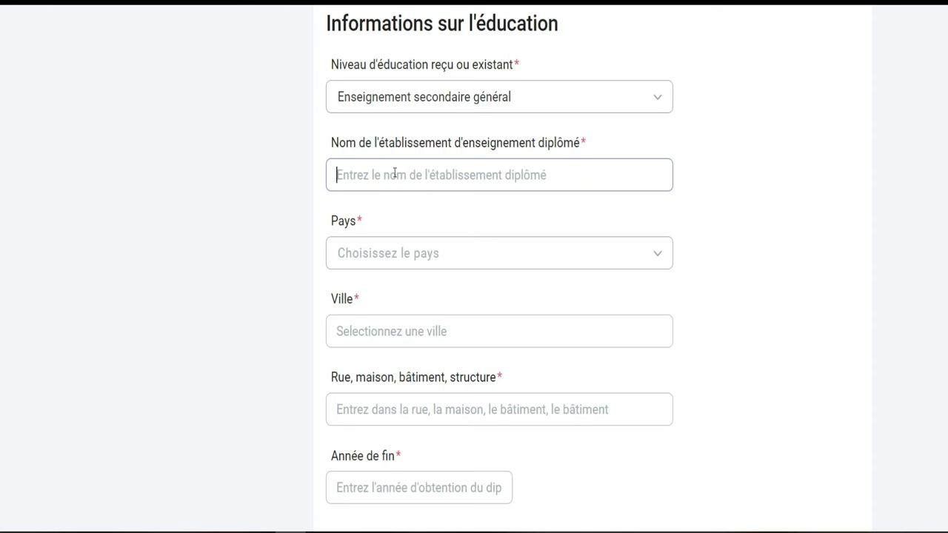
Enter the school name Lycee Municipale de Koumassi and select Côte d'Ivoire as its country.
text(L)
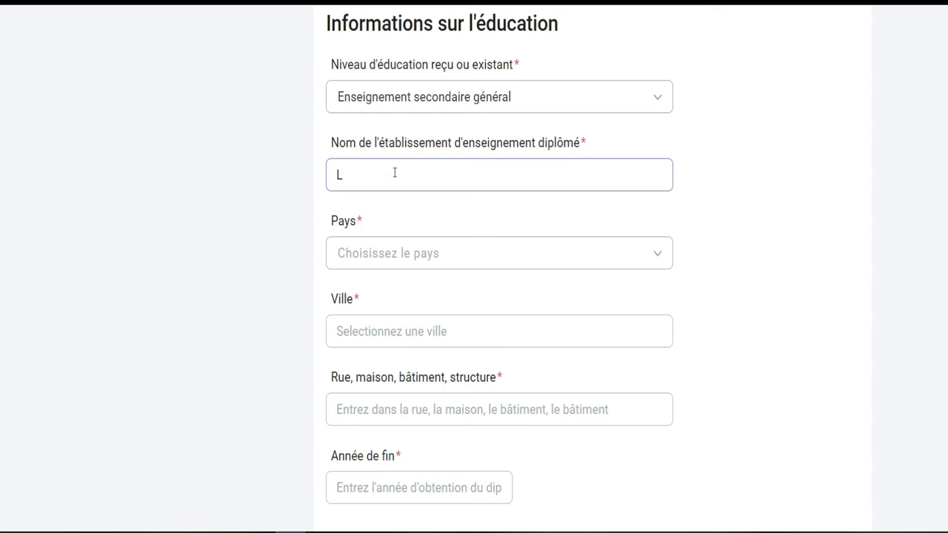
text(ycee Municipale de )
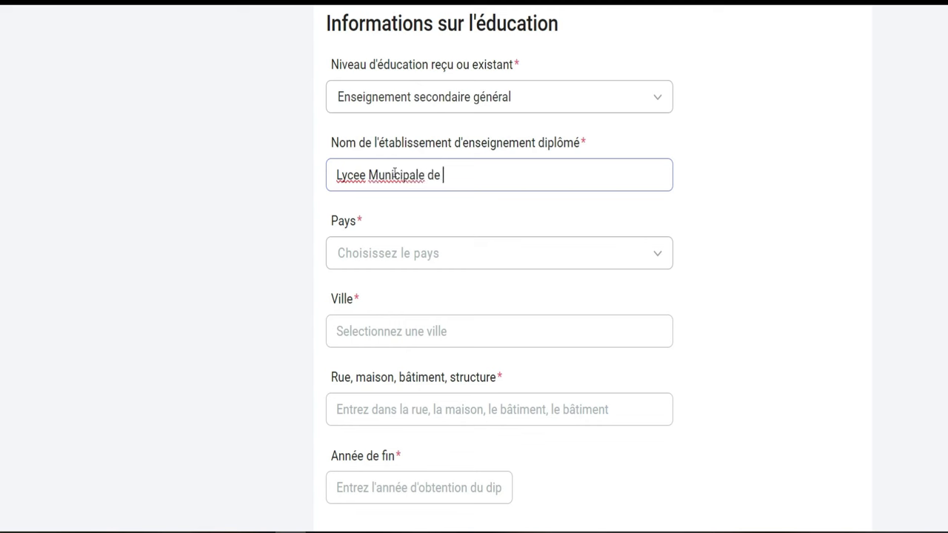
text(Koumassi)
click(445, 253)
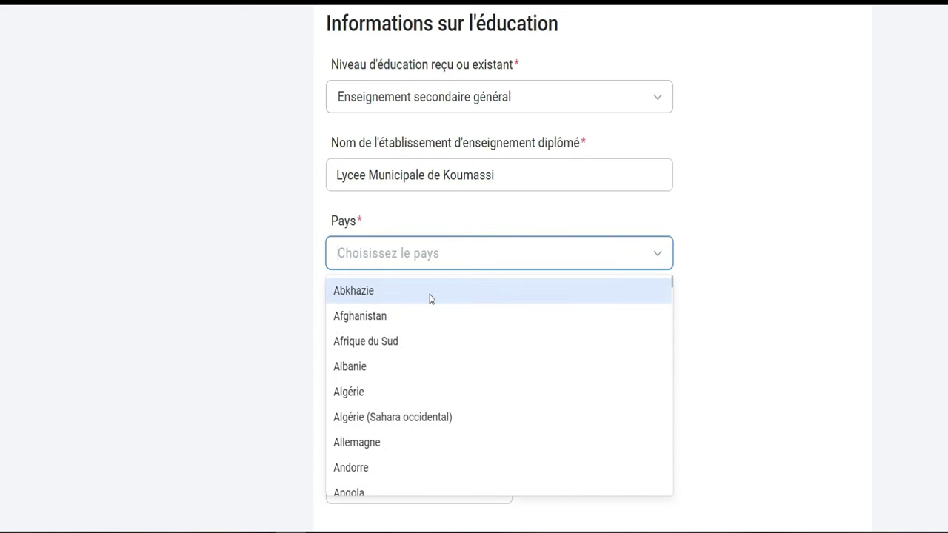
text(c)
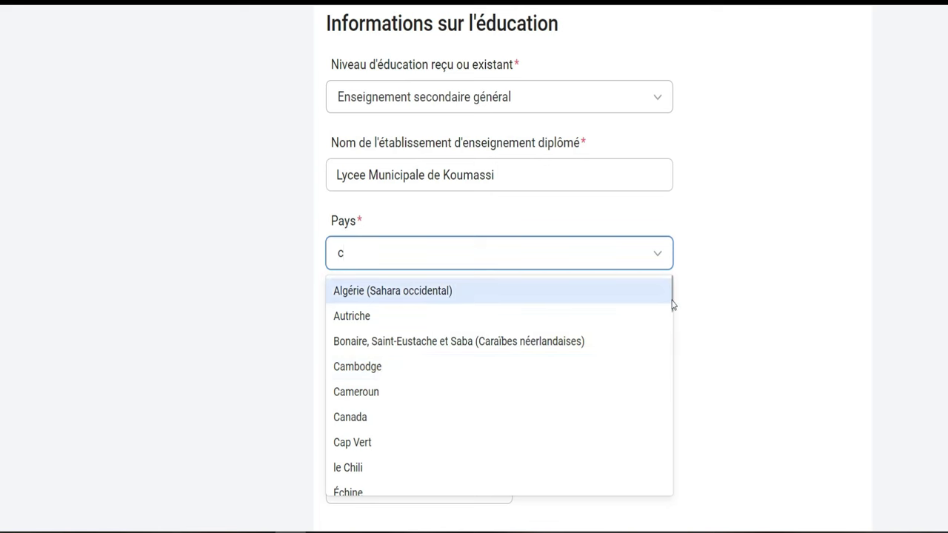
drag(672, 306, 673, 335)
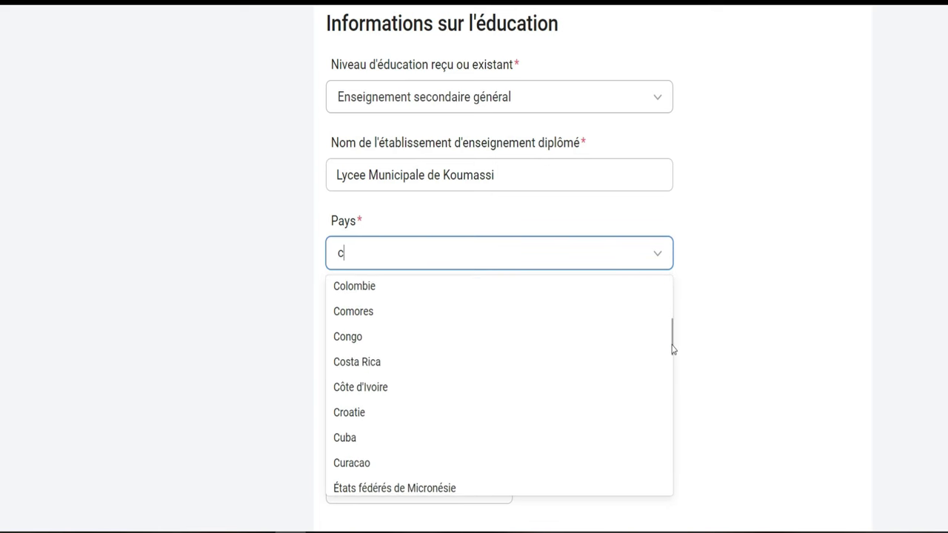
click(500, 383)
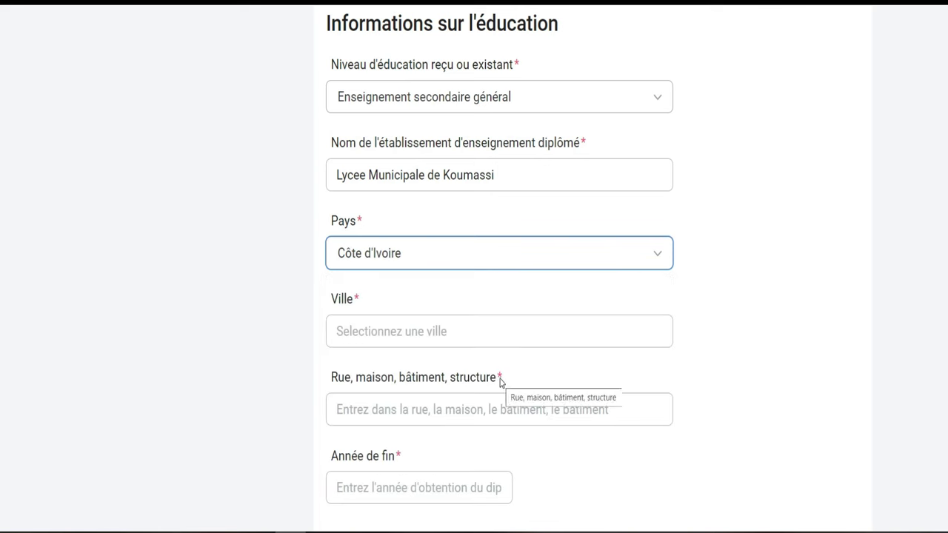
Enter Abidjan as the school's city and rue 05 as its street.
click(443, 334)
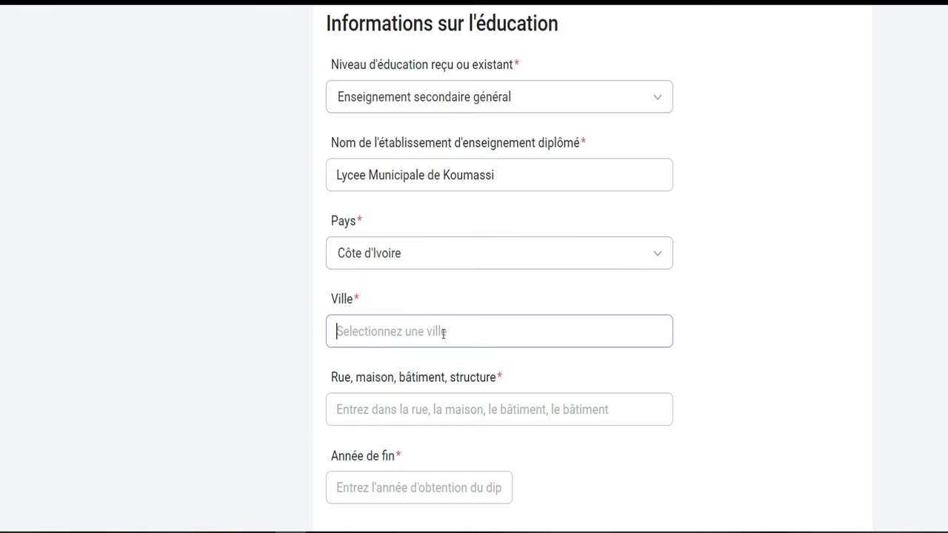
text(Abif)
key(BackSpace)
text(djan)
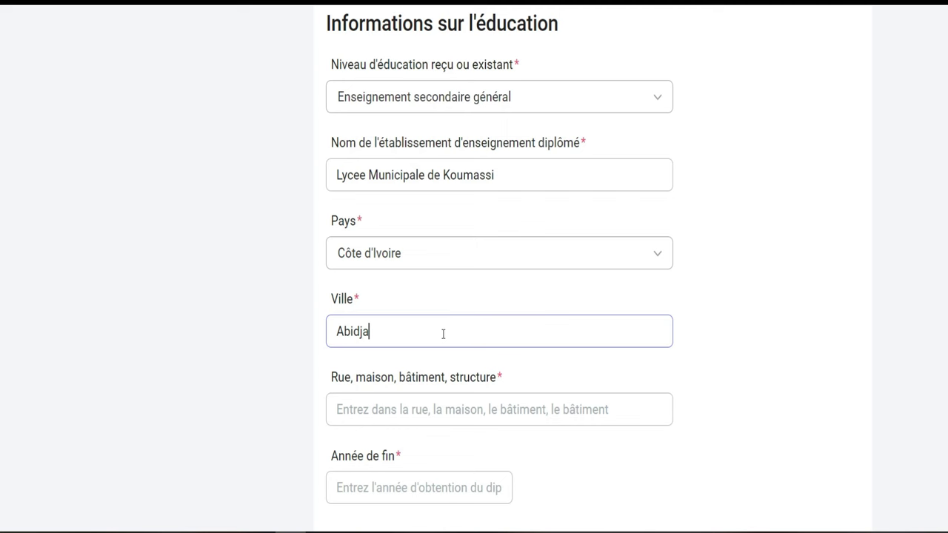
click(513, 387)
click(494, 411)
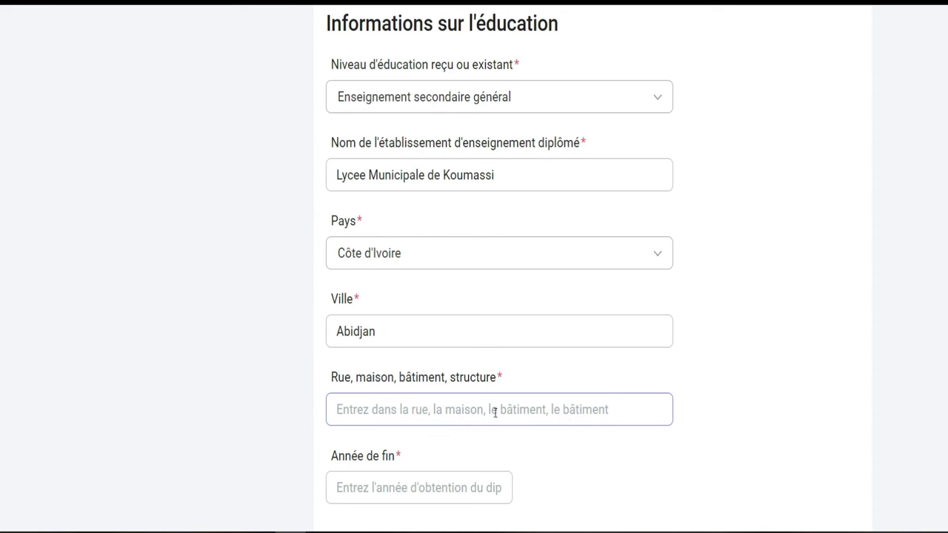
text(rue)
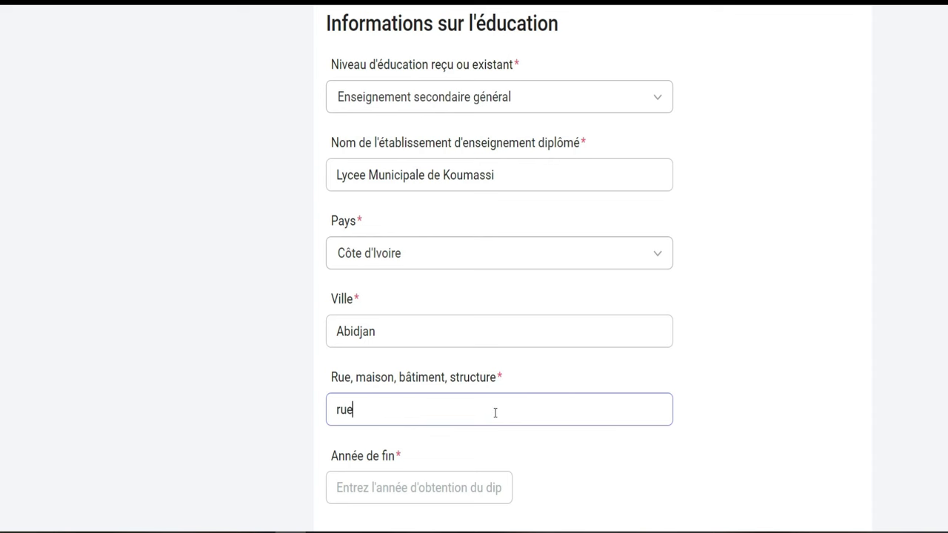
text( 05)
click(720, 410)
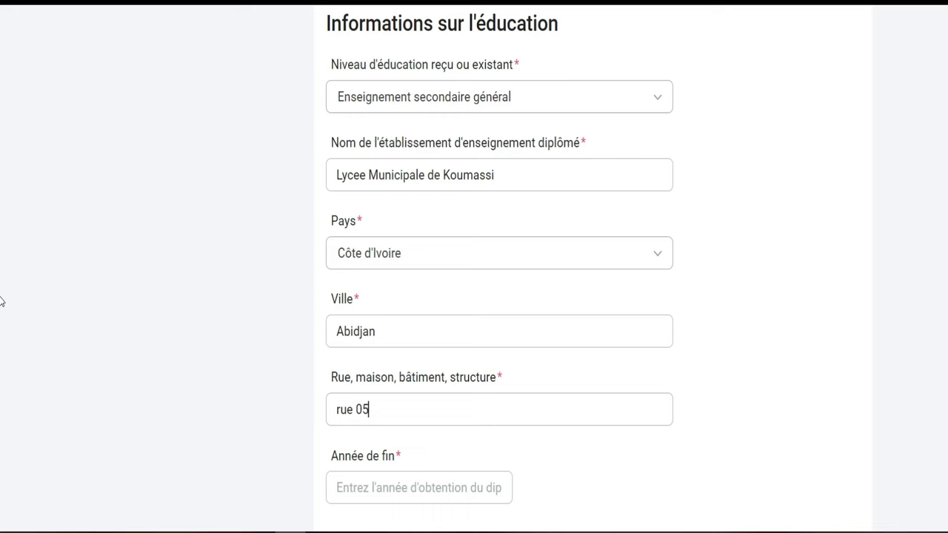
scroll(2, 343, down, 4)
Enter 2023 as the graduation year.
click(451, 166)
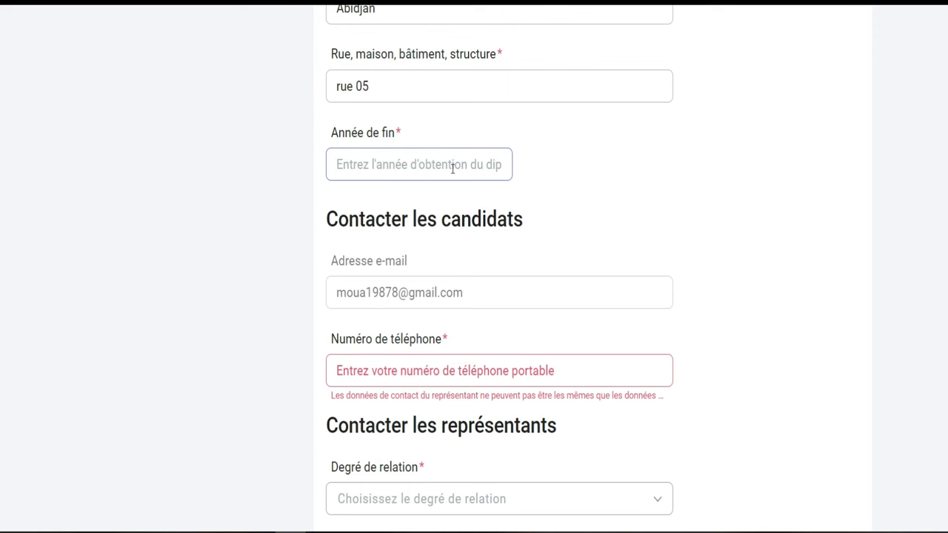
text(2)
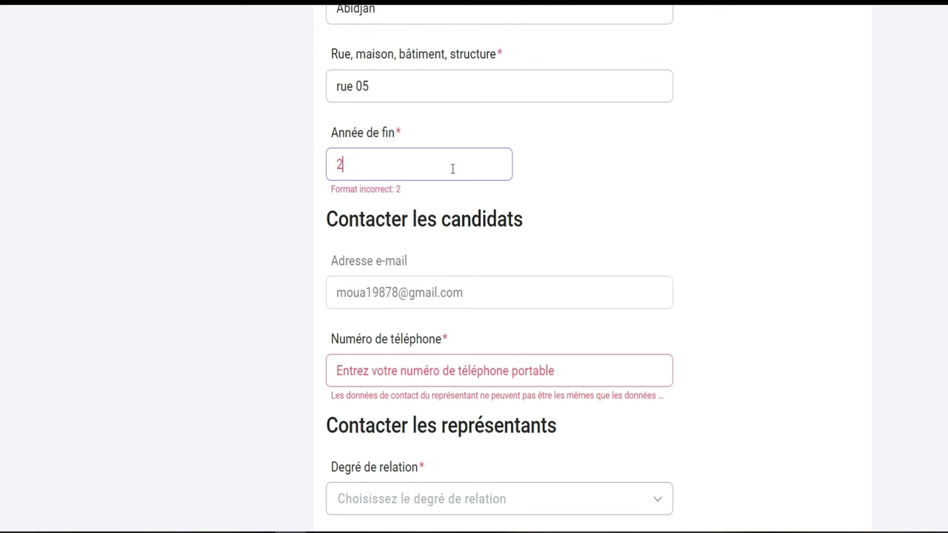
text(023)
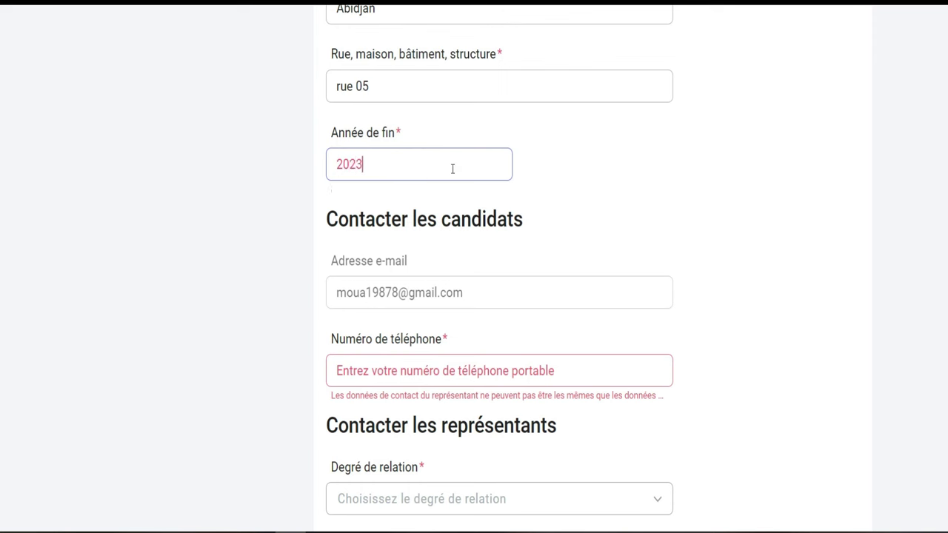
click(912, 197)
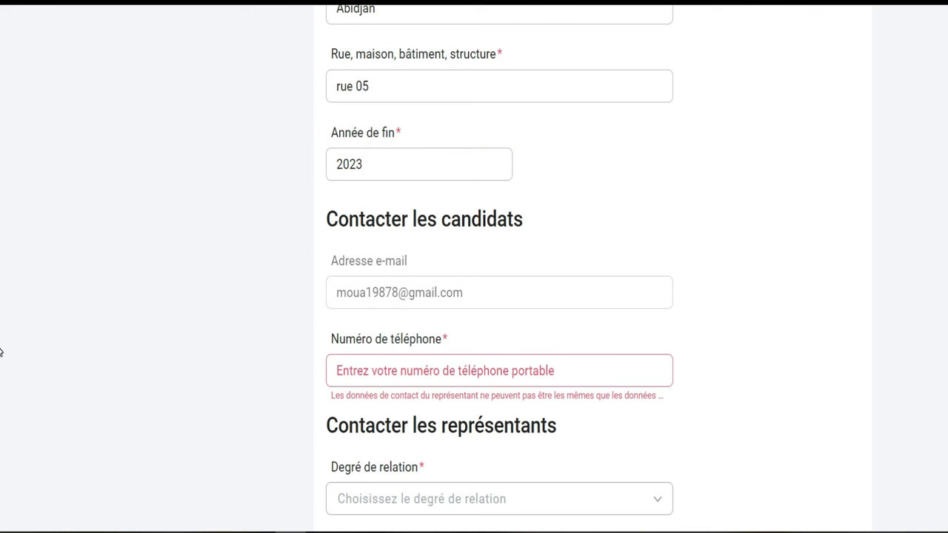
Enter the candidate's phone number, inserting the missing digits 36 in the middle.
scroll(1, 370, down, 3)
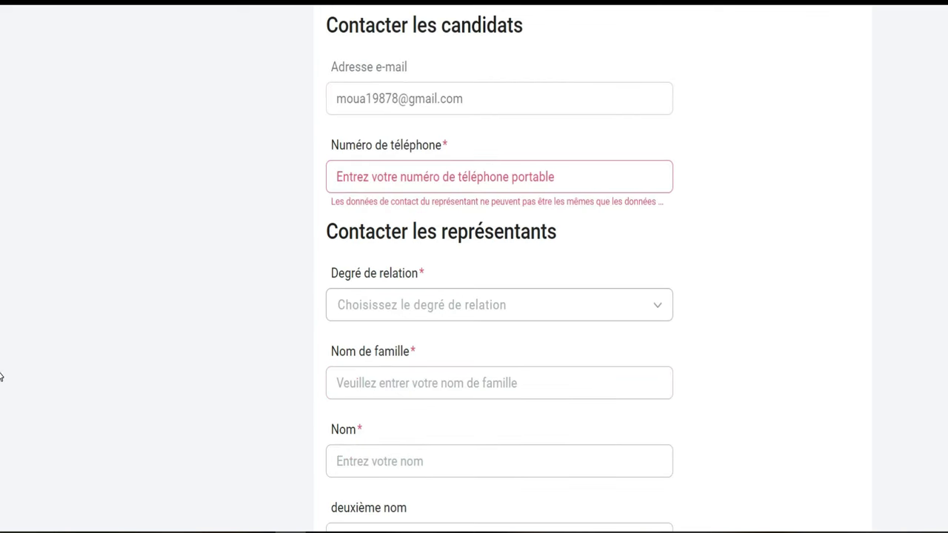
click(462, 101)
click(488, 179)
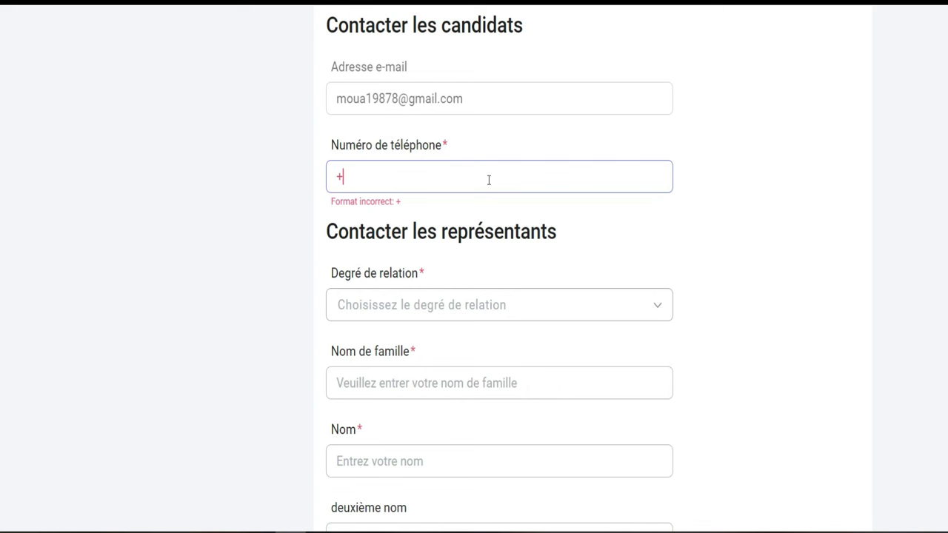
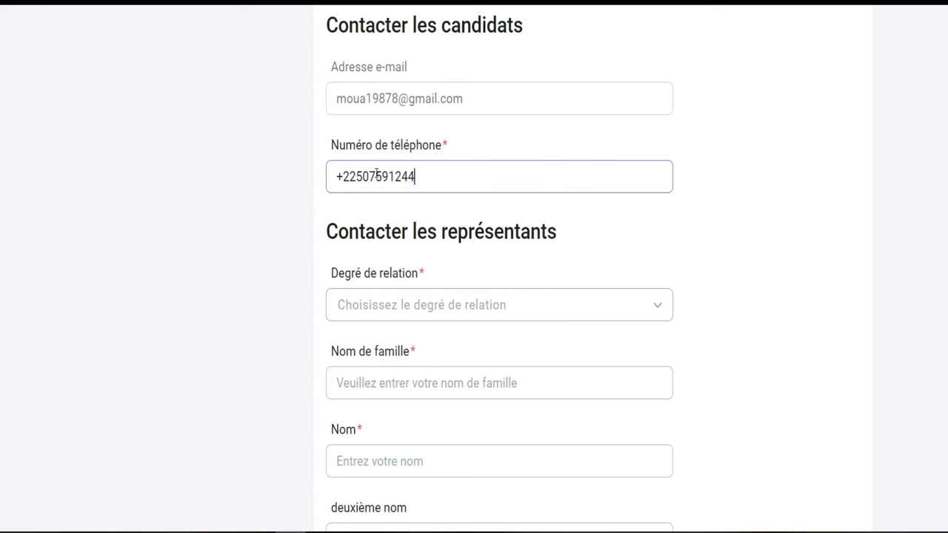
click(401, 177)
text(36)
click(440, 306)
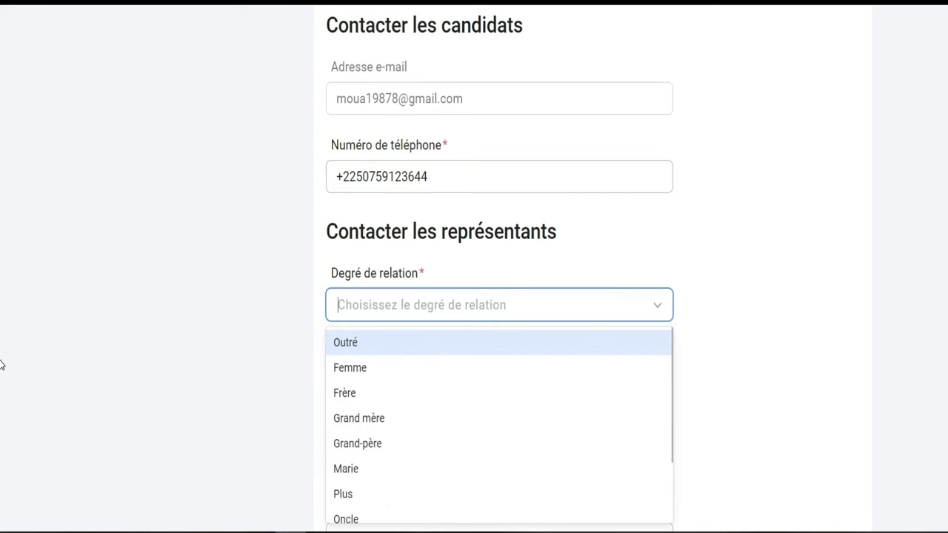
Set the representative's relation to Père.
scroll(1, 367, down, 2)
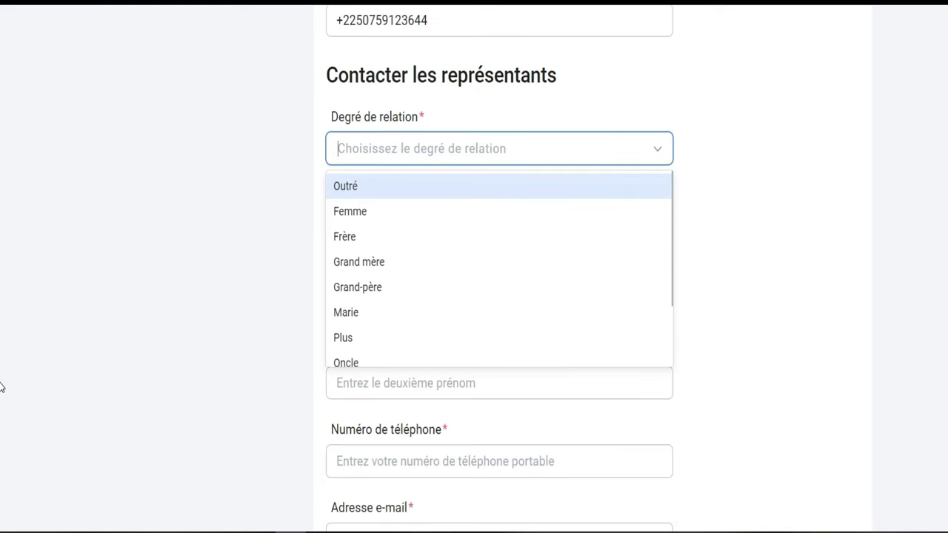
click(691, 253)
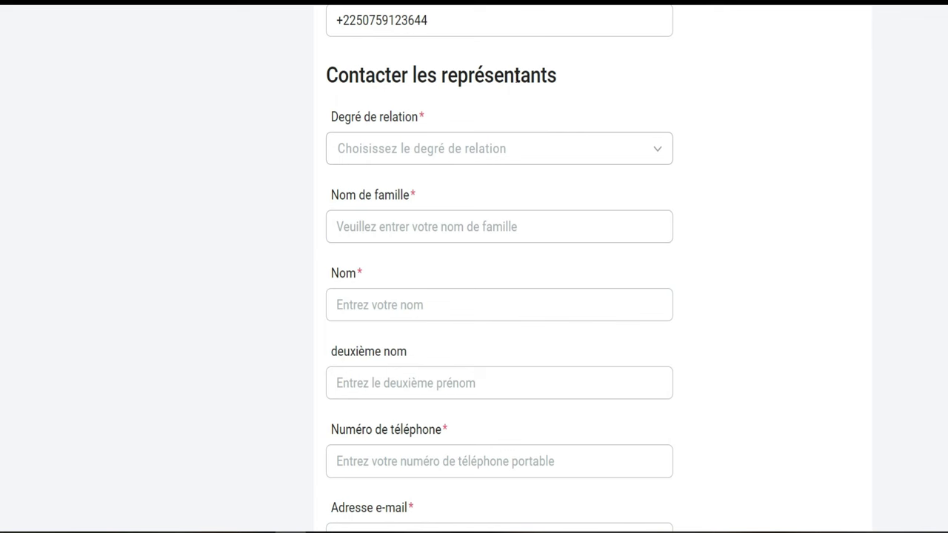
click(528, 146)
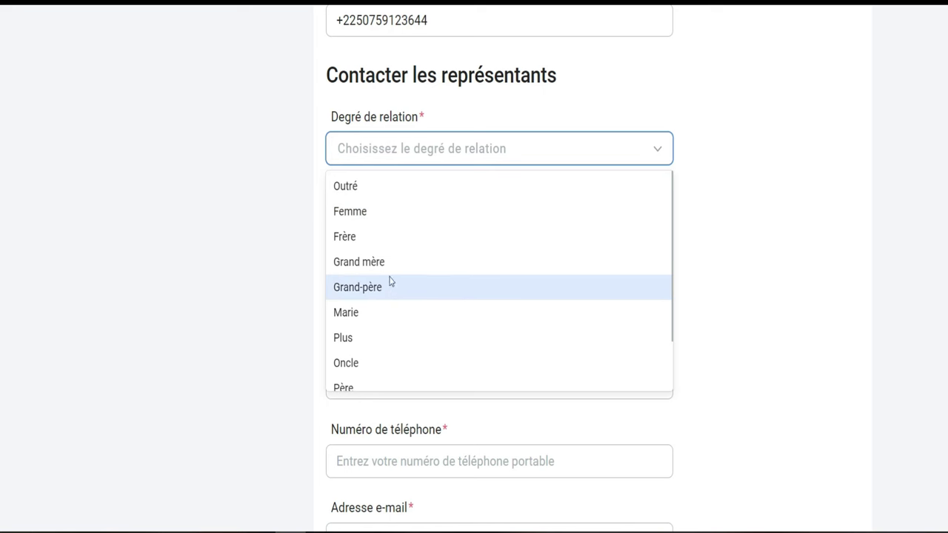
click(372, 390)
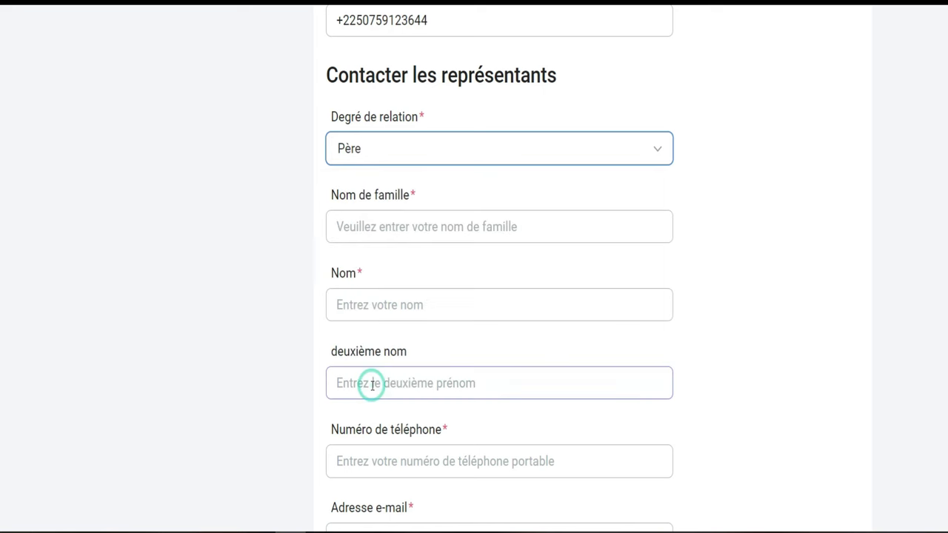
Fill in the representative's family name, first name, phone number and e-mail address.
click(405, 227)
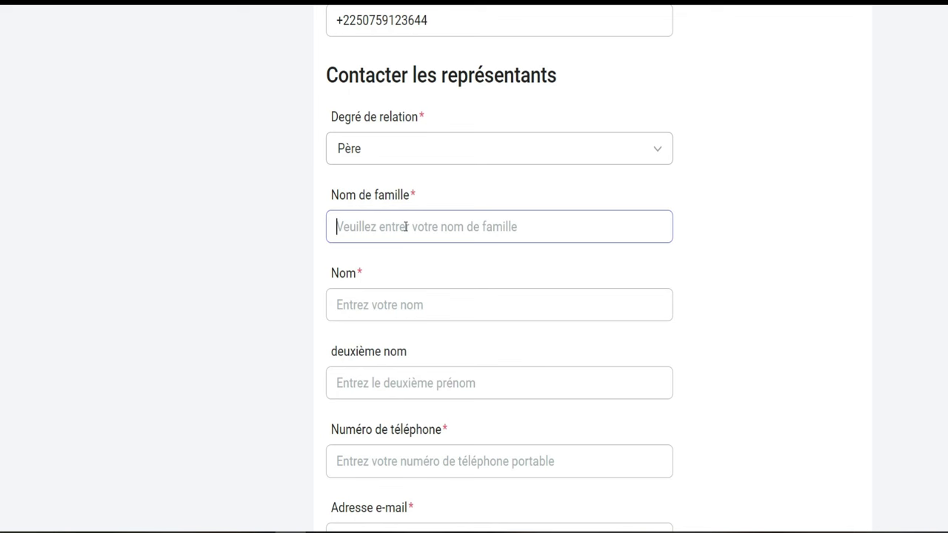
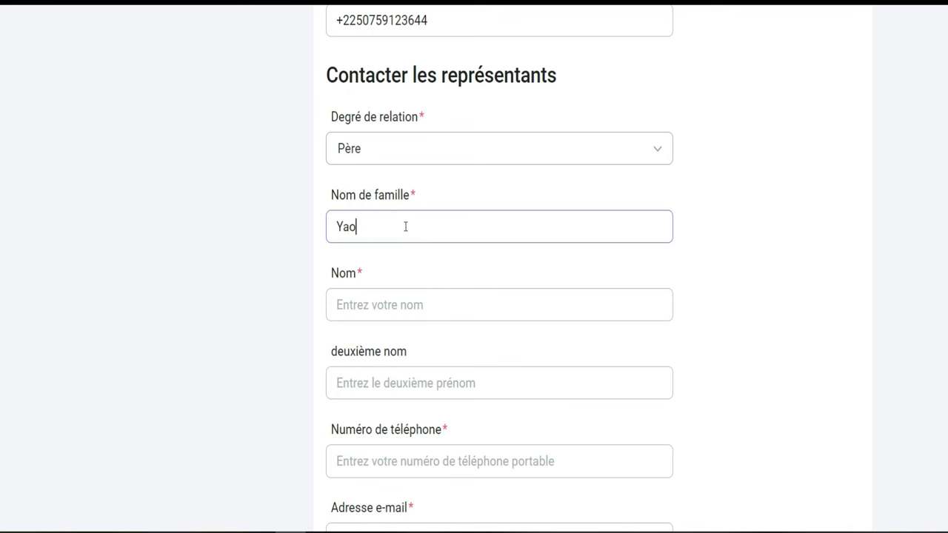
click(388, 300)
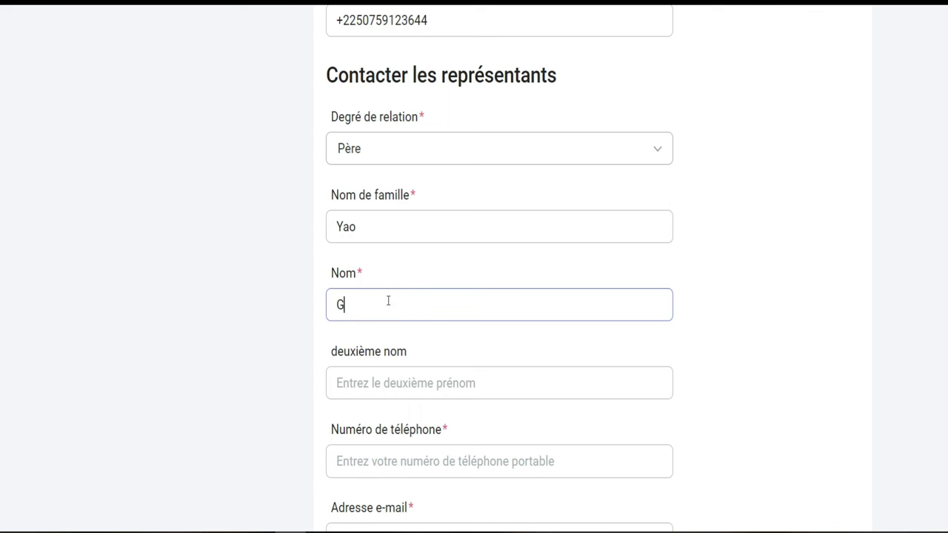
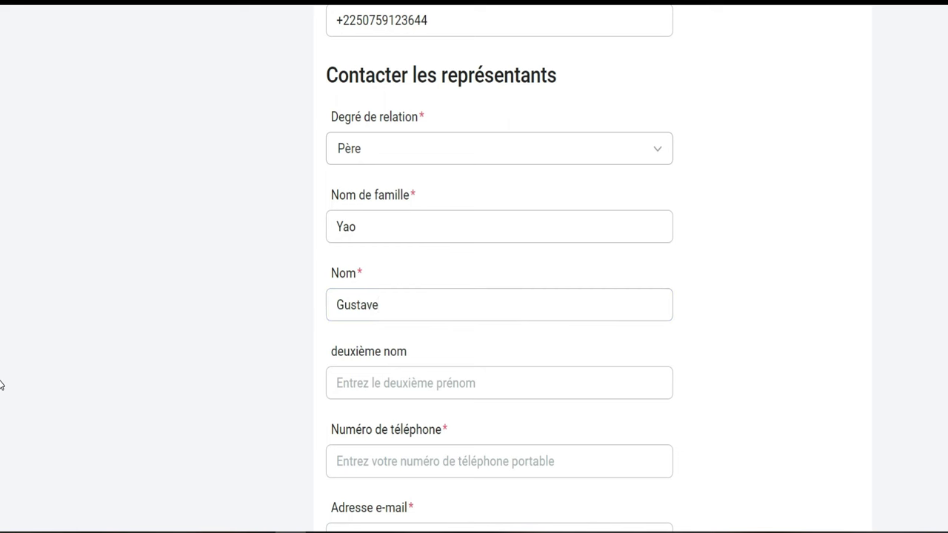
scroll(1, 389, down, 4)
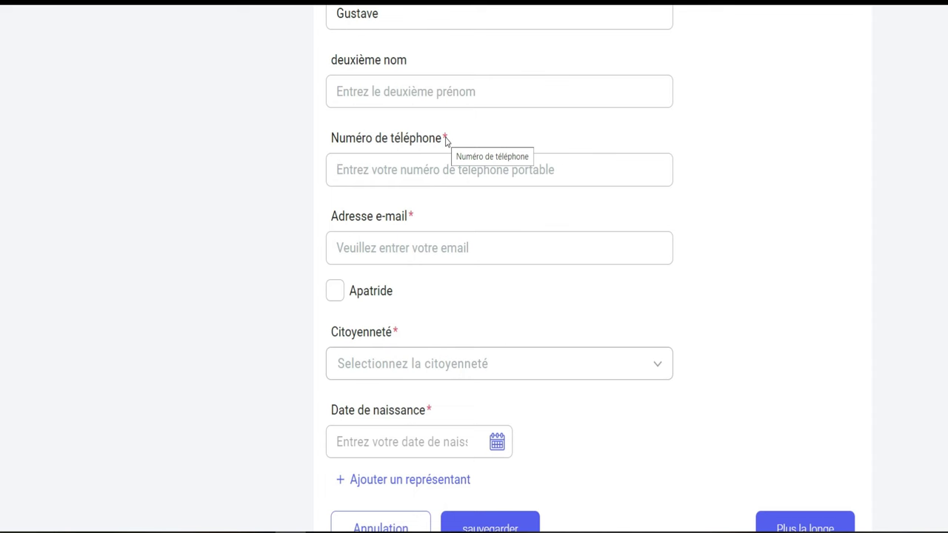
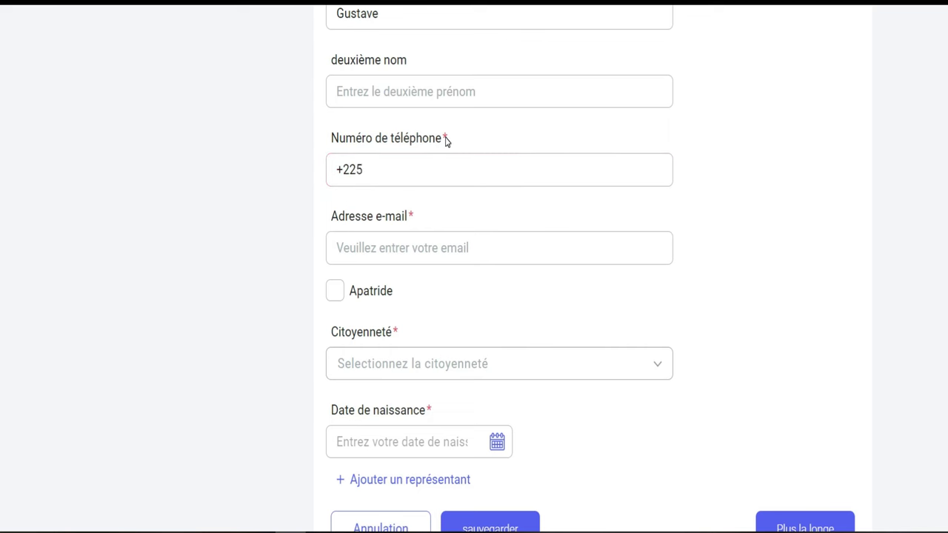
click(426, 248)
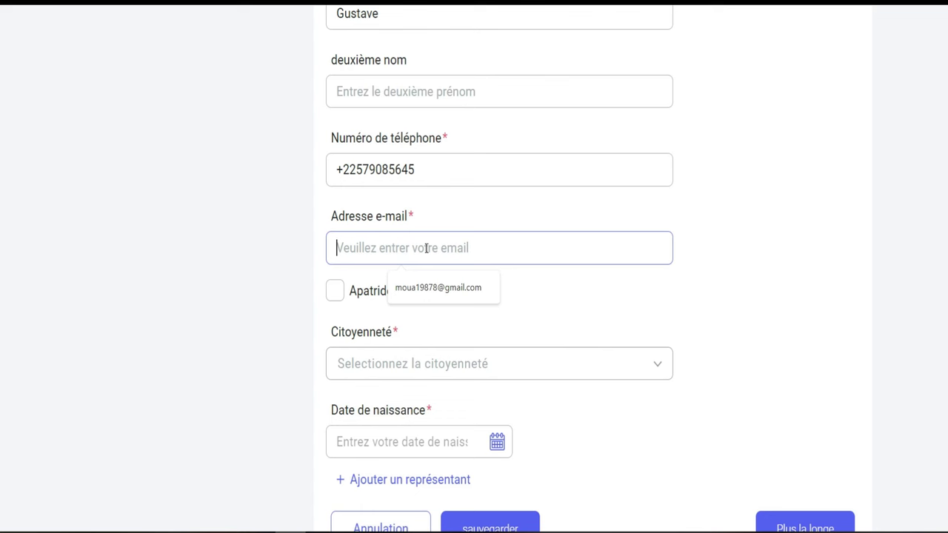
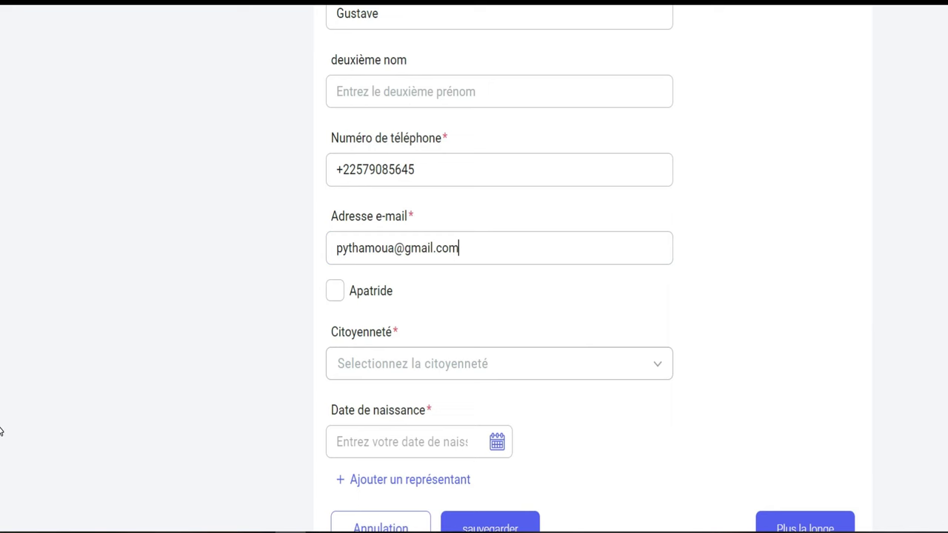
Set the representative's citizenship to Côte d'Ivoire.
scroll(0, 432, down, 3)
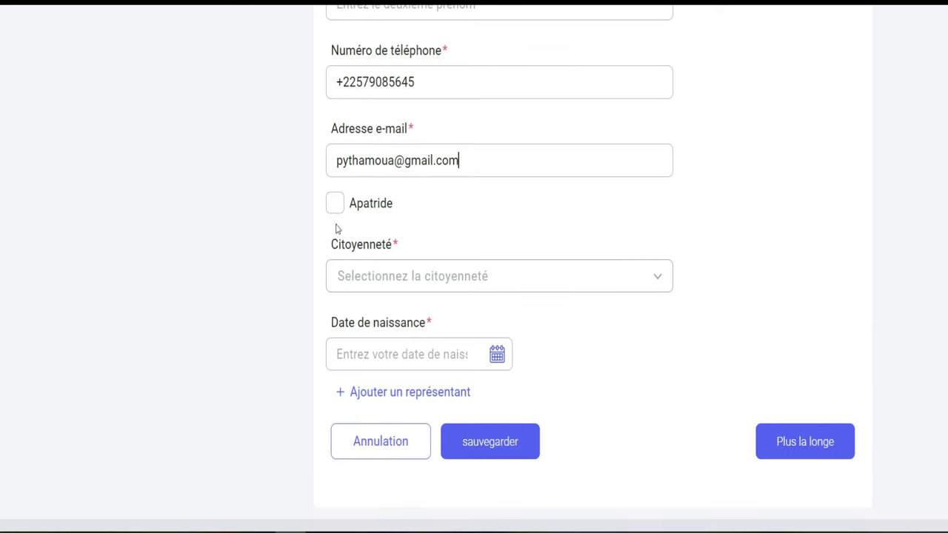
click(377, 276)
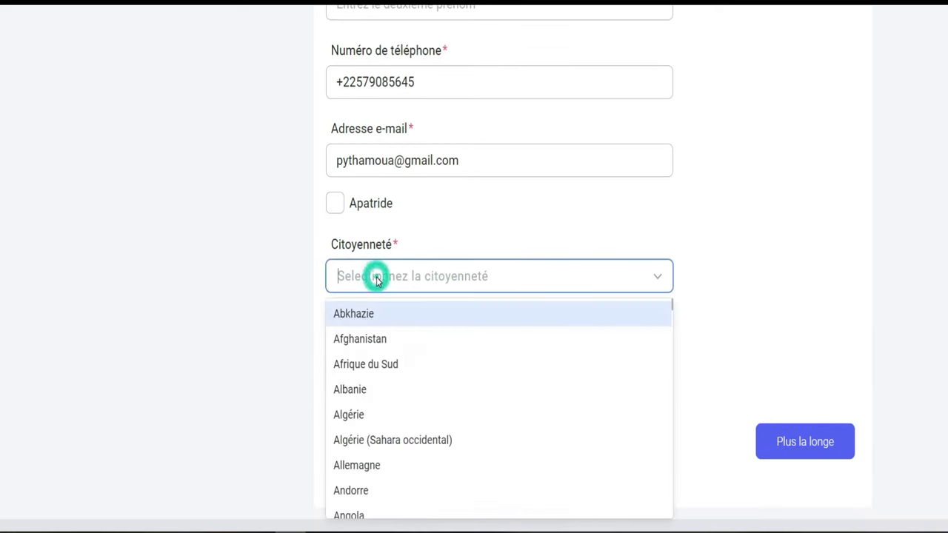
text(c)
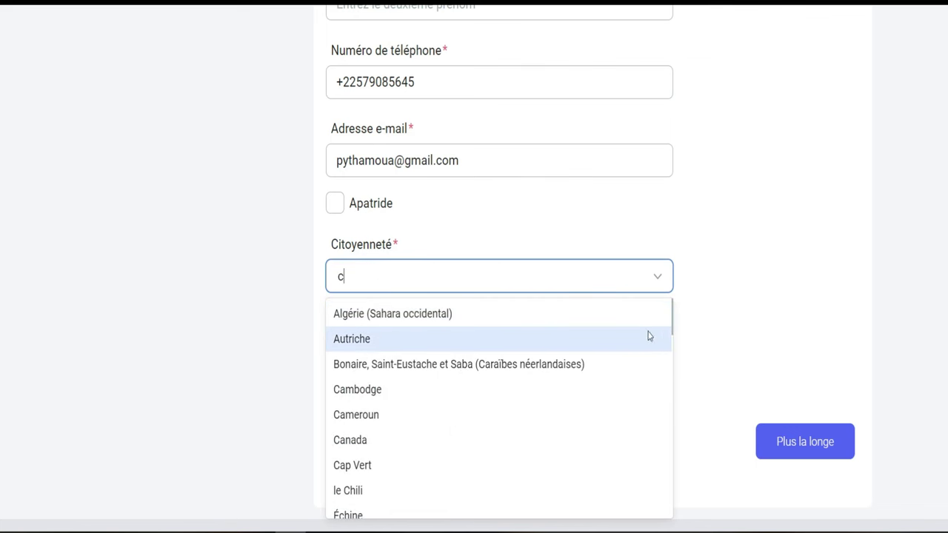
click(671, 323)
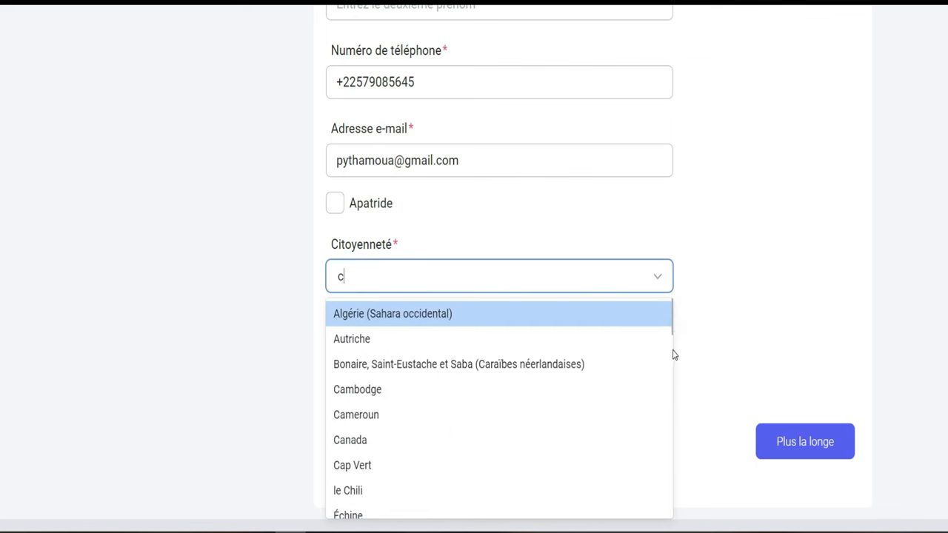
click(672, 331)
drag(672, 331, 662, 374)
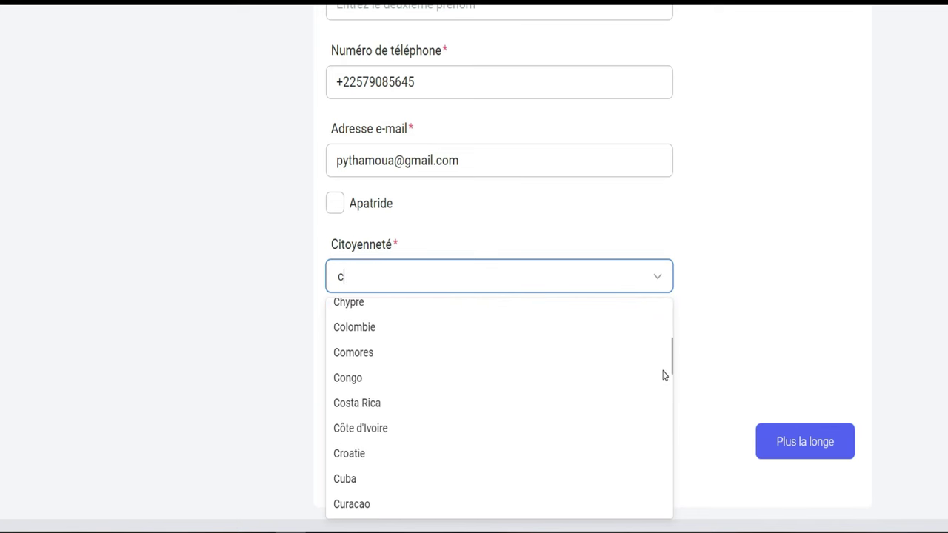
click(525, 430)
click(386, 356)
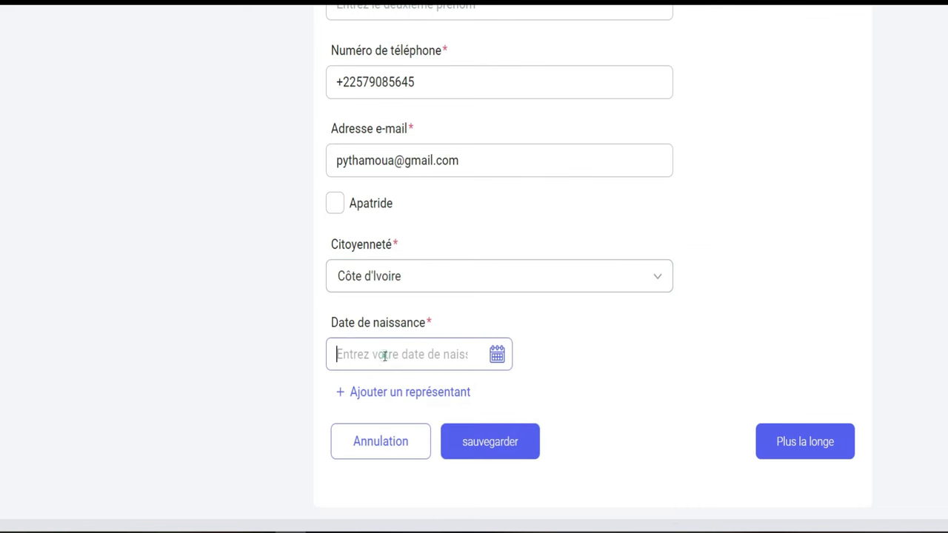
text(12.__.____)
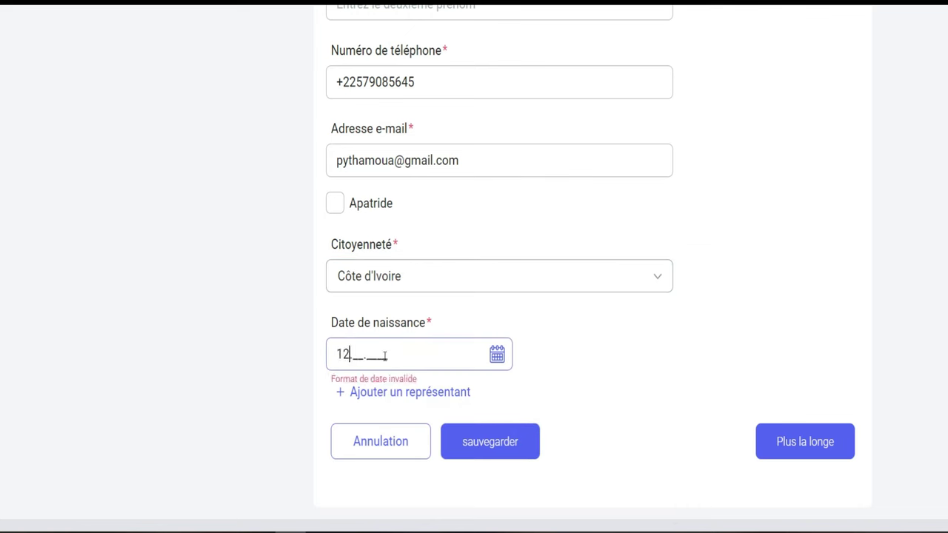
click(497, 357)
click(334, 245)
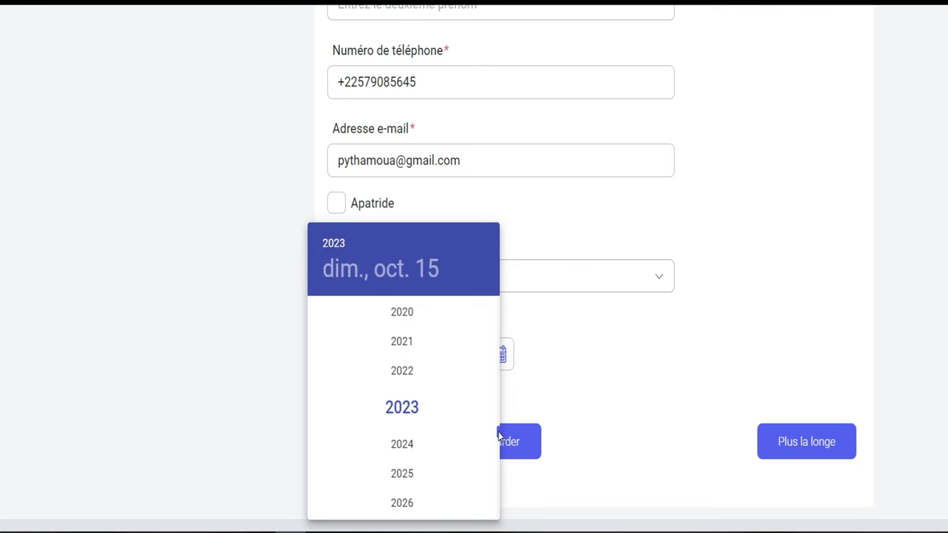
drag(498, 431, 494, 376)
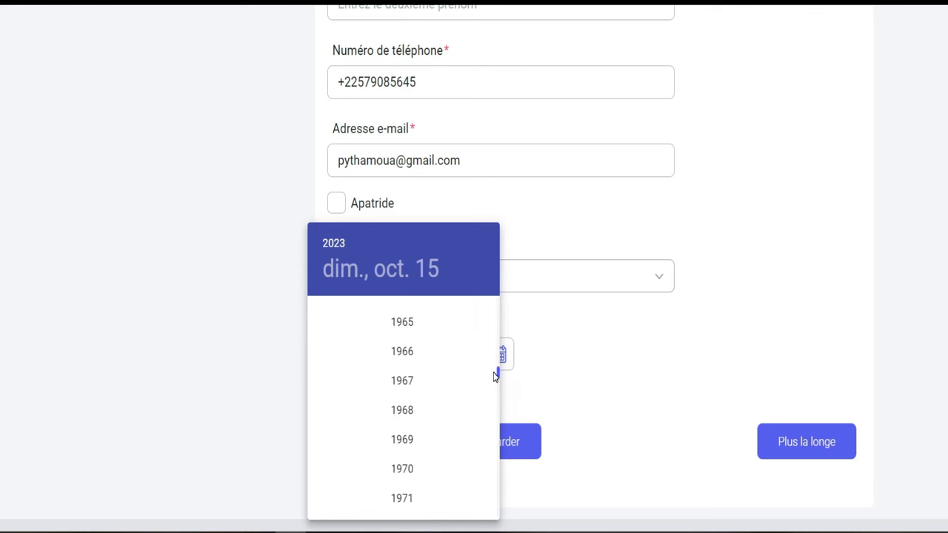
click(413, 326)
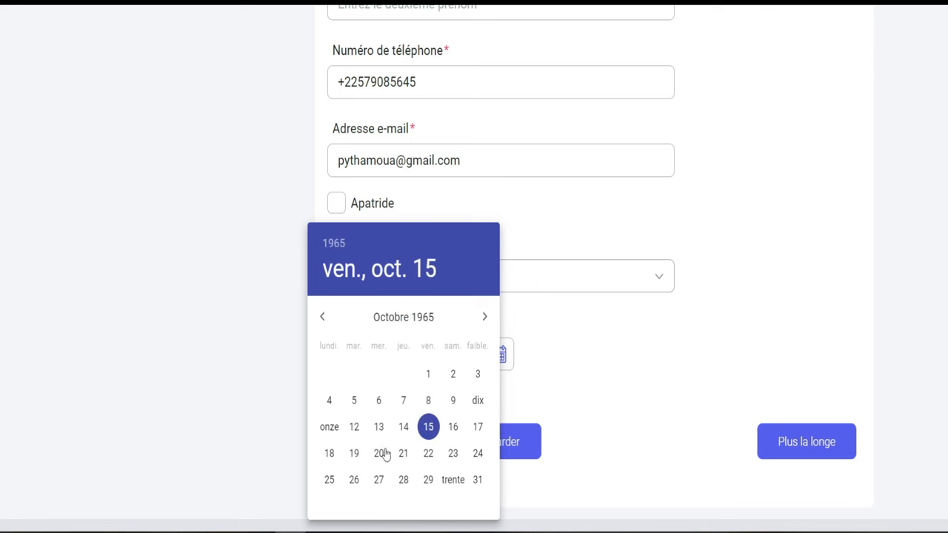
click(379, 458)
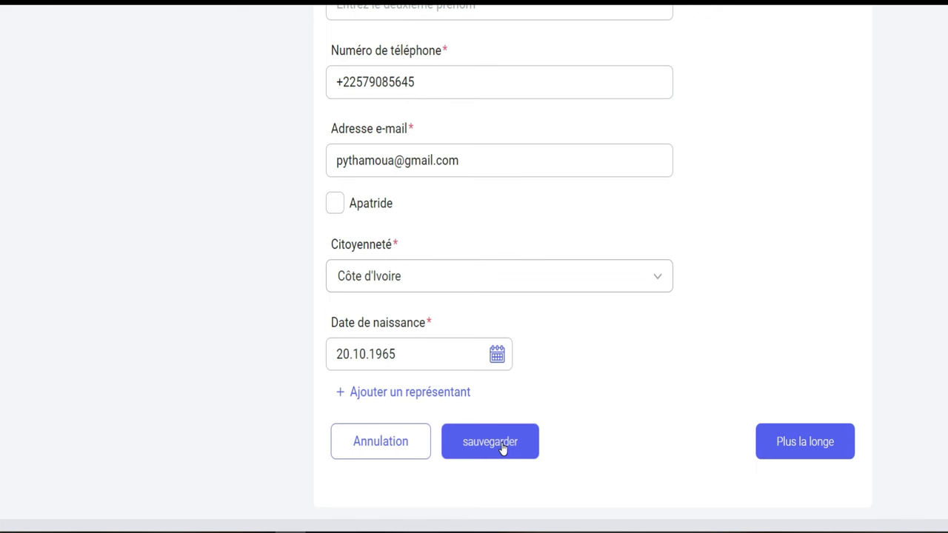
click(788, 444)
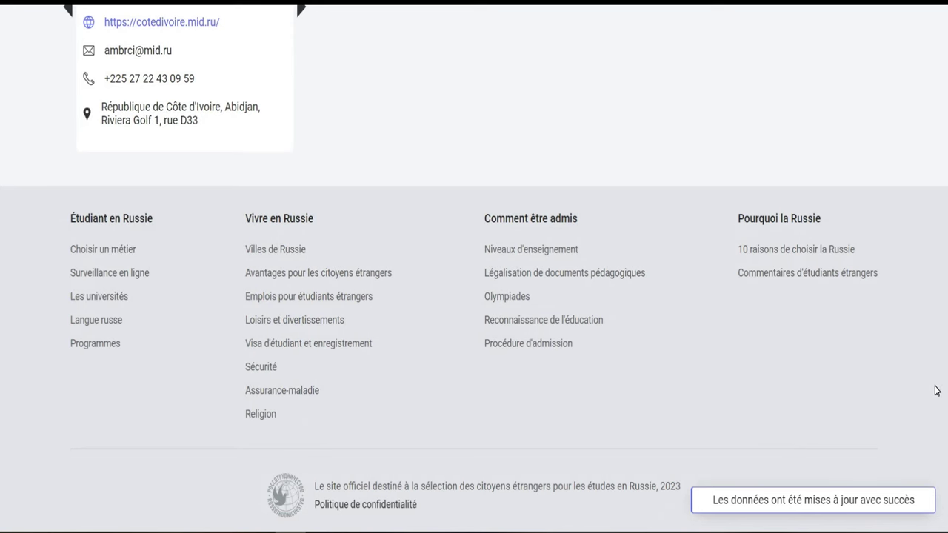
Set the form of study under Programme éducatif to En présentiel.
scroll(2, 404, up, 5)
scroll(2, 404, down, 6)
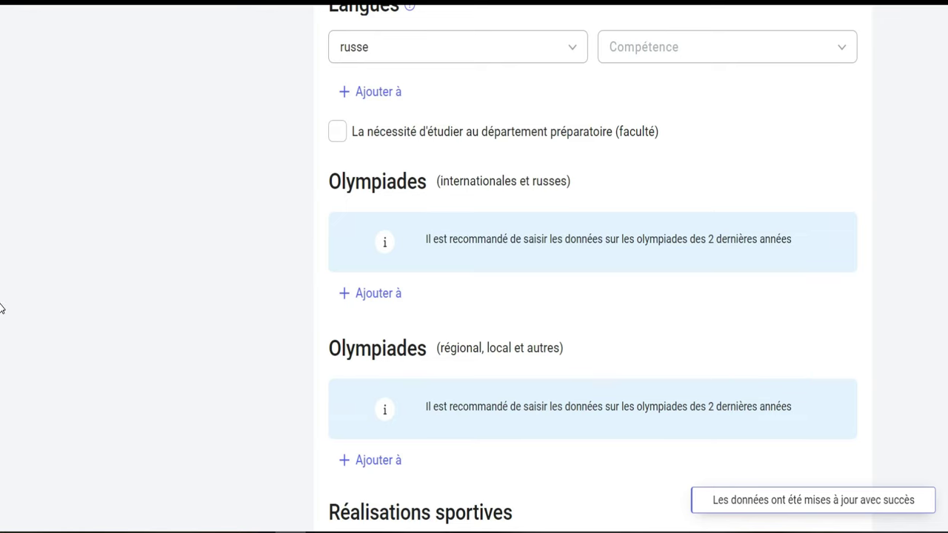
scroll(938, 169, up, 10)
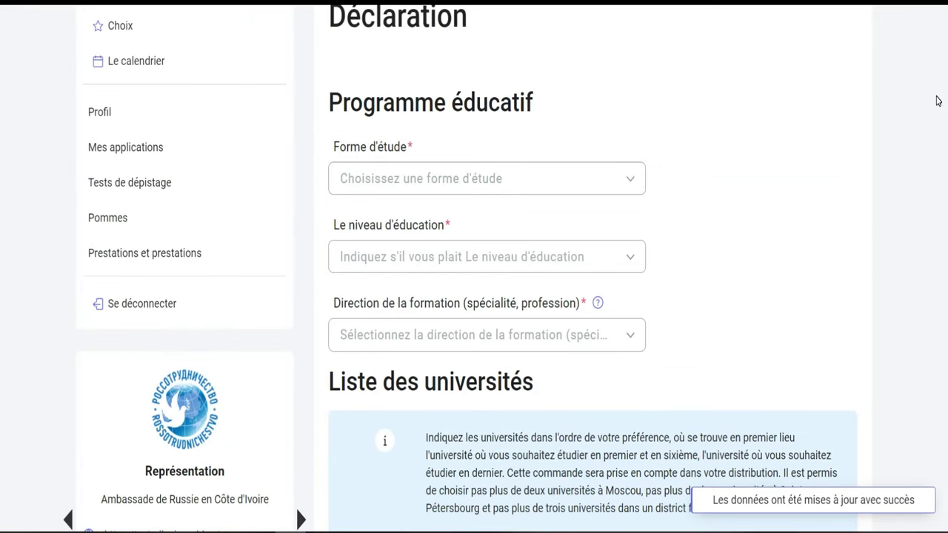
click(628, 183)
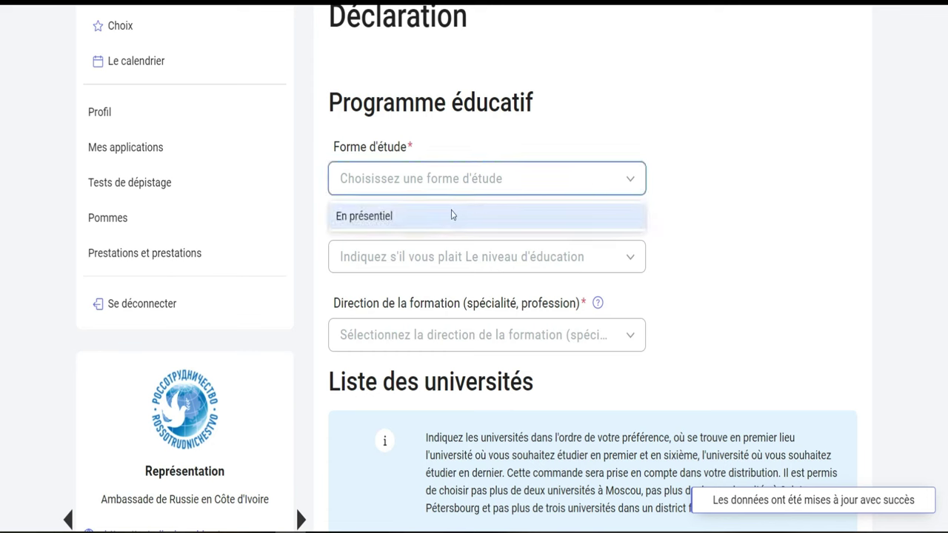
click(373, 215)
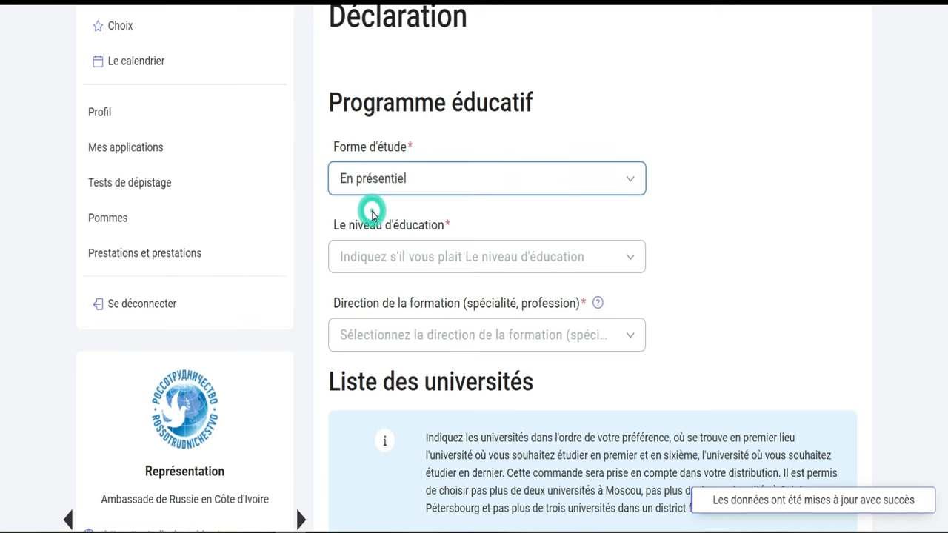
click(627, 260)
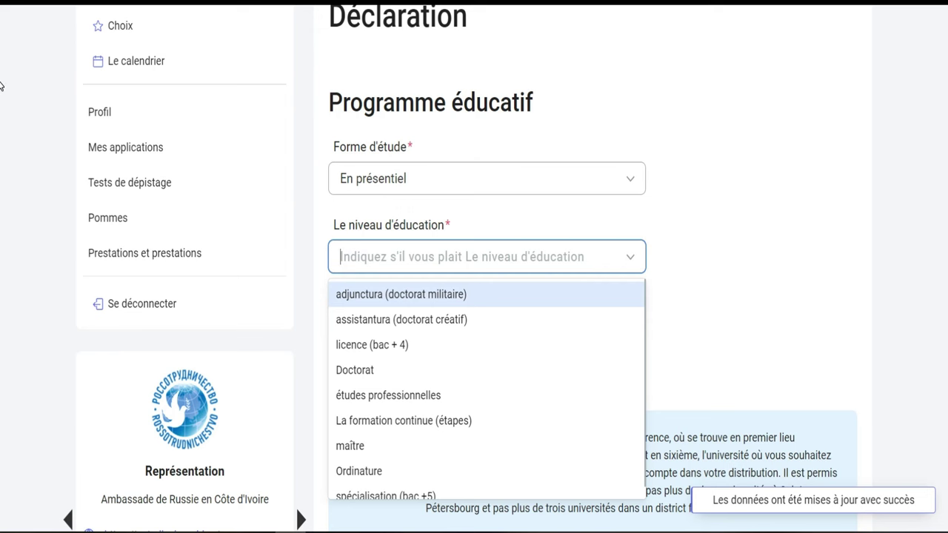
Choose licence (bac + 4) as the education level, revealing the training direction field.
scroll(1, 85, down, 2)
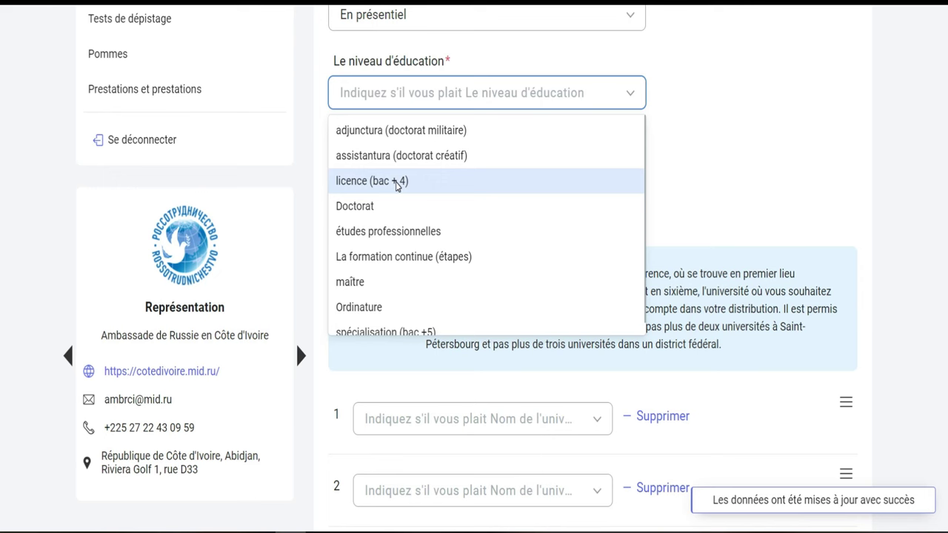
click(397, 186)
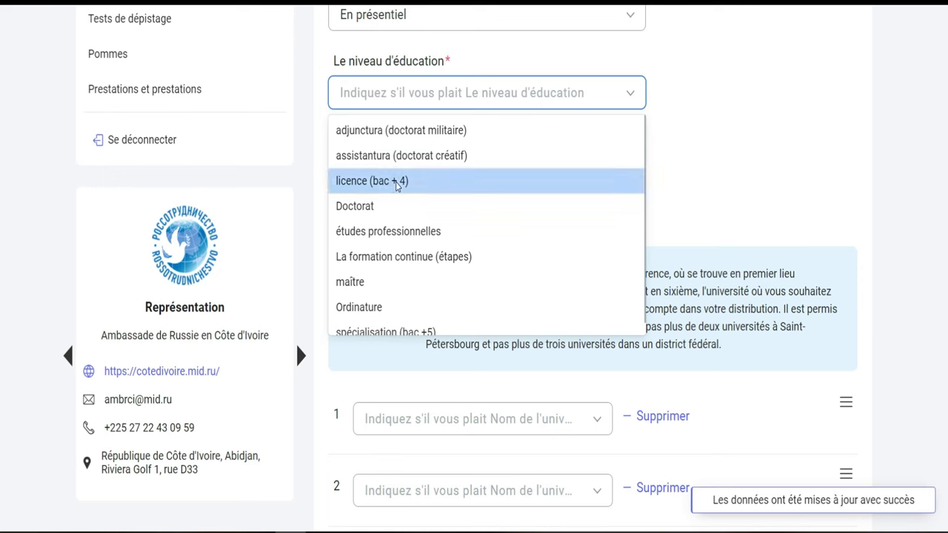
click(409, 164)
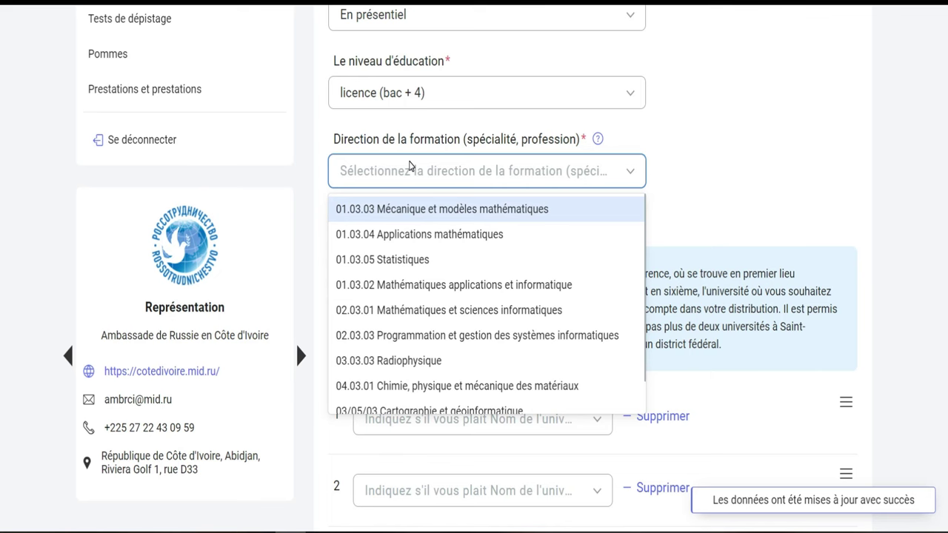
text(M)
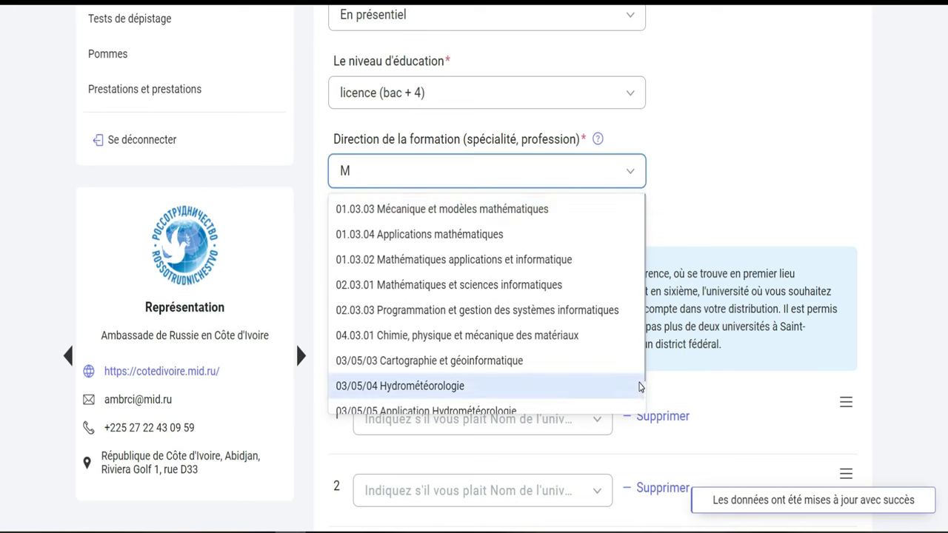
scroll(641, 387, down, 1)
scroll(640, 387, down, 1)
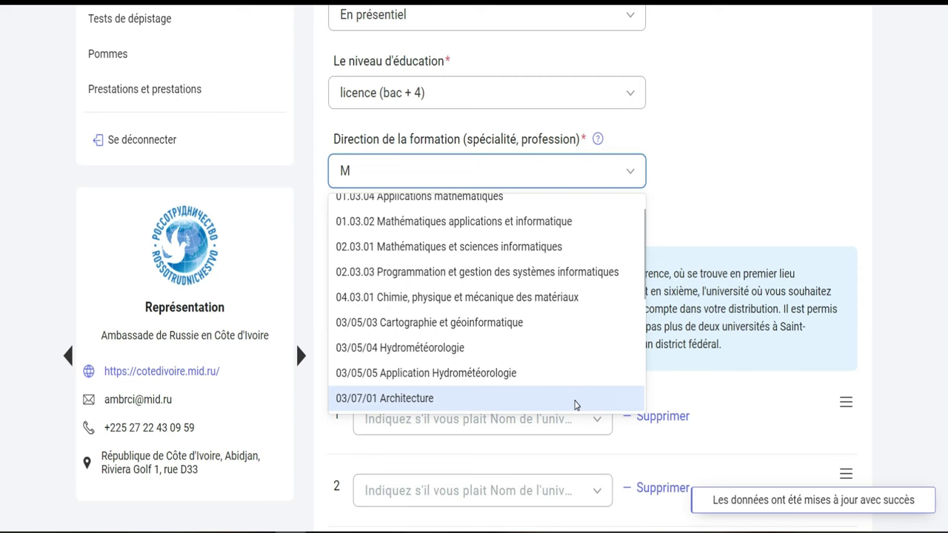
scroll(575, 404, down, 1)
scroll(576, 405, down, 4)
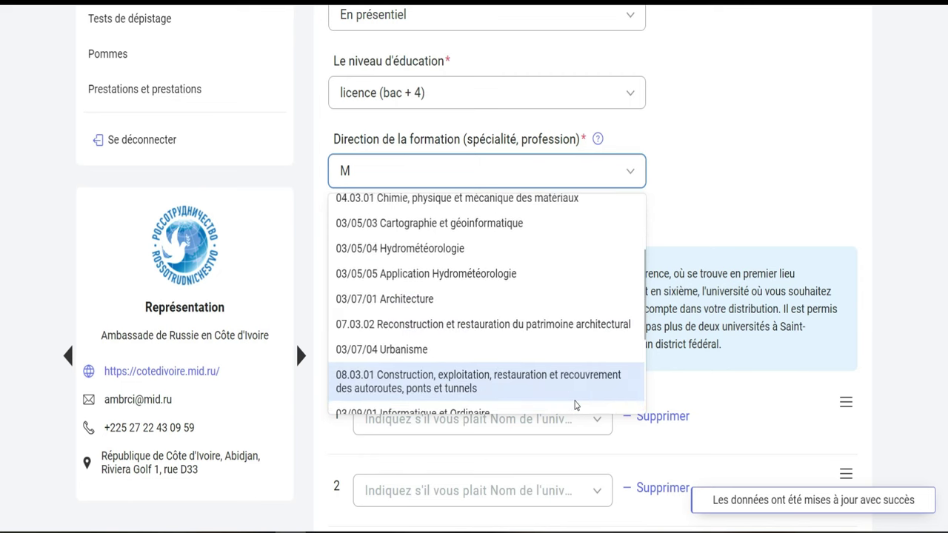
scroll(576, 405, down, 4)
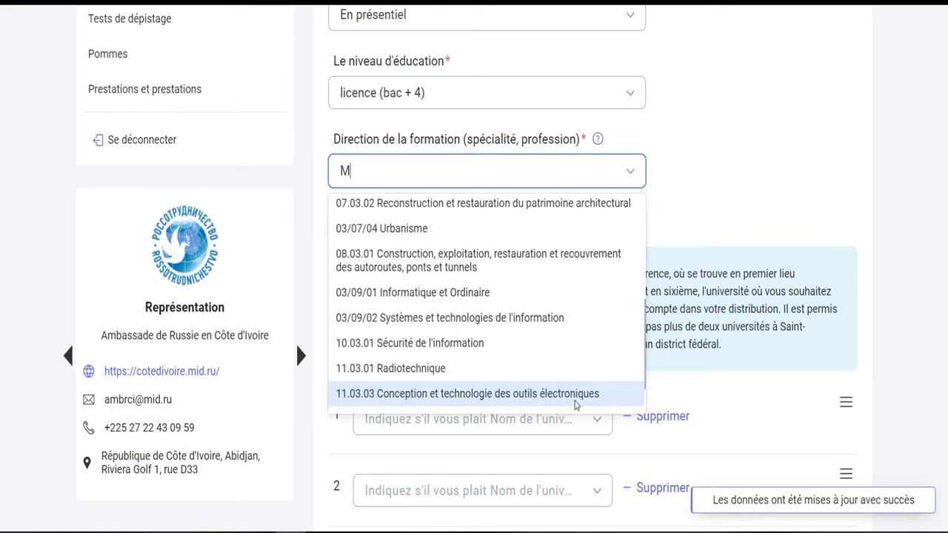
scroll(575, 405, down, 1)
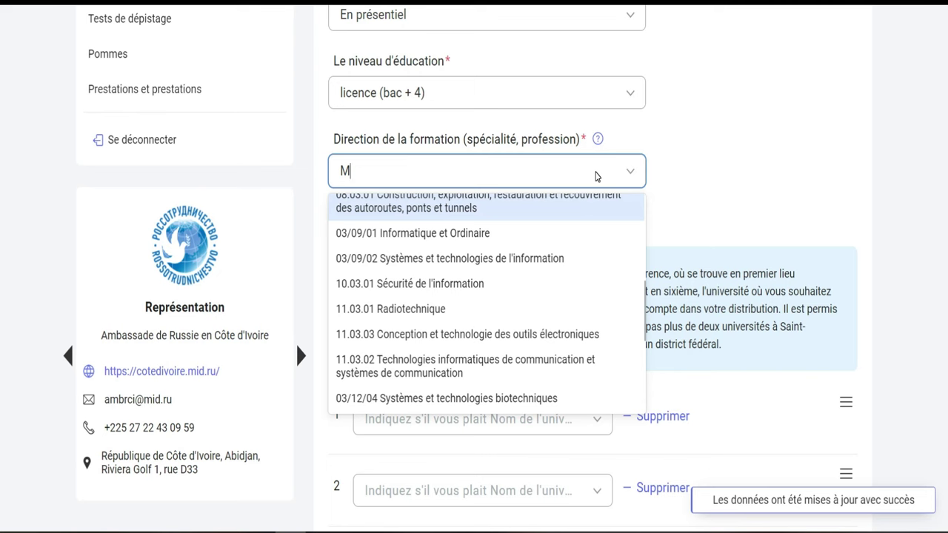
key(Down)
key(Down)
key(Down)
key(Down)
key(Down)
key(Down)
key(Down)
key(Down)
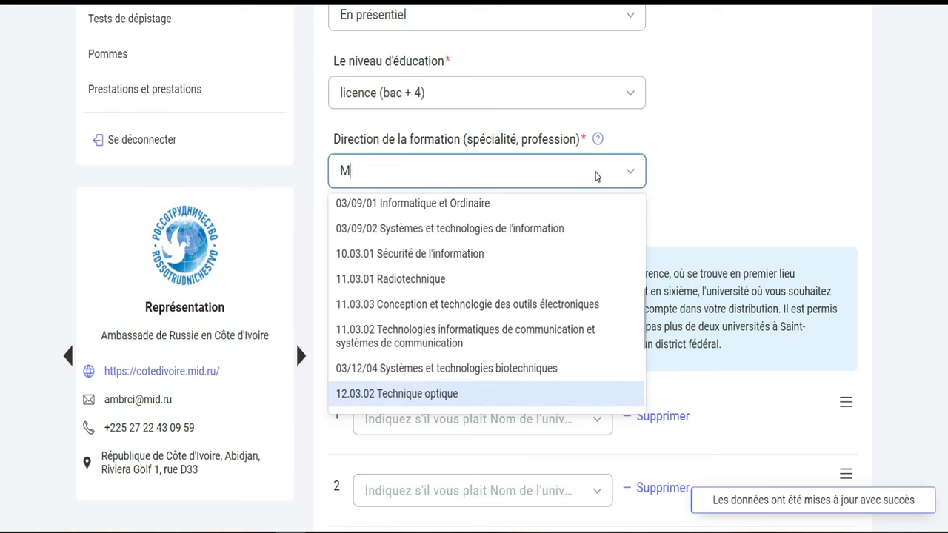
key(Down)
key(Down)
key(Down)
key(Down)
key(Down)
key(Down)
key(Down)
key(Down)
key(Down)
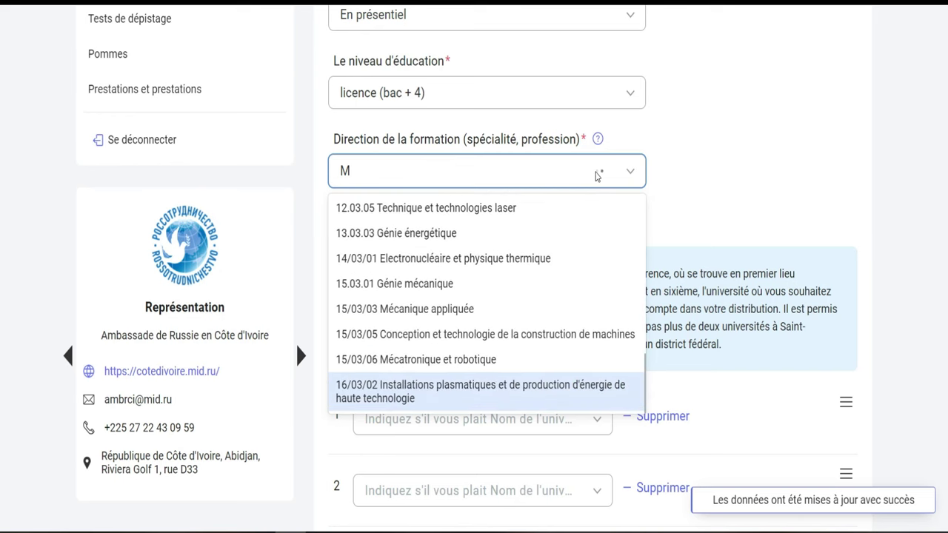
key(Down)
key(Down)
key(Down)
key(Down)
key(Down)
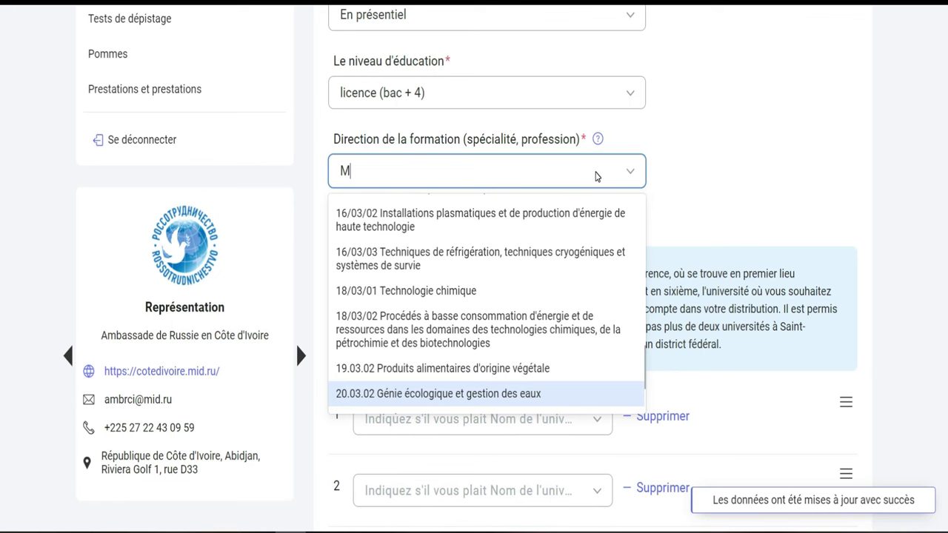
key(Down)
key(Down)
key(Down)
key(Down)
key(Down)
key(Down)
key(Down)
key(Down)
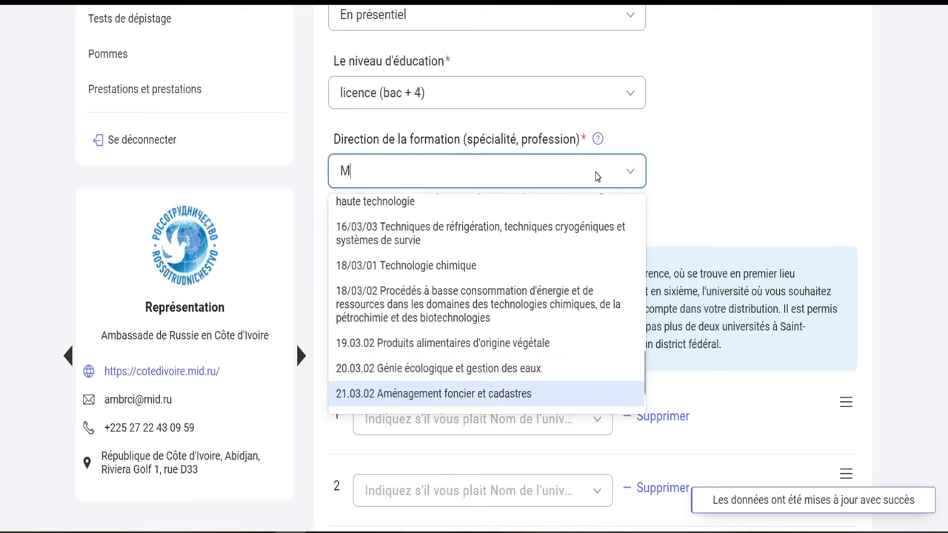
key(Down)
key(Down)
key(Down)
key(Down)
key(Down)
key(Down)
key(Down)
key(Down)
key(Down)
key(Down)
key(Down)
key(Down)
key(Down)
key(Down)
key(Down)
key(Down)
key(Down)
key(Down)
key(Down)
key(Down)
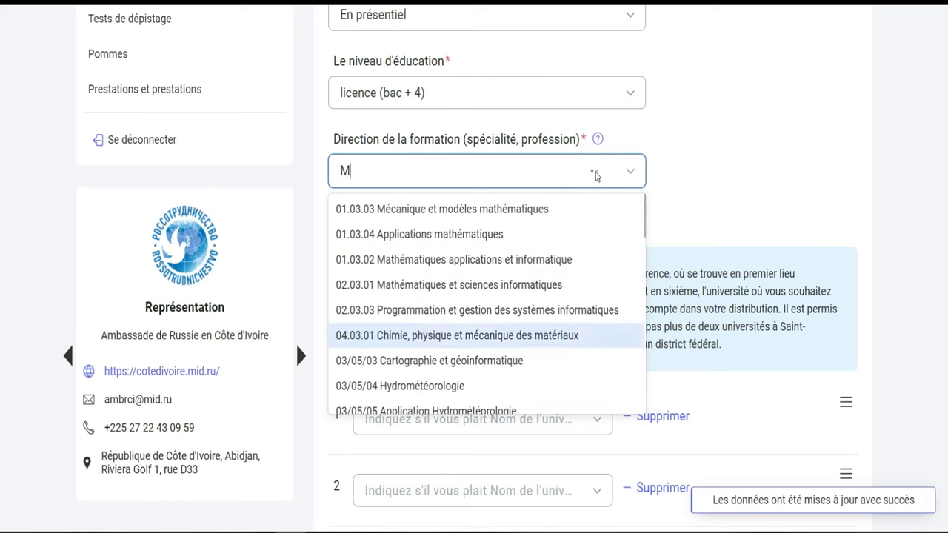
key(Down)
key(Down)
key(Down)
key(Down)
key(Down)
key(Down)
key(Down)
key(Down)
key(Down)
key(Down)
key(Down)
key(Down)
key(Down)
key(Down)
key(Down)
key(Down)
key(Down)
key(Down)
key(Down)
key(Down)
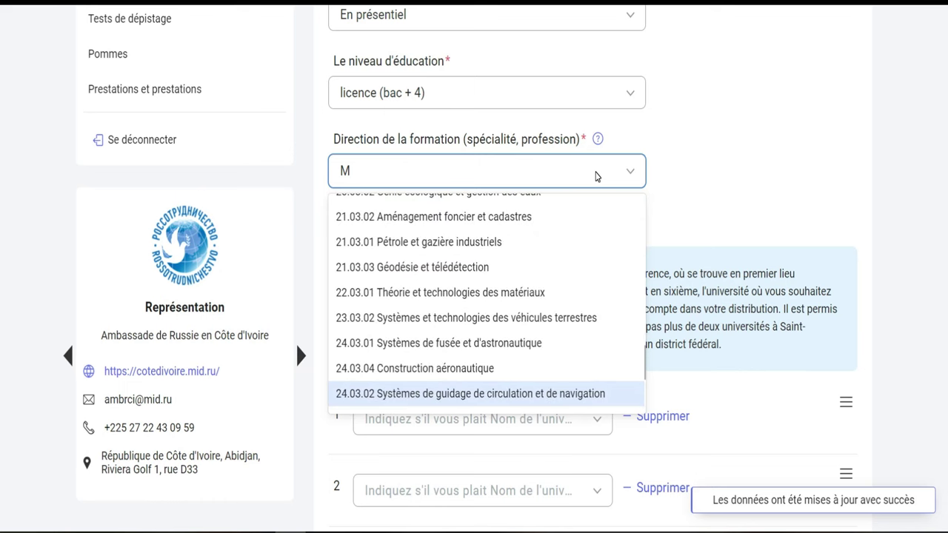
key(Down)
key(Down)
key(Down)
key(Down)
key(Down)
key(Down)
key(Down)
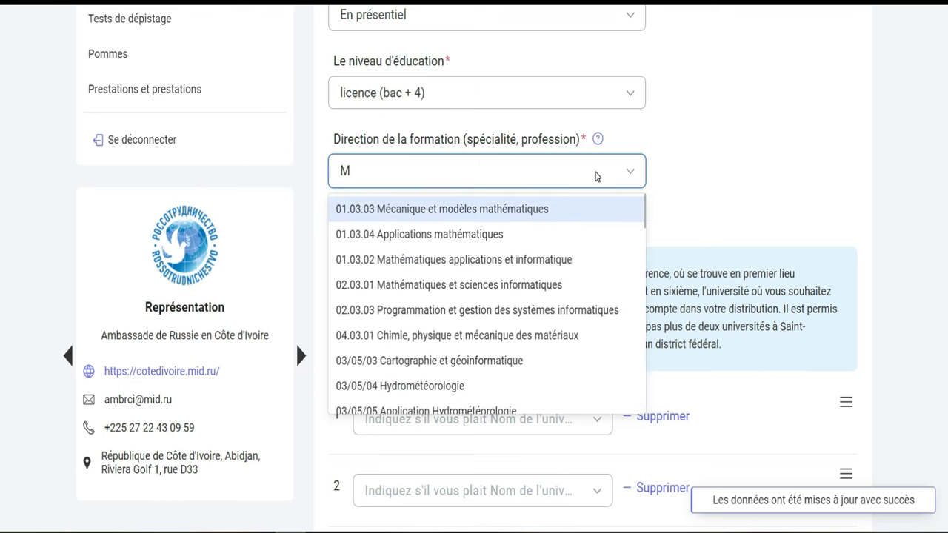
Change the education level to spécialisation (bac +5).
click(575, 101)
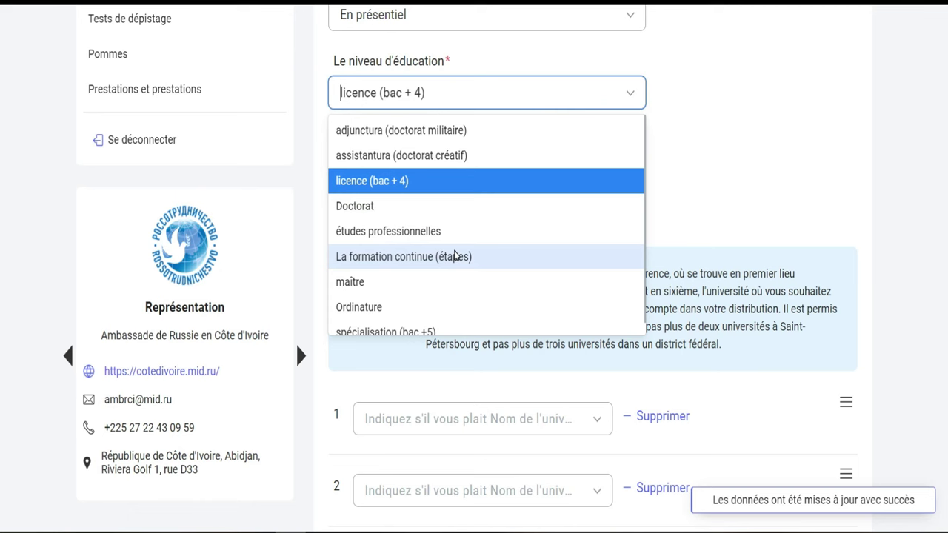
key(End)
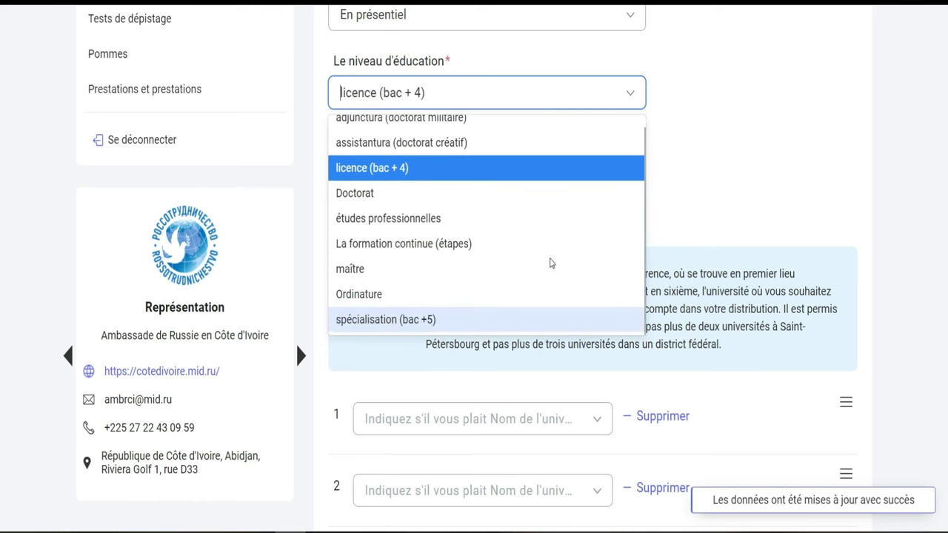
key(Home)
key(Up)
click(408, 326)
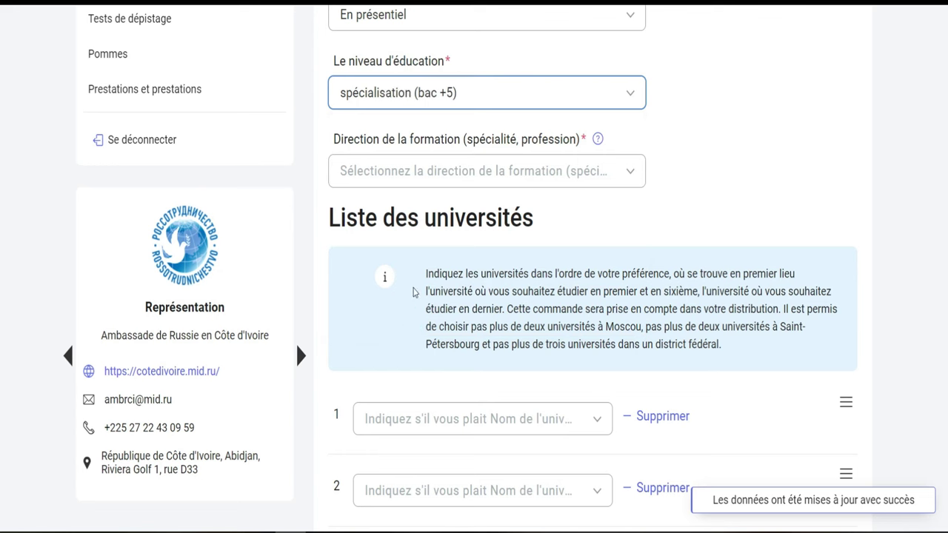
Choose 30/05/01 Médecine Biochimie as the training direction.
click(432, 180)
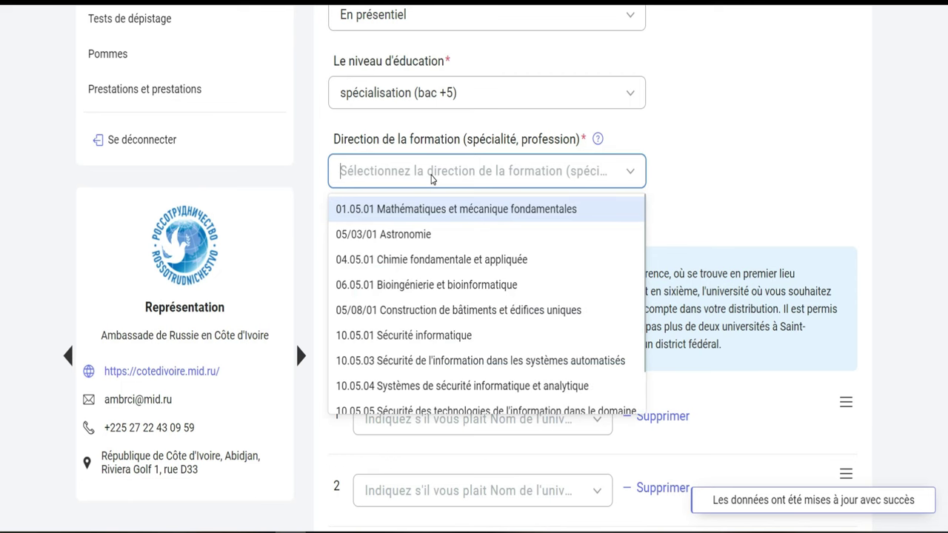
text(M)
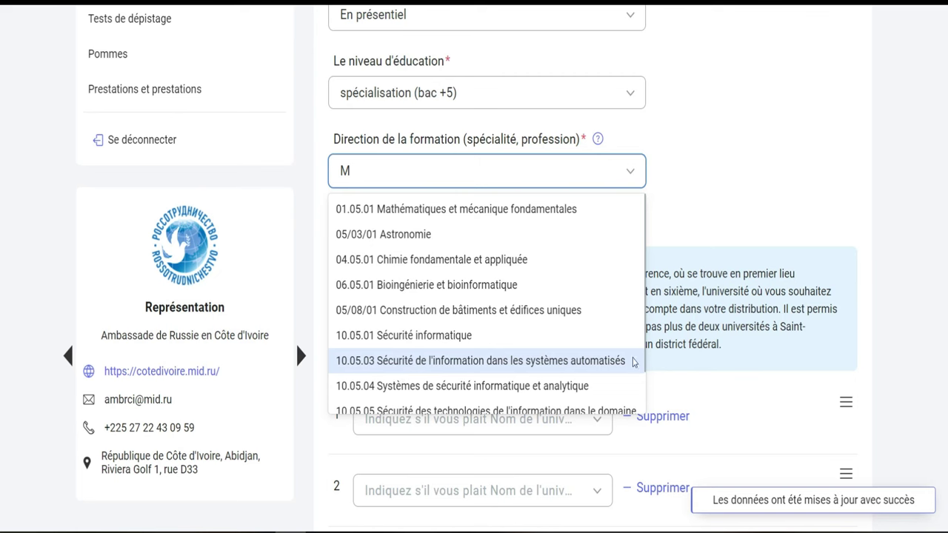
scroll(620, 394, down, 2)
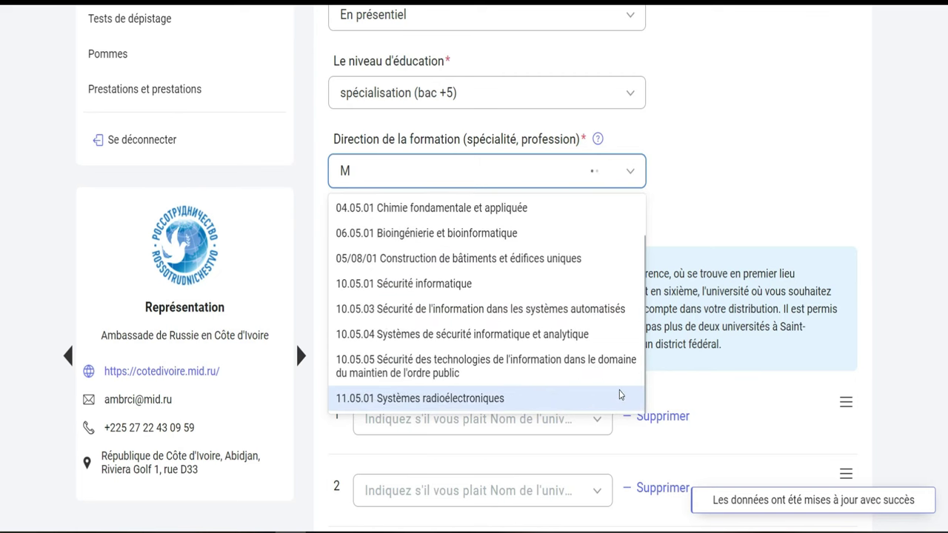
key(Down)
key(Down)
key(Down)
key(Down)
key(Down)
key(Down)
key(Down)
key(Down)
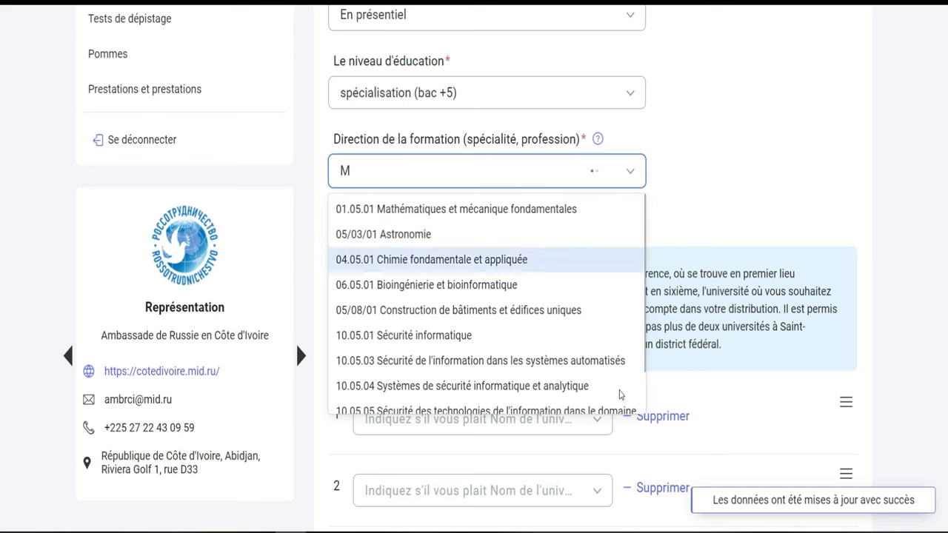
key(Down)
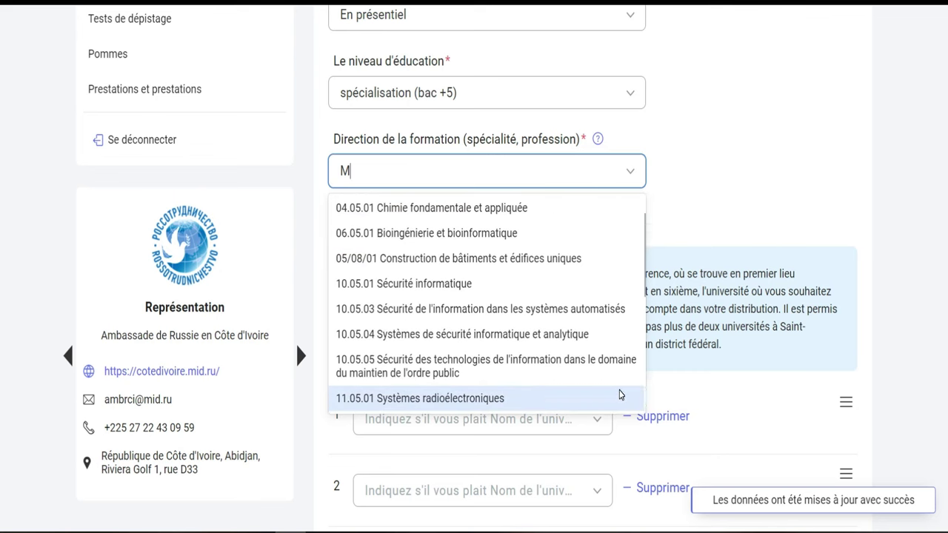
key(Down)
key(Down)
key(Down)
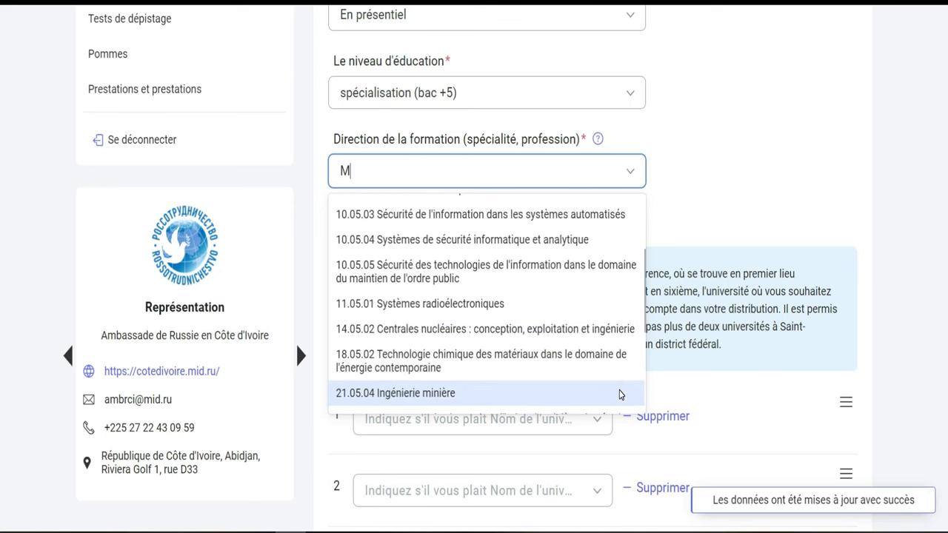
key(Down)
key(Down)
key(Down)
key(Down)
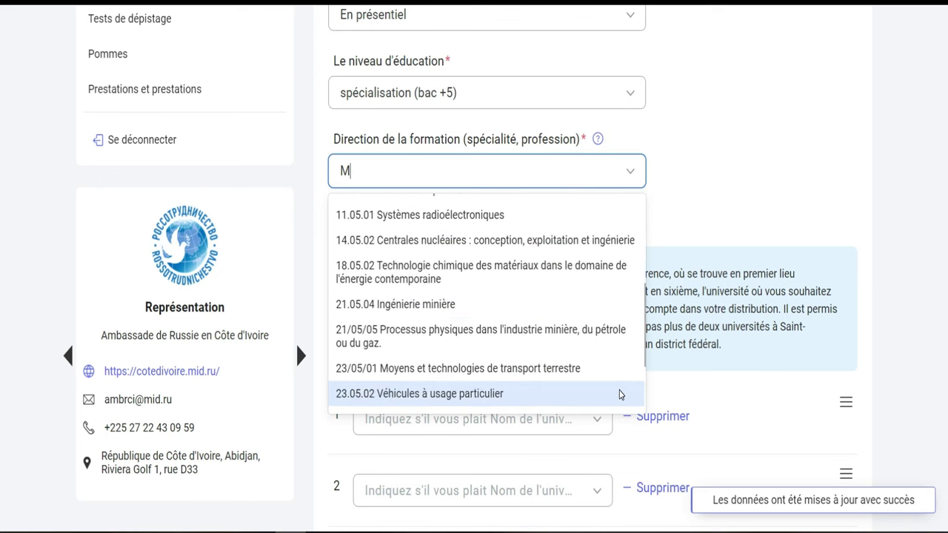
key(Down)
key(Down)
key(Down)
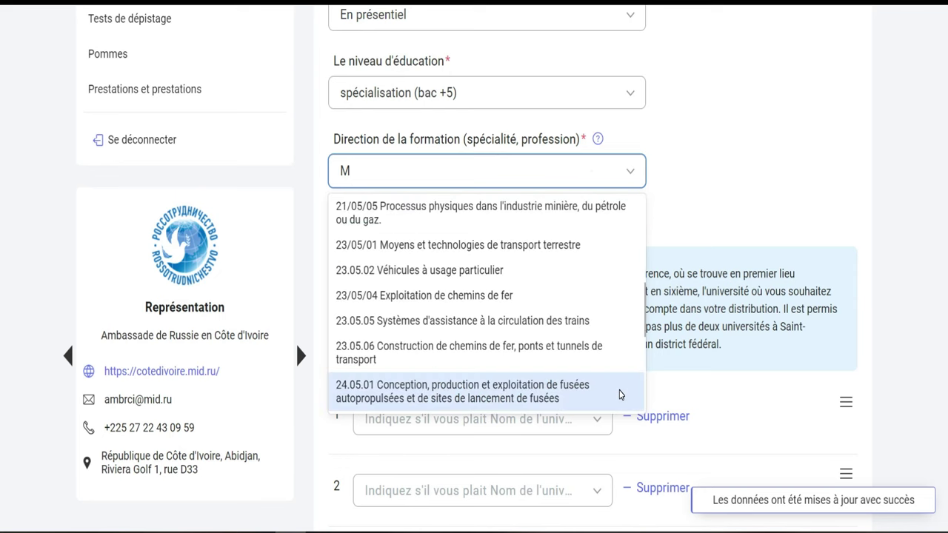
key(Down)
key(Down)
key(Down)
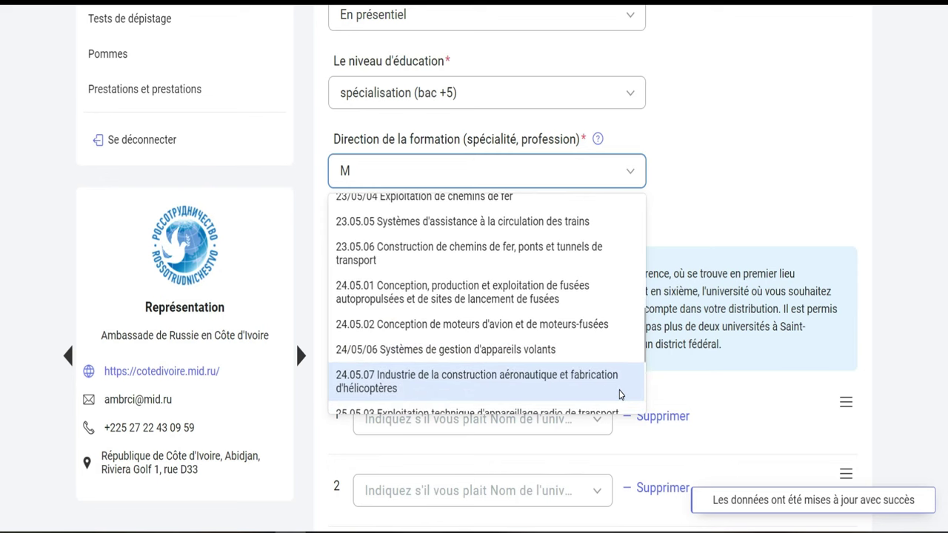
key(Down)
key(Down)
key(Down)
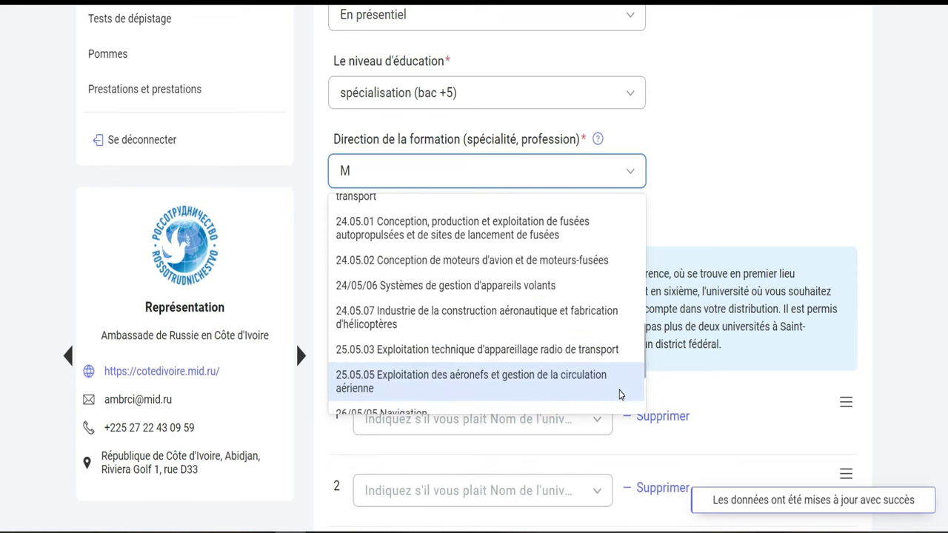
key(Down)
key(Down)
key(Down)
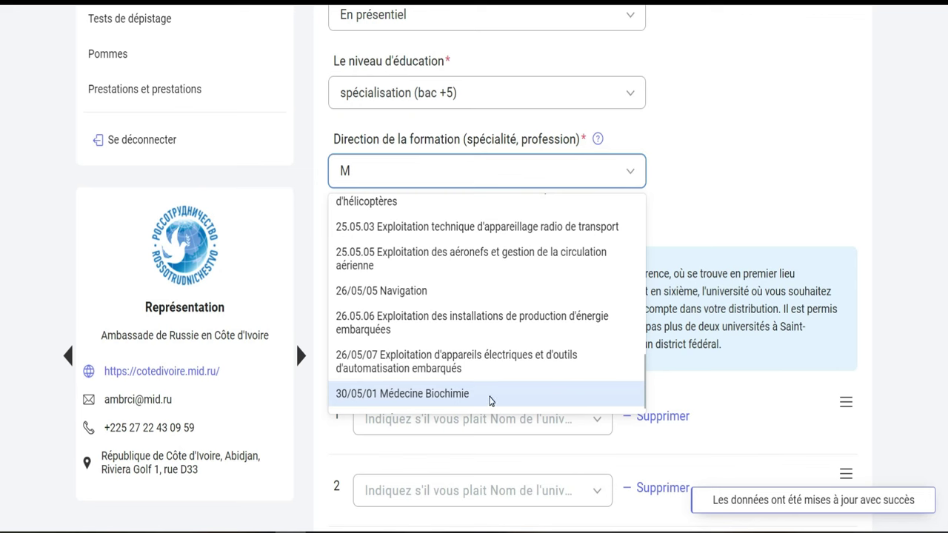
click(489, 398)
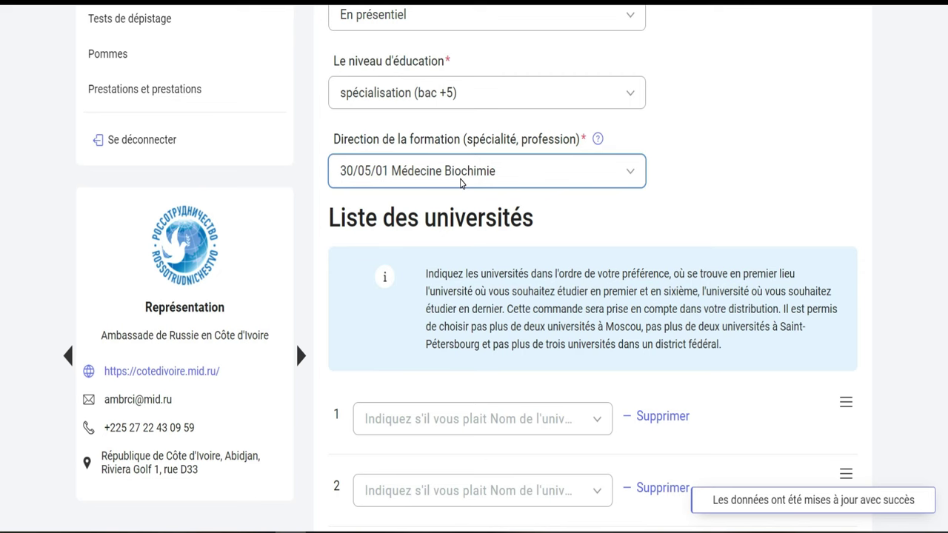
click(538, 99)
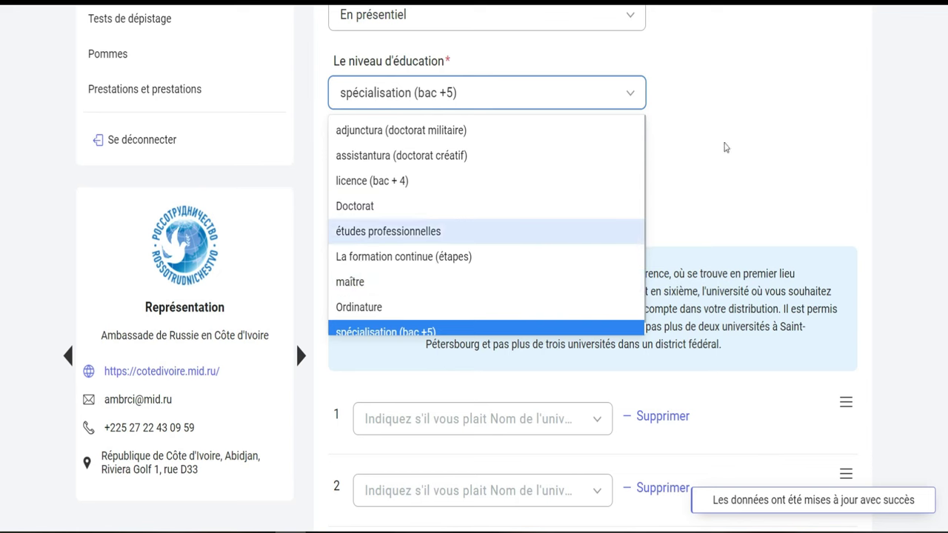
click(792, 112)
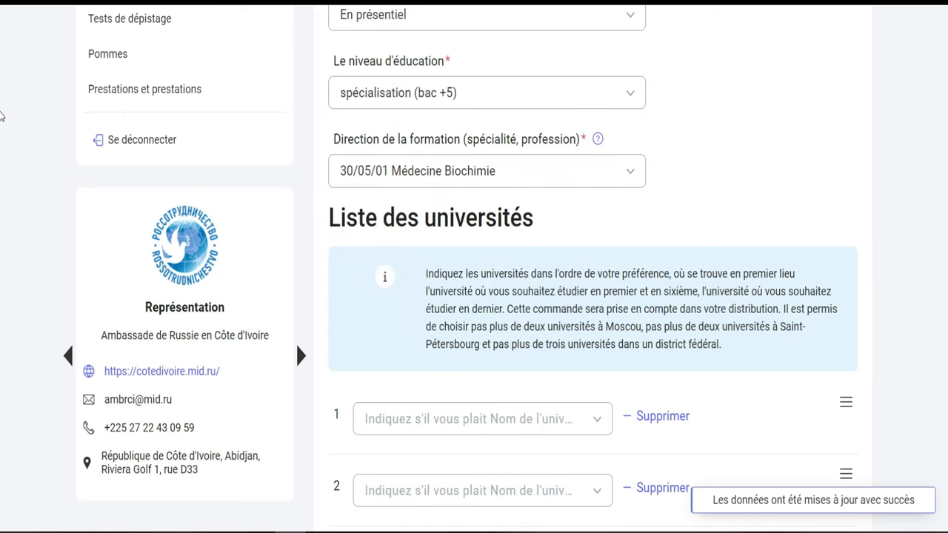
scroll(1, 116, down, 2)
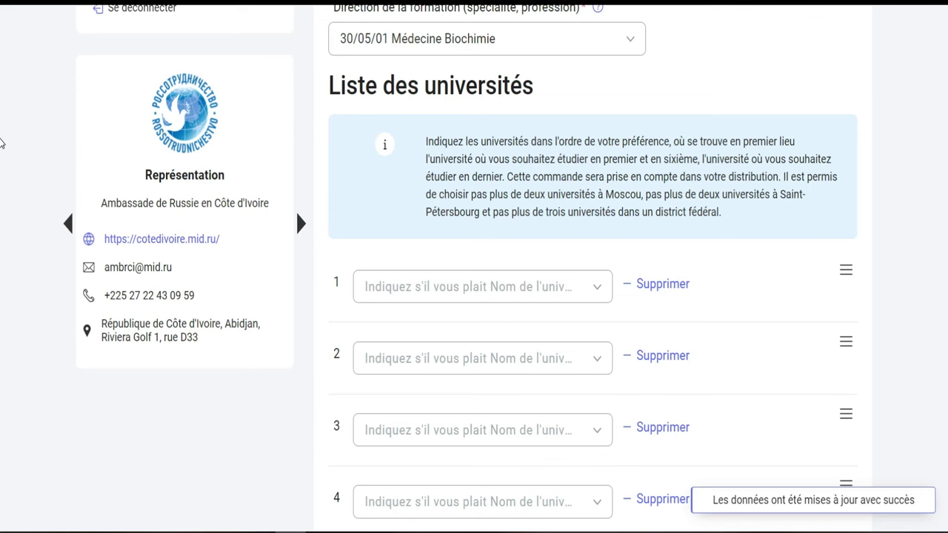
scroll(2, 142, up, 4)
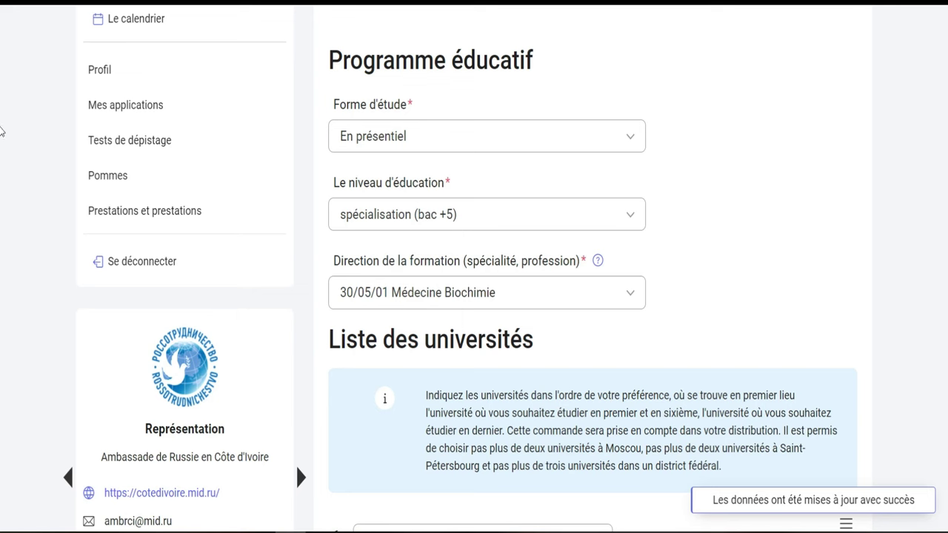
scroll(1, 131, down, 5)
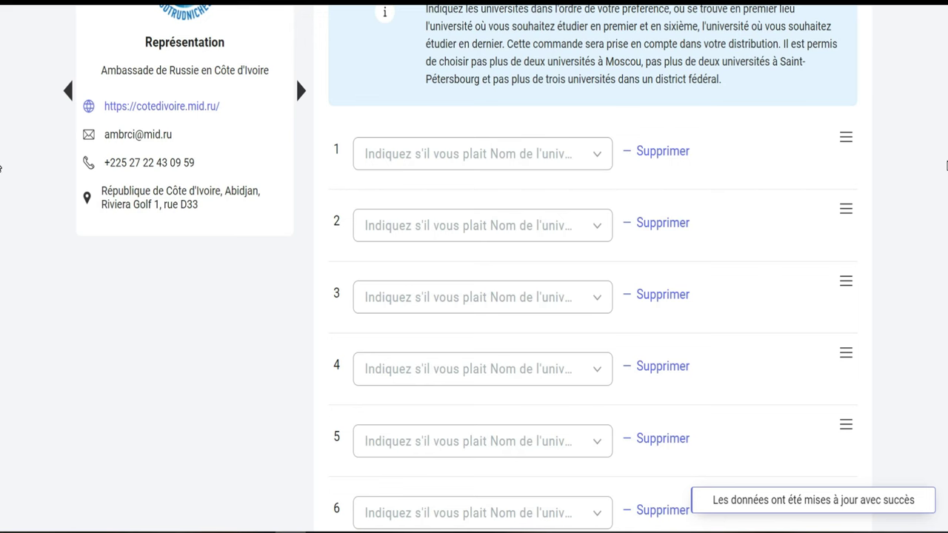
scroll(2, 167, up, 2)
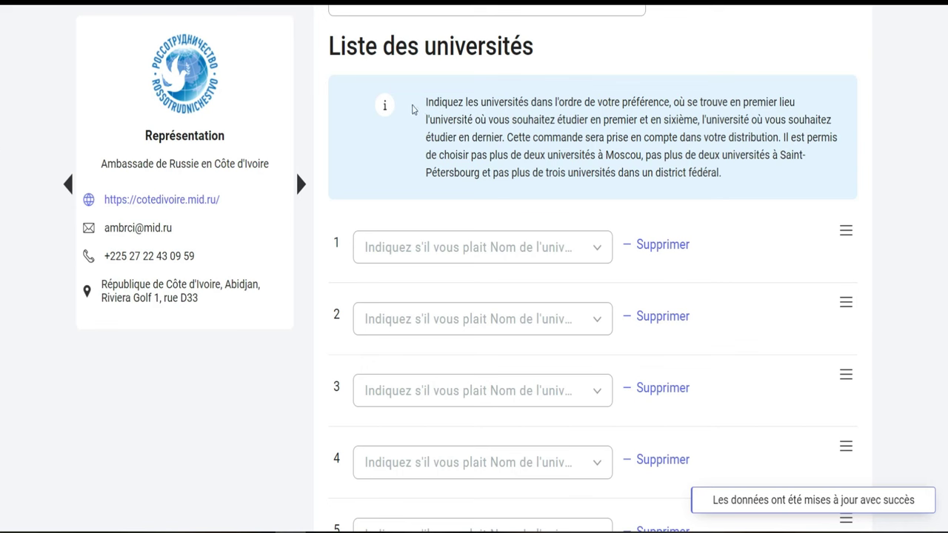
Highlight the info paragraph on ranking universities under Liste des universités.
drag(420, 98, 749, 181)
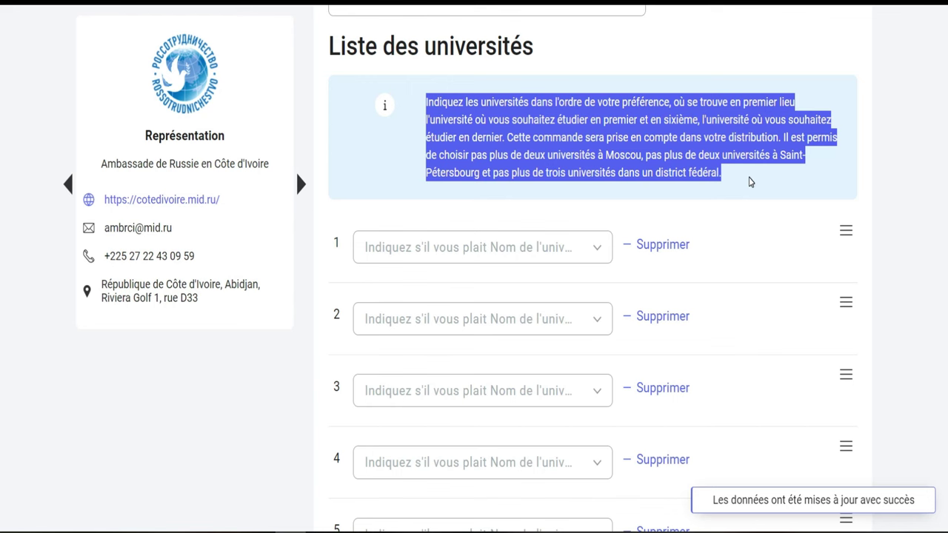
Open the university list for the first-choice preference slot.
click(597, 249)
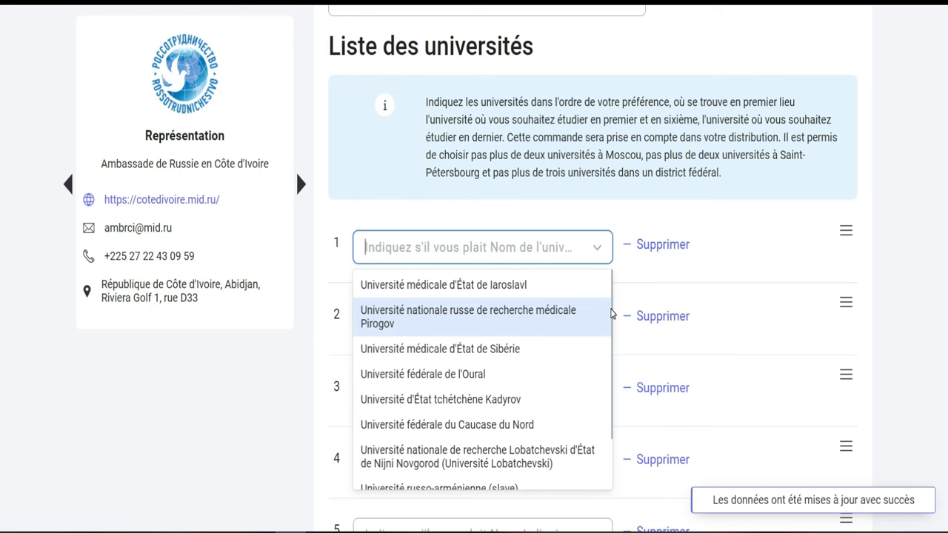
Rank Université fédérale de l'Oural first and Université médicale d'État de Sibérie second.
click(489, 382)
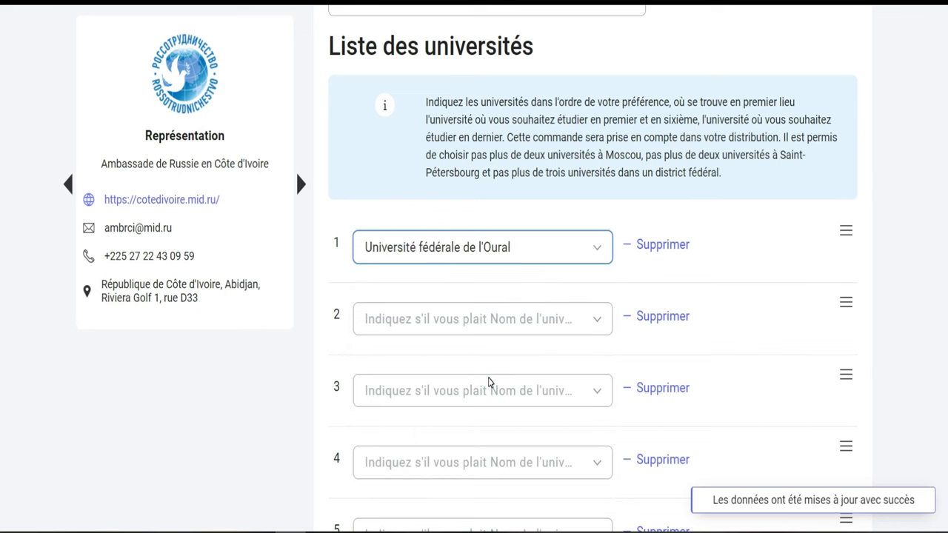
click(557, 326)
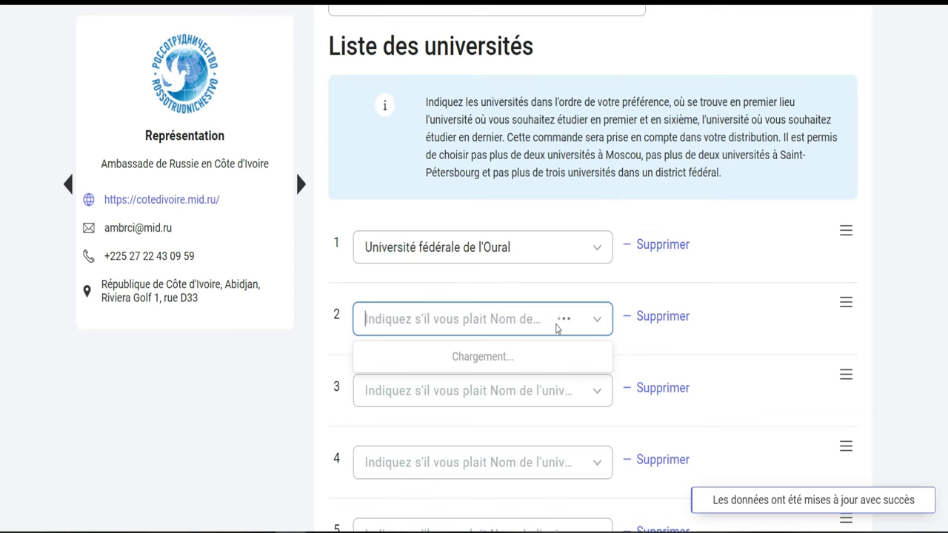
text(M)
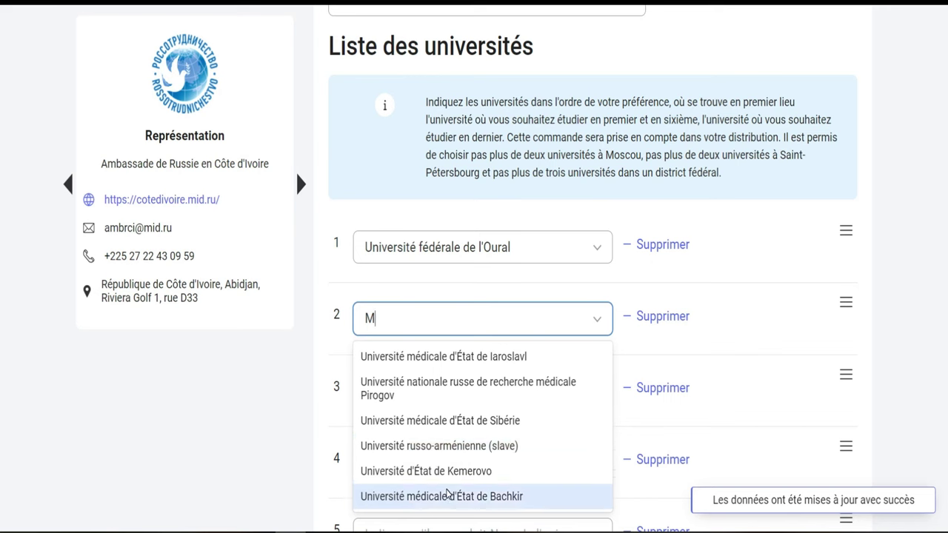
key(Down)
key(Down)
key(Down)
key(Down)
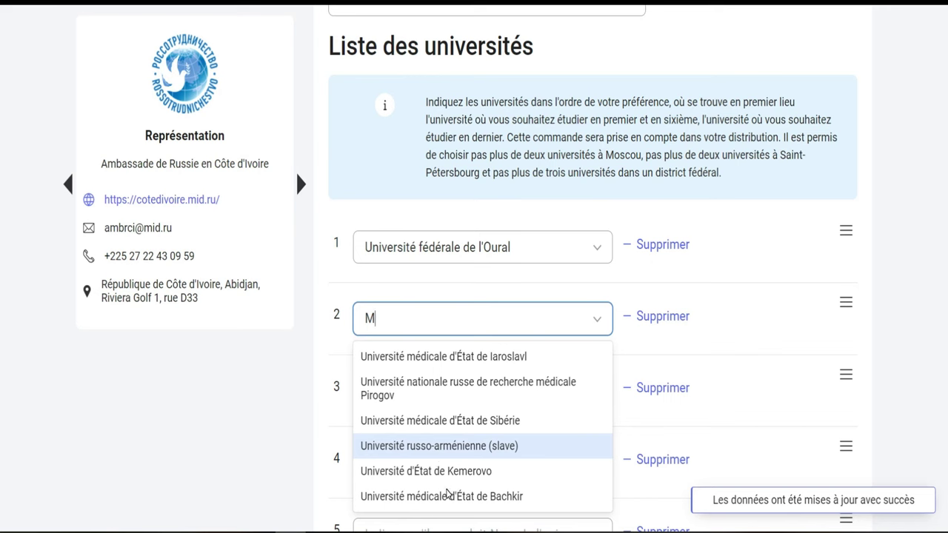
click(438, 428)
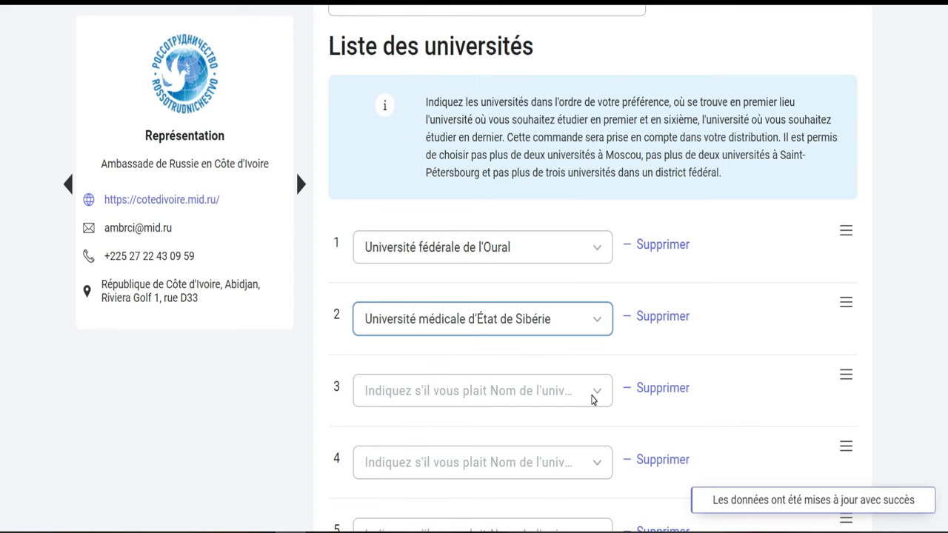
click(592, 400)
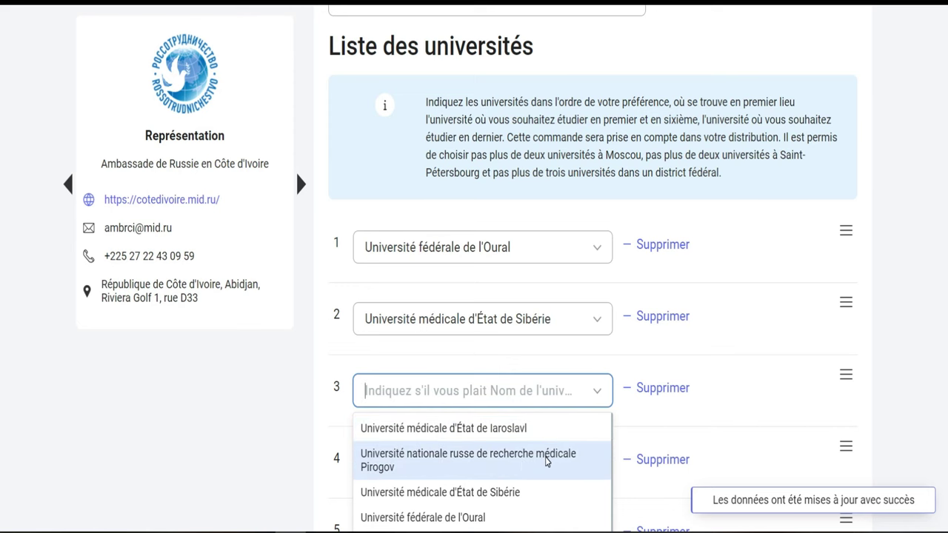
Pick Université d'État de Saratov from the list as the third preference.
scroll(1, 181, down, 5)
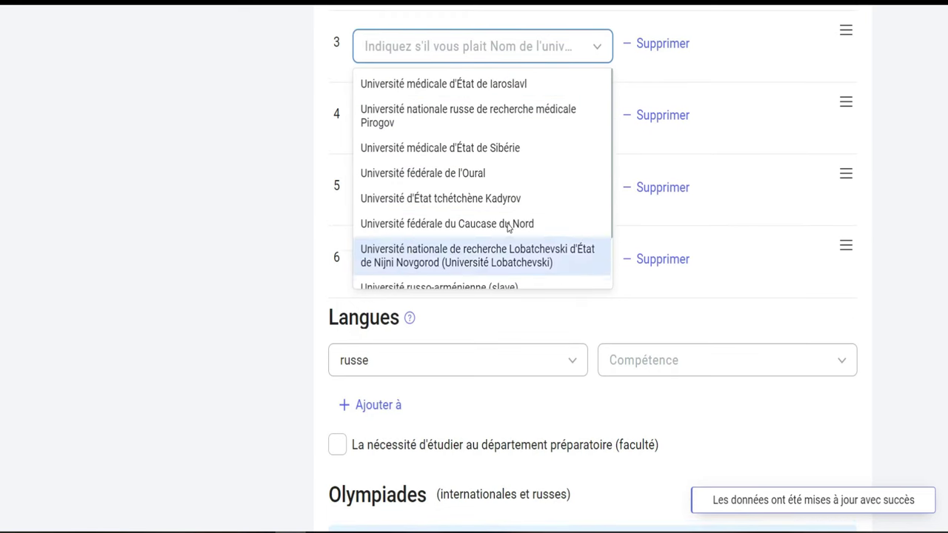
key(Down)
key(Down)
key(Down)
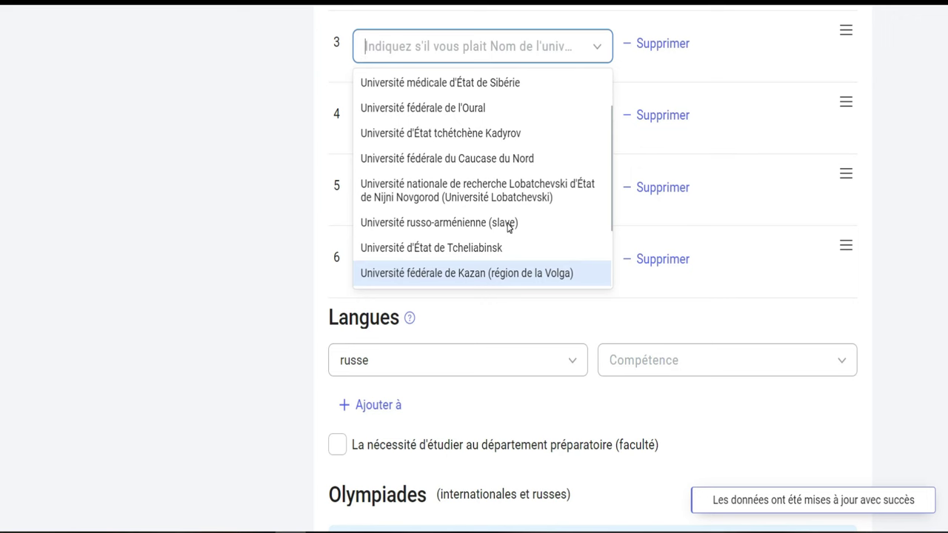
key(Down)
key(Down)
key(Down)
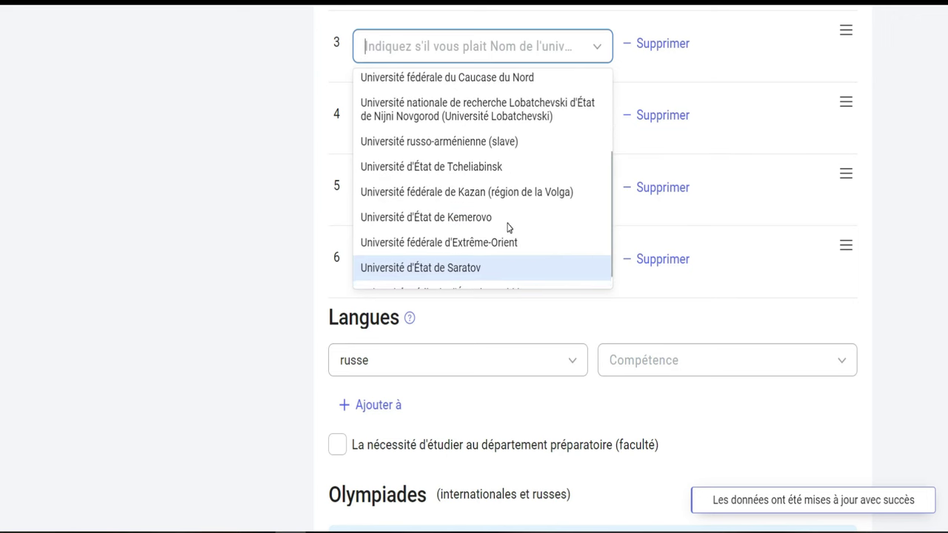
key(Down)
click(483, 249)
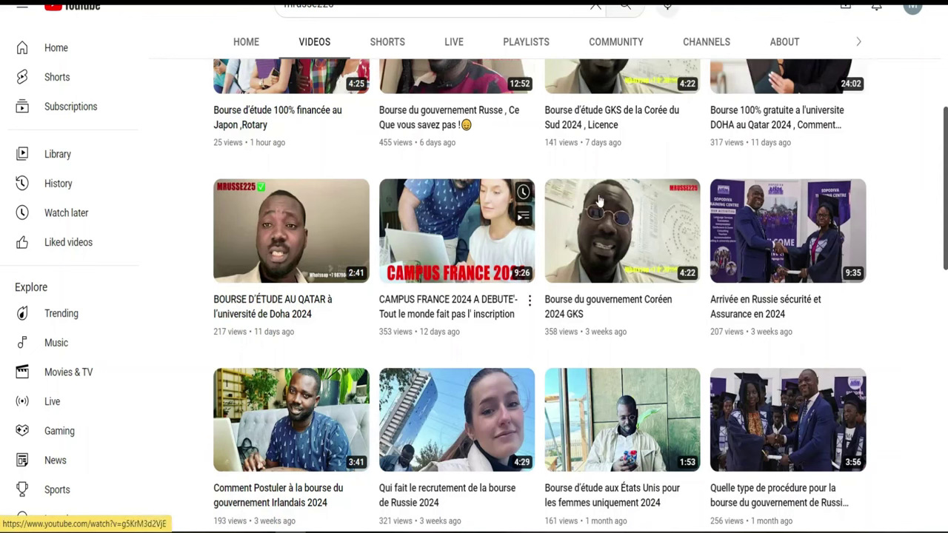
drag(944, 178, 939, 61)
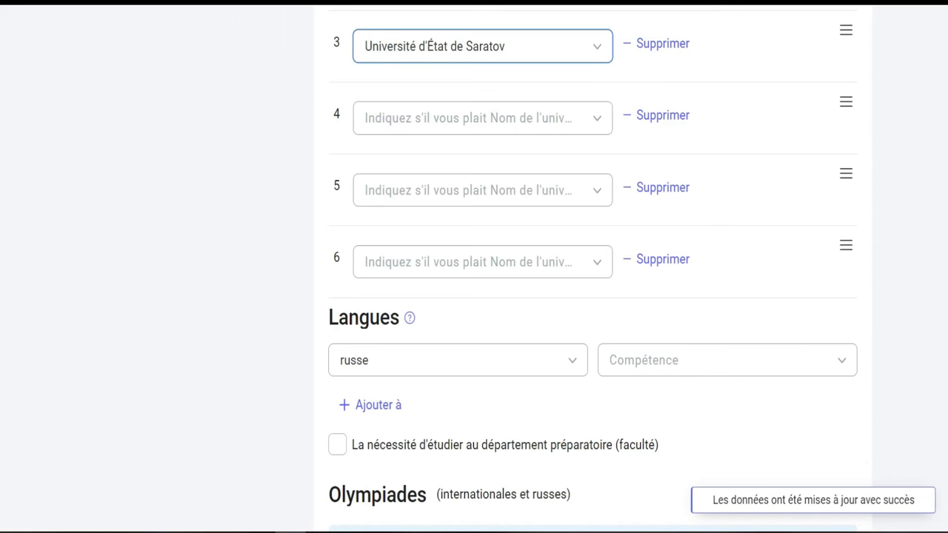
Choose Université fédérale de Kazan (région de la Volga) as the fourth preference.
click(426, 120)
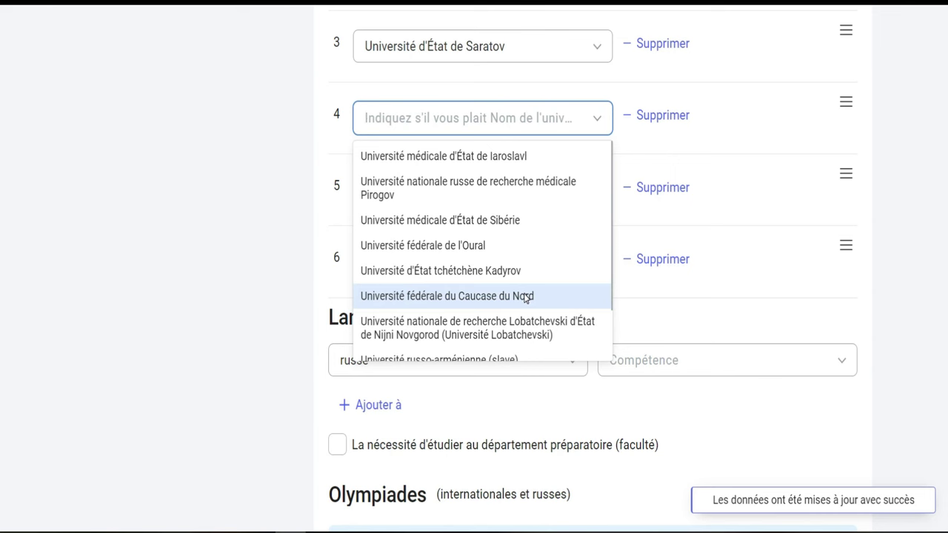
drag(612, 296, 612, 361)
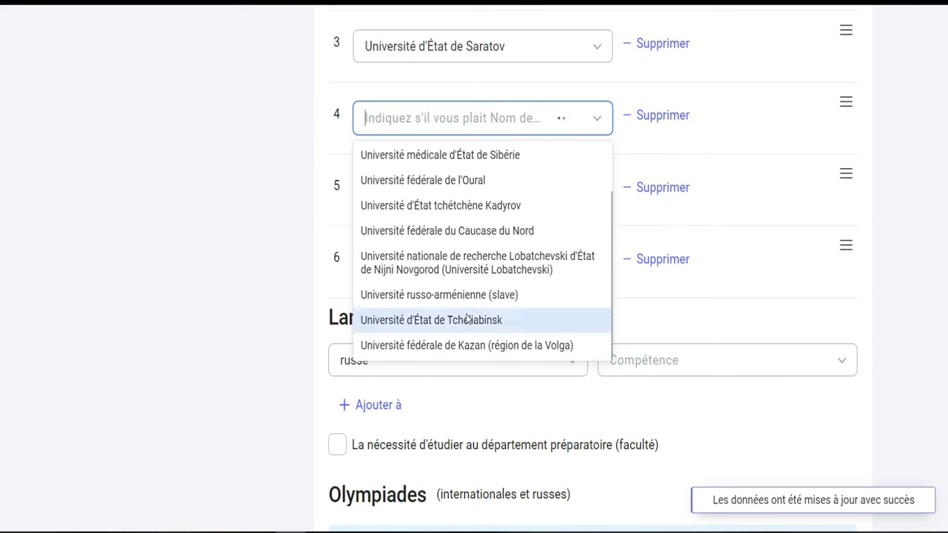
click(453, 344)
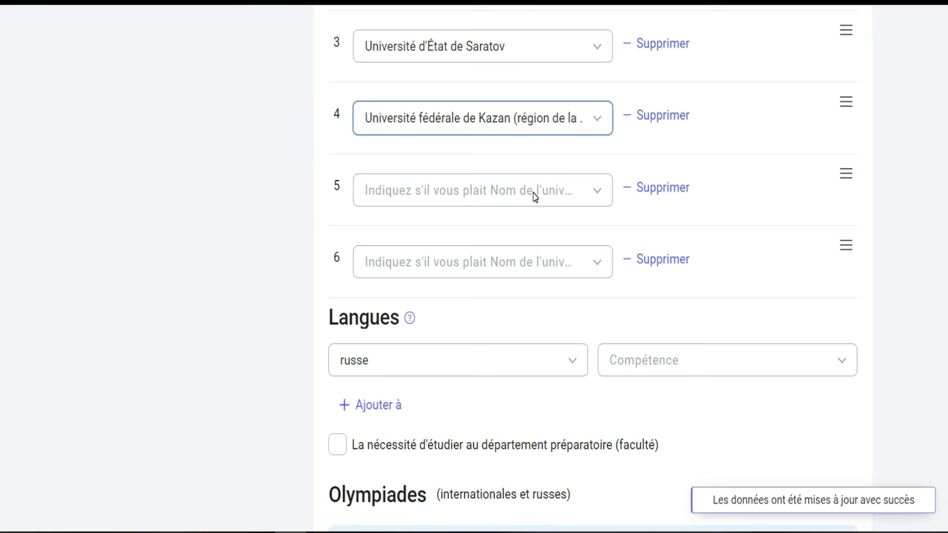
click(535, 196)
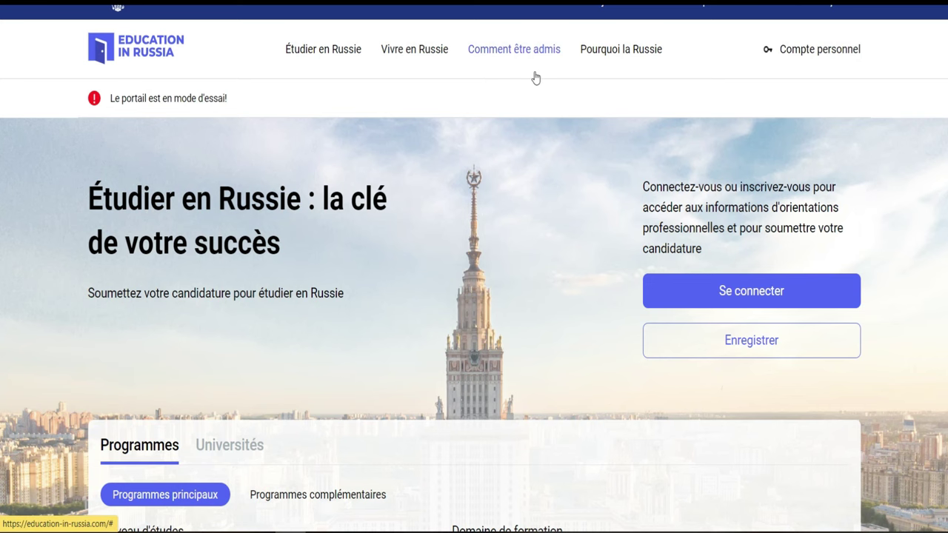
Sign in to the personal account and land on the Mes applications page.
click(535, 76)
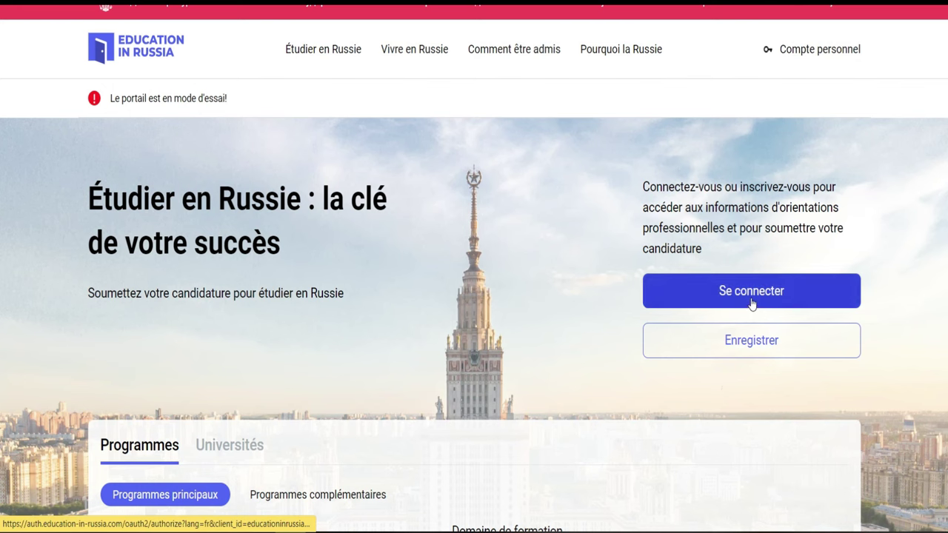
click(751, 302)
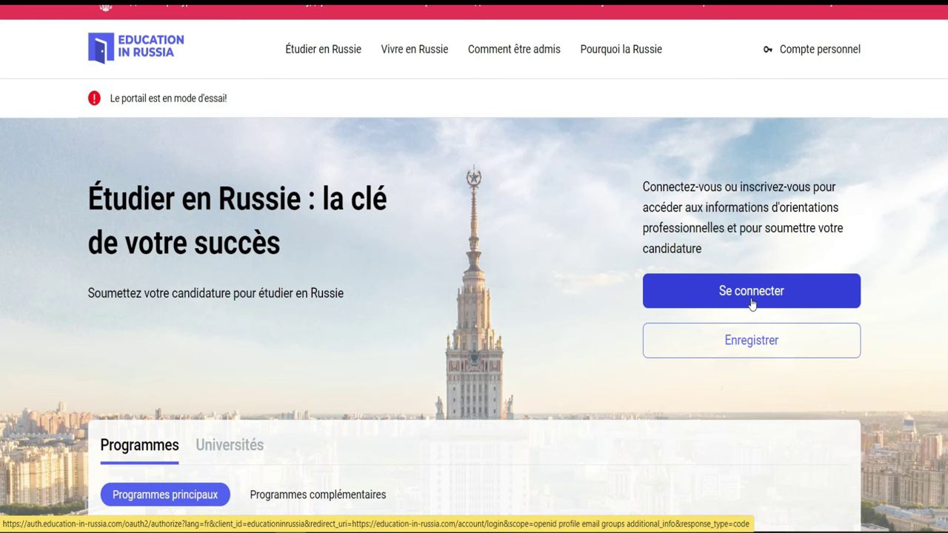
click(752, 302)
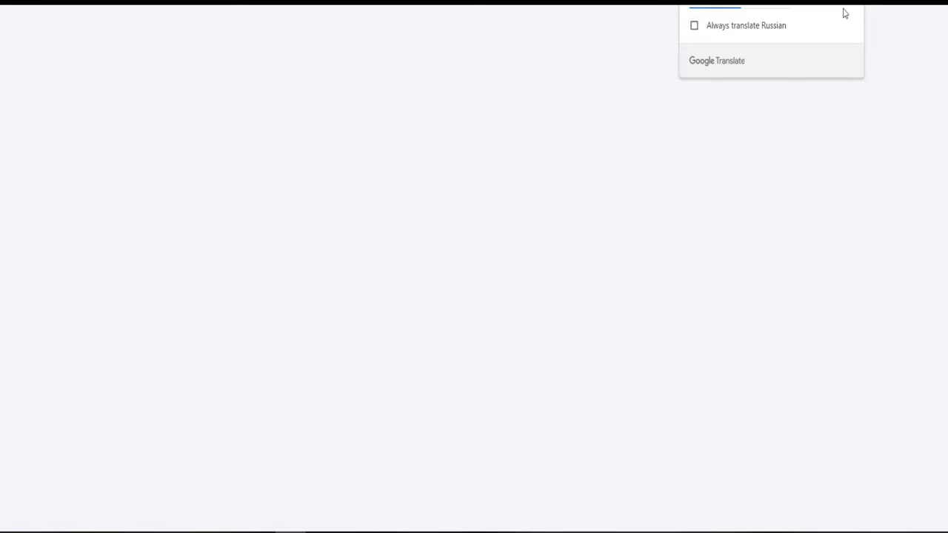
click(764, 6)
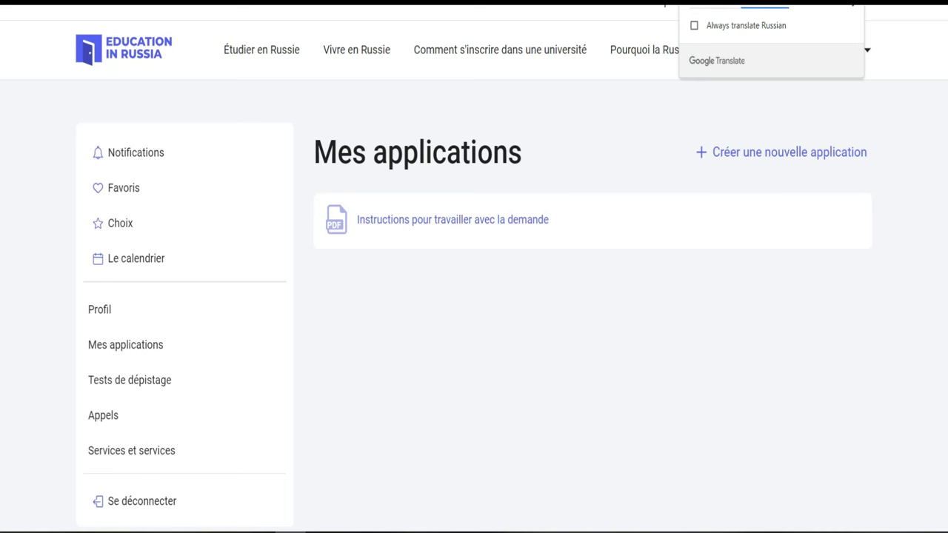
Create a new draft application, open it for editing, and go to its Déclaration section.
click(732, 167)
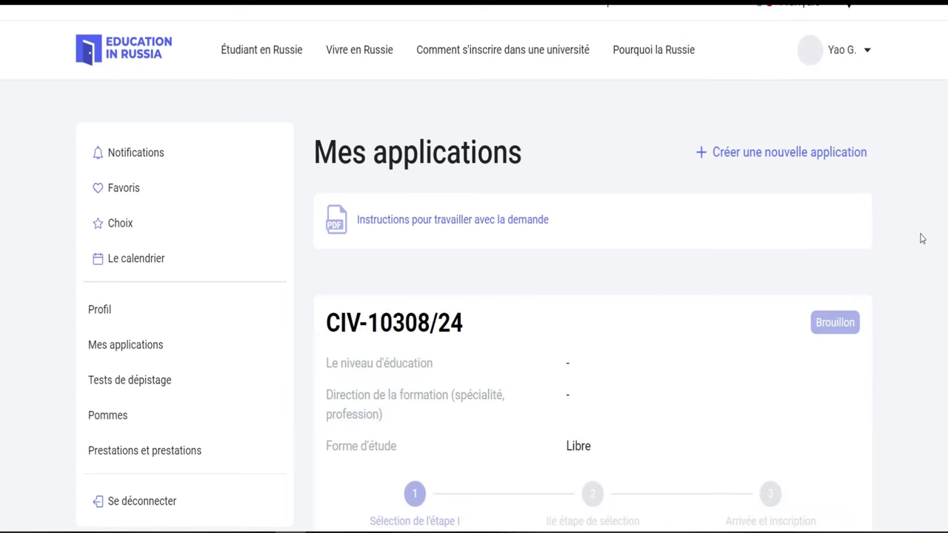
scroll(3, 216, down, 1)
scroll(2, 216, down, 3)
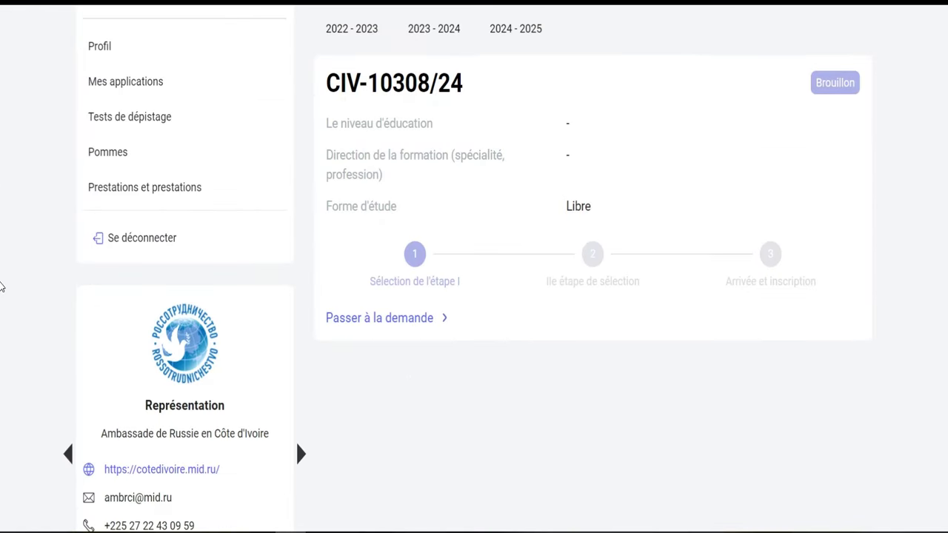
click(358, 321)
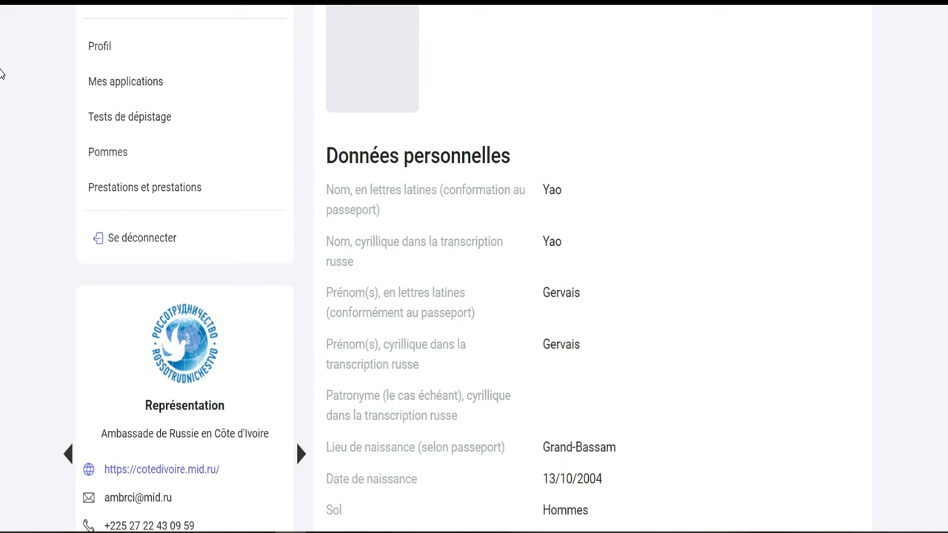
scroll(1, 213, down, 8)
scroll(938, 66, up, 10)
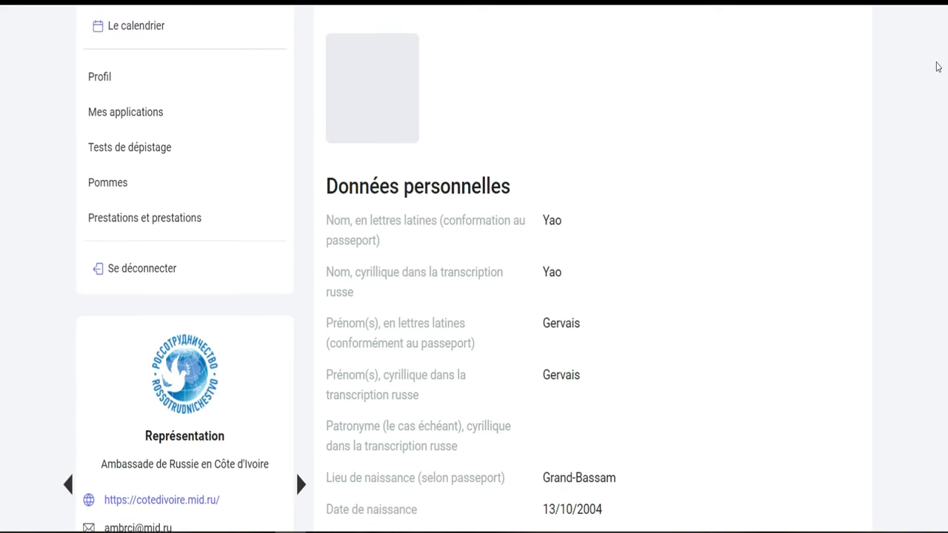
click(801, 120)
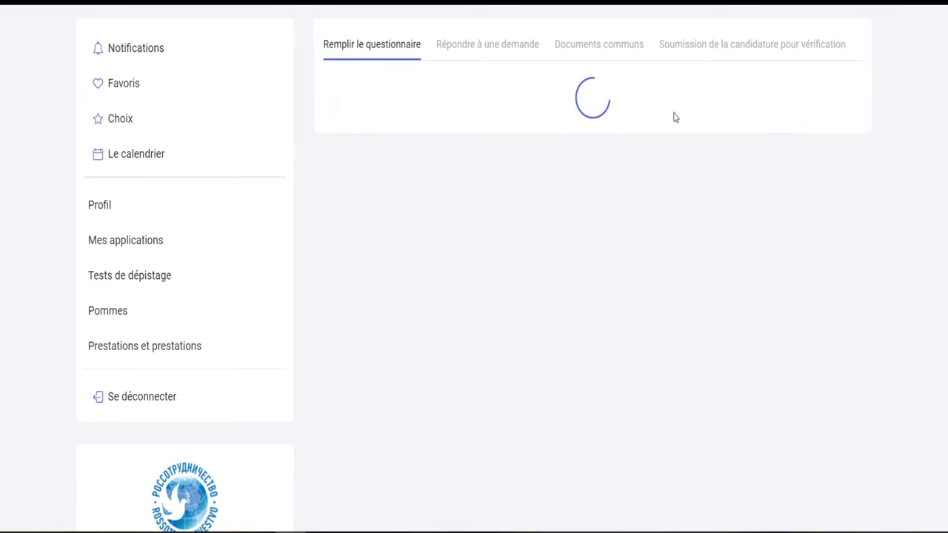
click(482, 45)
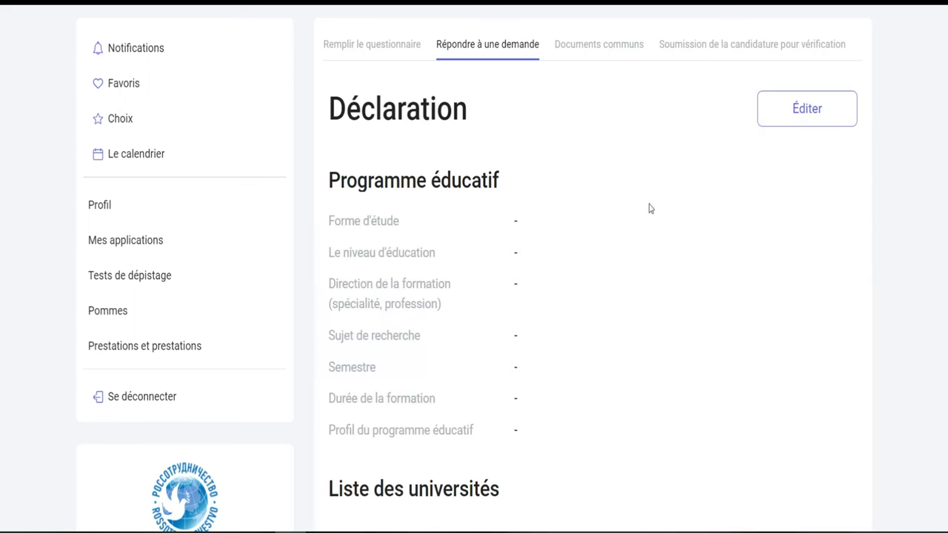
Make the Déclaration editable and set in-person study at spécialisation (bac +5) level.
click(811, 111)
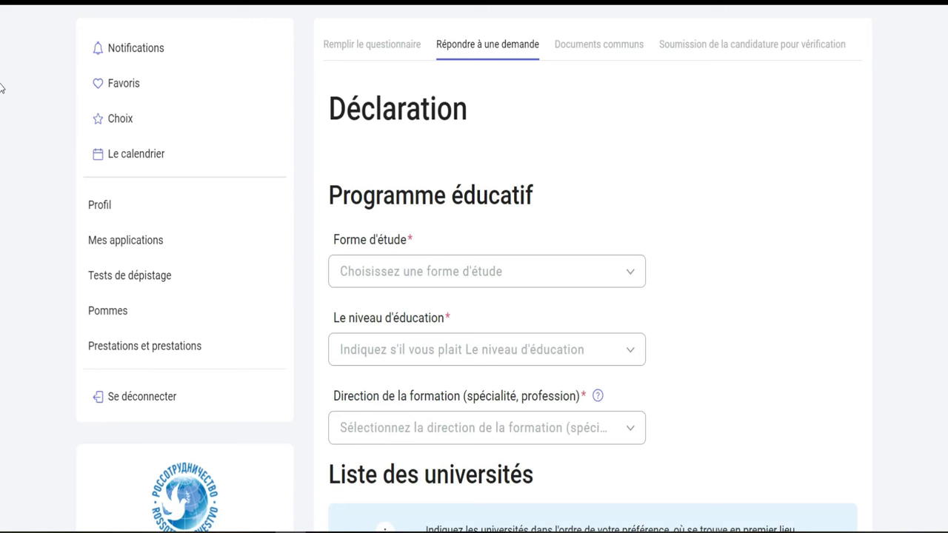
scroll(2, 87, down, 4)
scroll(783, 143, up, 2)
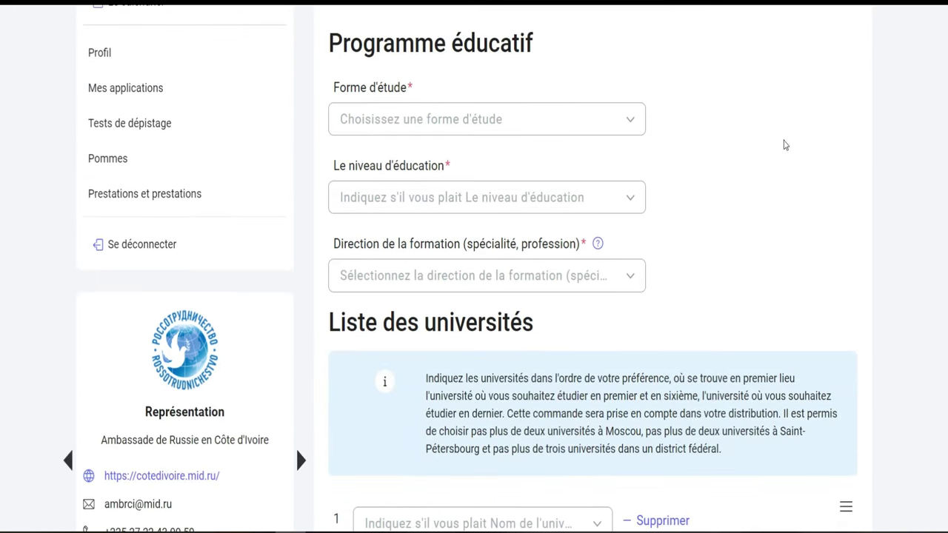
click(620, 122)
click(559, 156)
click(561, 197)
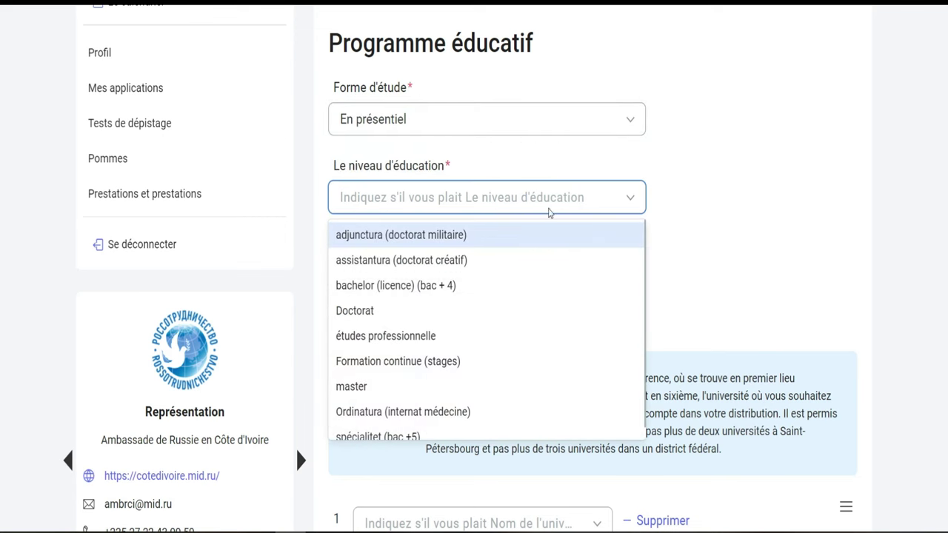
click(485, 432)
Choose 10.05.01 Sécurité informatique as the training specialty.
click(507, 284)
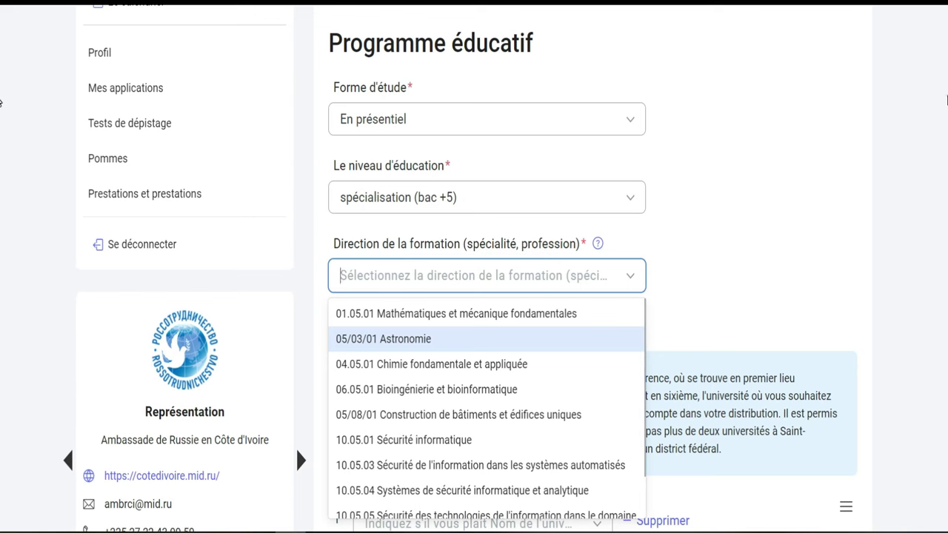
drag(0, 102, 1, 119)
scroll(1, 148, down, 6)
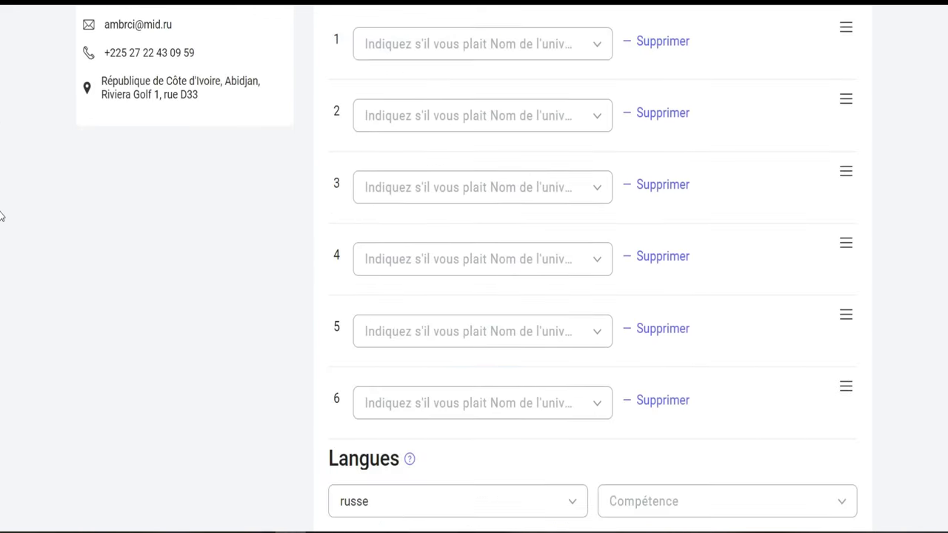
scroll(939, 161, up, 4)
click(615, 78)
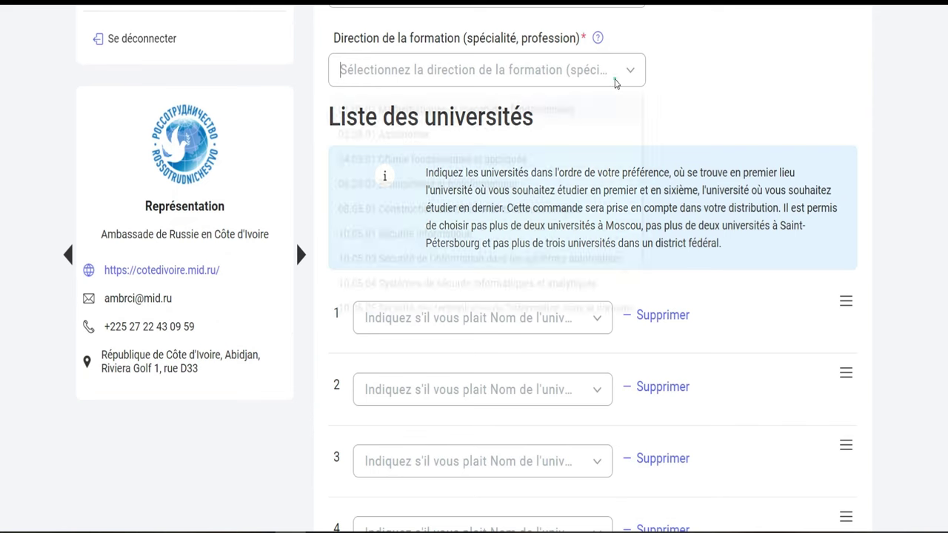
key(Down)
key(Down)
key(Down)
key(Down)
key(Down)
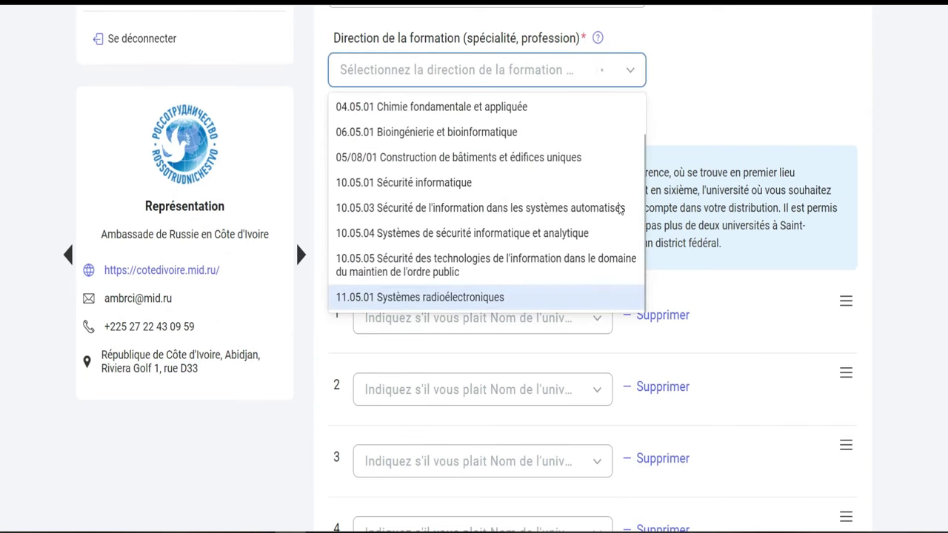
click(502, 182)
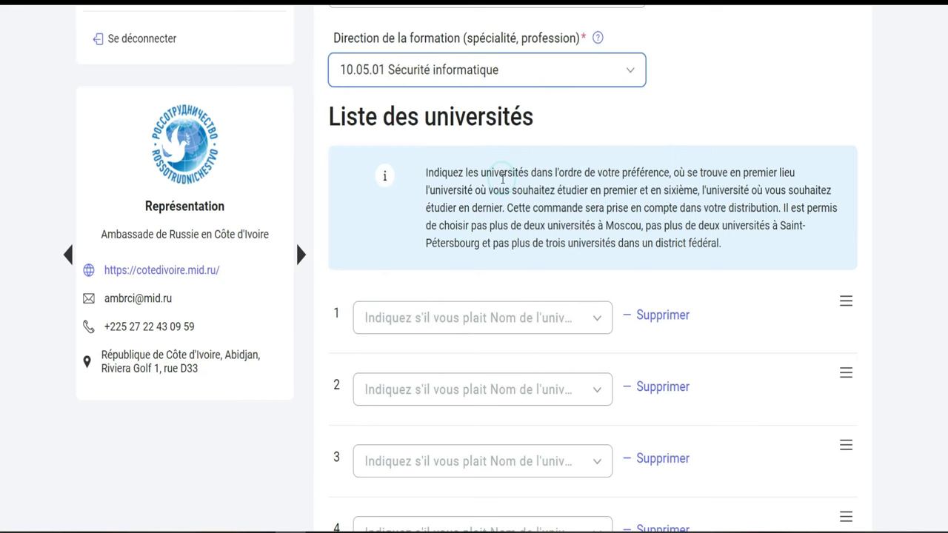
click(478, 326)
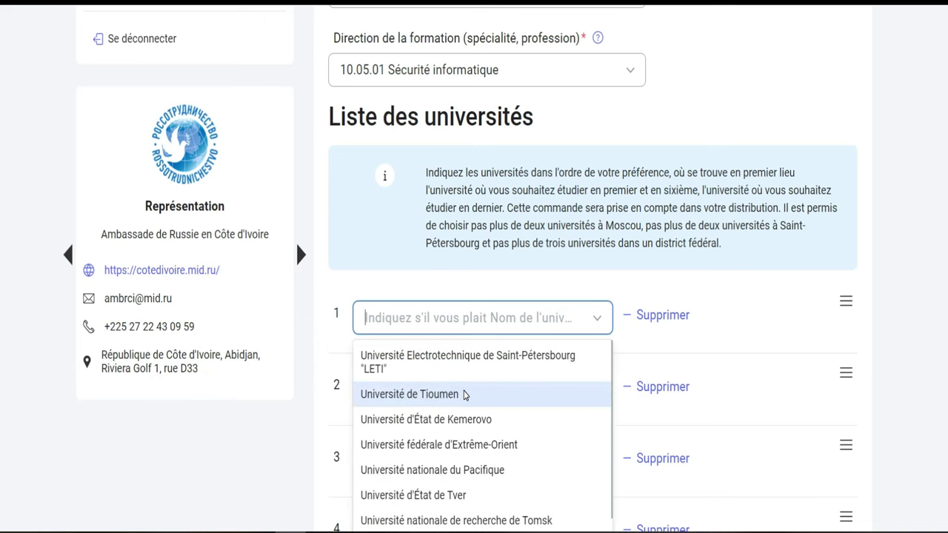
Rank Université de Tioumen first, Université d'État de Kemerovo second, Université d'État de Tver third.
click(466, 391)
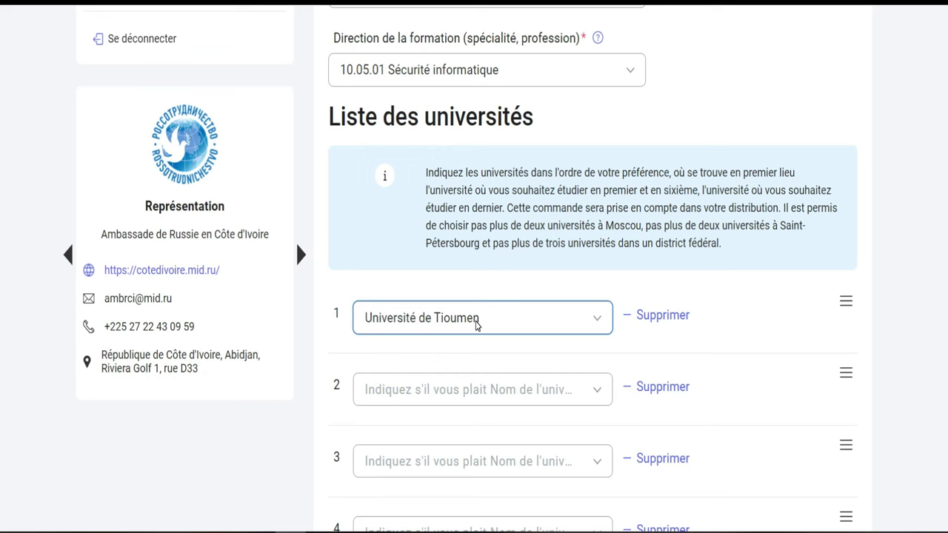
click(557, 394)
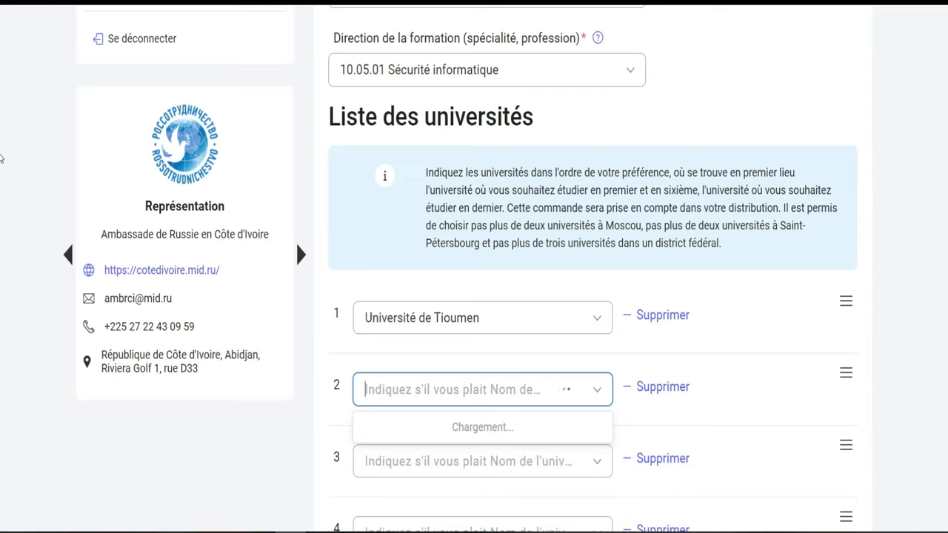
scroll(1, 207, down, 5)
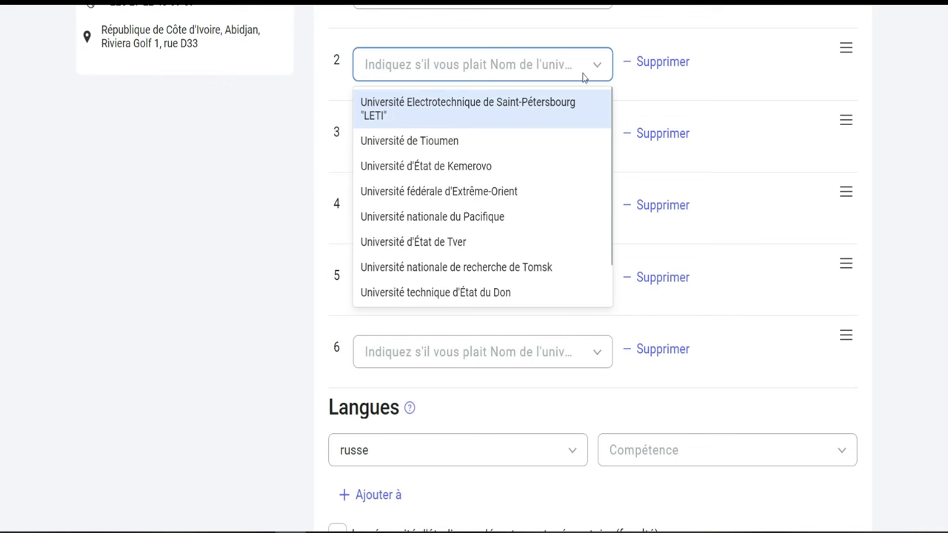
click(490, 176)
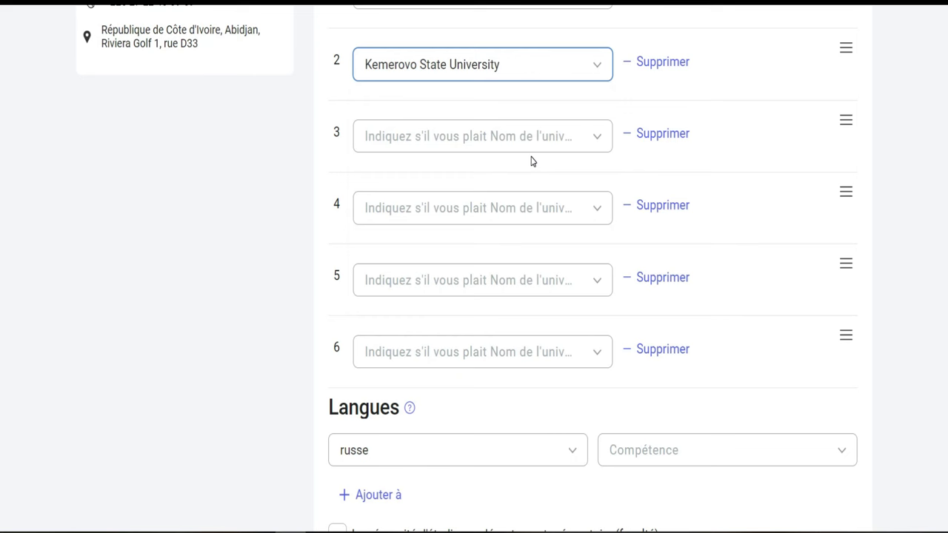
click(553, 145)
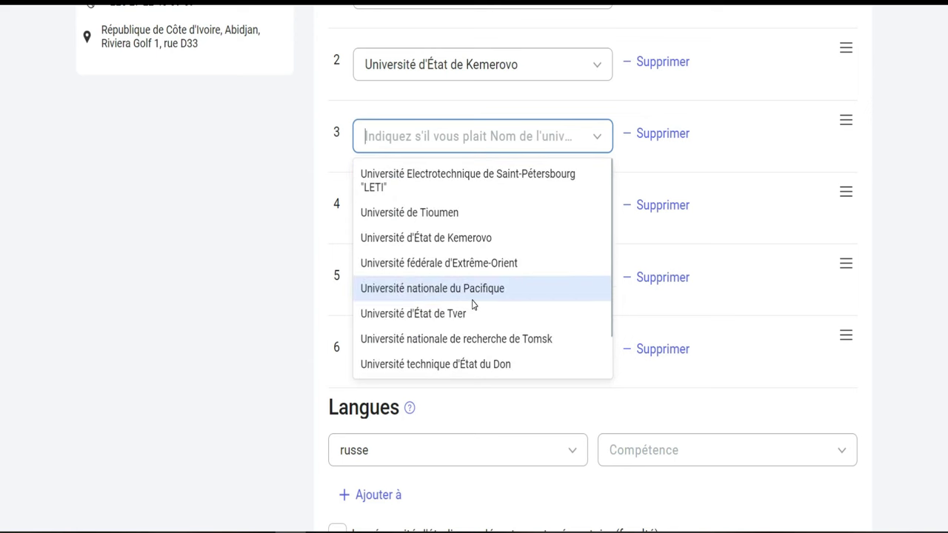
click(468, 315)
Clear the typed 'N' and set Université fédérale de l'Oural as the fourth choice.
click(577, 222)
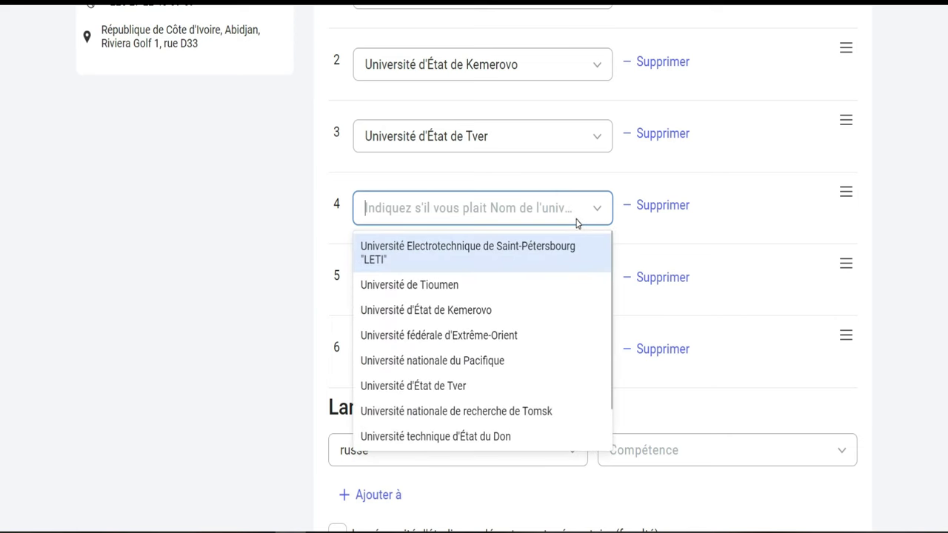
text(N)
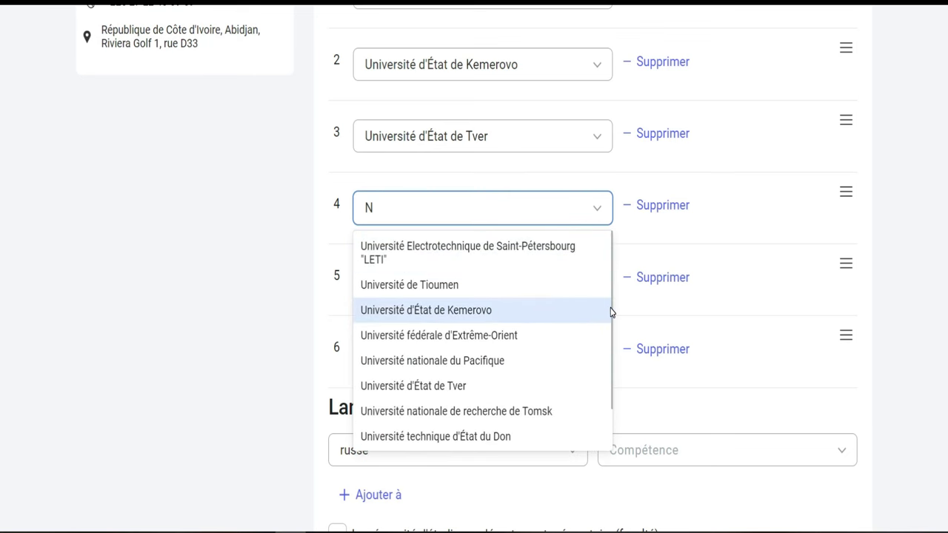
key(Down)
key(Down)
key(Down)
key(Down)
key(Down)
key(Down)
key(Down)
key(Down)
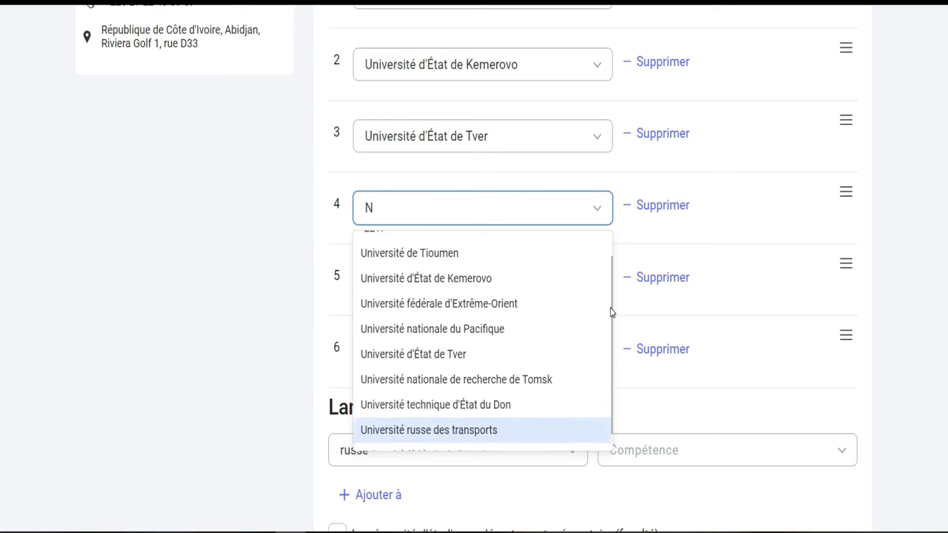
key(Up)
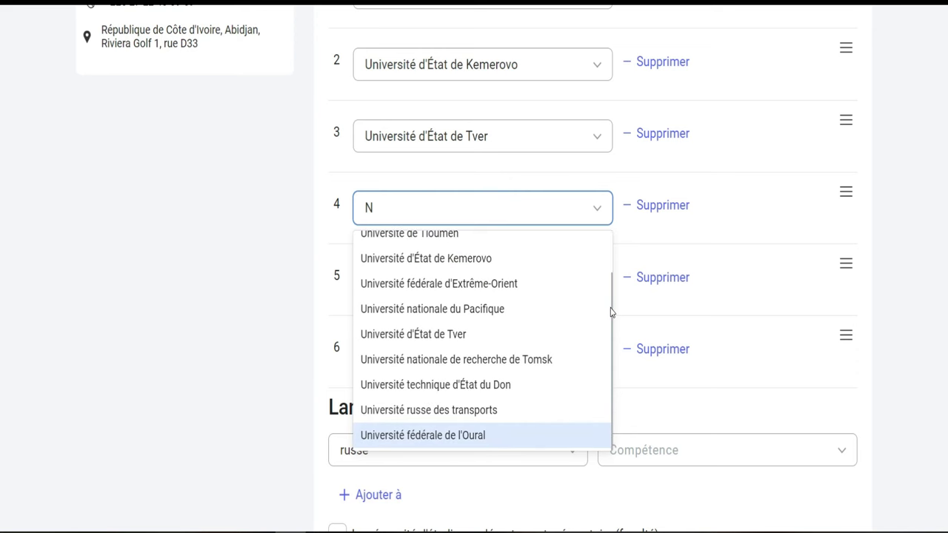
key(BackSpace)
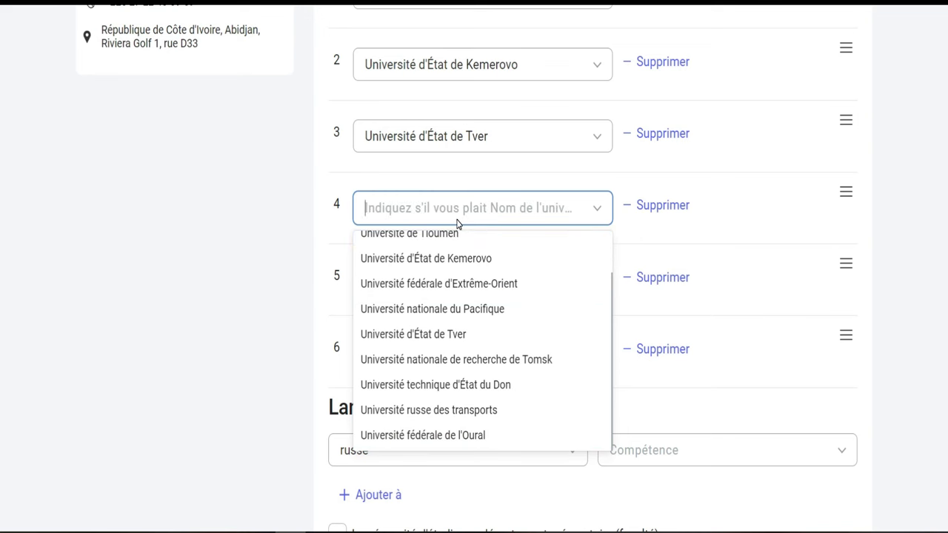
click(503, 434)
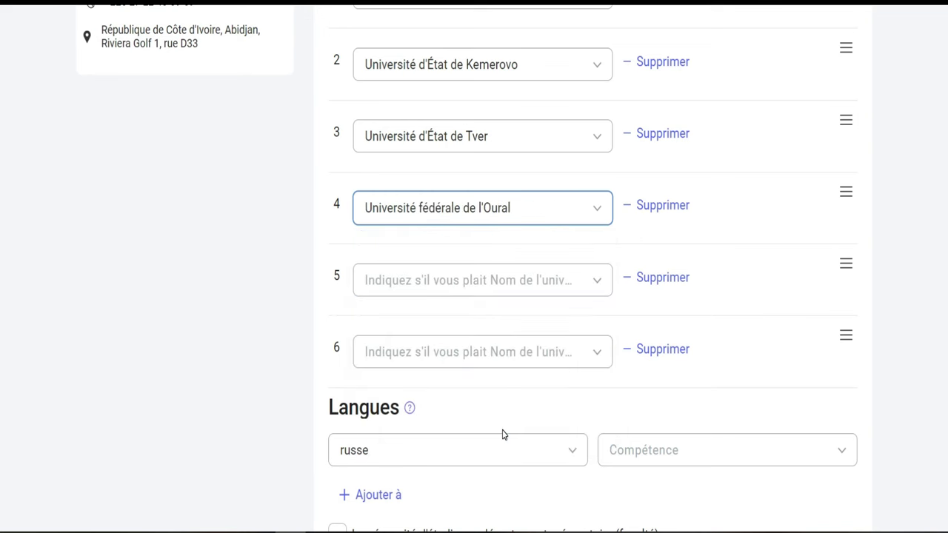
click(558, 273)
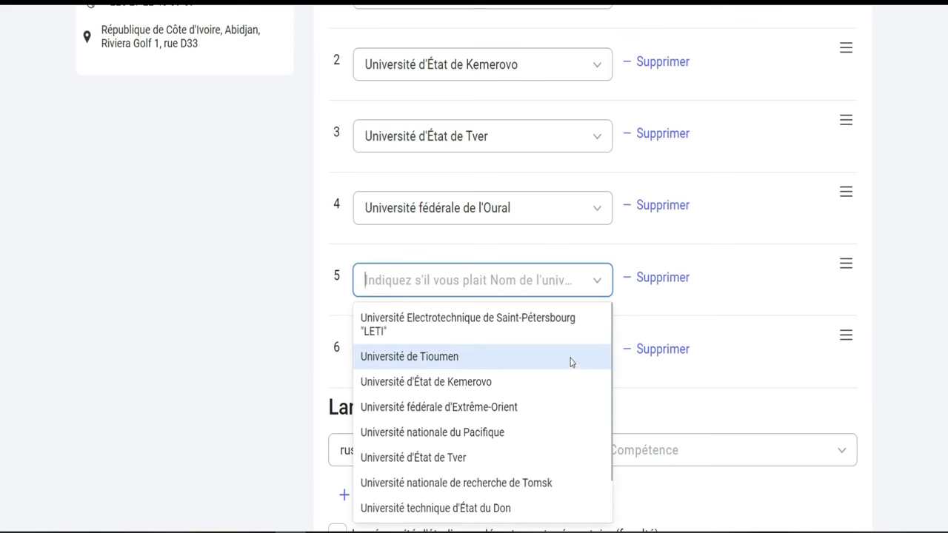
Set the Tomsk research university fifth and Université nationale du Pacifique sixth.
click(532, 486)
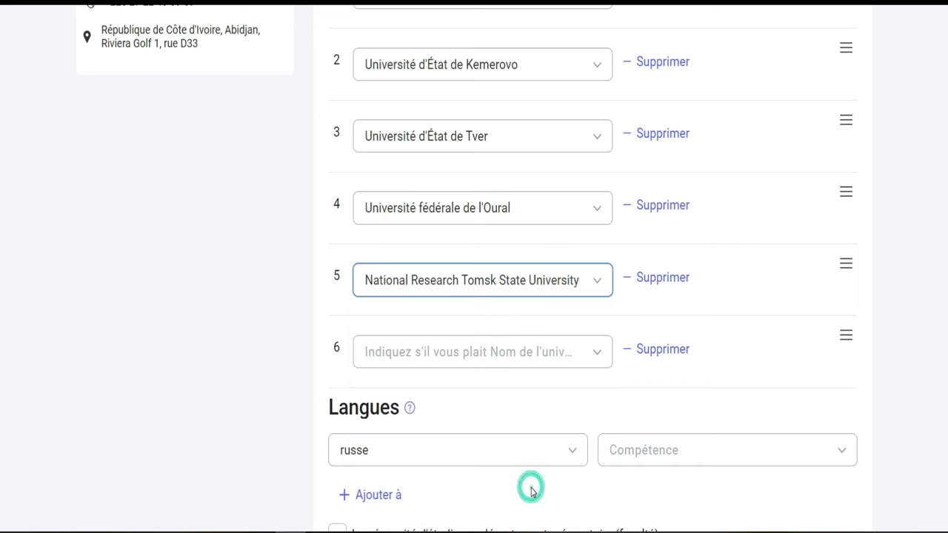
click(596, 357)
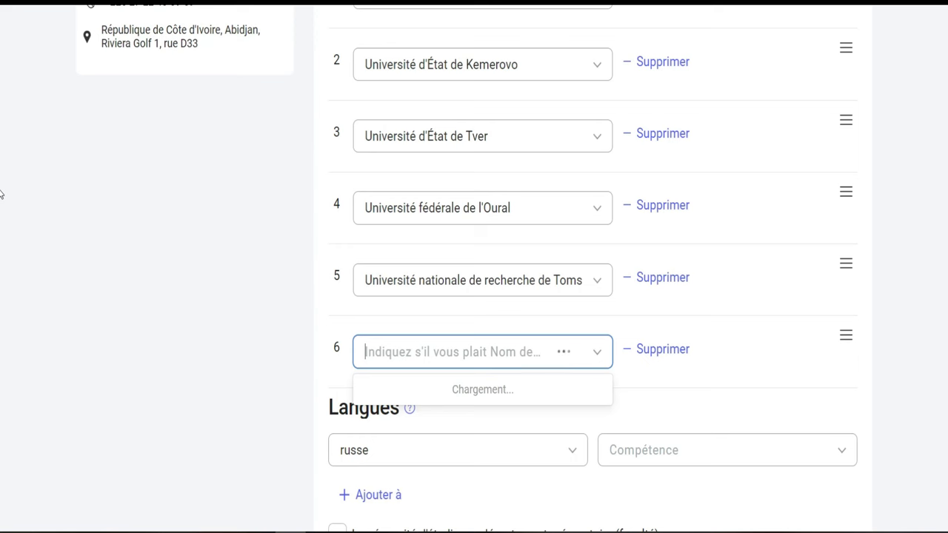
scroll(0, 194, down, 3)
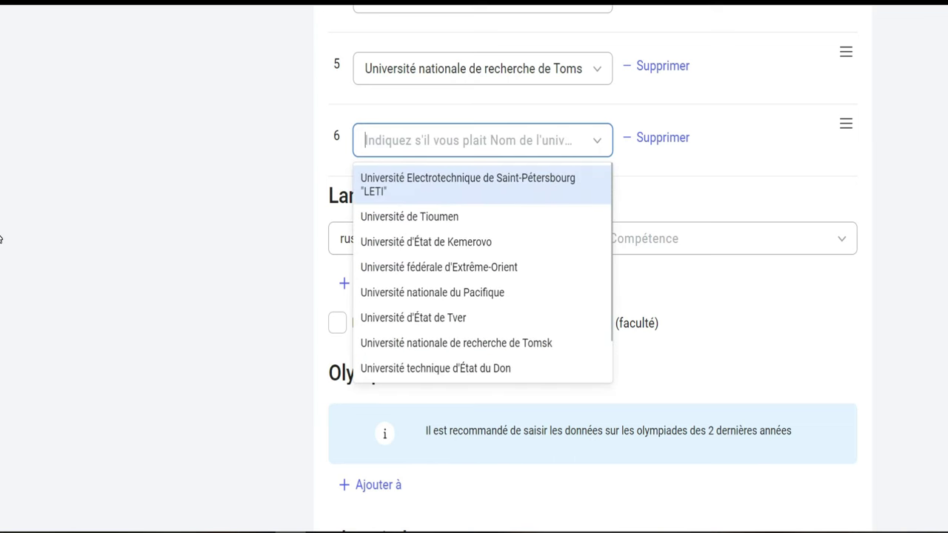
drag(612, 288, 611, 343)
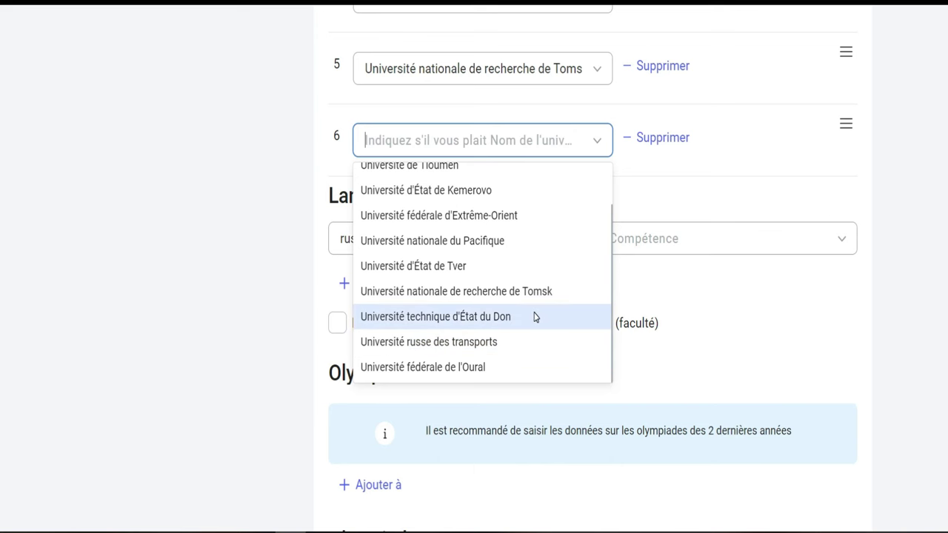
key(Up)
key(Up)
key(Up)
key(Up)
key(Up)
key(Up)
key(Up)
key(Up)
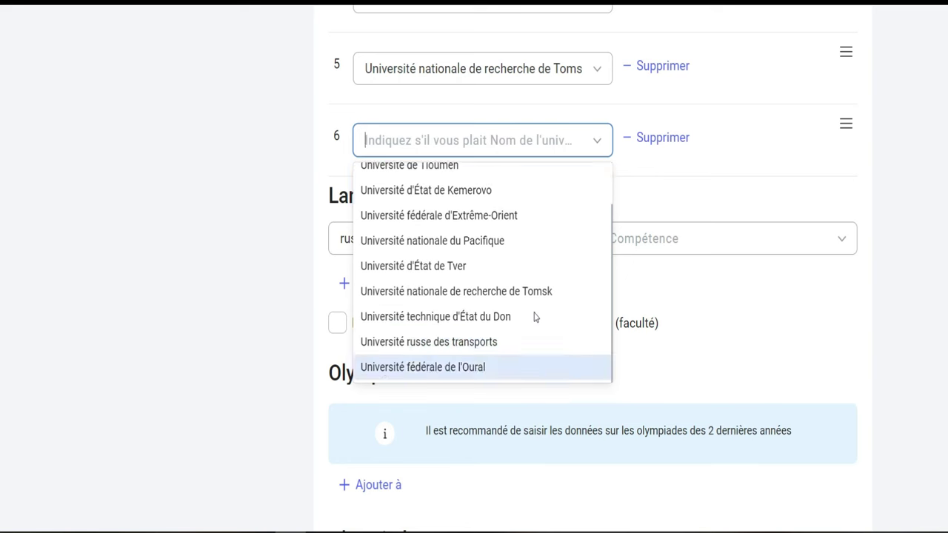
key(Down)
key(Down)
key(Down)
key(Down)
key(Down)
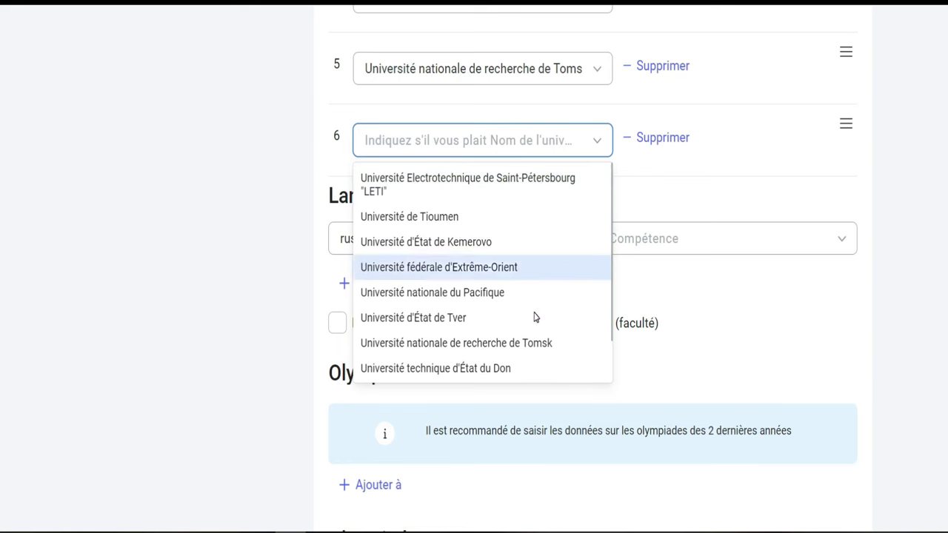
key(Down)
key(Return)
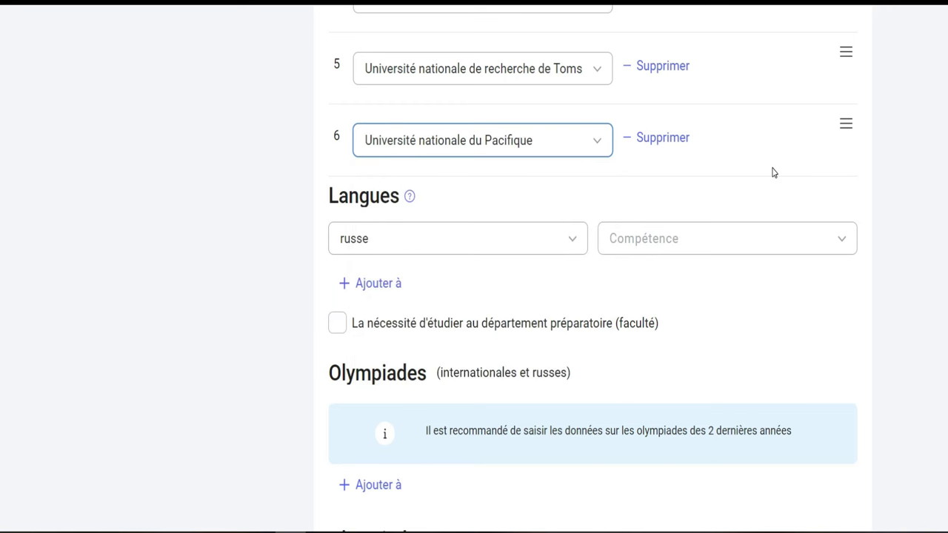
scroll(2, 222, up, 2)
Mark russe as 'Je ne maîtrise pas la langue' and add a second language row.
scroll(1, 194, up, 3)
scroll(1, 191, down, 3)
scroll(1, 186, up, 1)
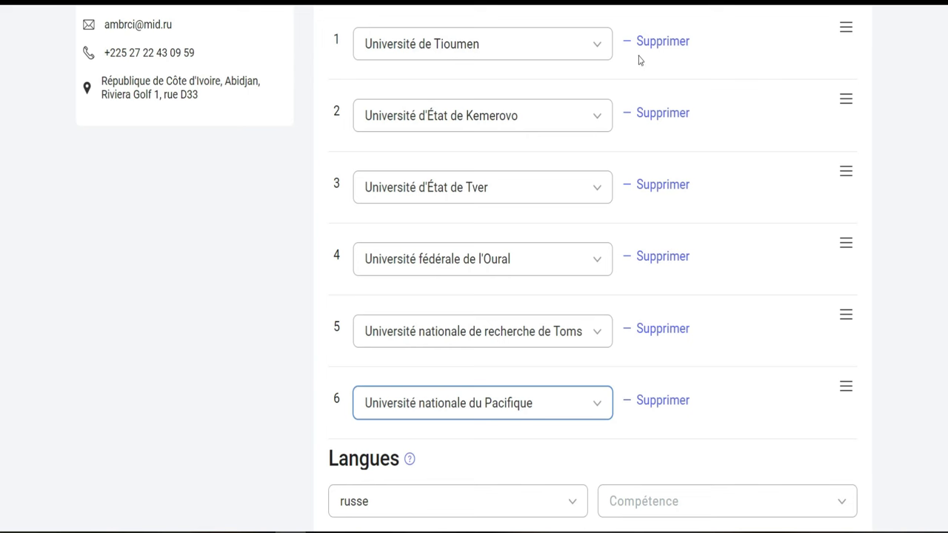
scroll(1, 154, down, 5)
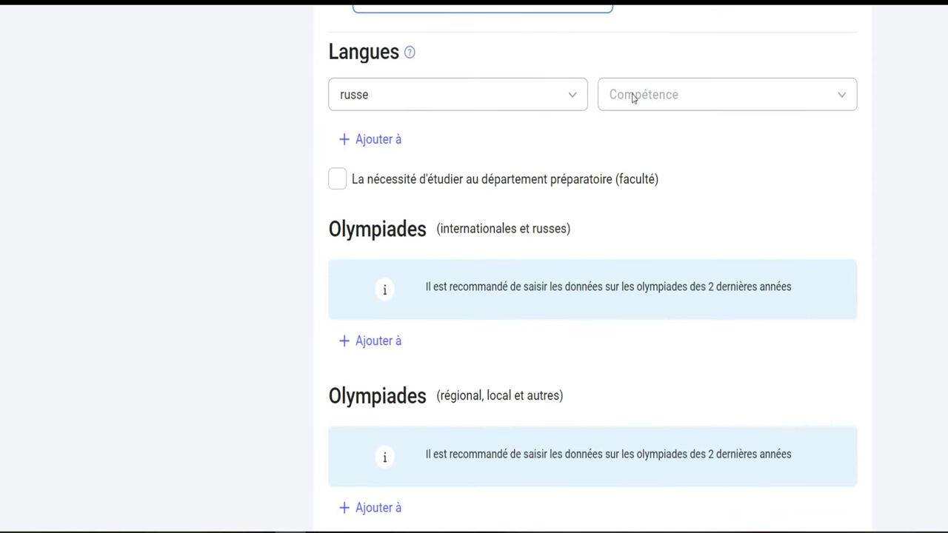
click(642, 94)
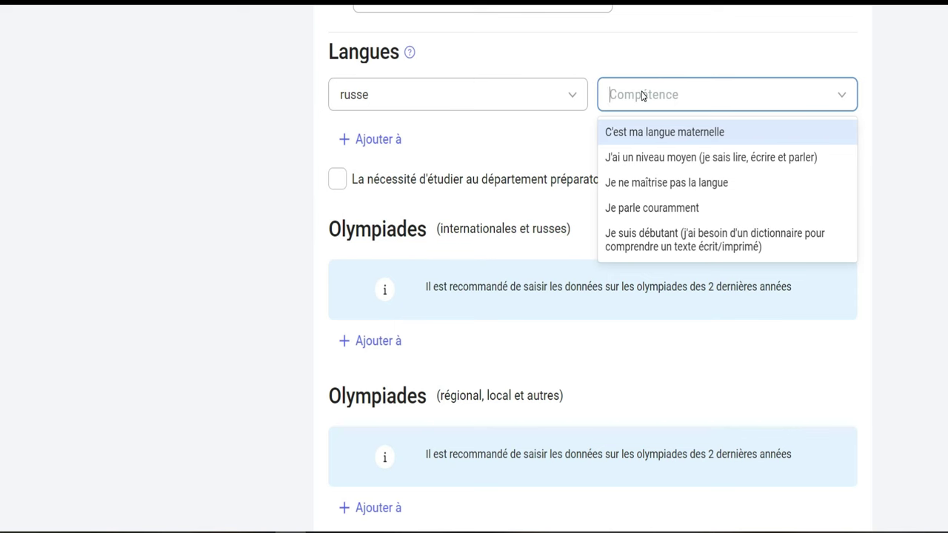
click(635, 186)
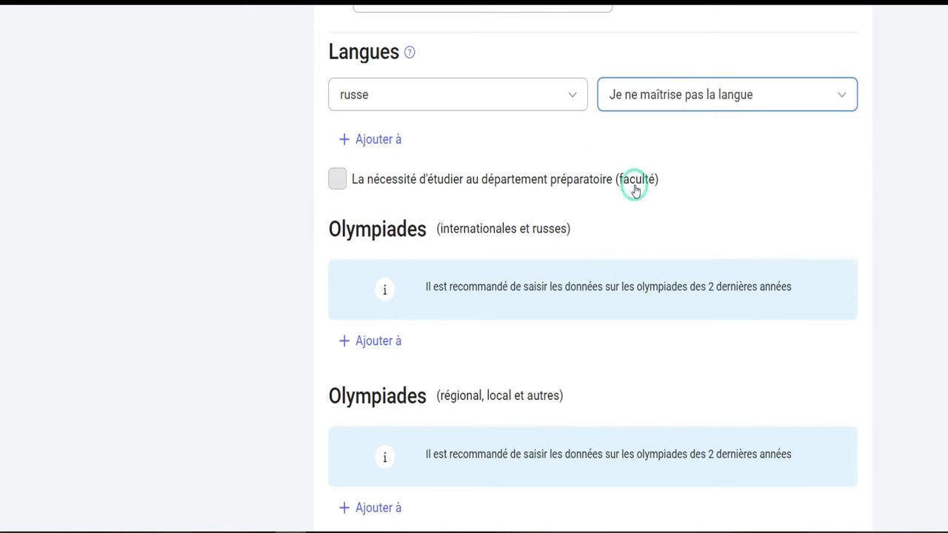
click(387, 141)
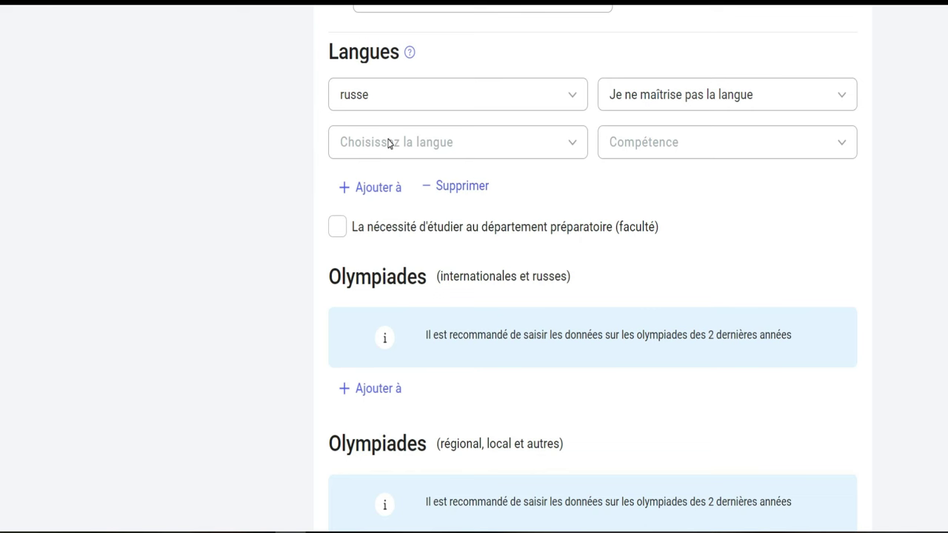
Set the second language row to Anglais with proficiency Je parle couramment.
click(388, 143)
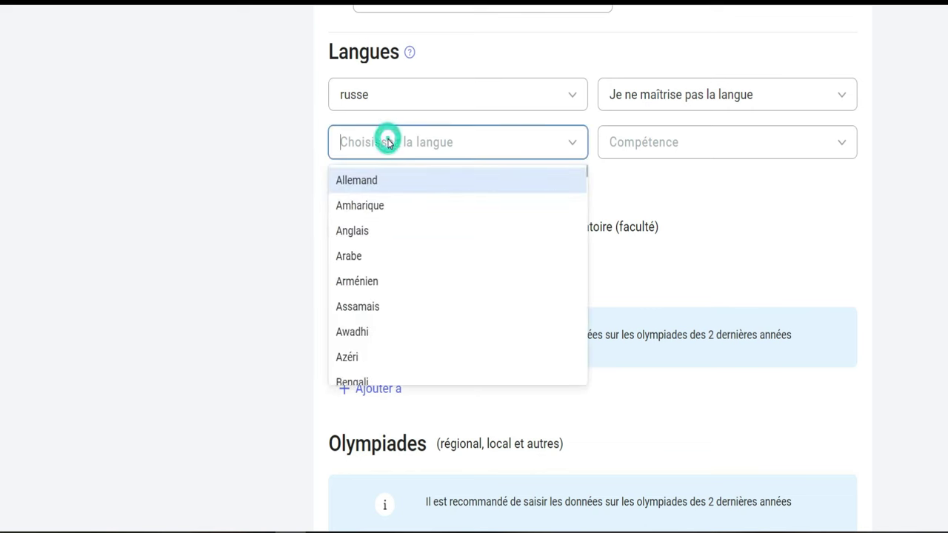
click(379, 233)
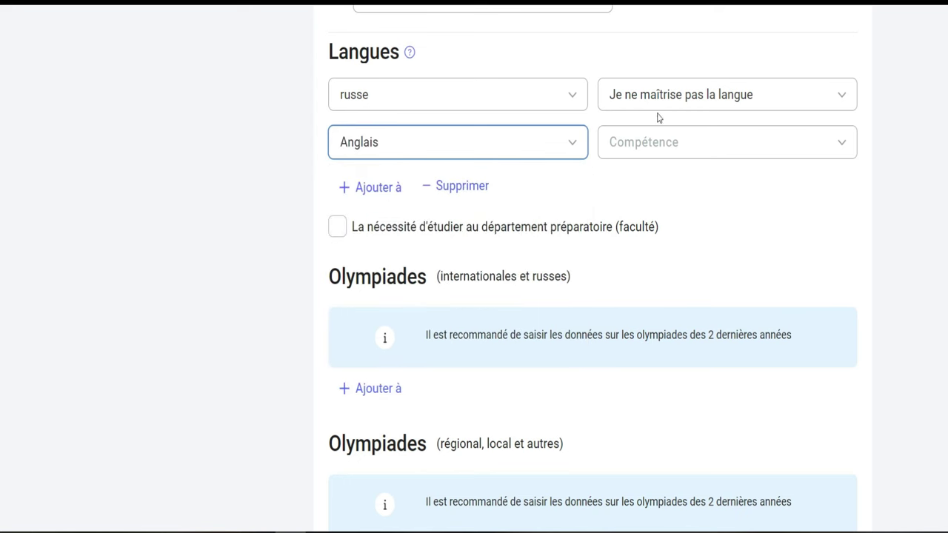
click(666, 142)
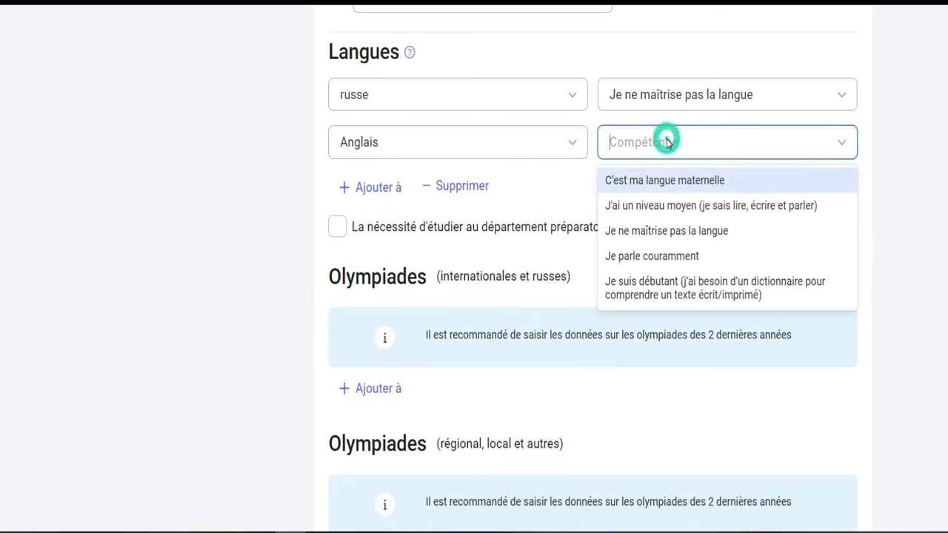
click(658, 259)
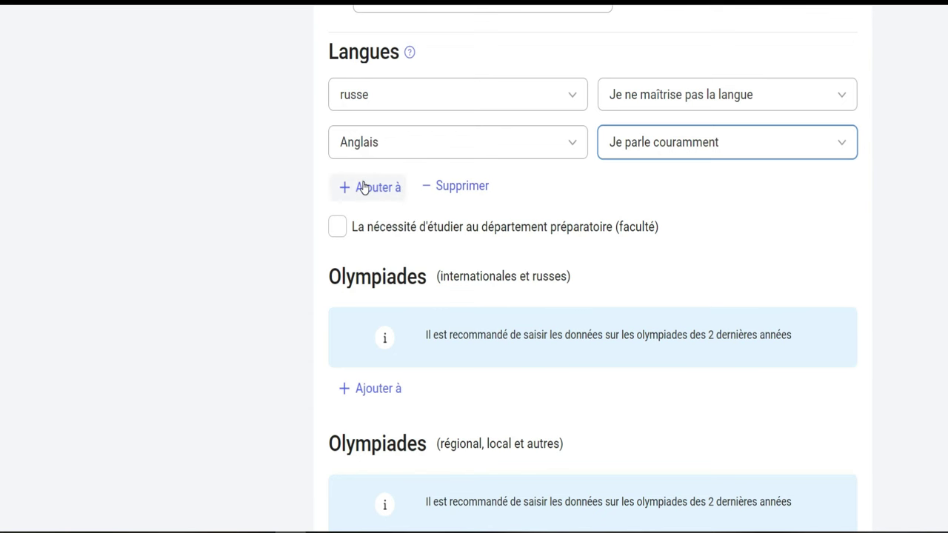
Add Français as C'est ma langue maternelle and tick the preparatory faculty checkbox.
click(364, 187)
click(403, 190)
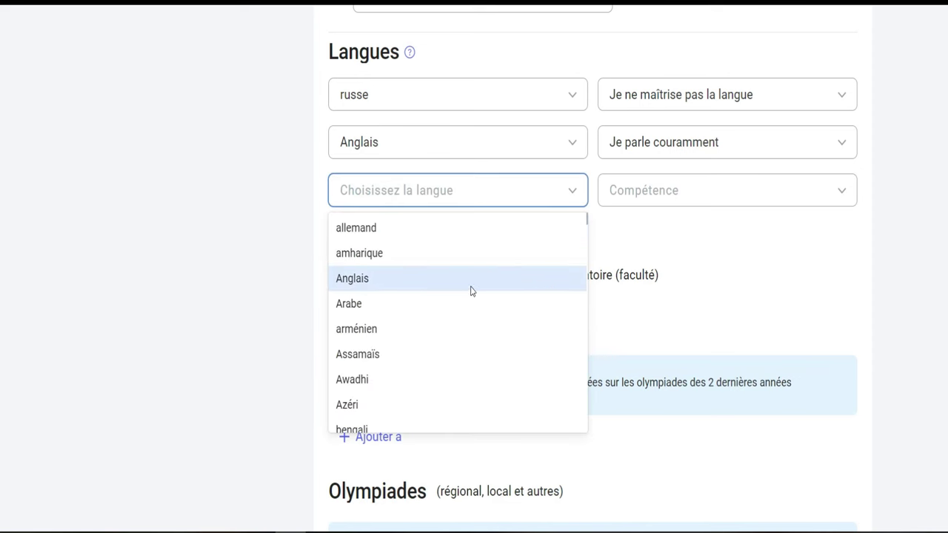
text(F)
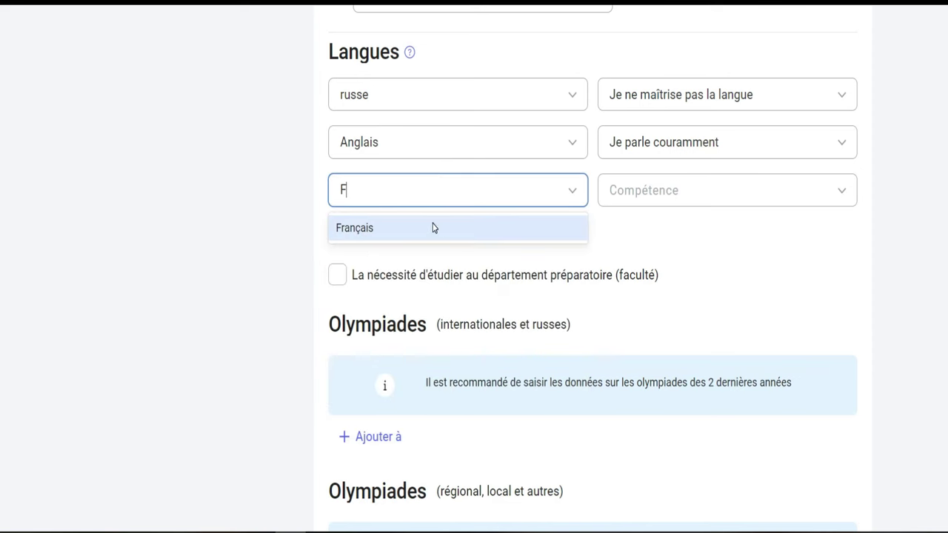
click(434, 228)
click(641, 197)
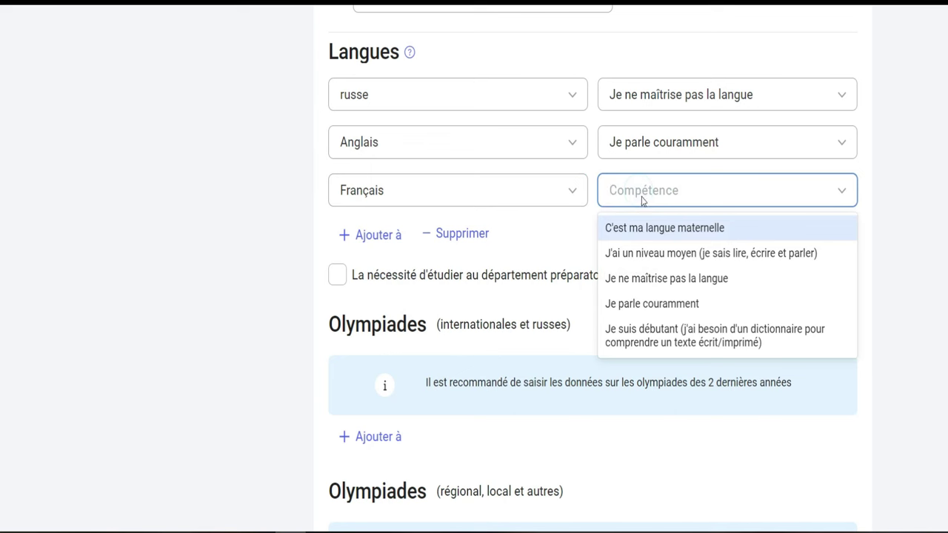
click(652, 229)
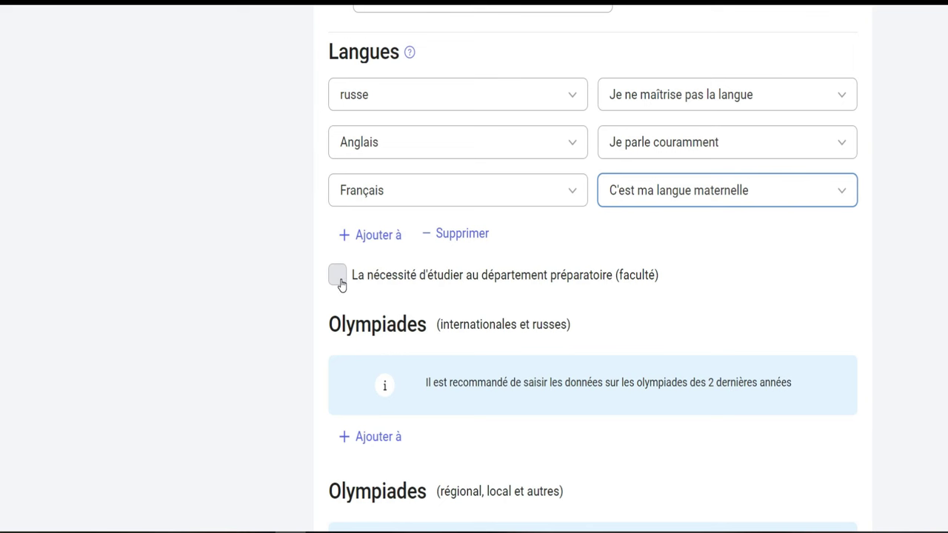
click(339, 277)
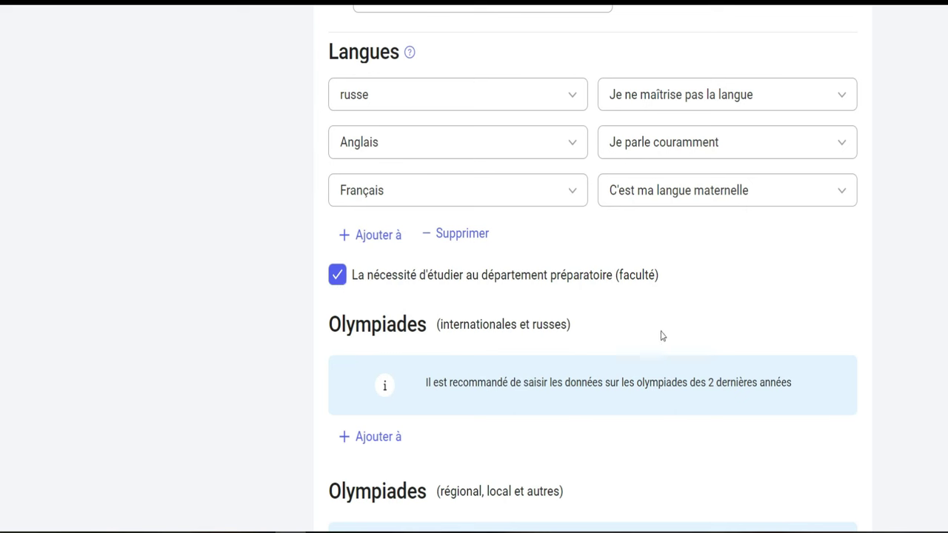
Review the questionnaire, dismiss a notification, and leave the Projets après études field empty.
scroll(2, 239, down, 2)
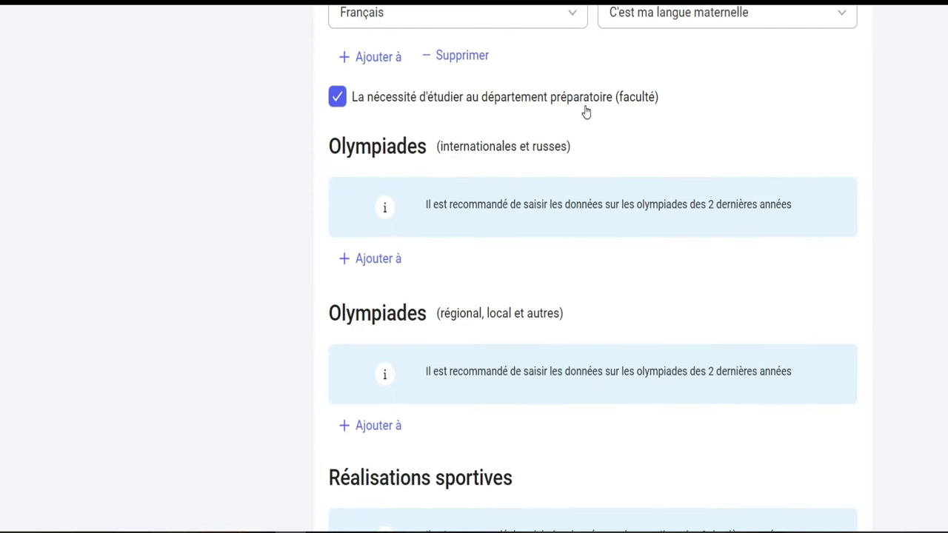
scroll(1, 275, down, 1)
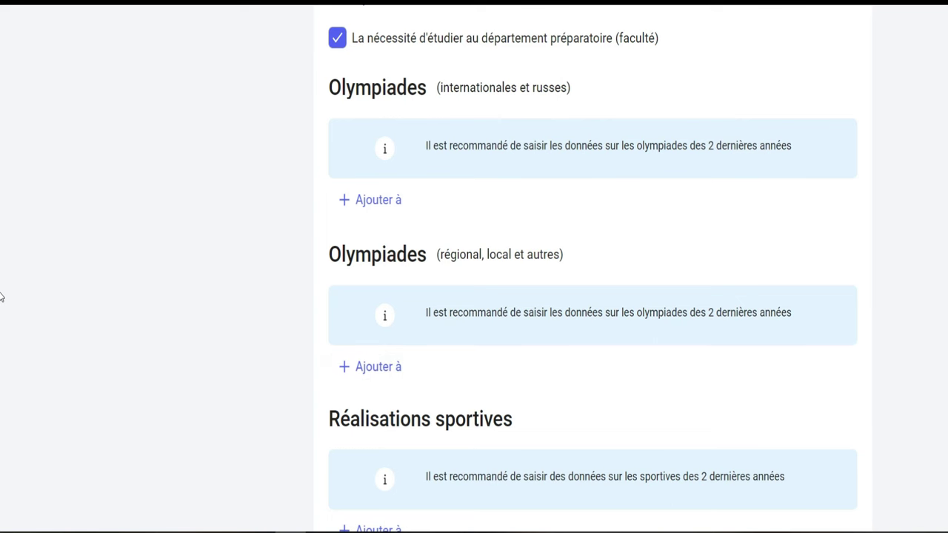
scroll(2, 326, down, 4)
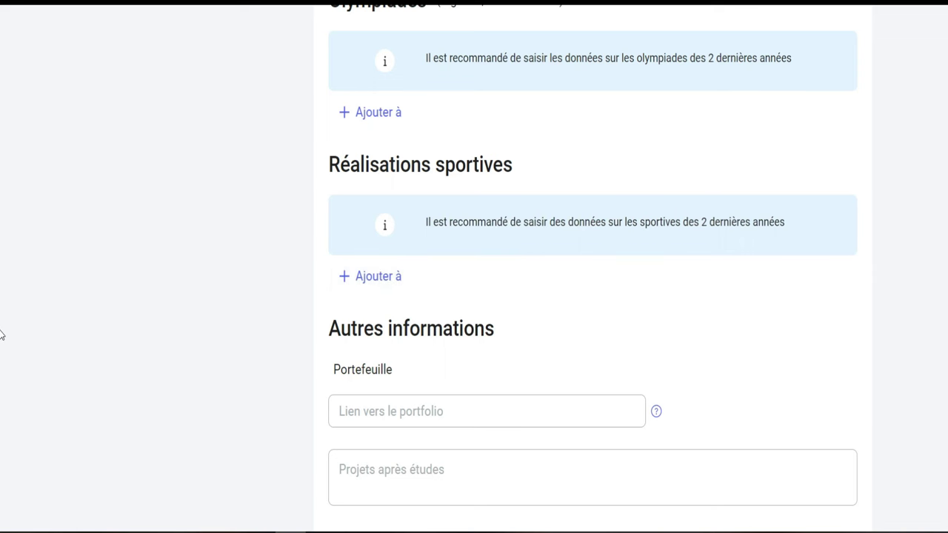
scroll(2, 337, down, 1)
scroll(2, 337, up, 3)
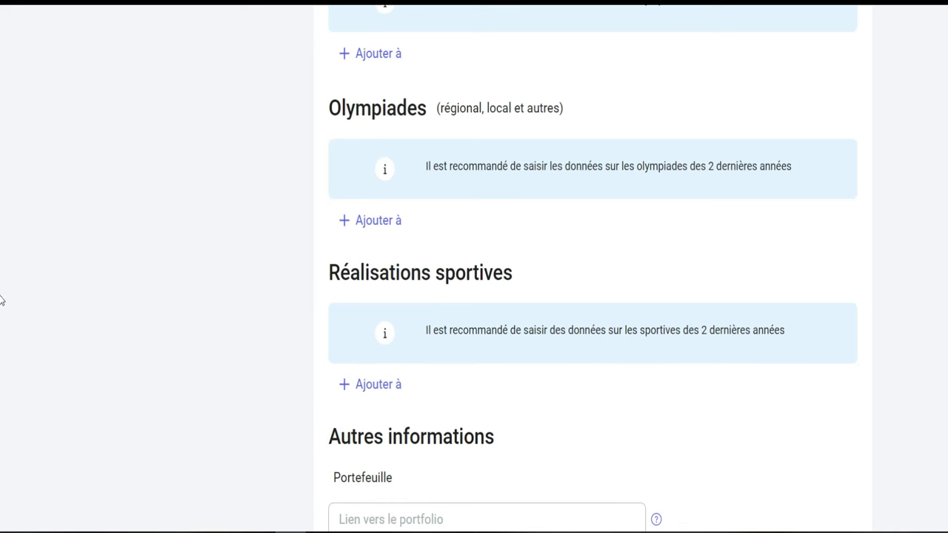
scroll(1, 320, up, 2)
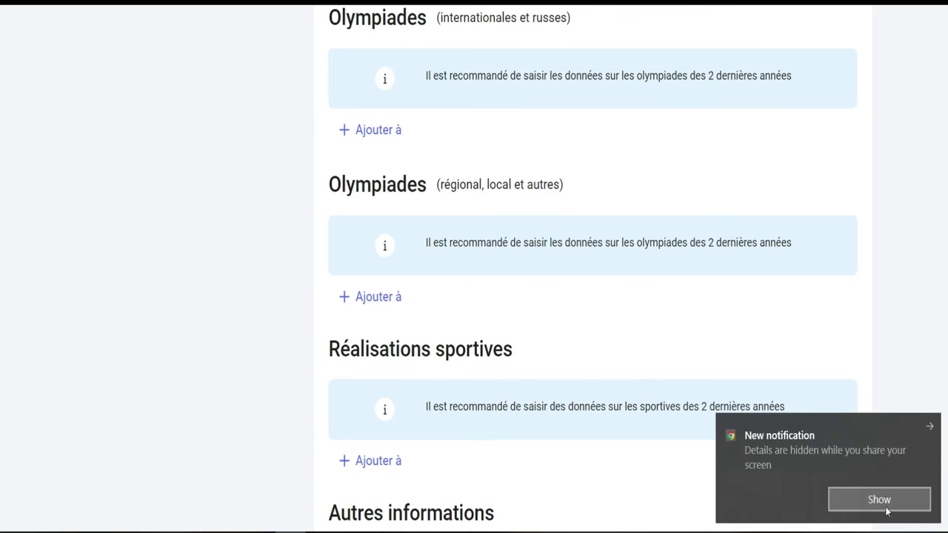
click(929, 426)
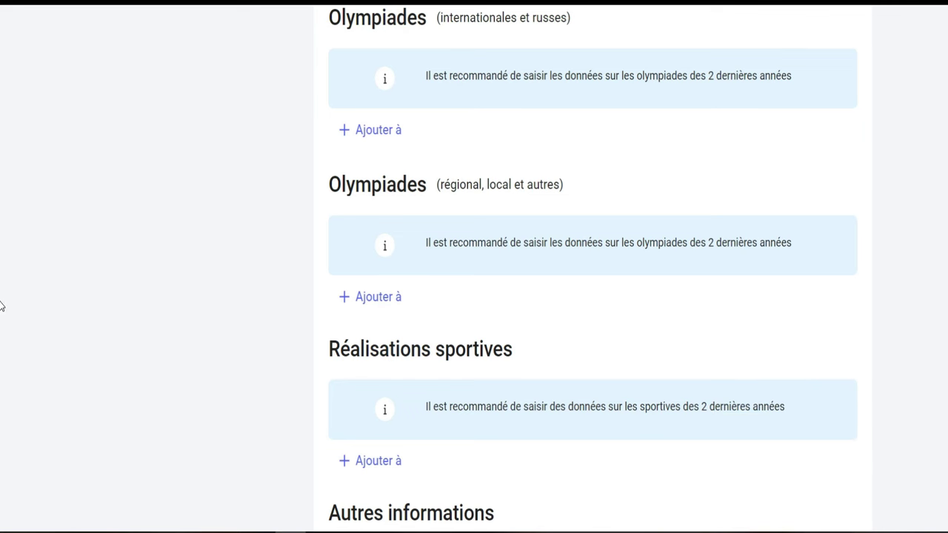
scroll(946, 358, down, 3)
scroll(941, 374, down, 3)
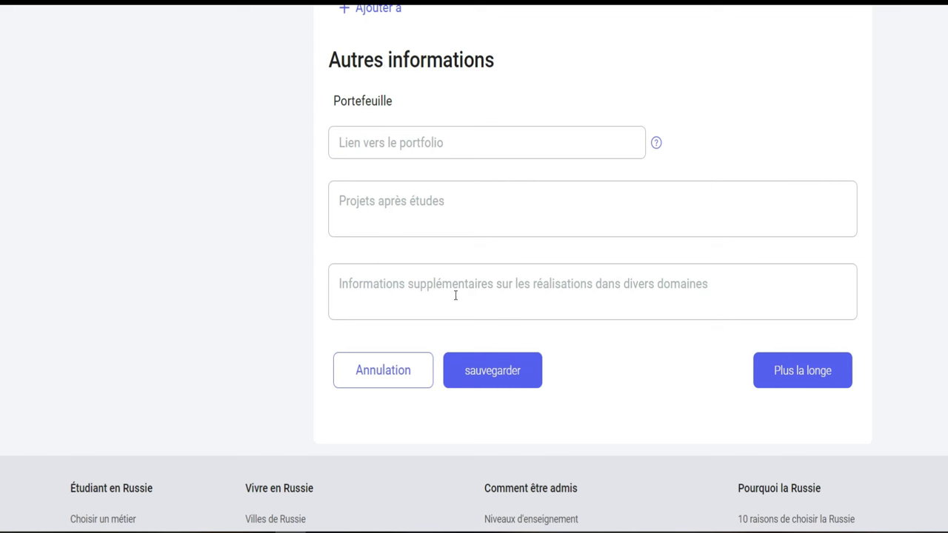
click(437, 215)
text(Ч)
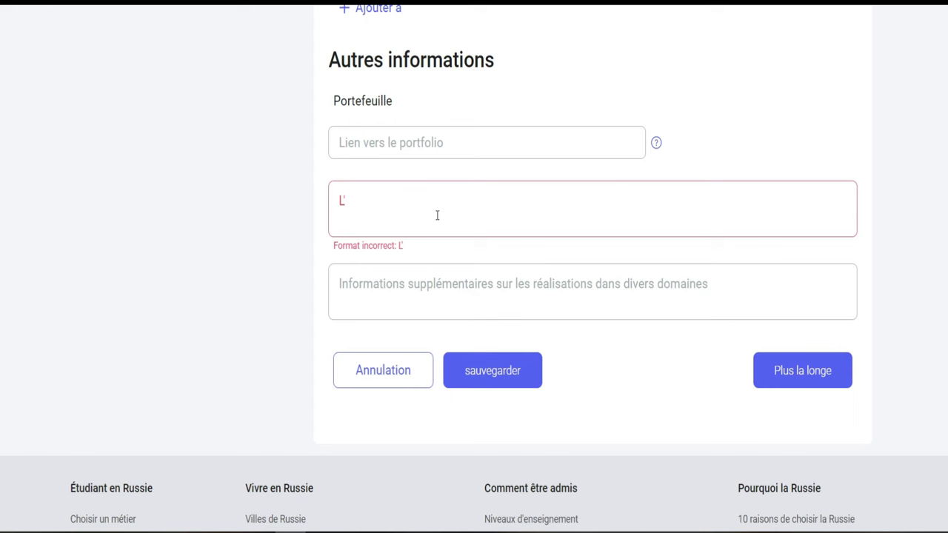
key(BackSpace)
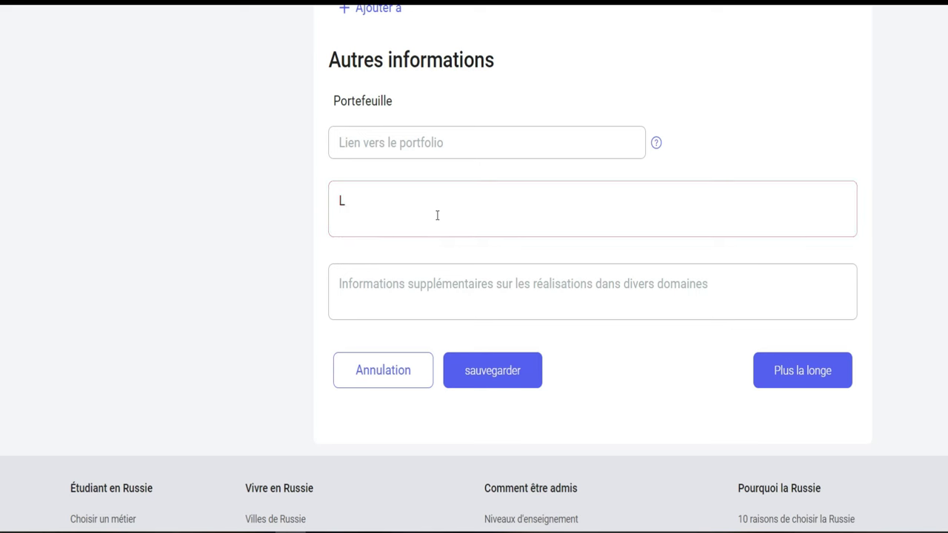
key(BackSpace)
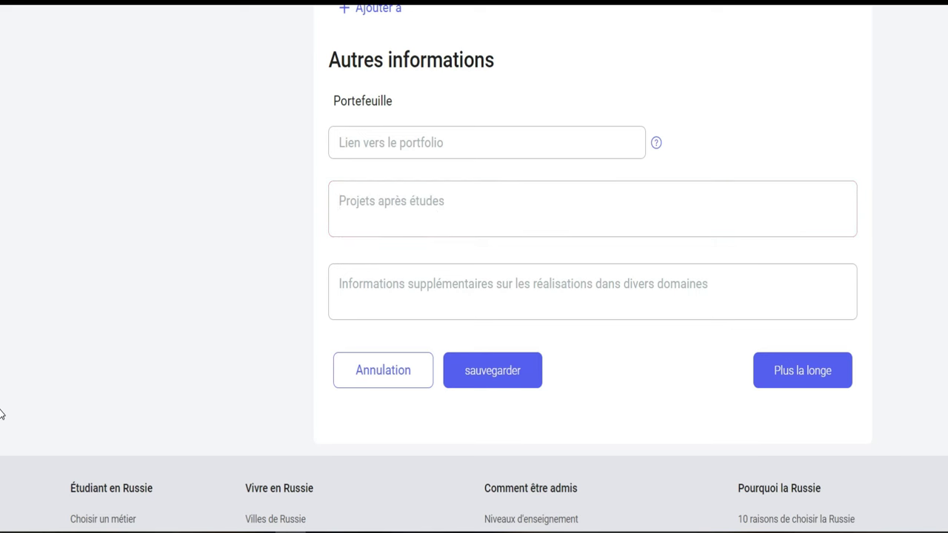
Save the questionnaire with Plus la longe and move on to the documents step.
scroll(2, 407, up, 6)
scroll(2, 396, down, 4)
scroll(2, 393, down, 3)
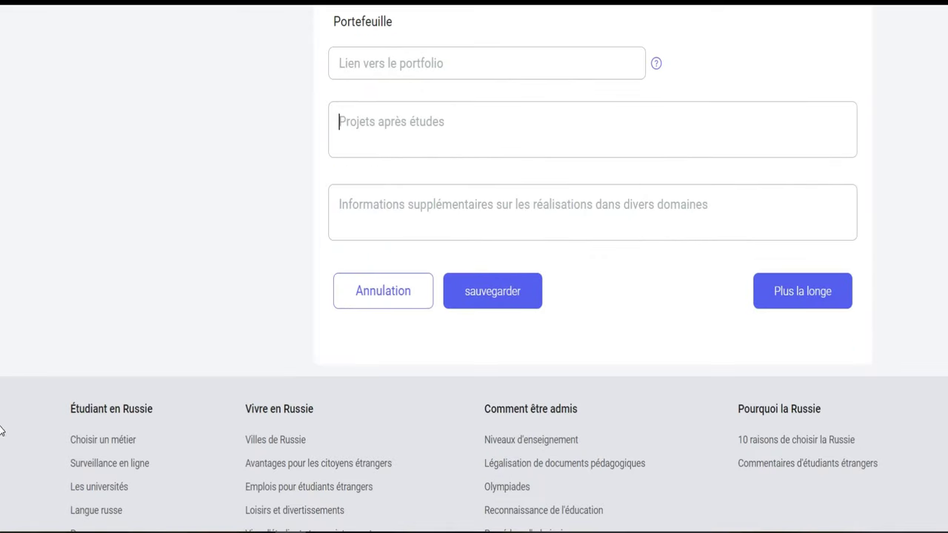
click(796, 305)
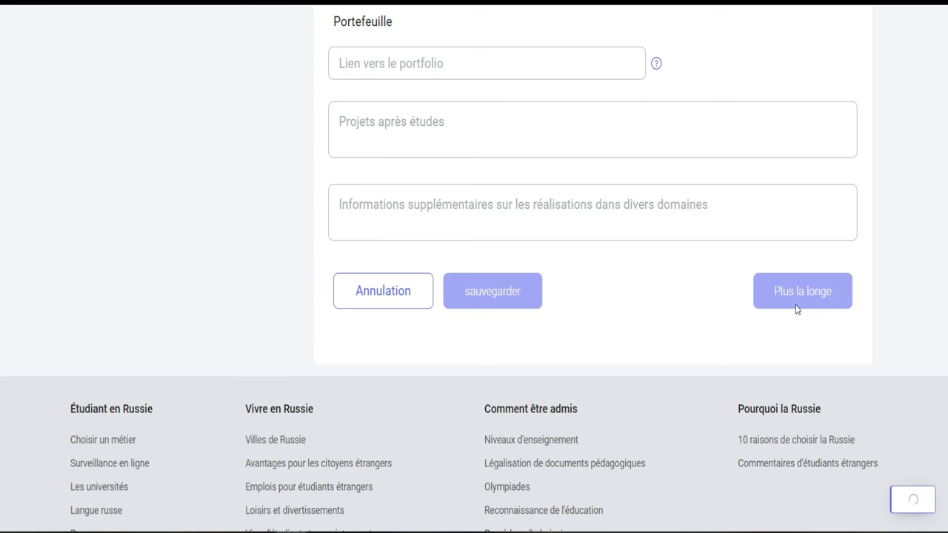
click(797, 309)
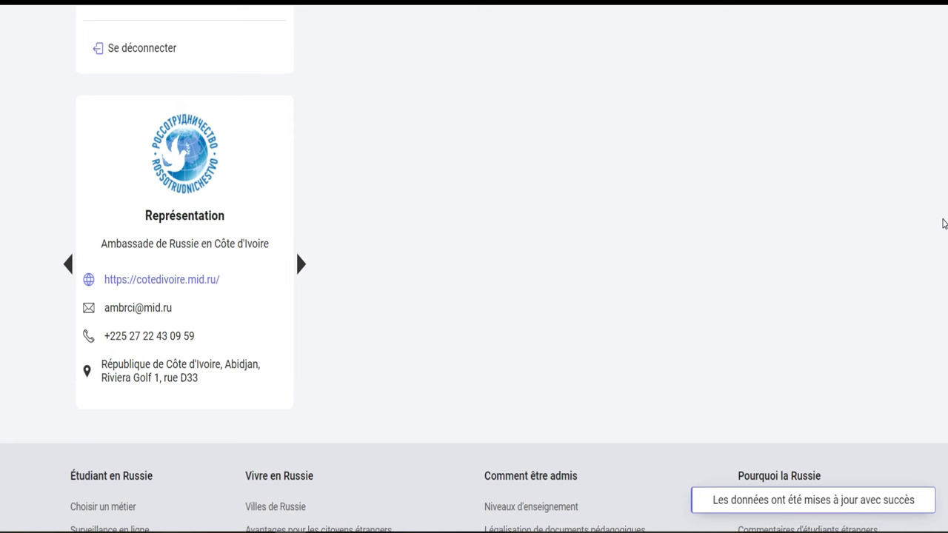
click(223, 281)
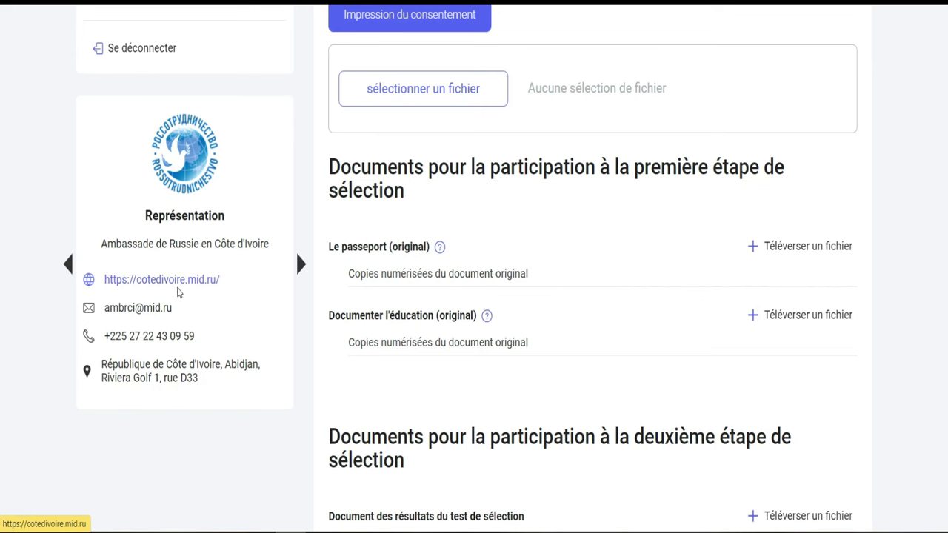
Download the personal-data consent form via Impression du consentement and open the PDF.
scroll(1, 182, up, 1)
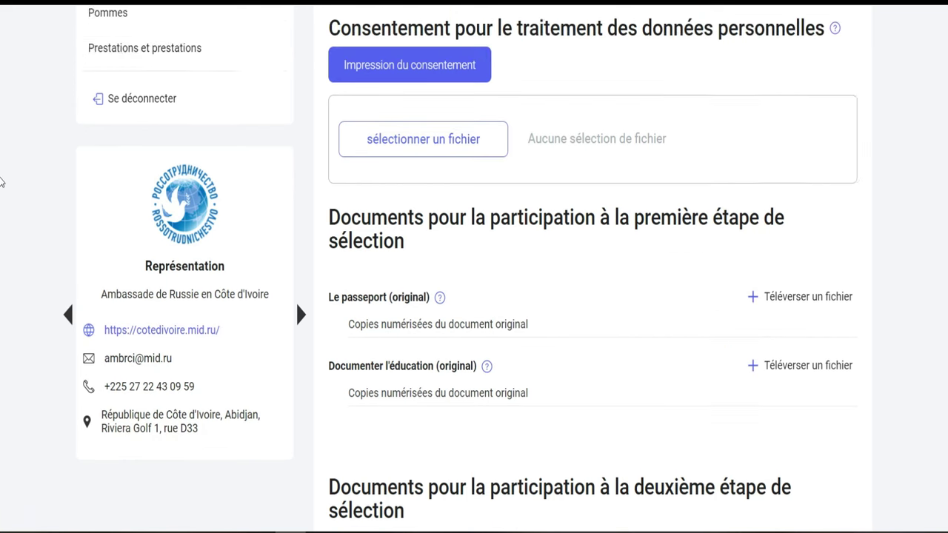
scroll(2, 181, up, 1)
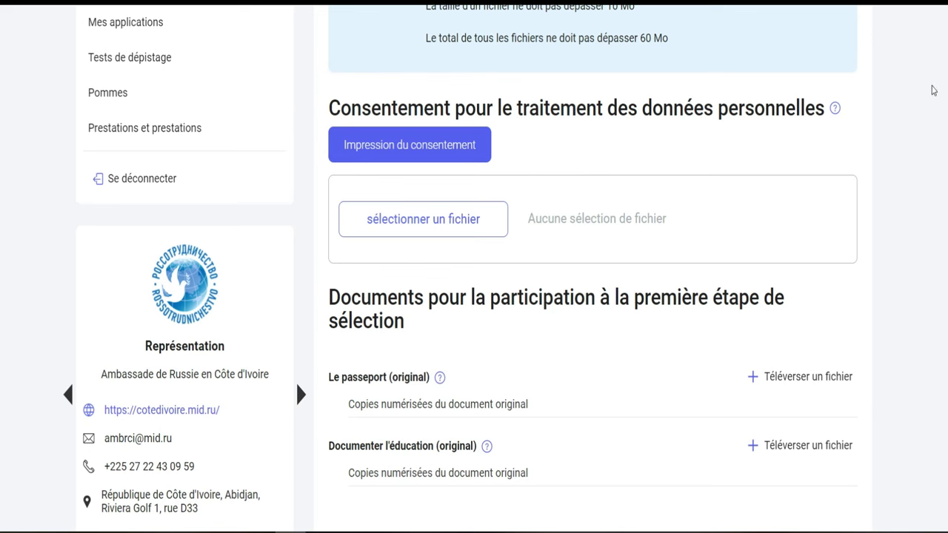
scroll(580, 185, up, 5)
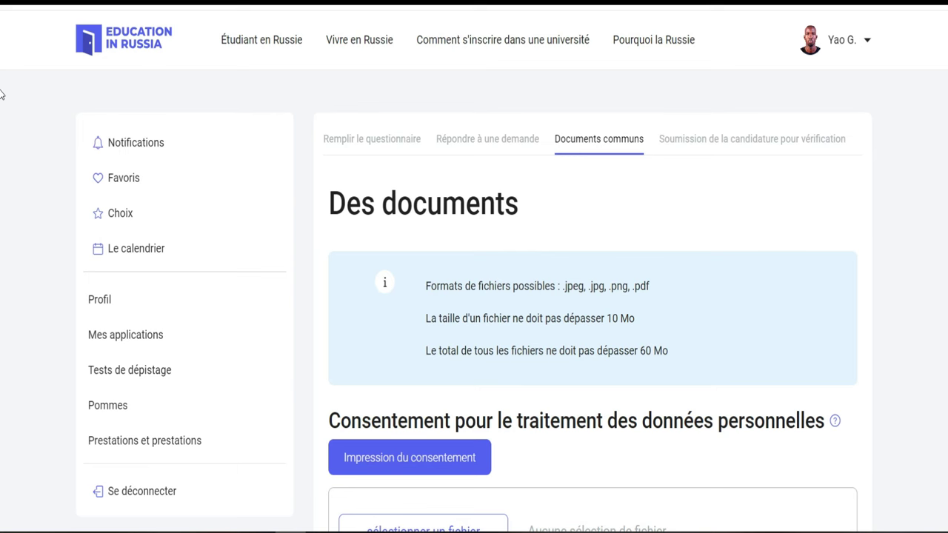
scroll(0, 138, down, 4)
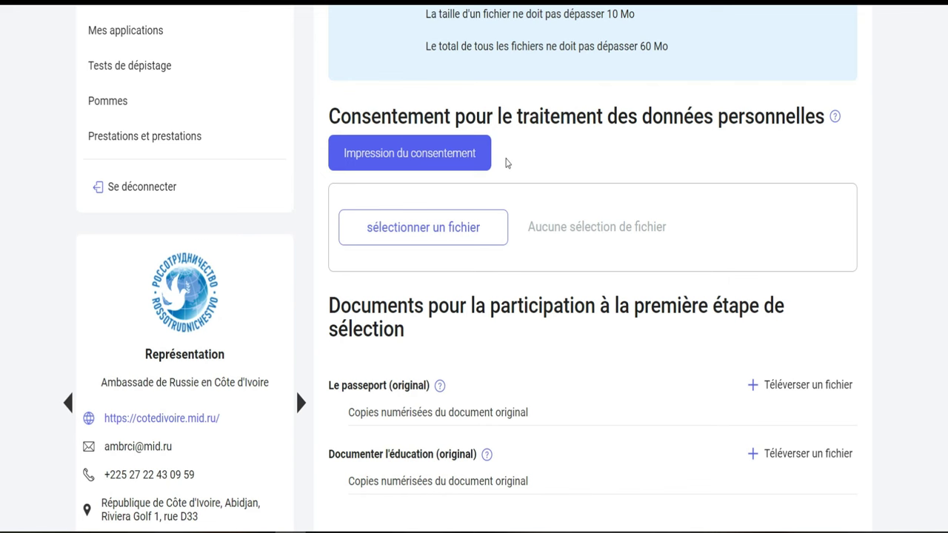
click(441, 159)
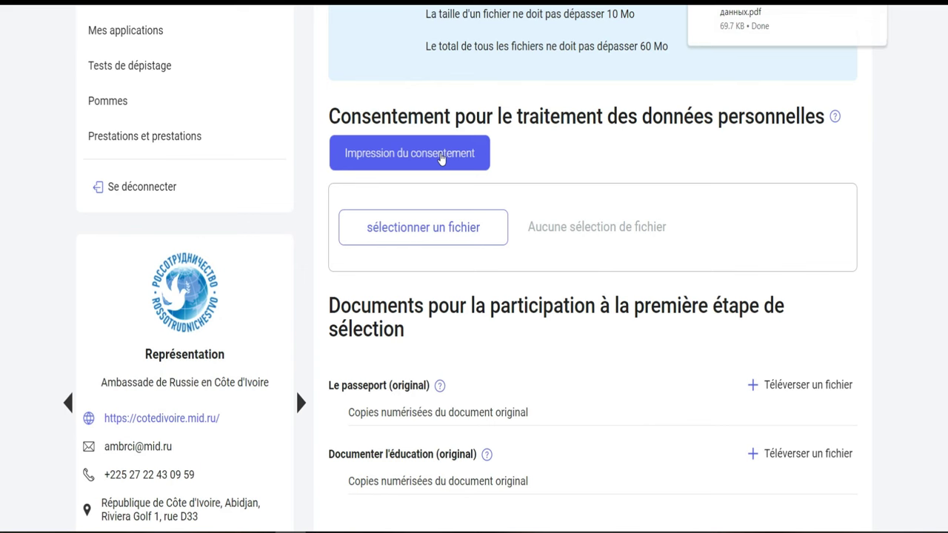
click(770, 15)
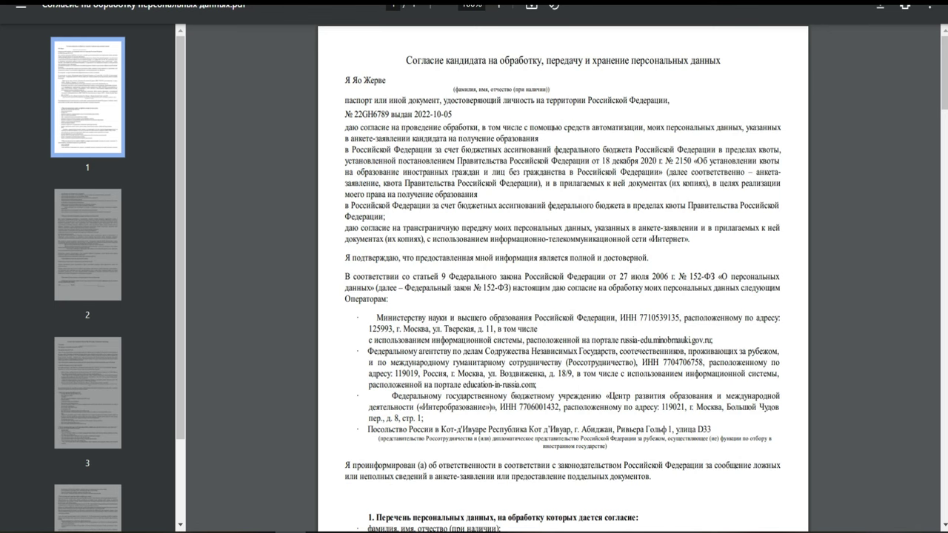
click(497, 6)
click(497, 6)
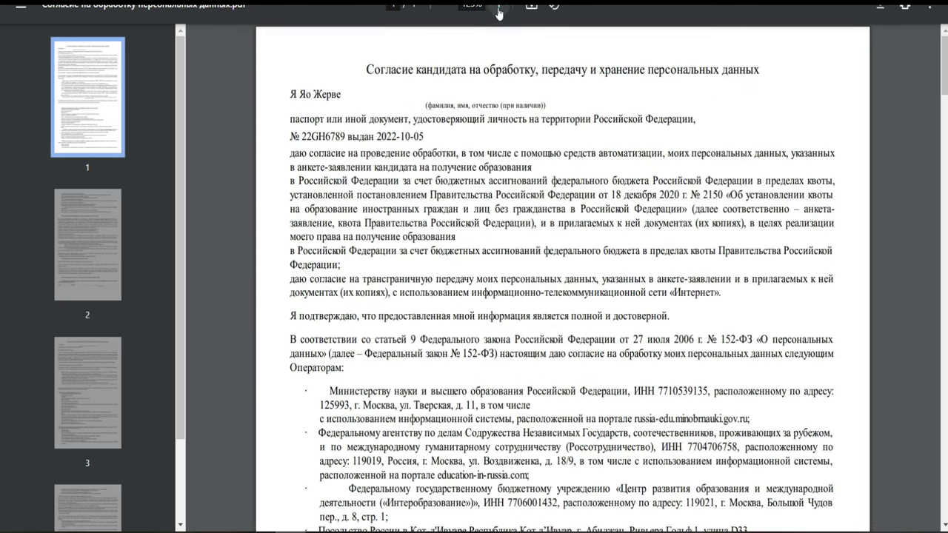
click(498, 6)
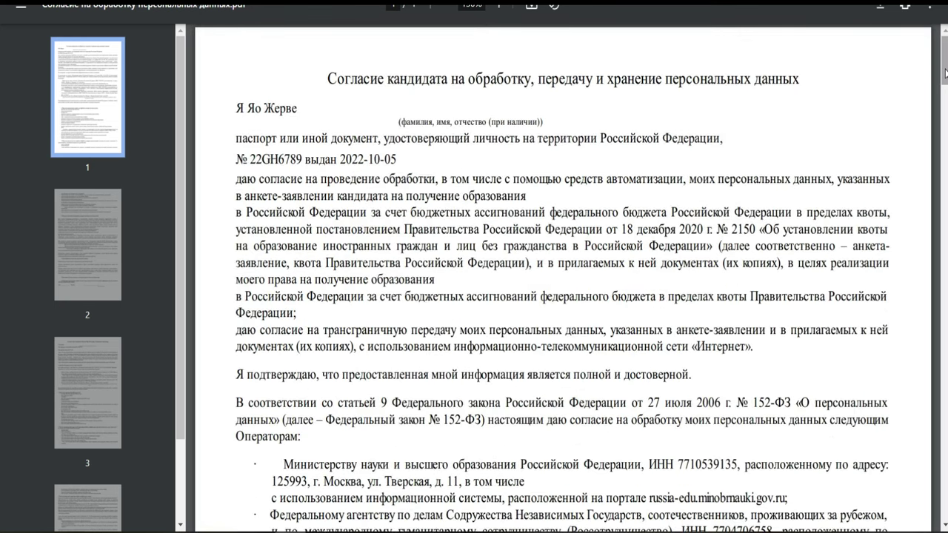
drag(945, 72, 236, 56)
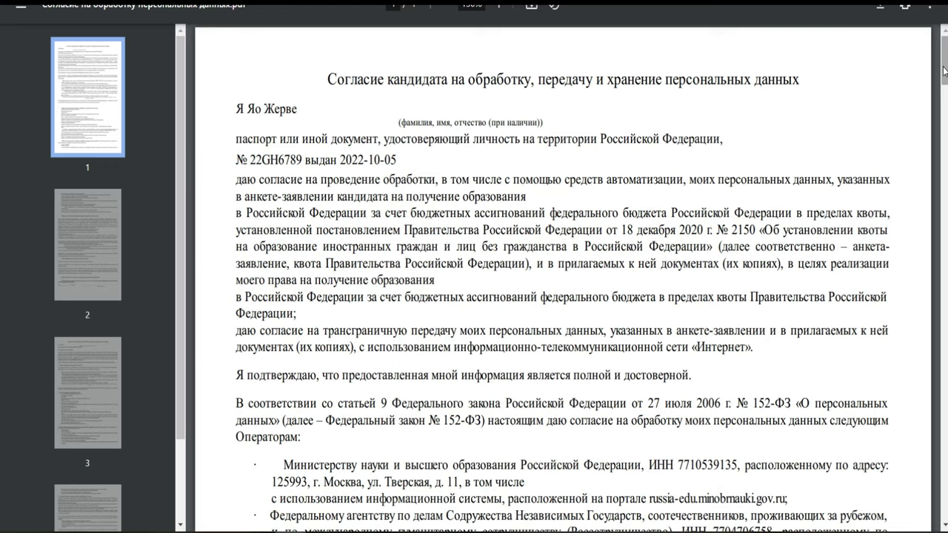
key(Page_Down)
key(Page_Down)
key(Page_Down)
key(Page_Down)
key(Page_Down)
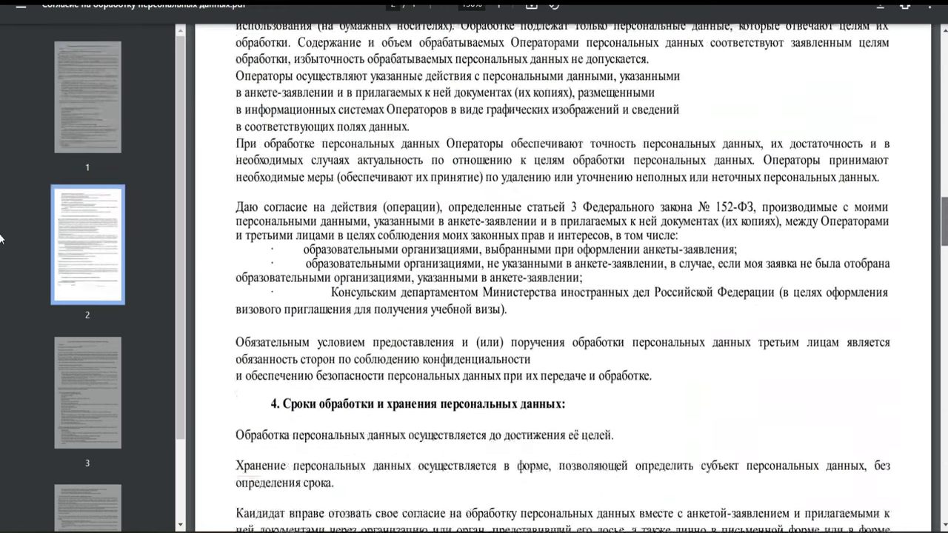
key(Page_Down)
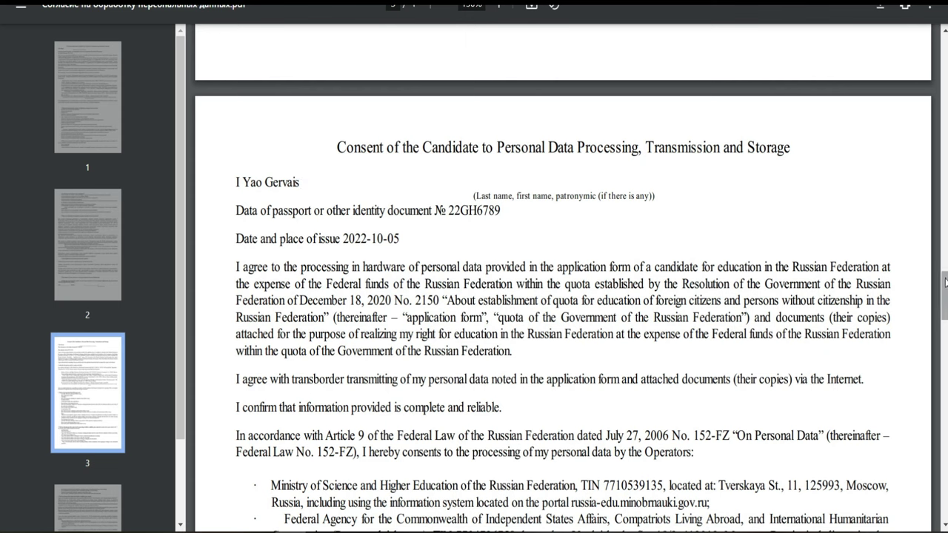
mouse_move(944, 290)
mouse_down()
mouse_move(938, 149)
mouse_move(931, 244)
mouse_up()
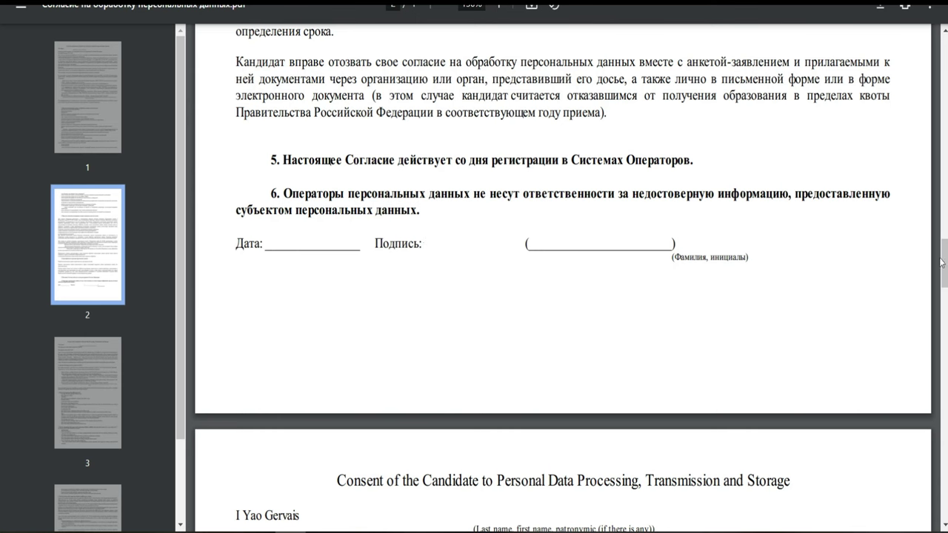
Compare the candidate's name on Russian page 1 with the English page 3 copy.
drag(944, 263, 919, 40)
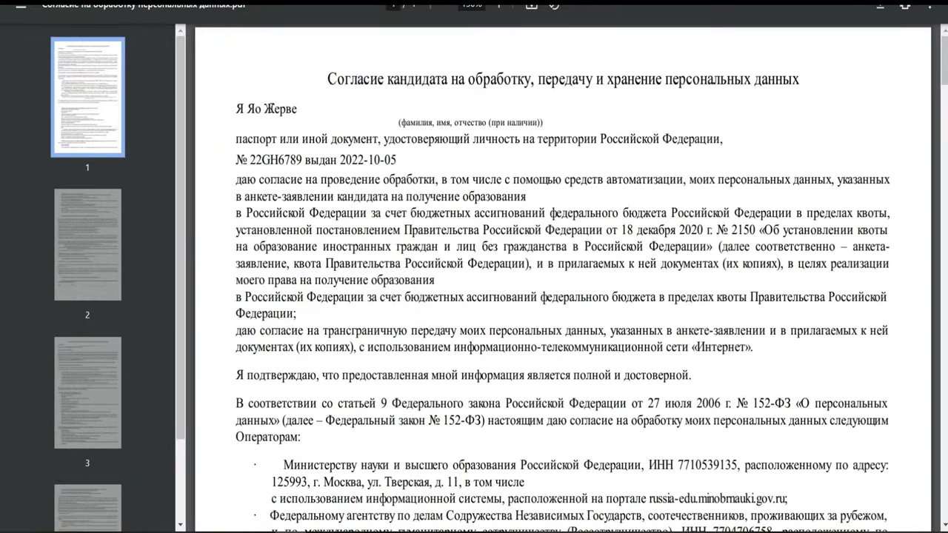
drag(945, 59, 946, 261)
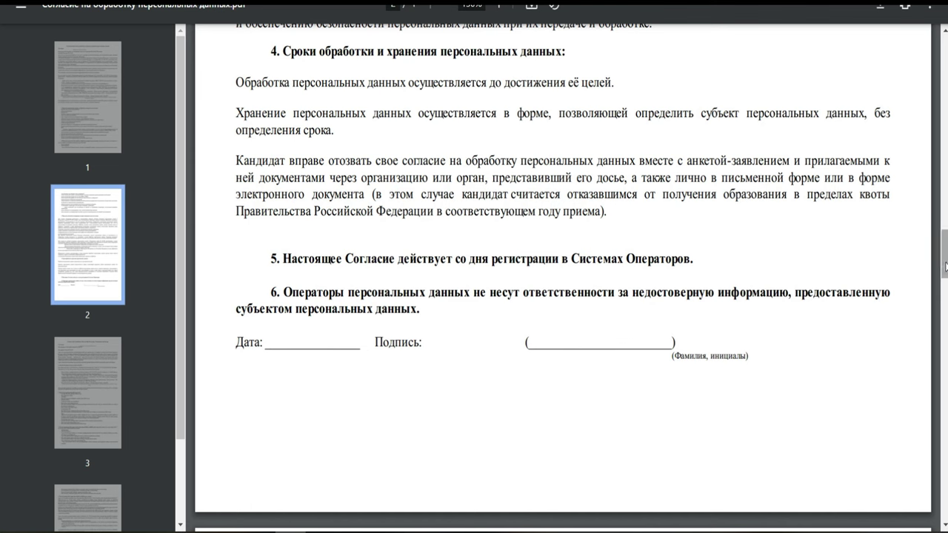
drag(945, 267, 945, 266)
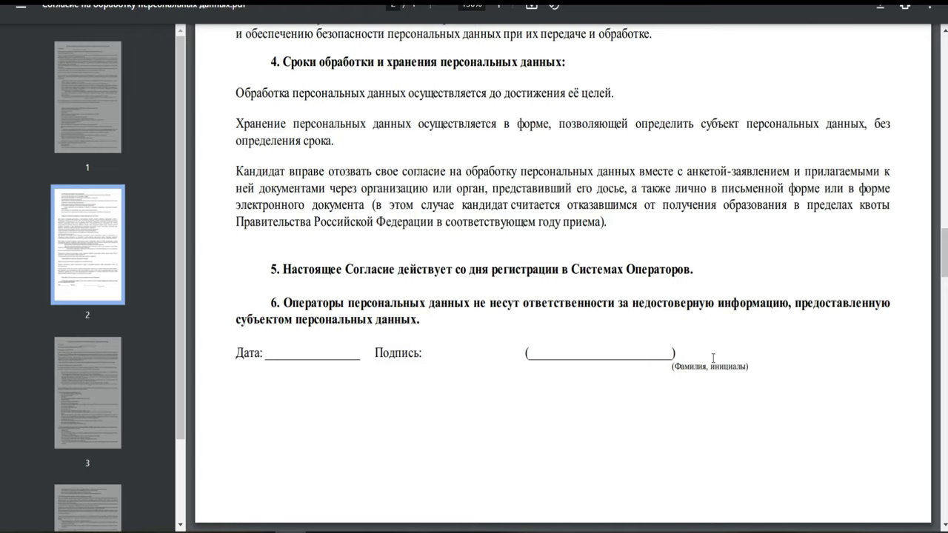
drag(946, 255, 946, 59)
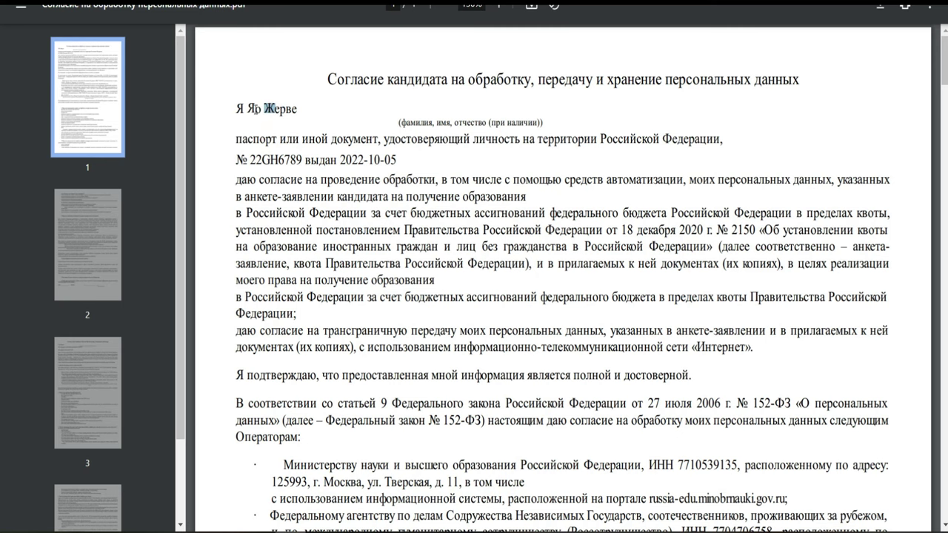
double_click(256, 108)
drag(945, 63, 945, 299)
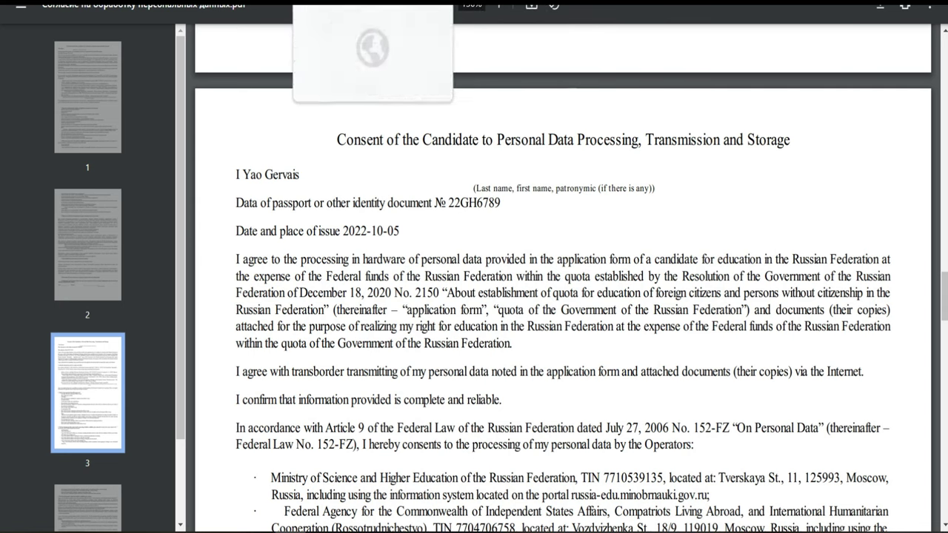
click(420, 3)
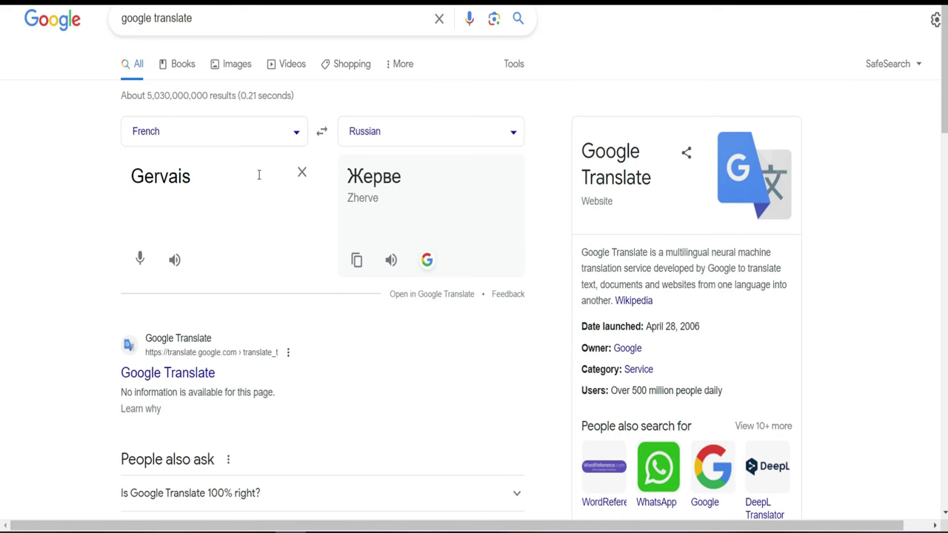
Translate the candidate's first name from French to Russian and select the first Cyrillic letter.
click(302, 173)
click(175, 177)
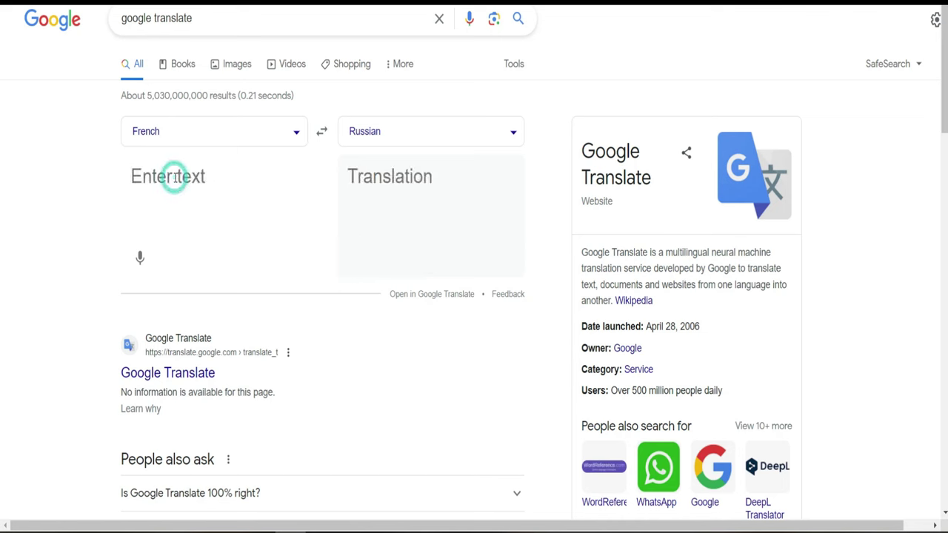
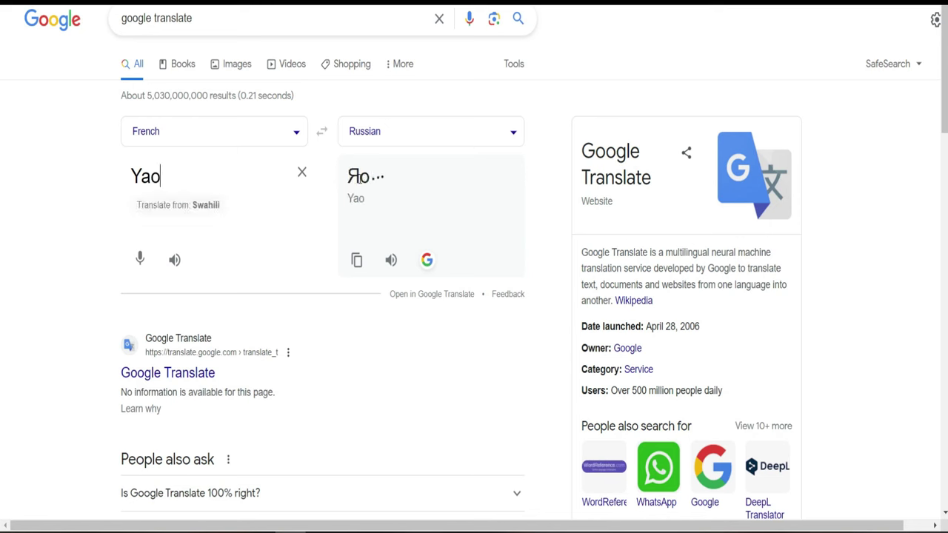
drag(360, 175, 348, 175)
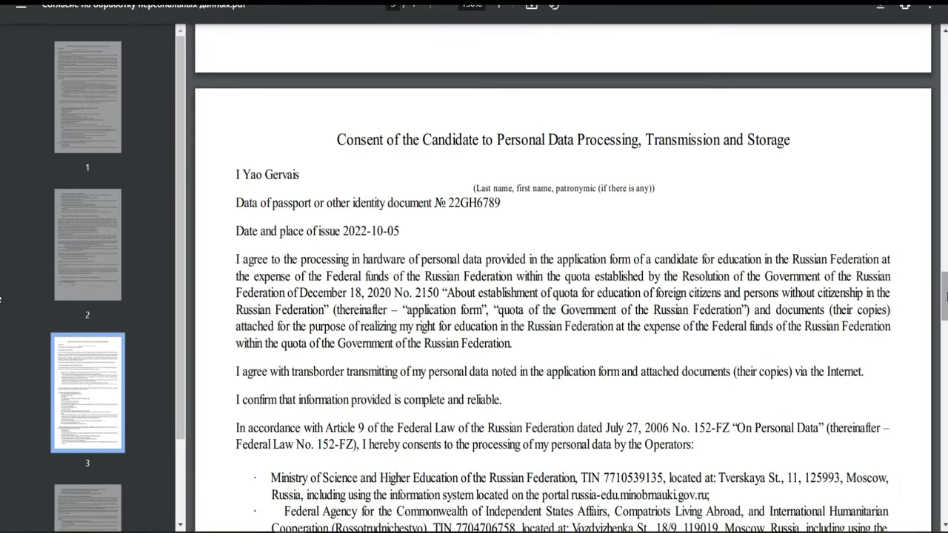
Scroll the English consent PDF to the signature line, then return to the application page.
scroll(0, 299, down, 20)
scroll(0, 483, down, 3)
scroll(318, 267, up, 3)
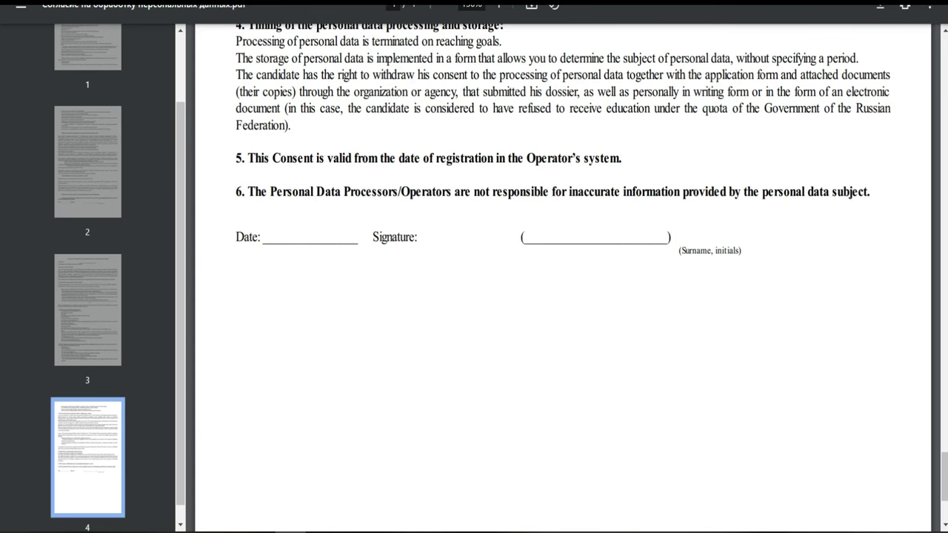
key(alt+Tab)
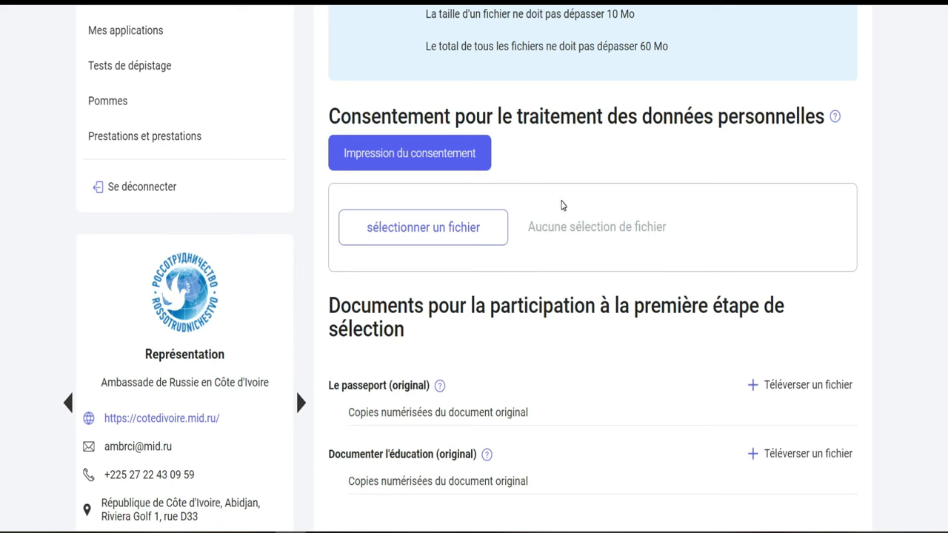
Choose the downloaded consent PDF from Téléchargements for the personal-data consent upload.
click(466, 231)
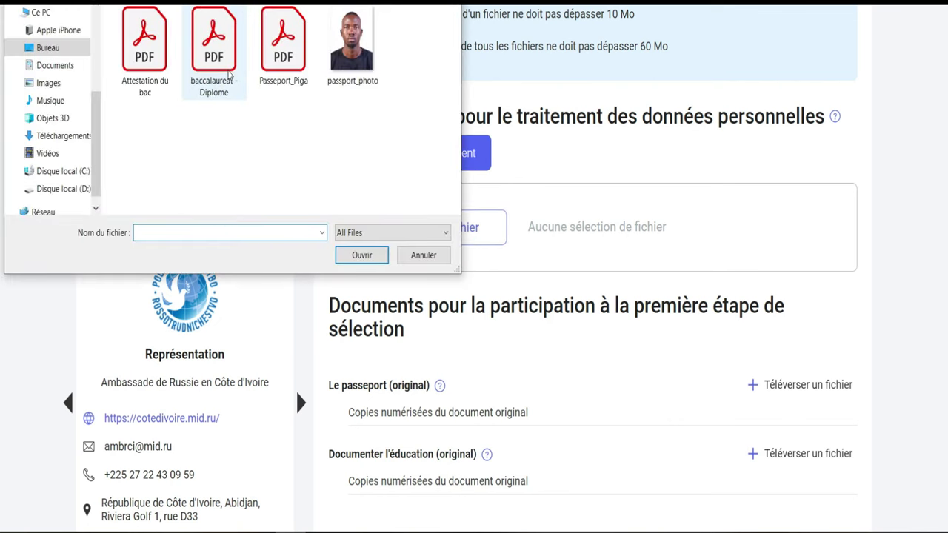
click(74, 136)
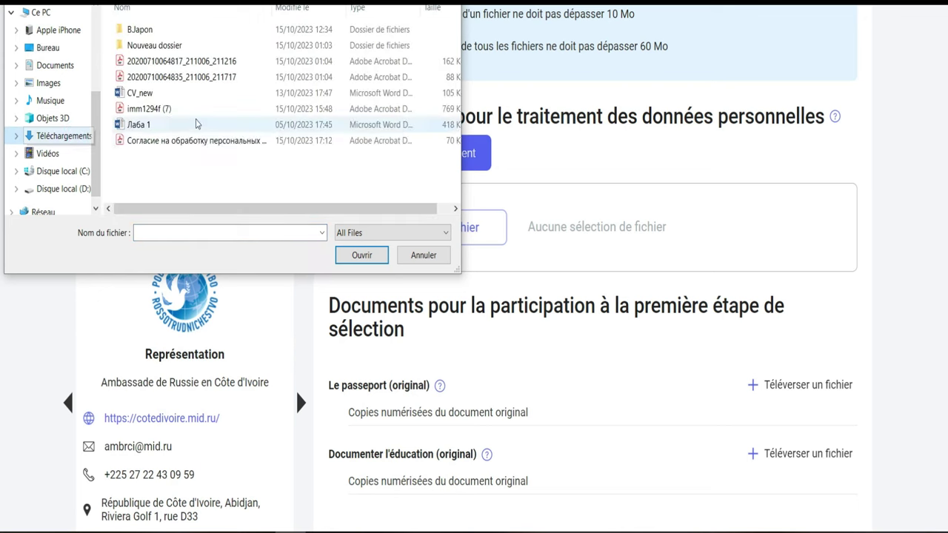
double_click(190, 142)
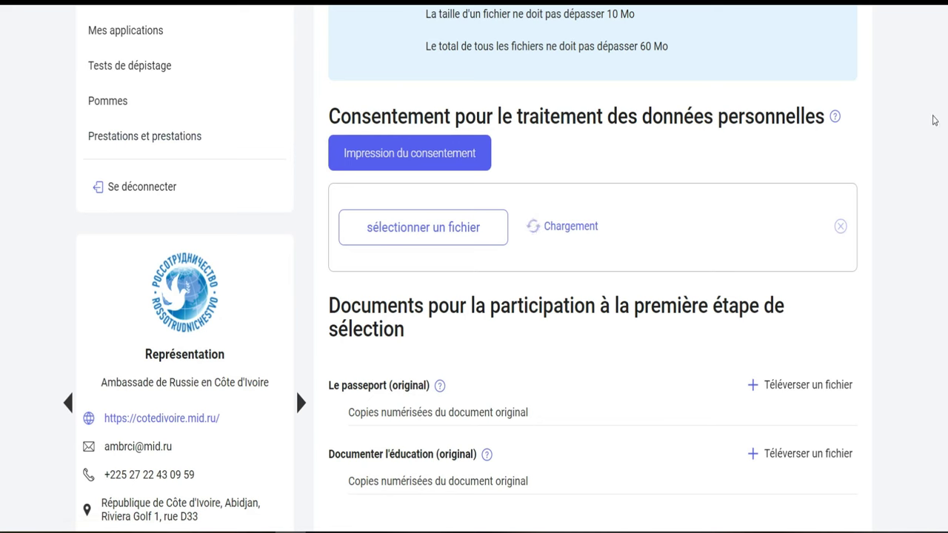
scroll(2, 119, down, 1)
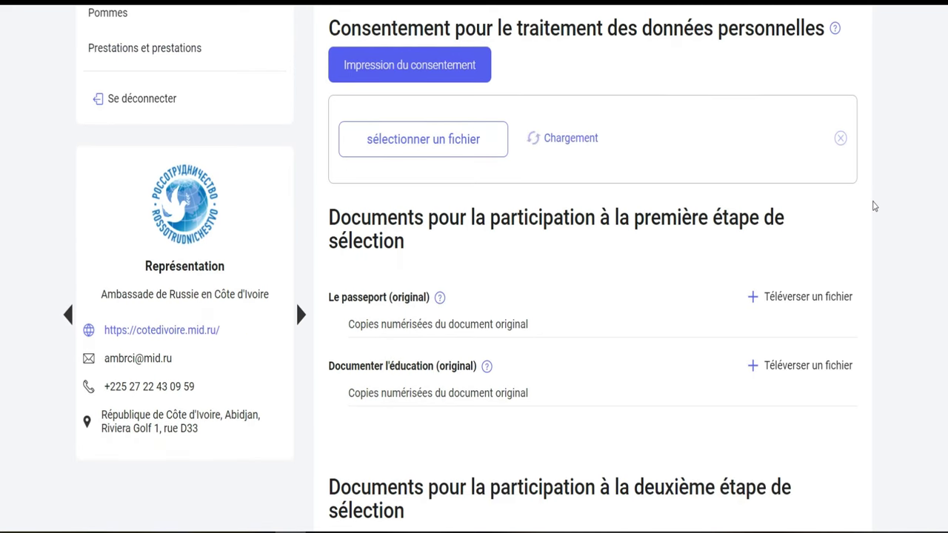
scroll(1, 134, down, 5)
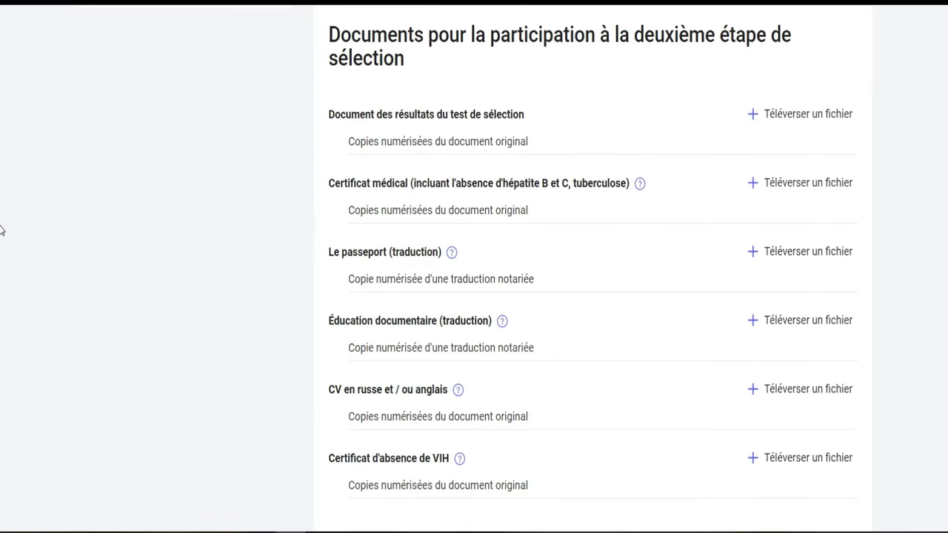
scroll(3, 222, up, 5)
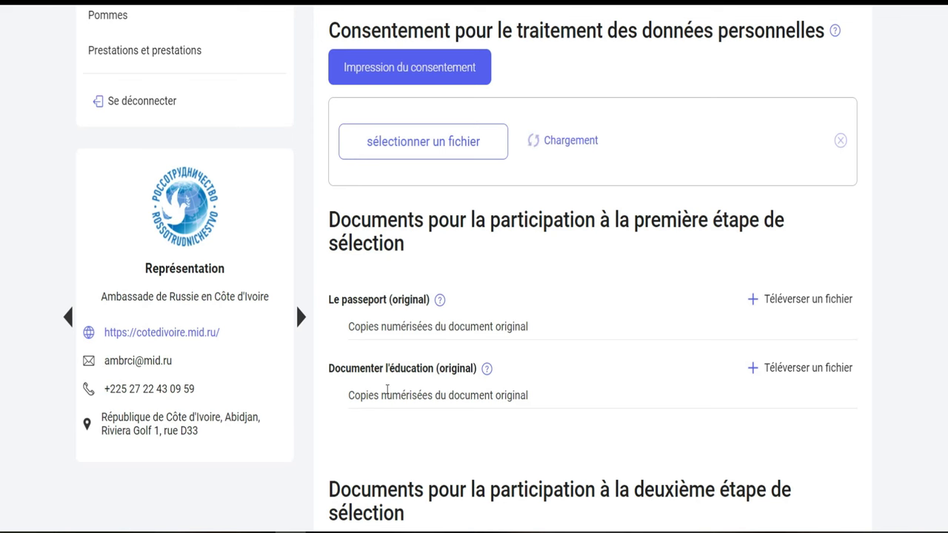
Upload the passport PDF from Desktop > BOURSE DE RUSSIE under Le passeport (original) and save.
click(752, 299)
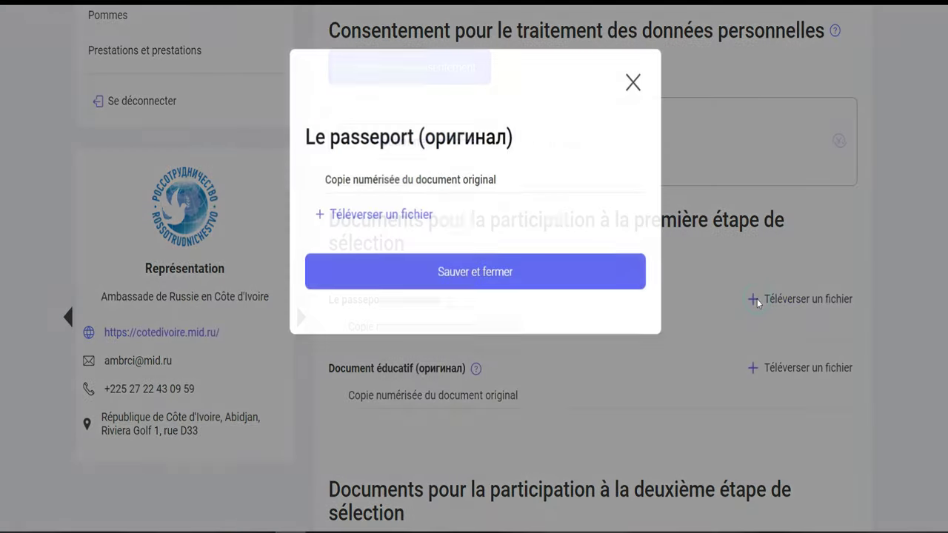
click(402, 215)
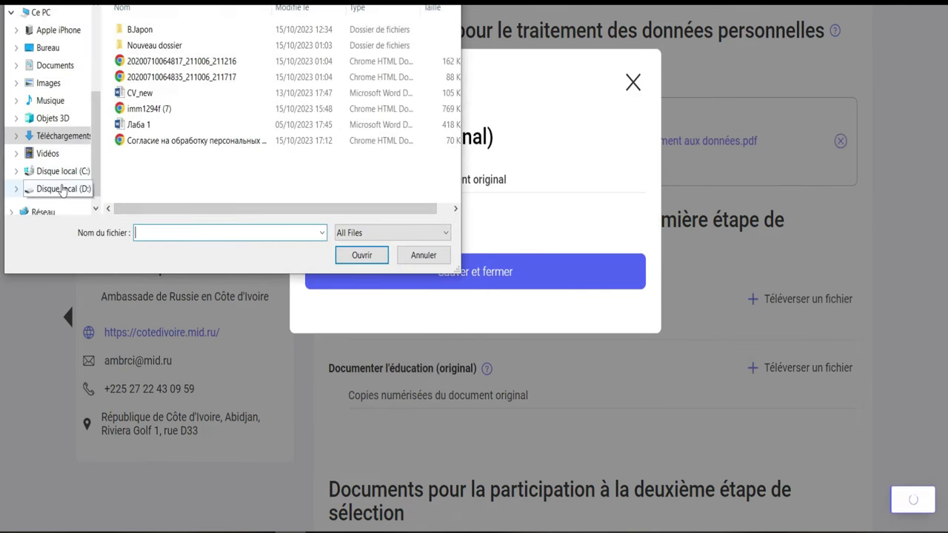
click(62, 188)
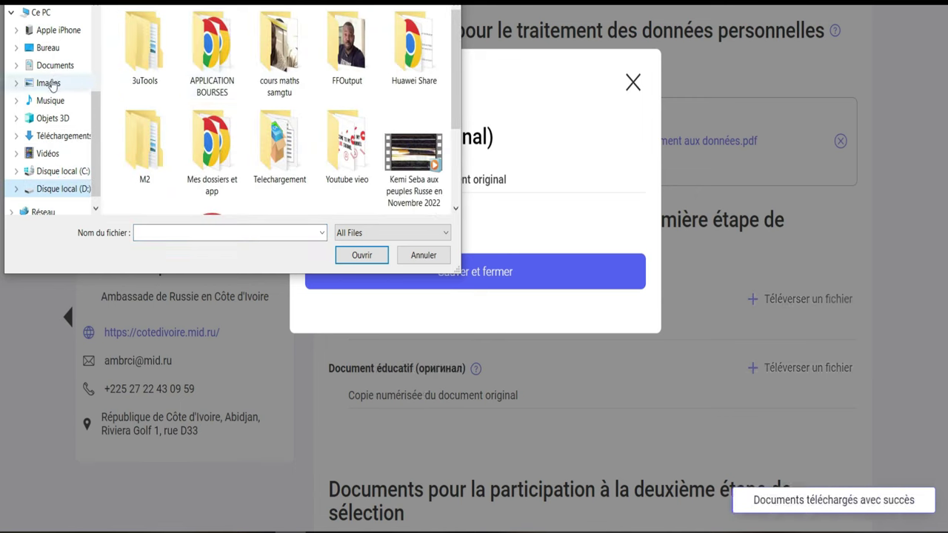
click(58, 67)
click(60, 49)
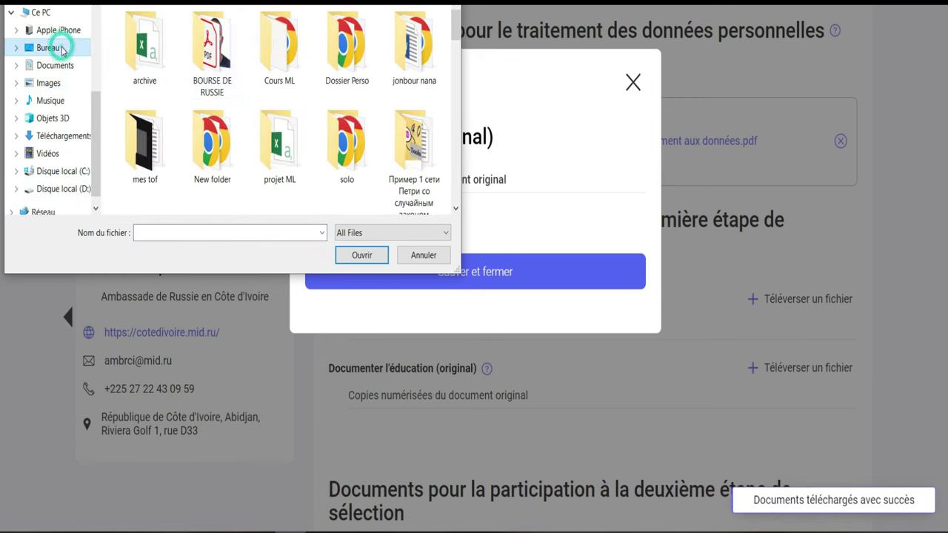
double_click(217, 68)
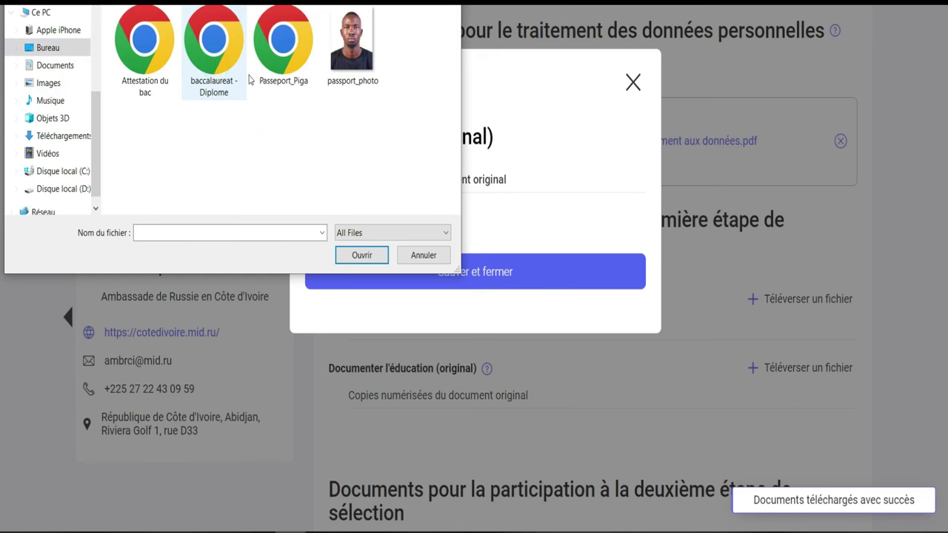
double_click(283, 62)
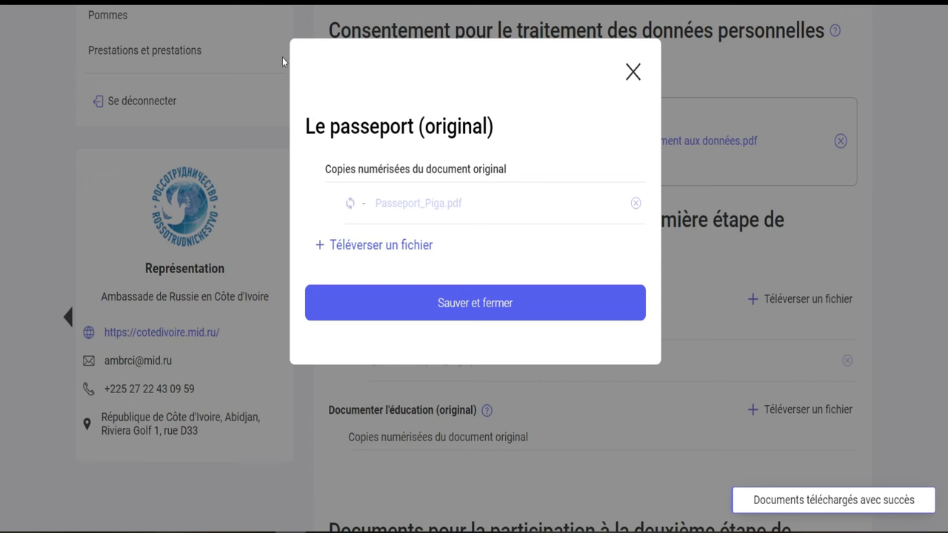
click(457, 315)
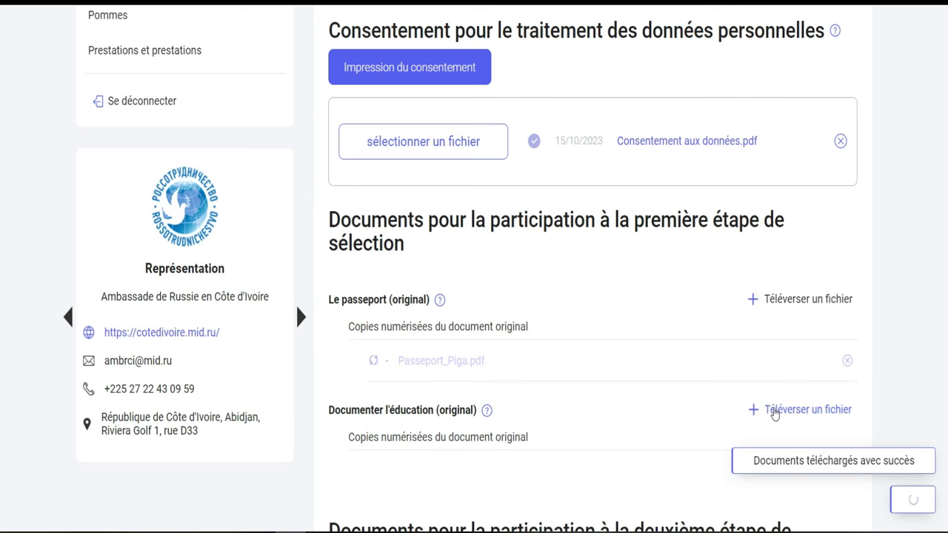
Upload Attestation du bac.pdf and baccalauréat - Diplôme.pdf together under Documenter l'éducation, then save.
click(774, 414)
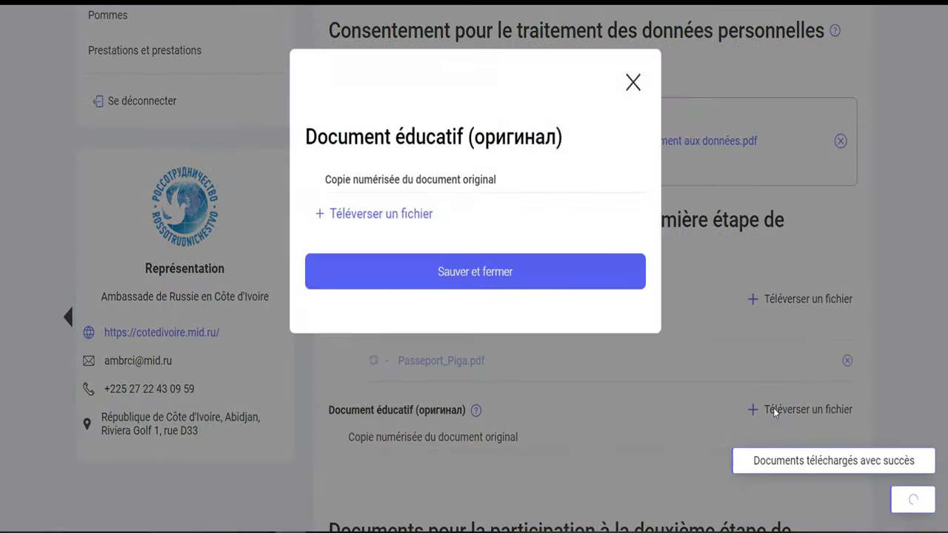
click(404, 214)
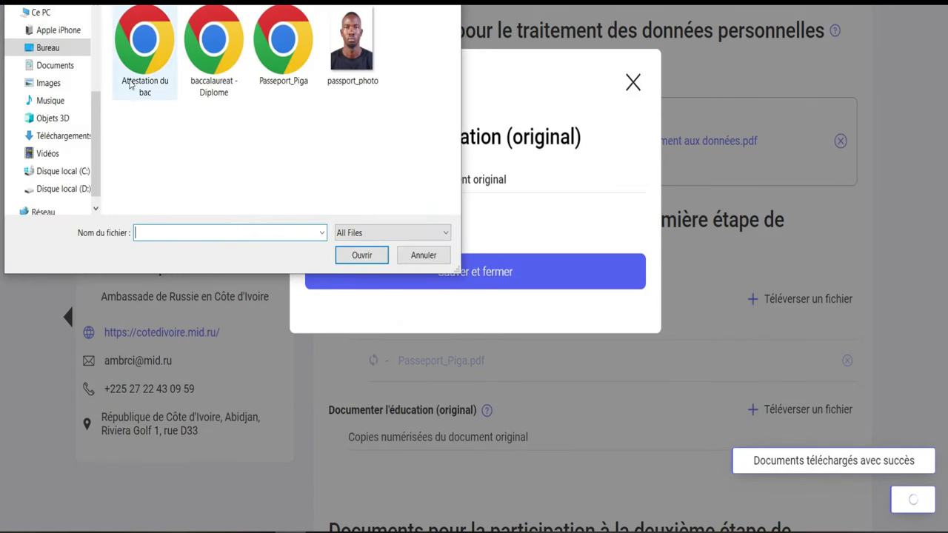
drag(212, 121, 145, 52)
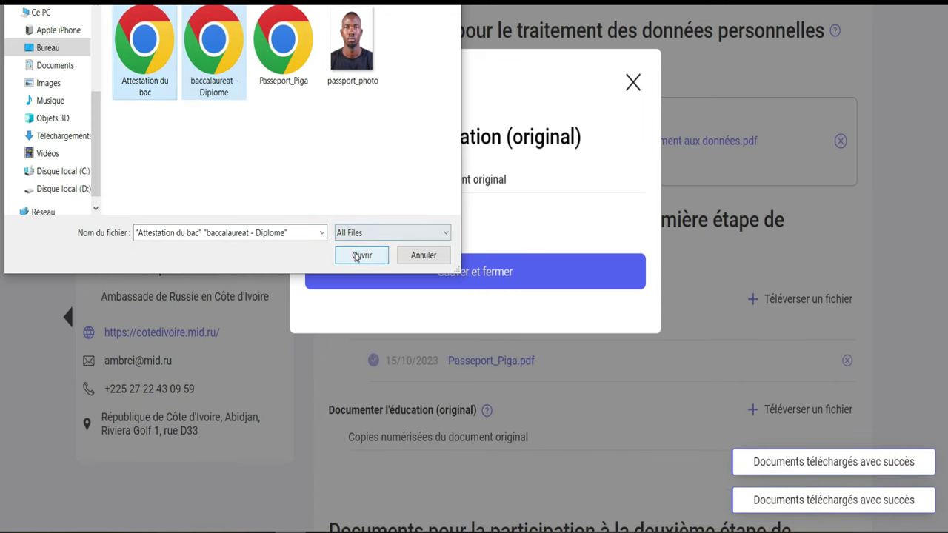
click(358, 255)
click(449, 336)
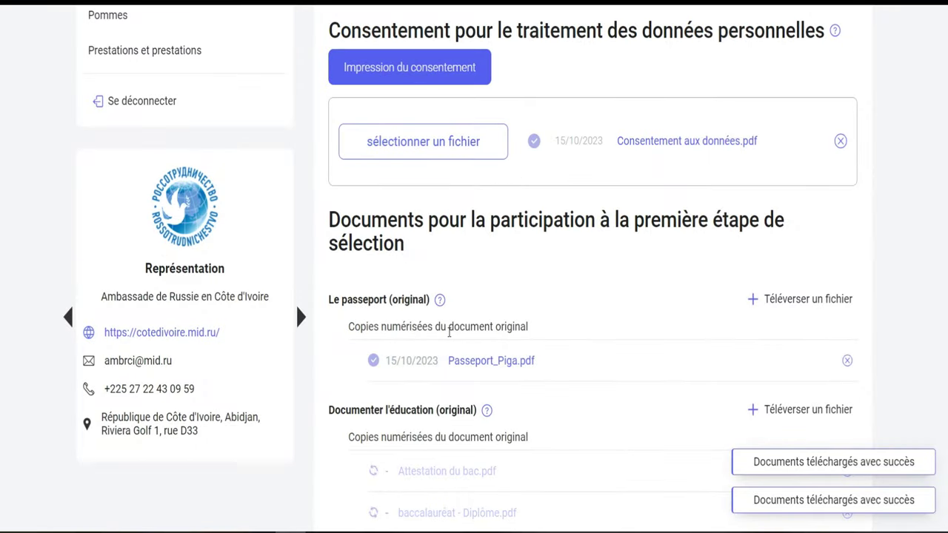
scroll(1, 193, down, 3)
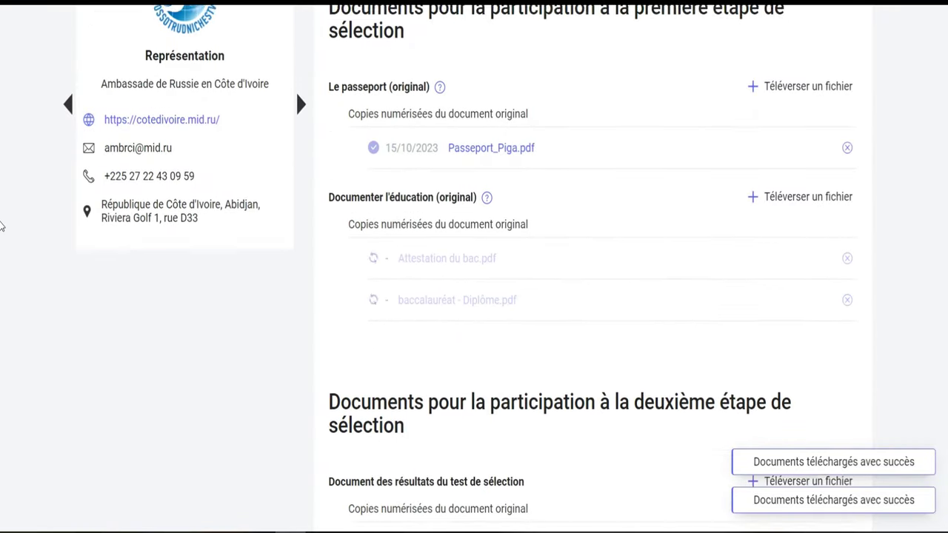
scroll(1, 226, down, 1)
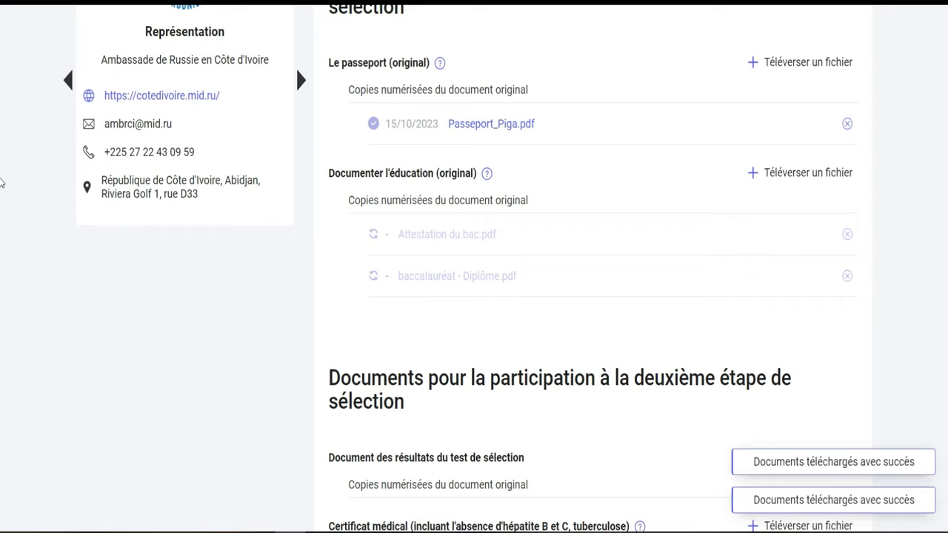
scroll(1, 255, down, 4)
scroll(0, 267, down, 2)
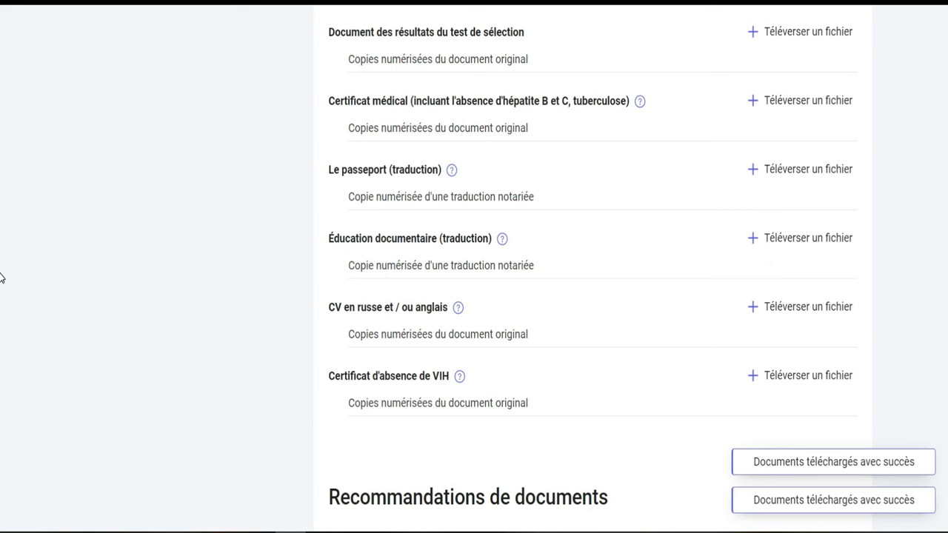
scroll(296, 151, up, 10)
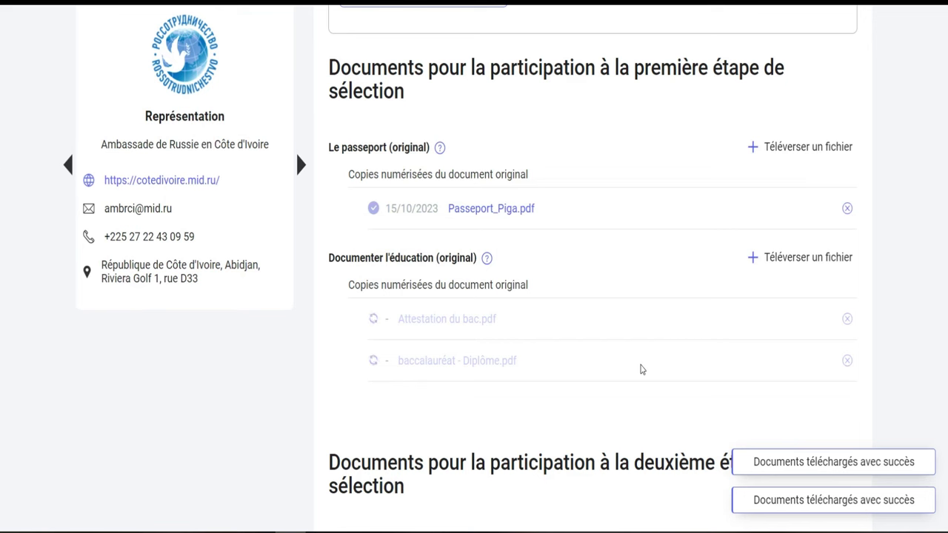
scroll(2, 192, down, 9)
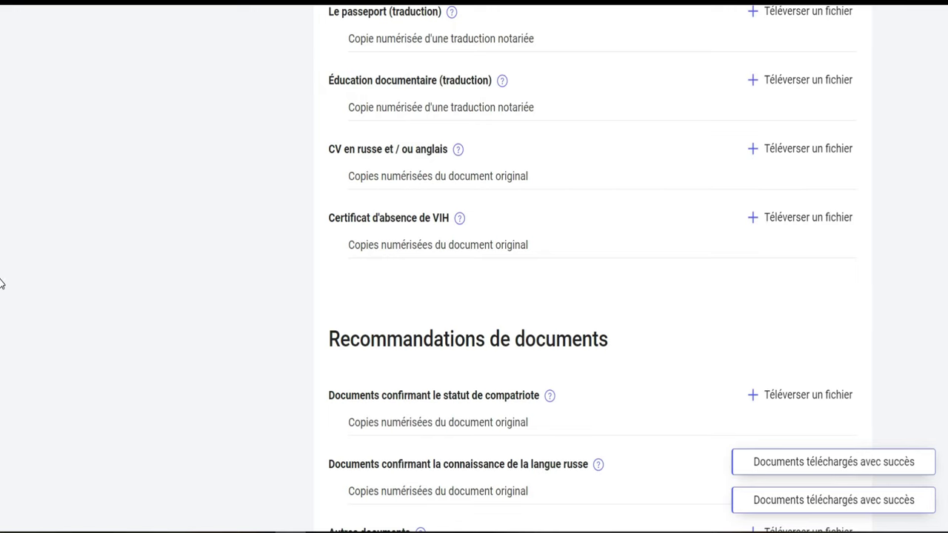
scroll(1, 281, down, 5)
scroll(933, 197, up, 9)
scroll(933, 200, down, 5)
scroll(938, 245, up, 2)
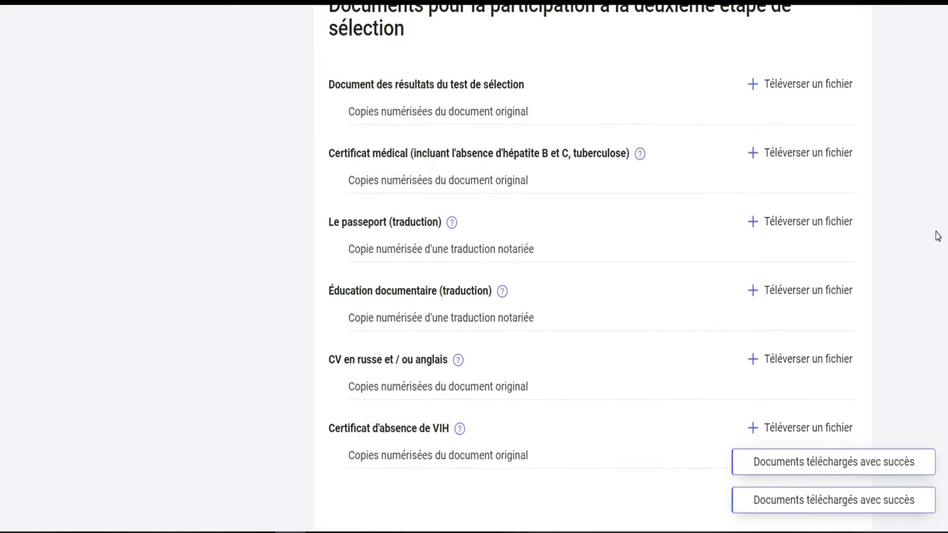
scroll(938, 222, up, 4)
scroll(938, 174, down, 3)
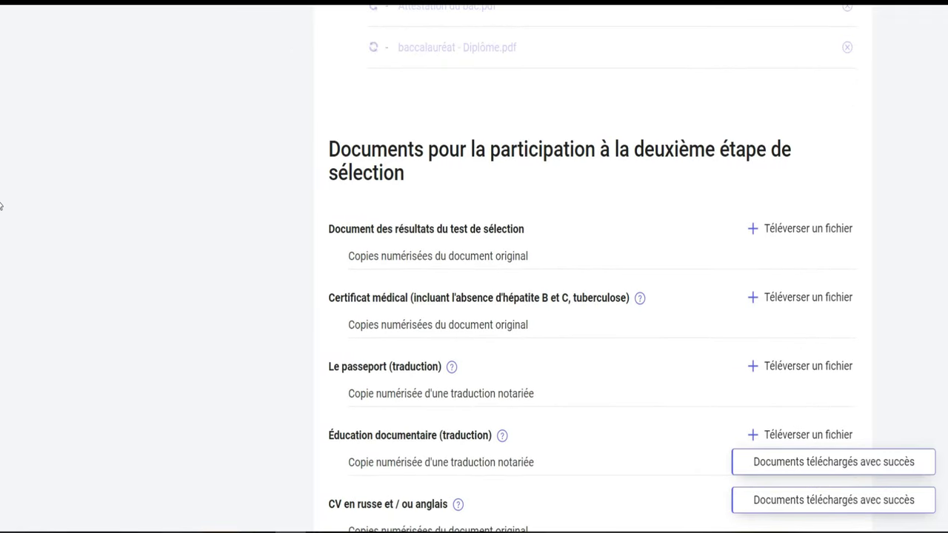
scroll(1, 214, down, 2)
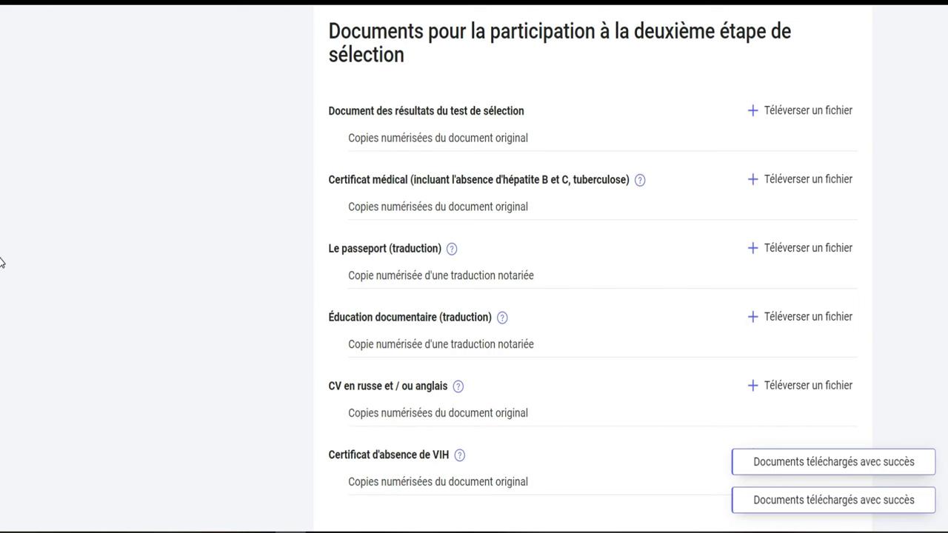
scroll(0, 251, up, 6)
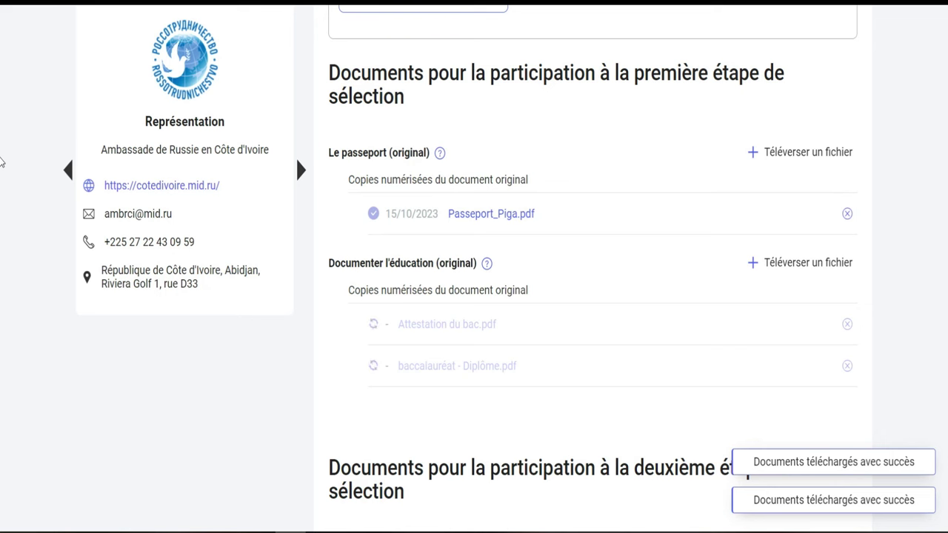
scroll(1, 222, down, 5)
scroll(1, 244, down, 1)
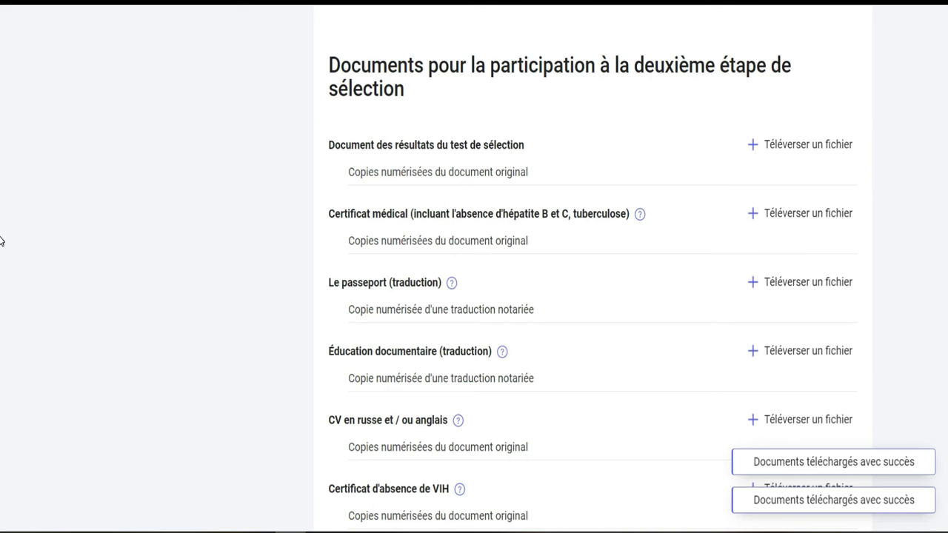
scroll(1, 240, down, 3)
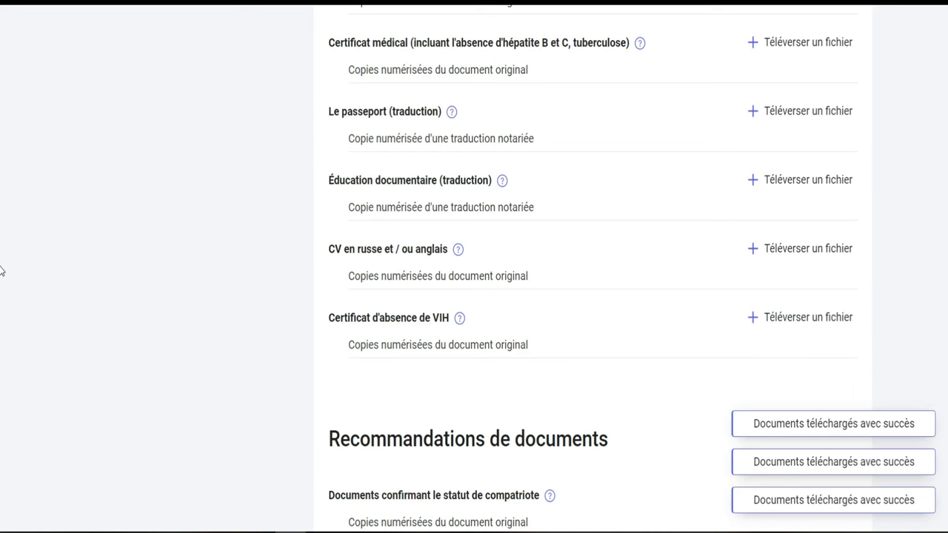
Highlight the 'Certificat d'absence de VIH' heading text on the documents step.
scroll(1, 285, down, 2)
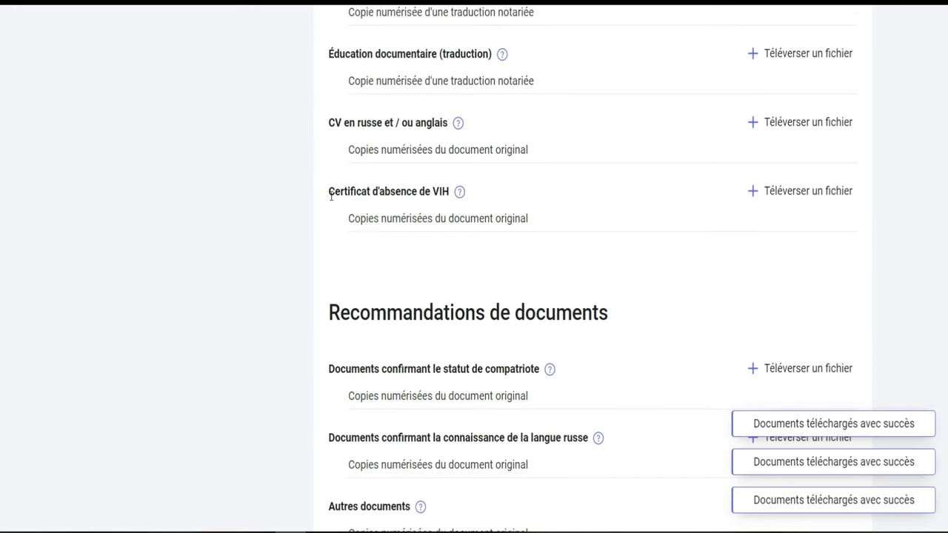
drag(323, 190, 455, 197)
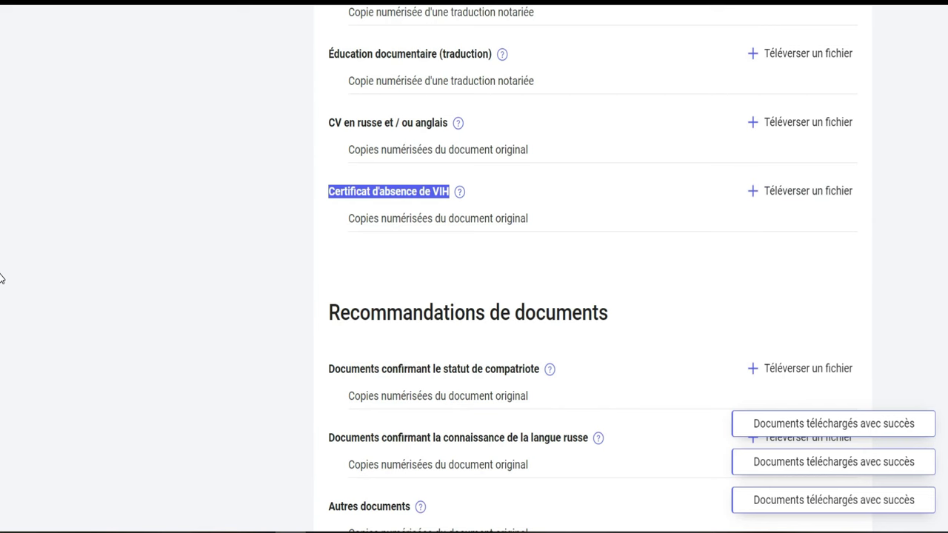
scroll(1, 277, down, 1)
scroll(1, 270, up, 1)
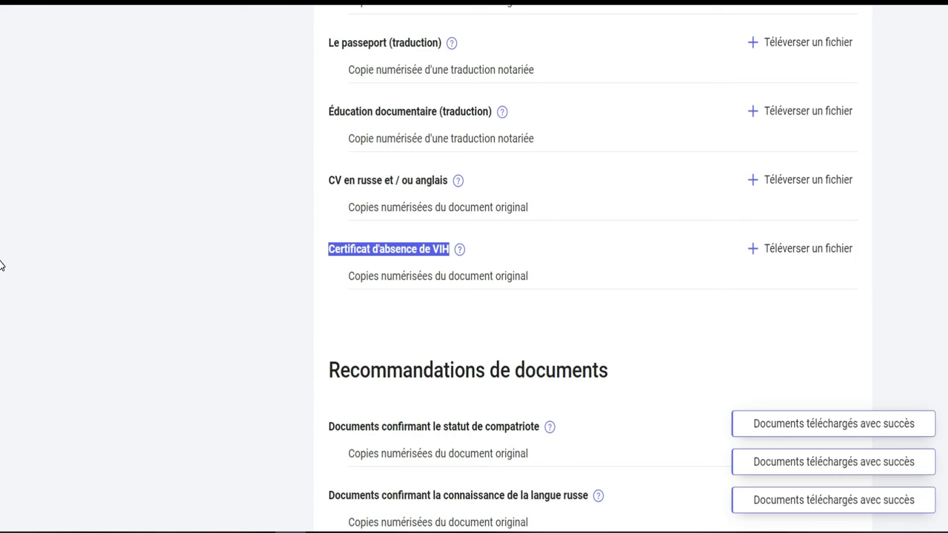
Highlight the 'Lettre de recommandation' label text.
scroll(2, 297, down, 2)
scroll(2, 301, down, 2)
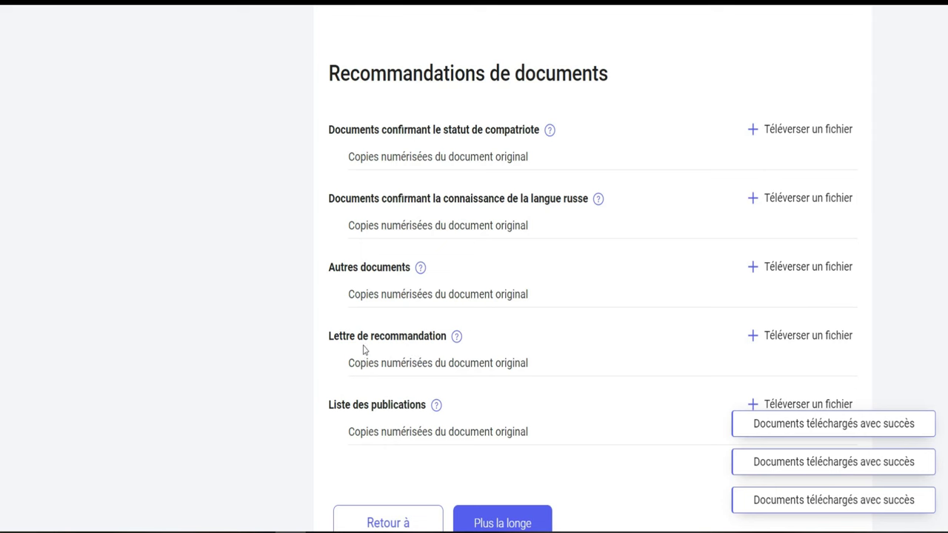
drag(328, 336, 473, 346)
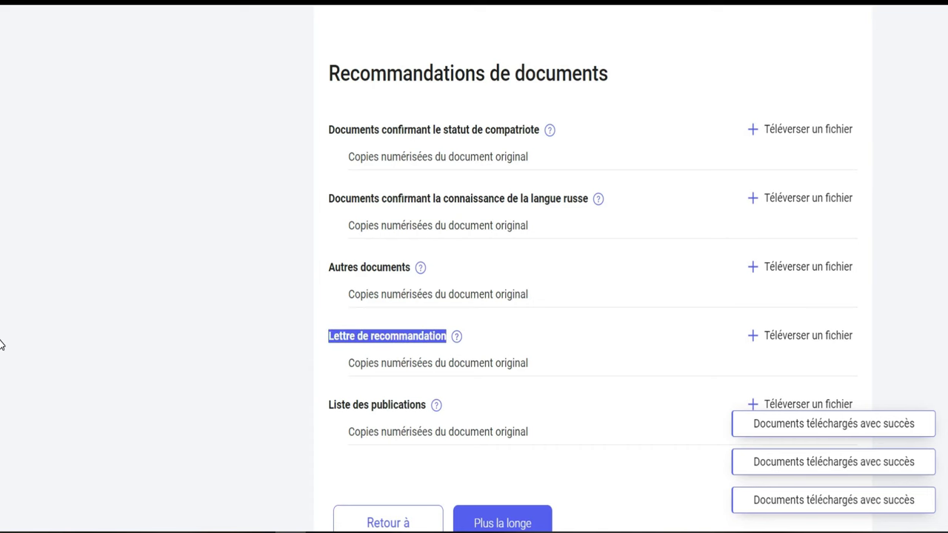
Continue with Plus la longe to the submission-for-verification step.
scroll(2, 363, down, 1)
scroll(3, 385, down, 4)
scroll(4, 400, up, 1)
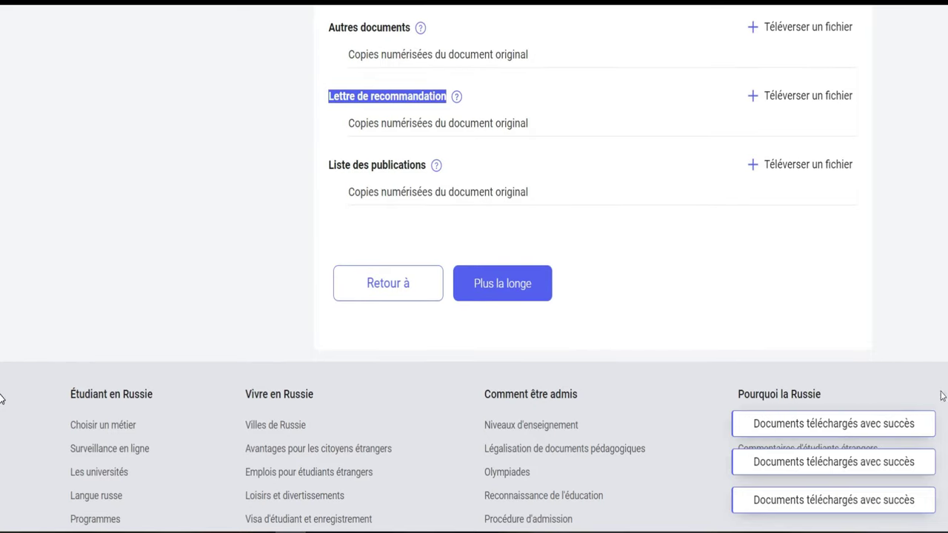
click(529, 287)
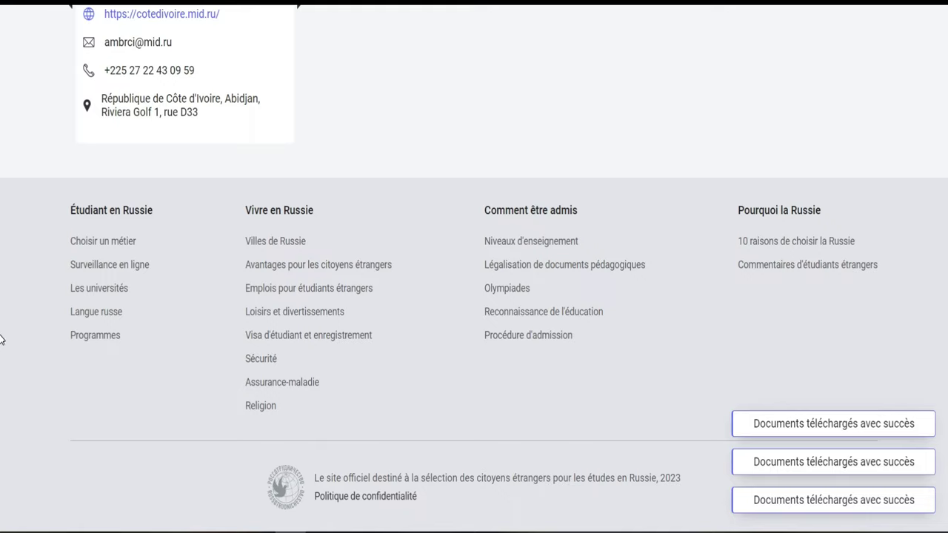
scroll(1, 332, up, 6)
scroll(935, 135, up, 2)
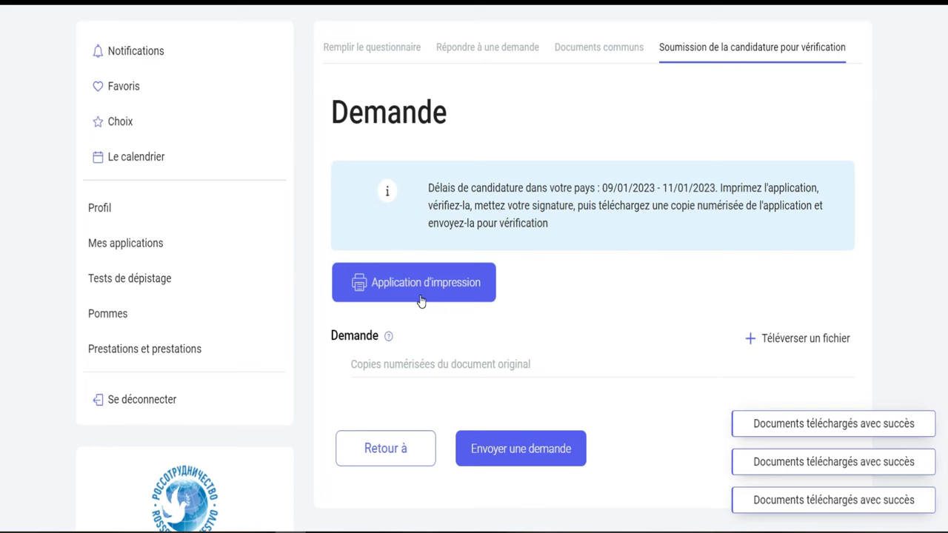
Highlight the 11/01/2023 deadline and download the printable application as application.pdf.
drag(663, 187, 718, 189)
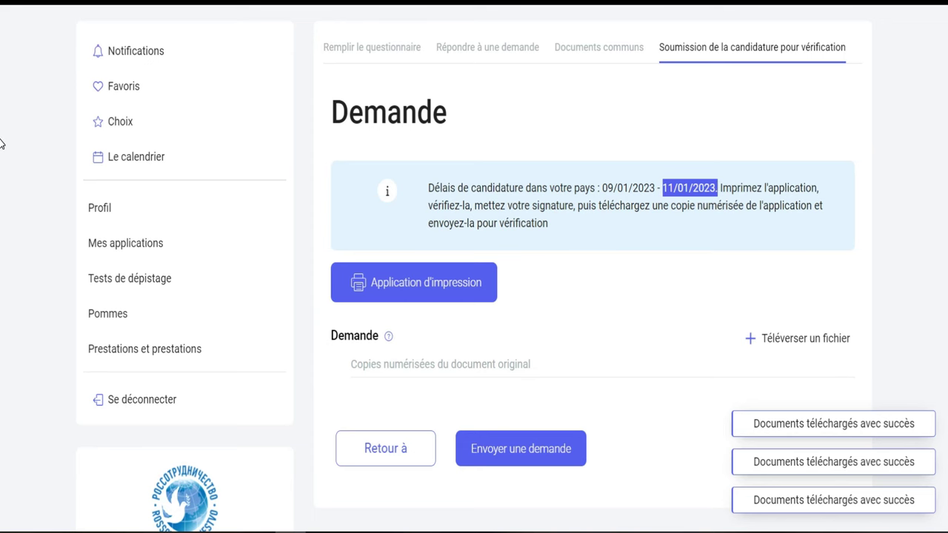
scroll(1, 170, down, 3)
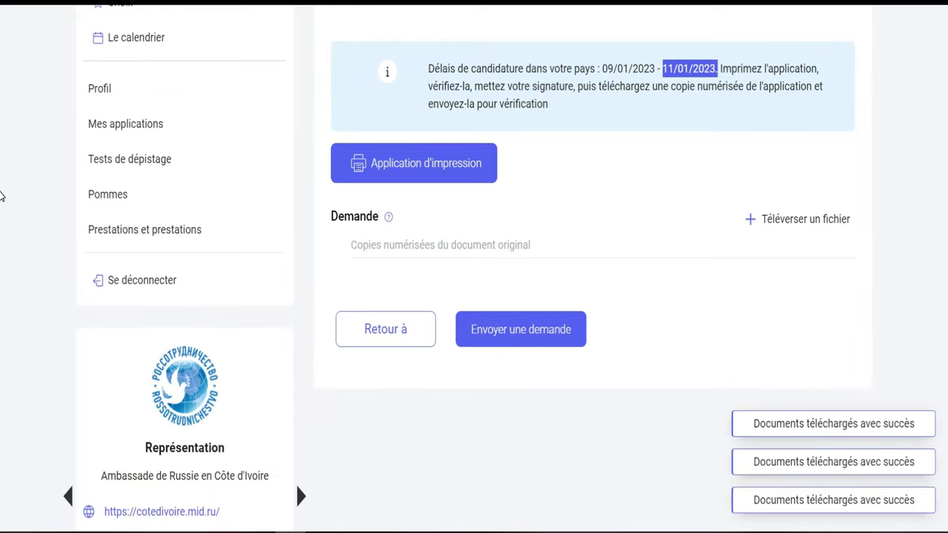
click(405, 181)
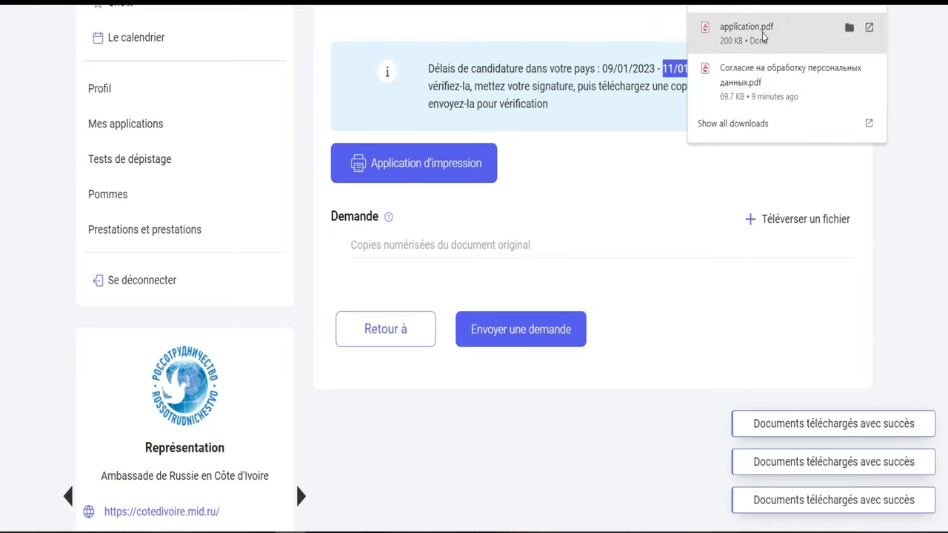
Open application.pdf and scroll down to the Date and Signature boxes on page 5.
click(764, 36)
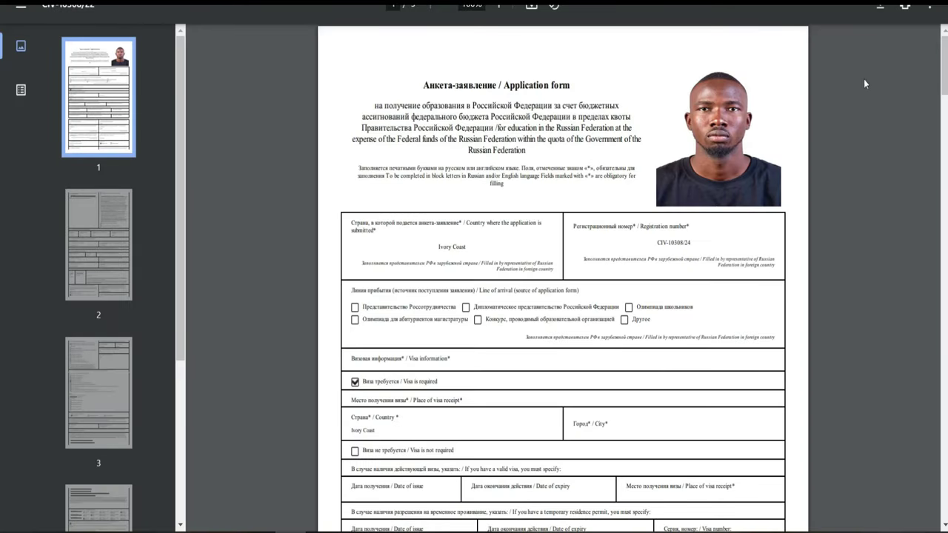
drag(945, 65, 945, 91)
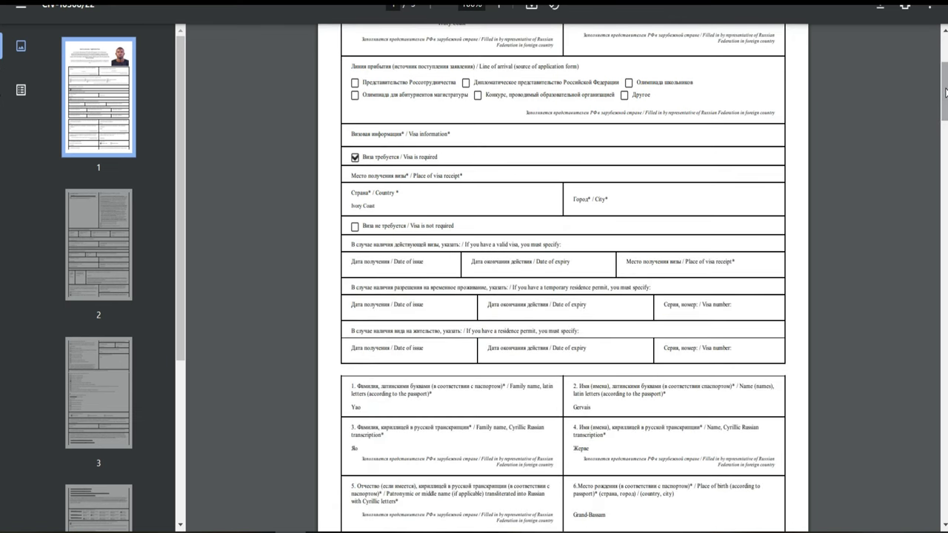
scroll(731, 151, down, 5)
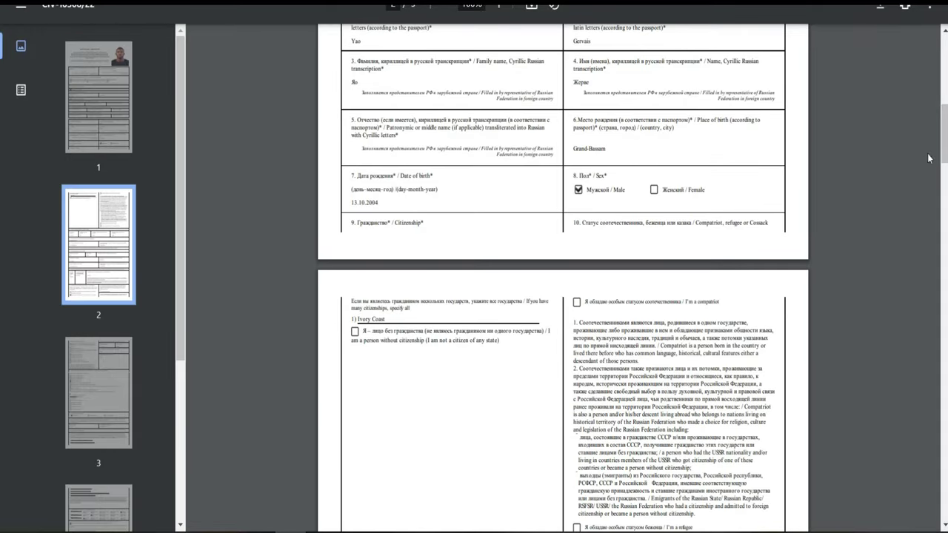
drag(945, 134, 944, 222)
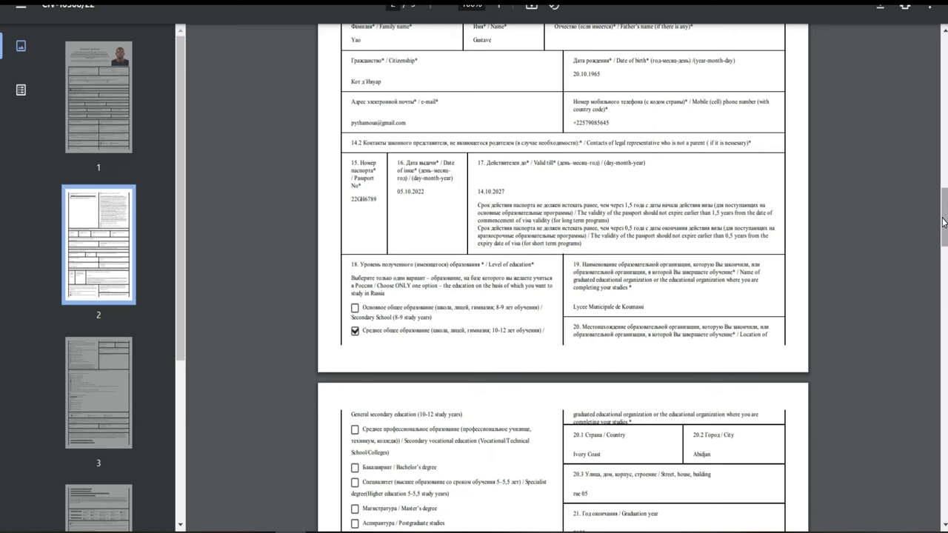
click(945, 215)
drag(945, 215, 945, 348)
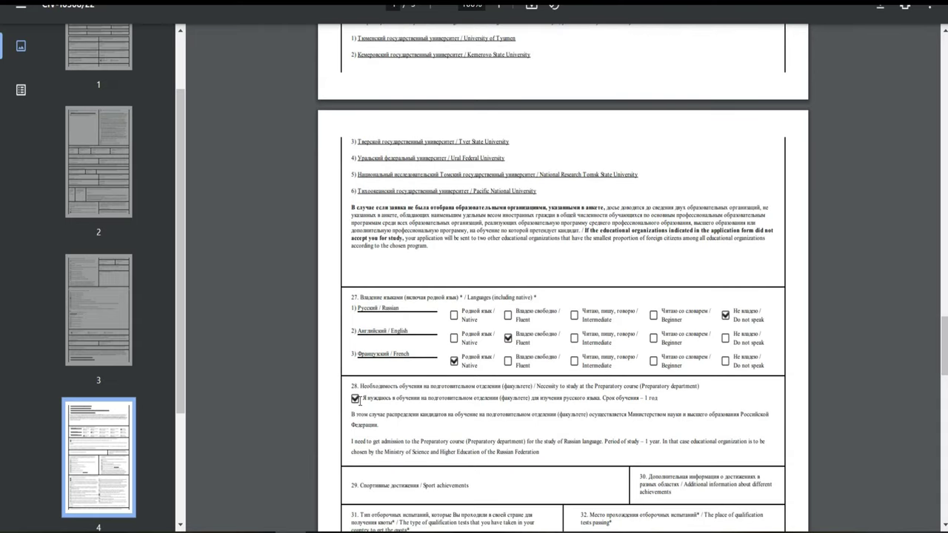
drag(360, 401, 668, 401)
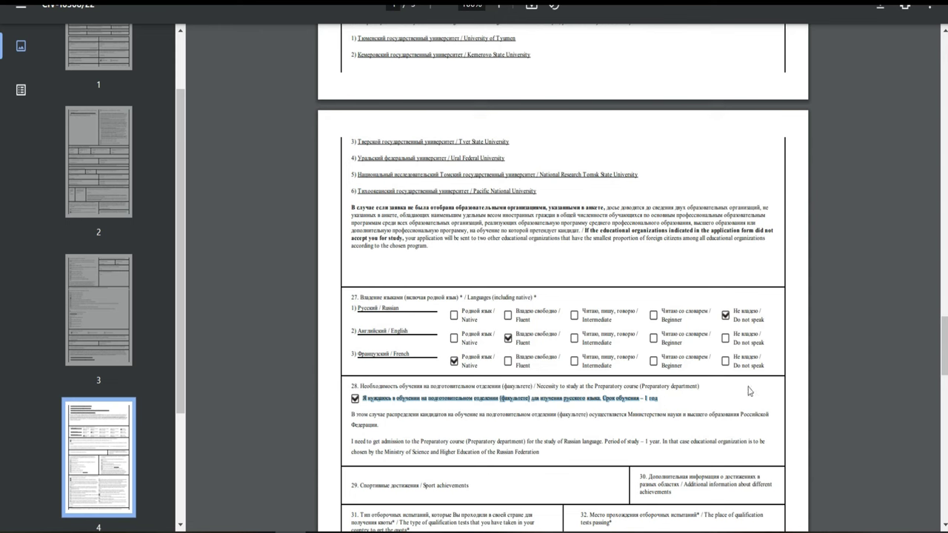
drag(945, 355, 926, 461)
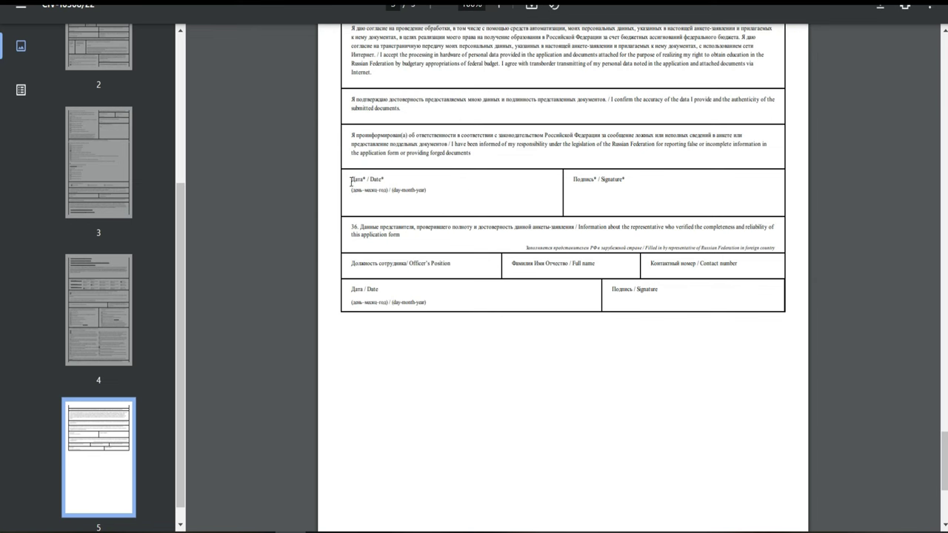
Select the Date and Signature labels, then scroll back up to page 1.
drag(351, 181, 431, 188)
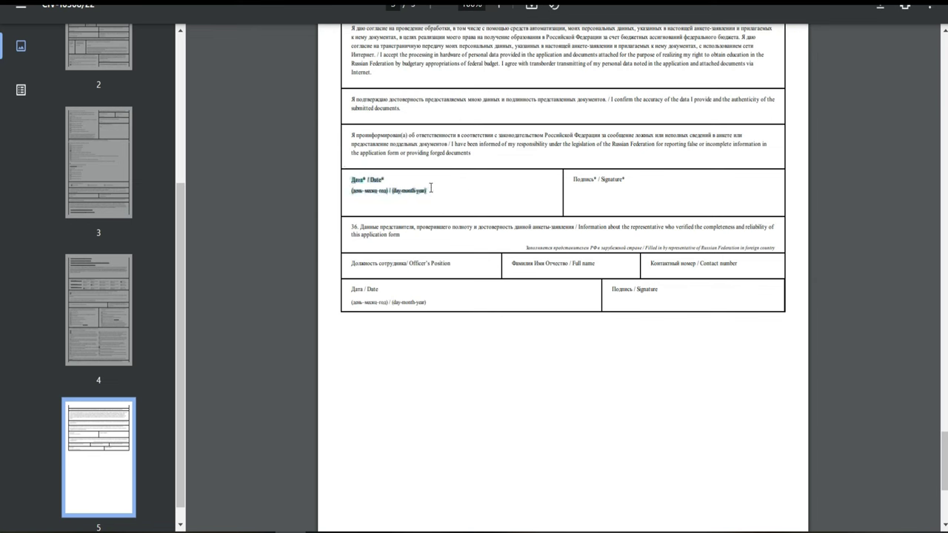
drag(572, 178, 625, 181)
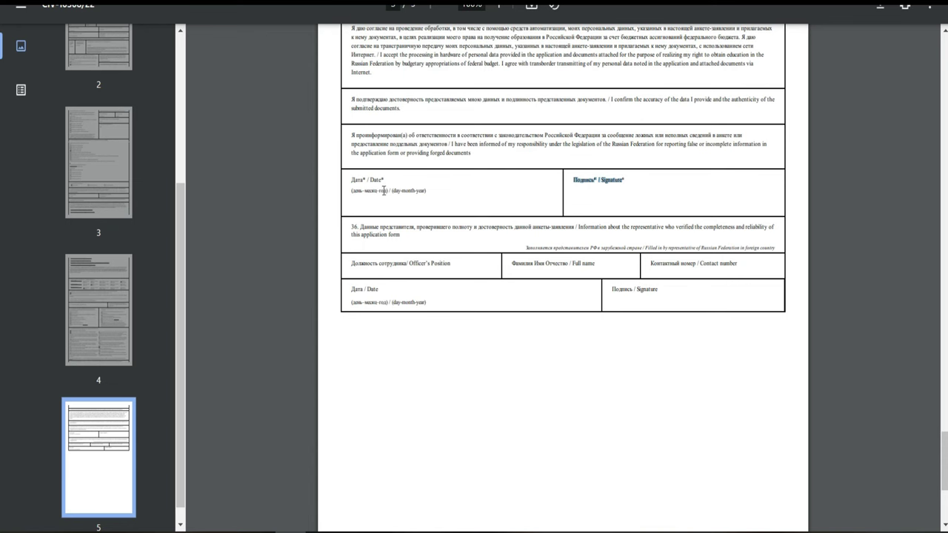
drag(944, 459, 2, 13)
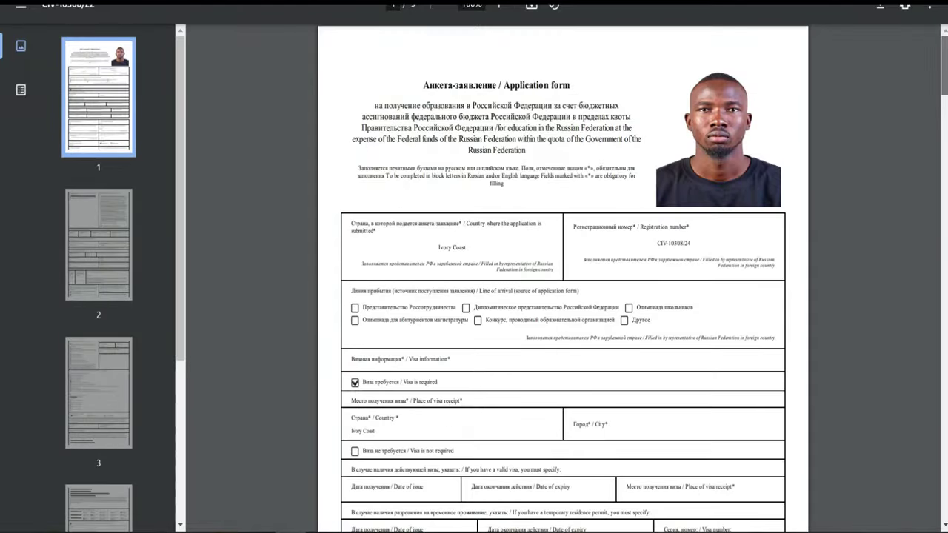
drag(945, 81, 944, 49)
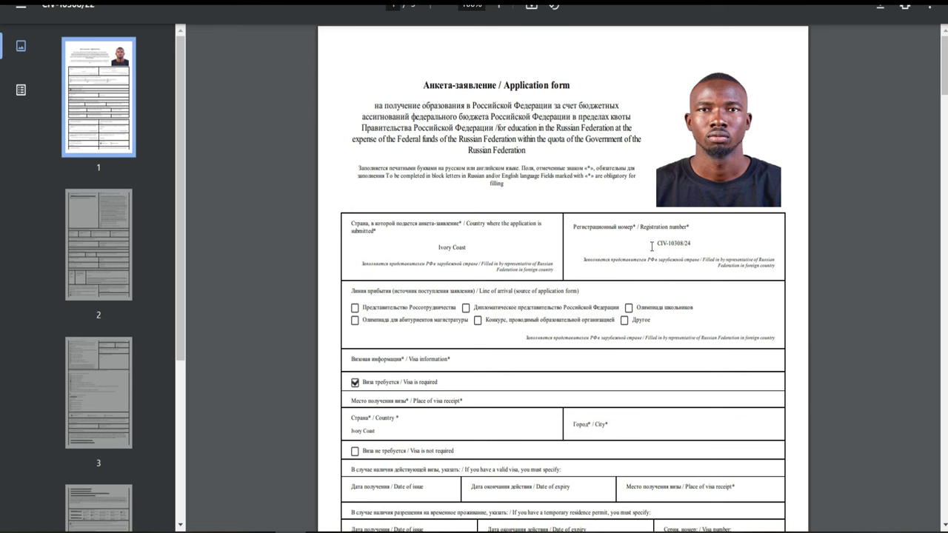
click(500, 5)
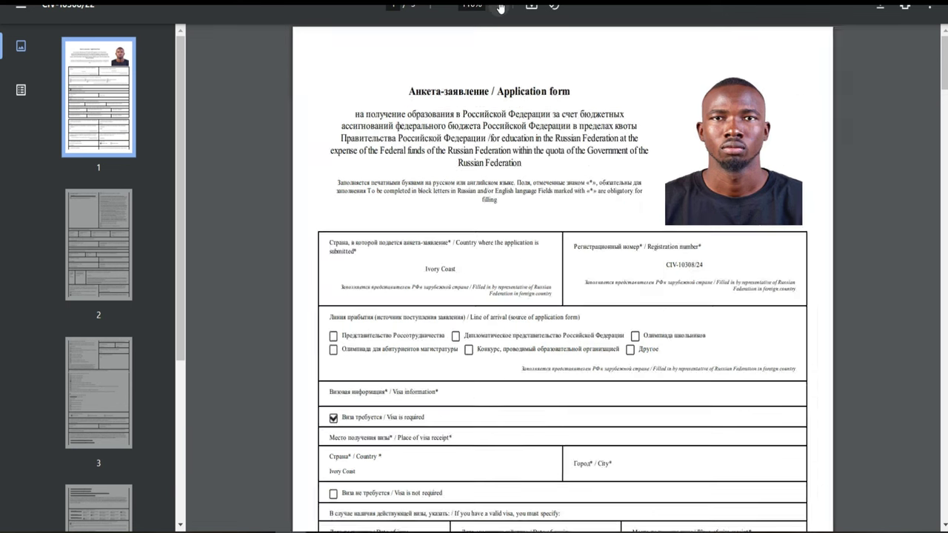
click(500, 6)
click(500, 5)
drag(701, 354, 758, 352)
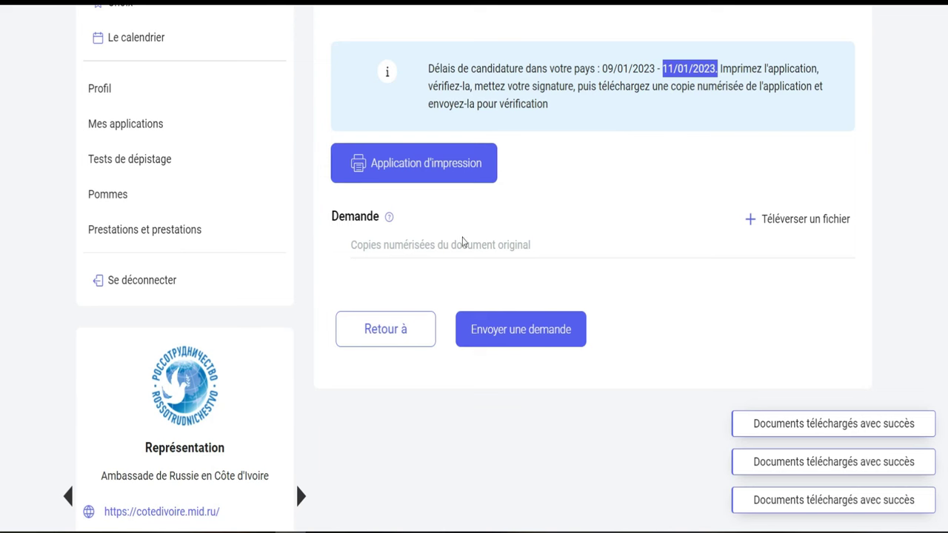
Upload candidature.pdf from Téléchargements into the Demande slot and save it.
click(795, 222)
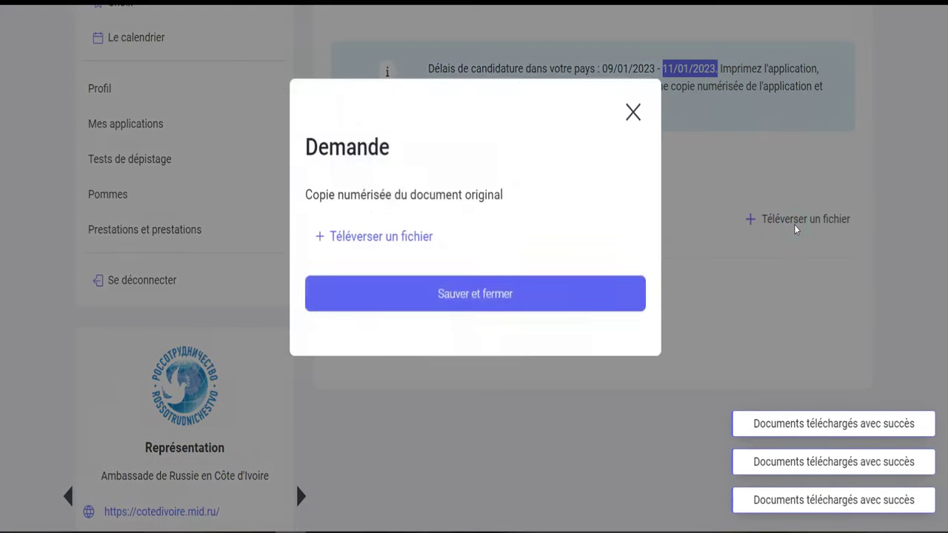
click(415, 209)
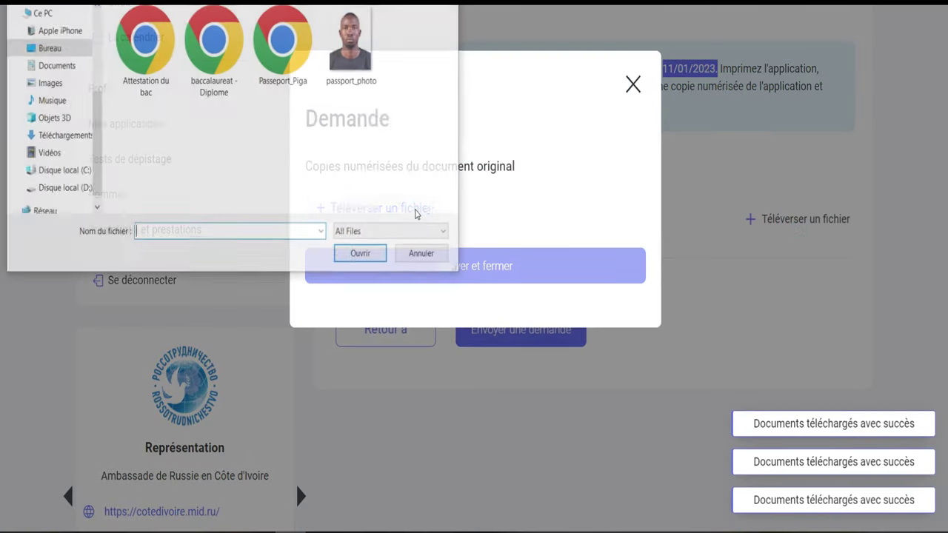
click(75, 140)
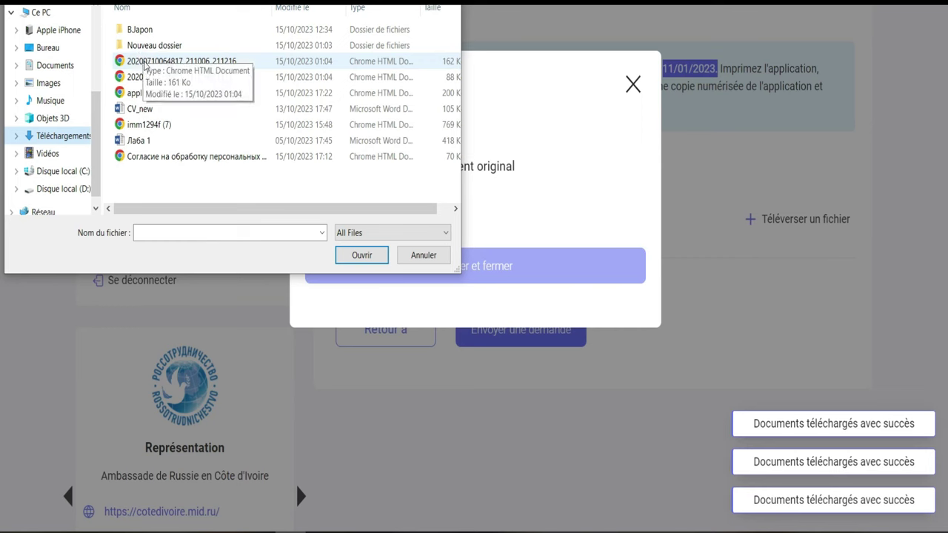
double_click(138, 94)
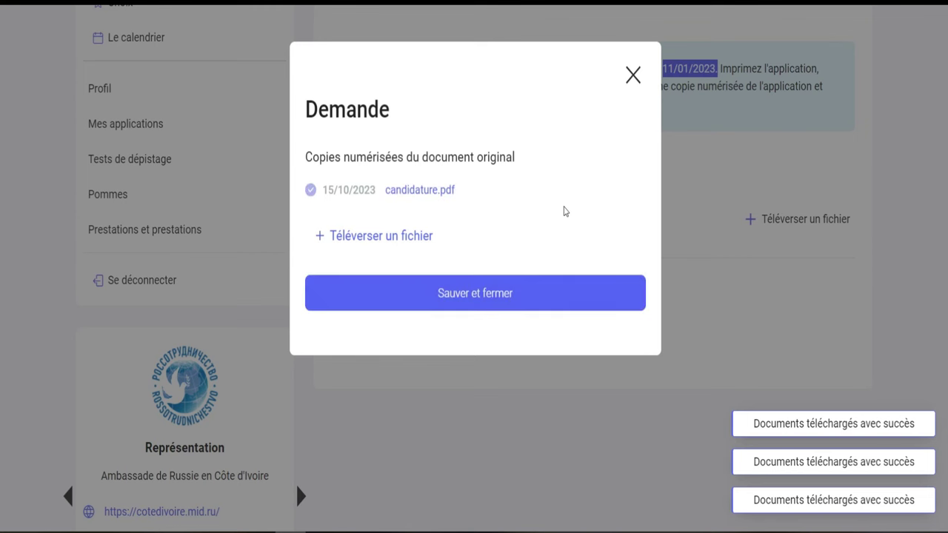
click(499, 293)
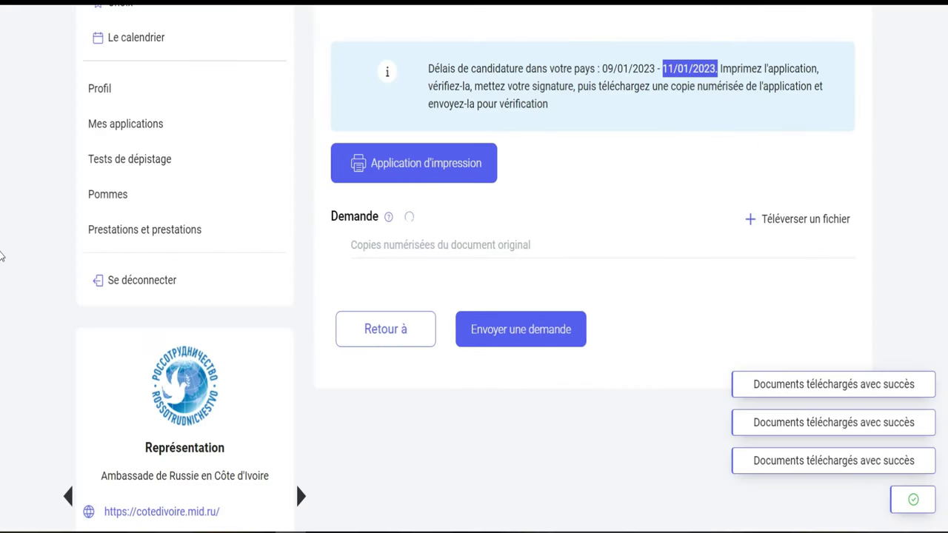
Send the application to RZU for verification, then go to Mes applications.
scroll(2, 256, down, 1)
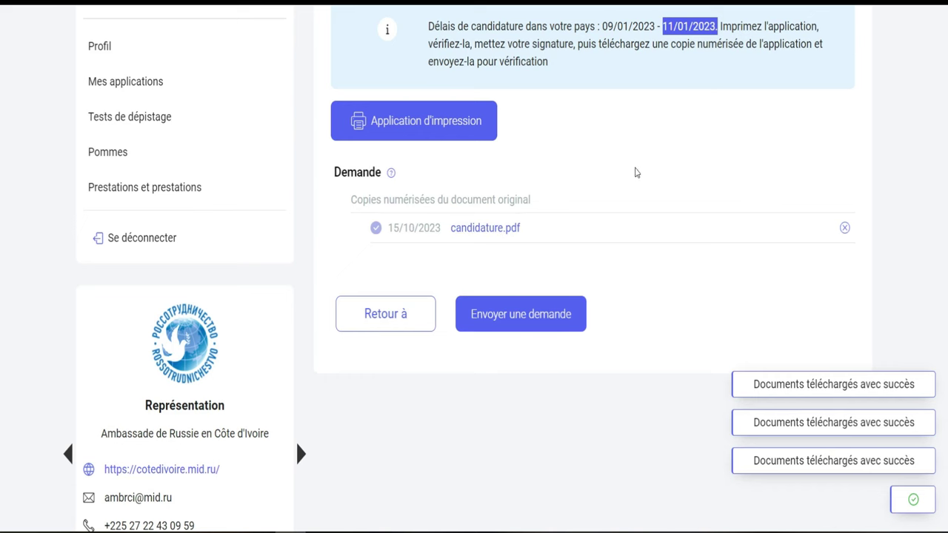
click(567, 315)
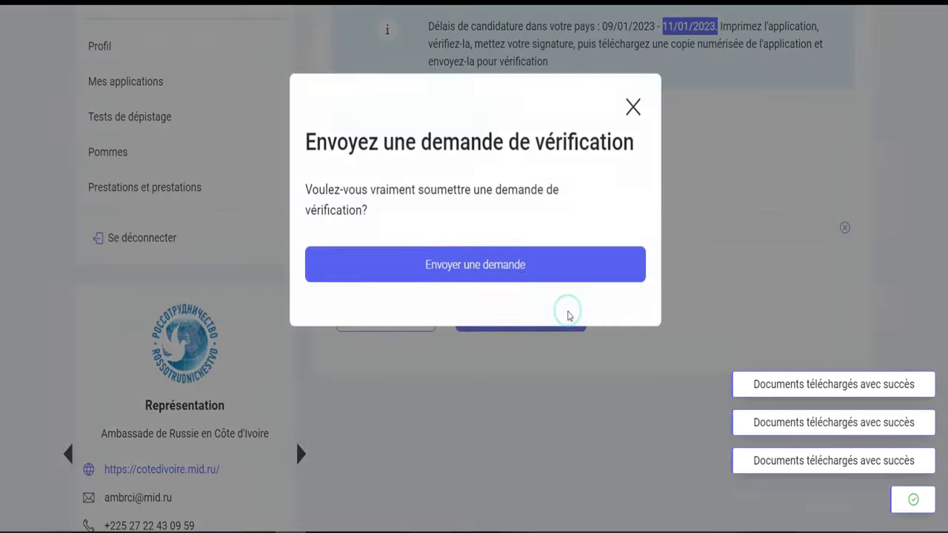
click(518, 248)
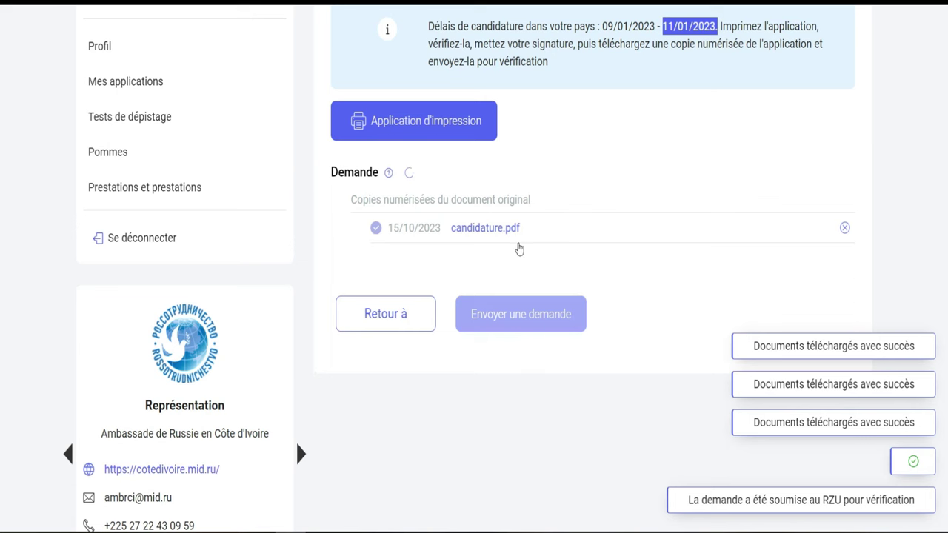
mouse_move(709, 513)
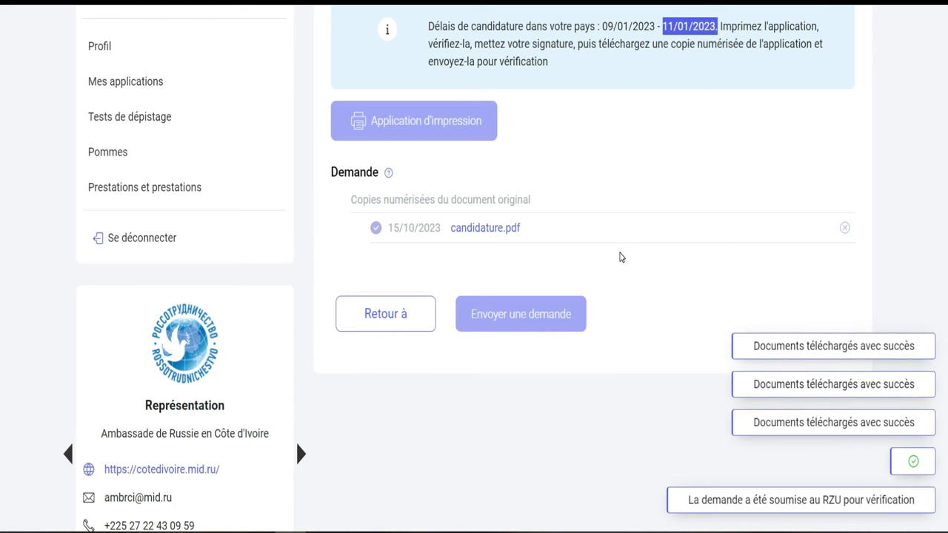
click(147, 90)
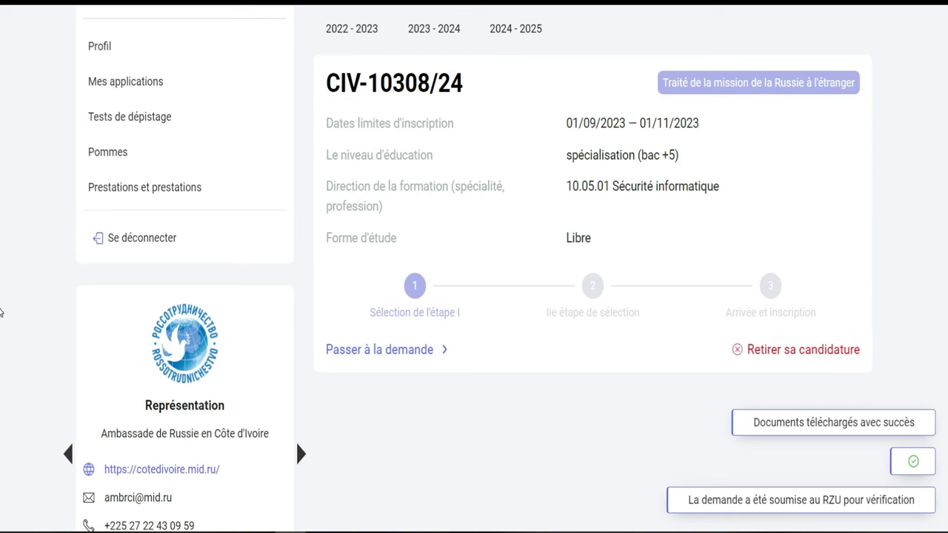
scroll(1, 304, up, 1)
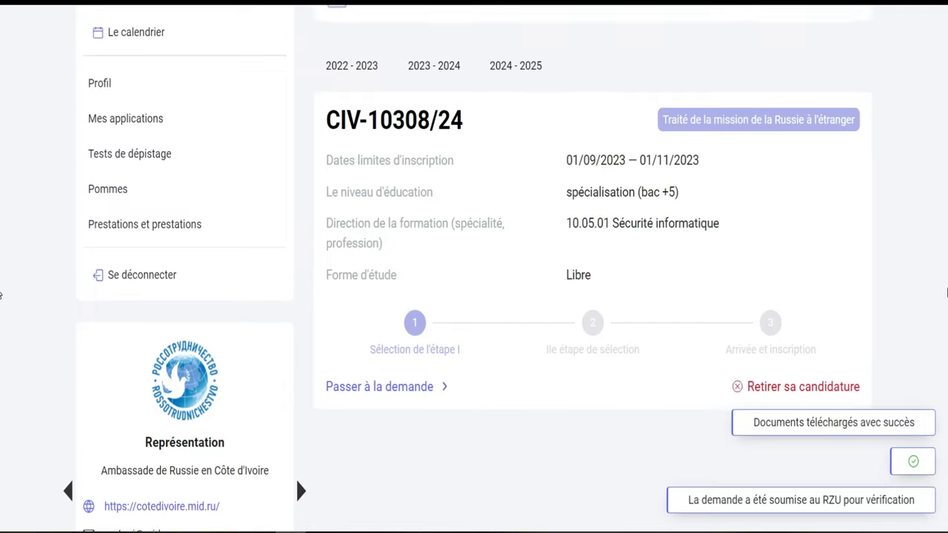
scroll(1, 295, down, 1)
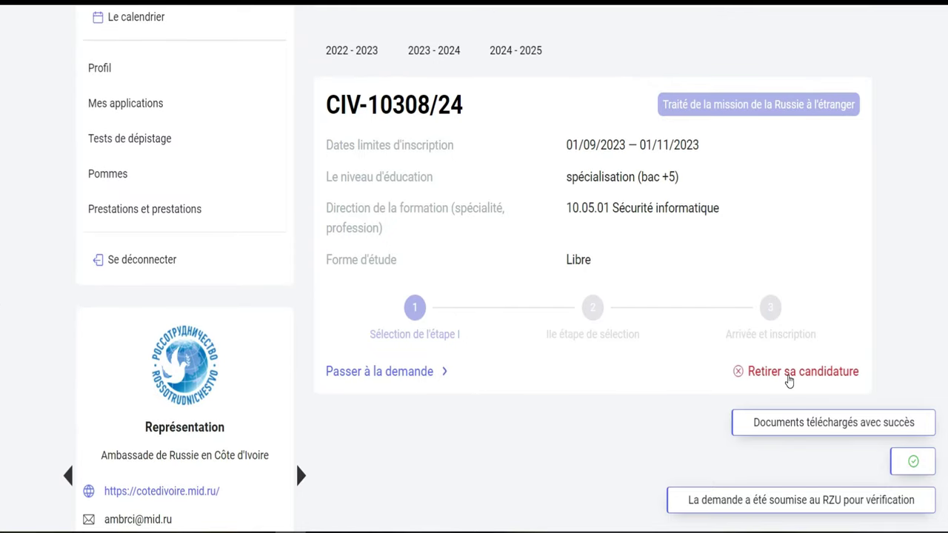
click(790, 380)
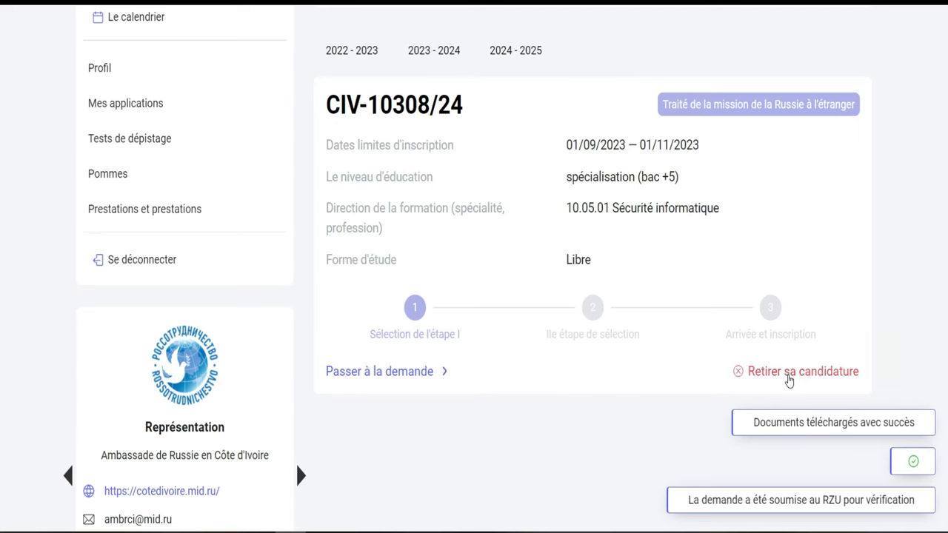
click(544, 247)
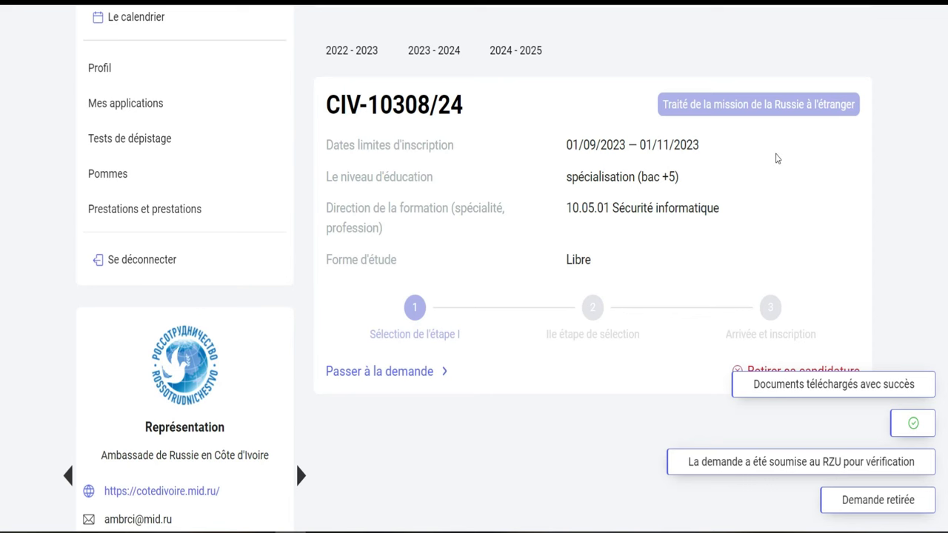
scroll(2, 104, up, 3)
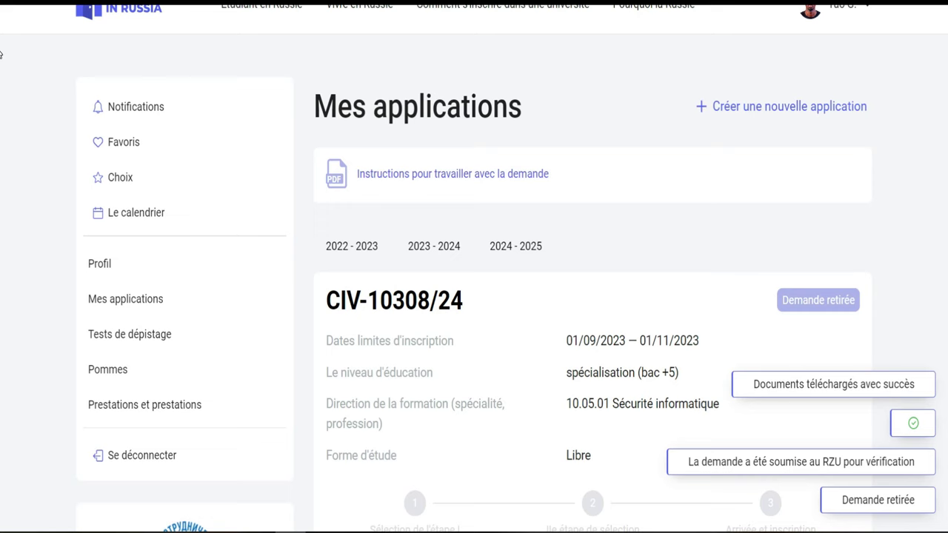
scroll(1, 45, up, 1)
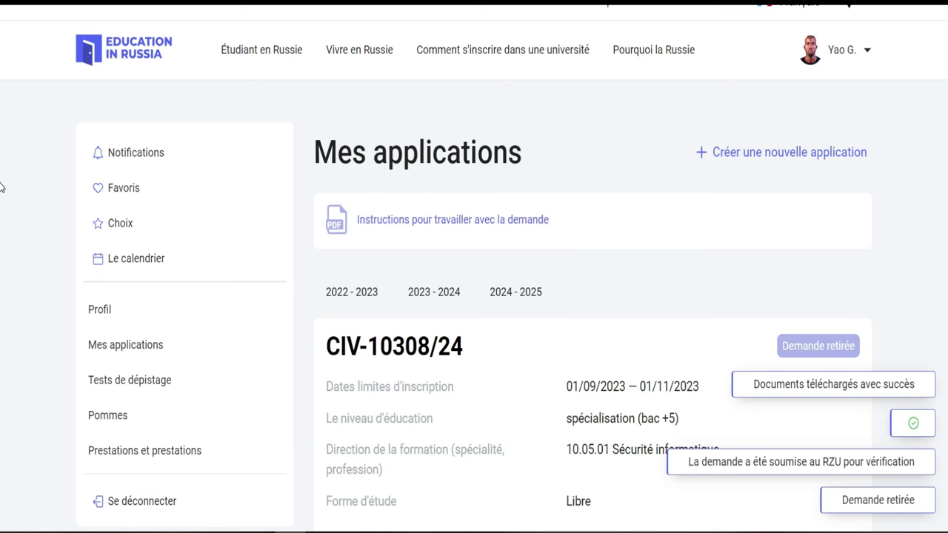
scroll(1, 222, down, 2)
scroll(2, 229, up, 1)
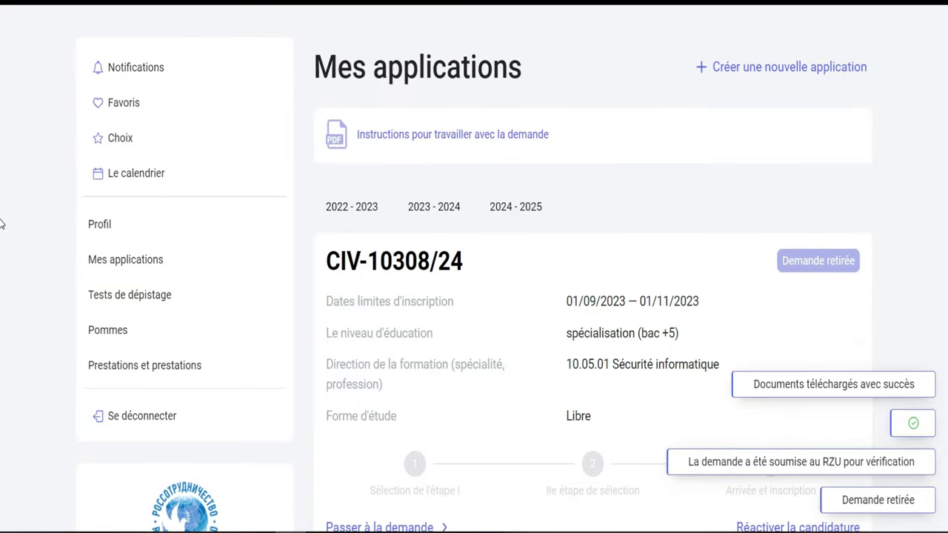
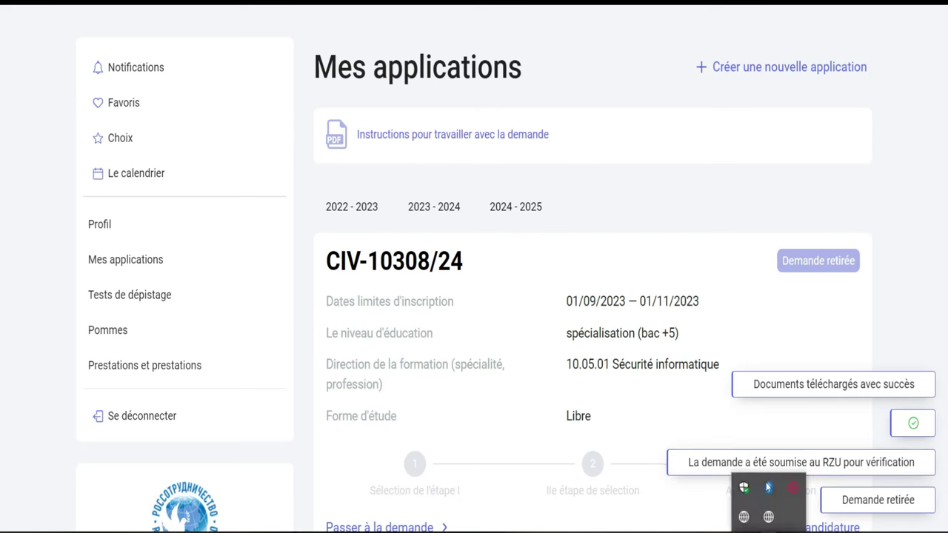
Open the screen recorder's menu from the system tray to reach Quitter l'enregistreur.
click(793, 486)
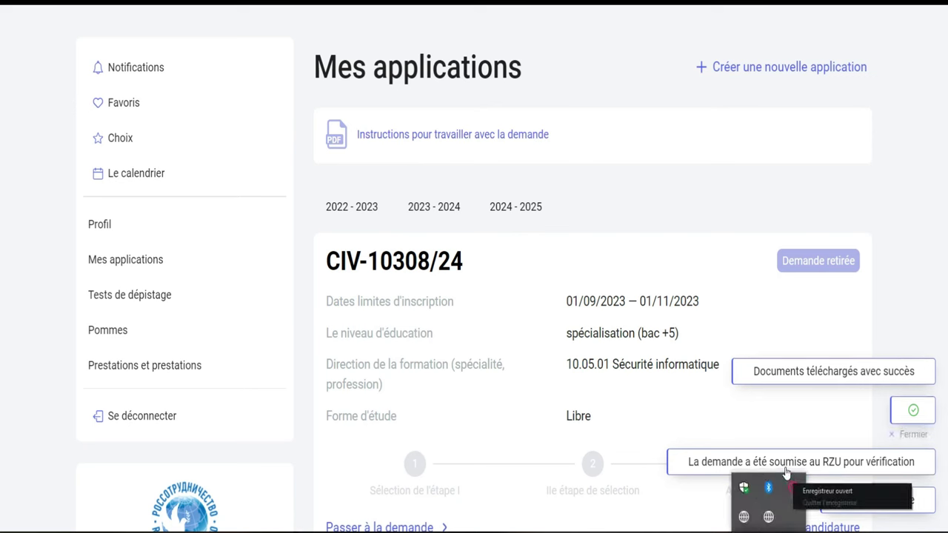